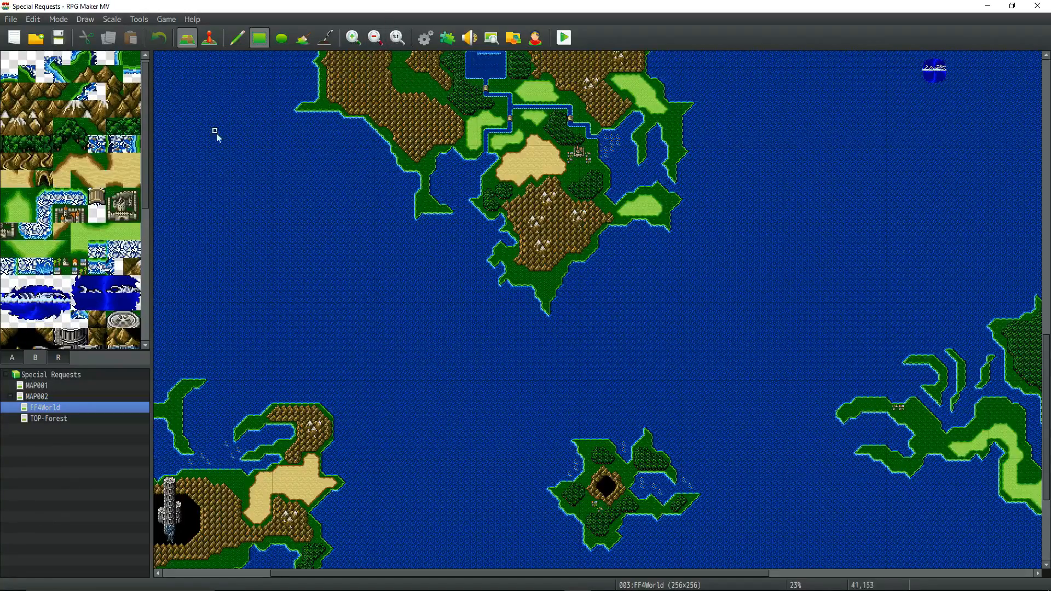
# Open the TOP-Forest map and examine its layout at different zoom levels along with its tileset.
pyautogui.click(353, 38)
pyautogui.click(67, 419)
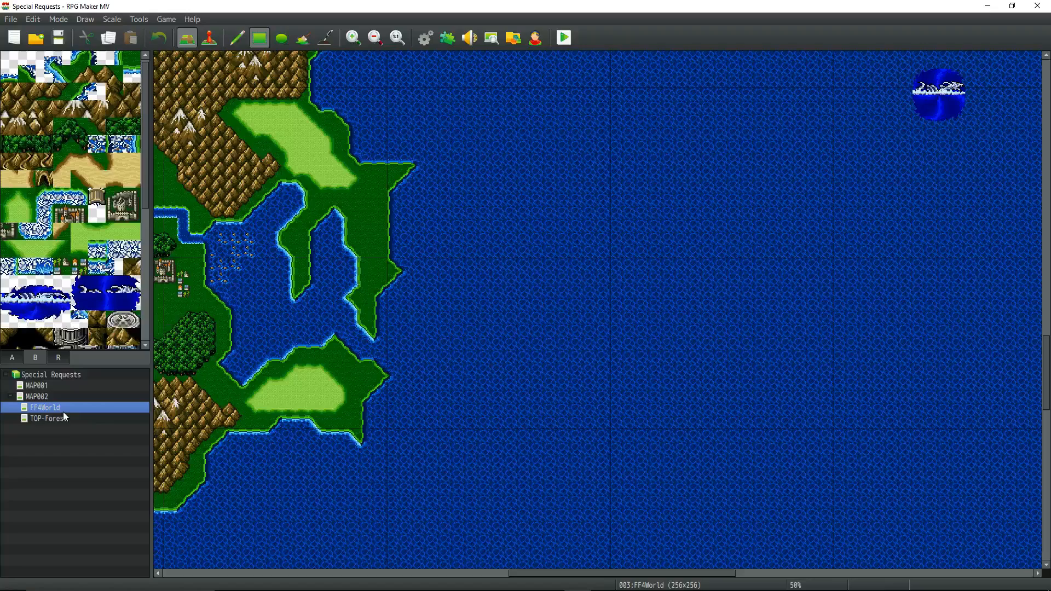
pyautogui.click(65, 419)
pyautogui.scroll(3, 254, 158)
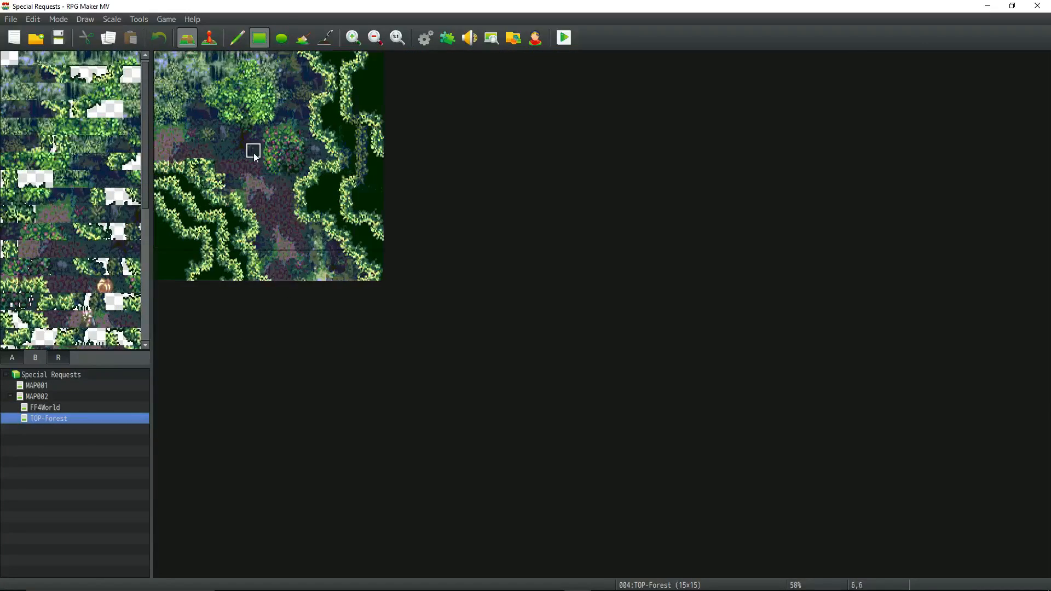
pyautogui.scroll(1, 254, 157)
pyautogui.scroll(1, 295, 192)
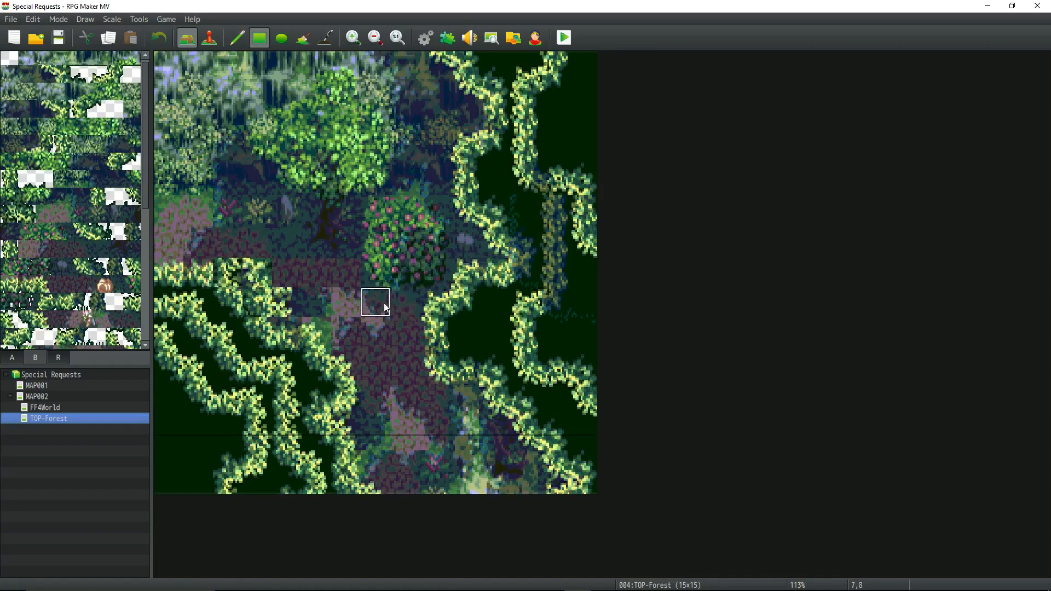
pyautogui.scroll(1, 385, 306)
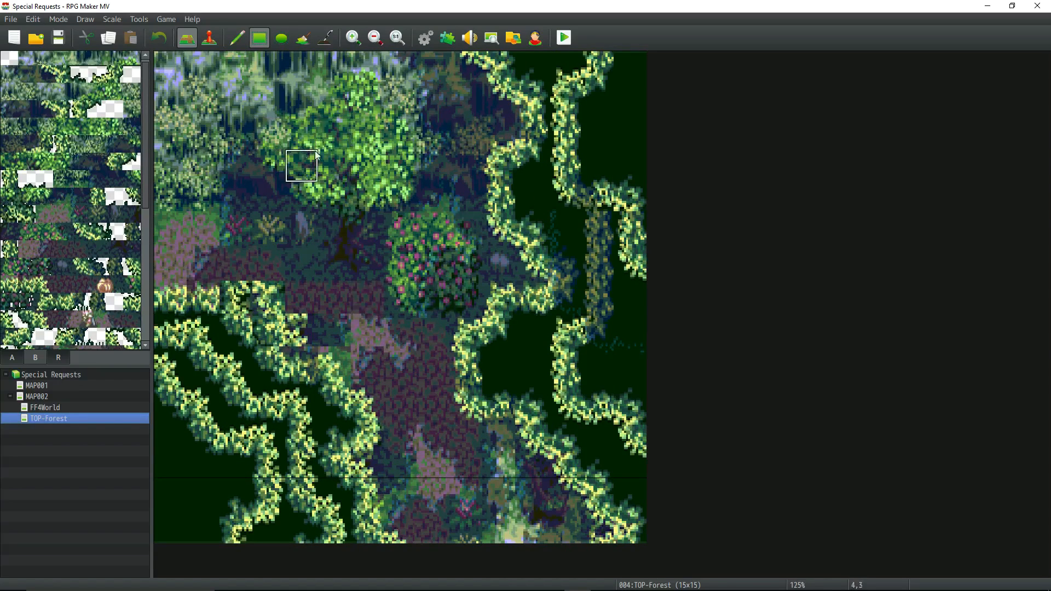
pyautogui.scroll(-1, 410, 191)
pyautogui.scroll(-6, 411, 192)
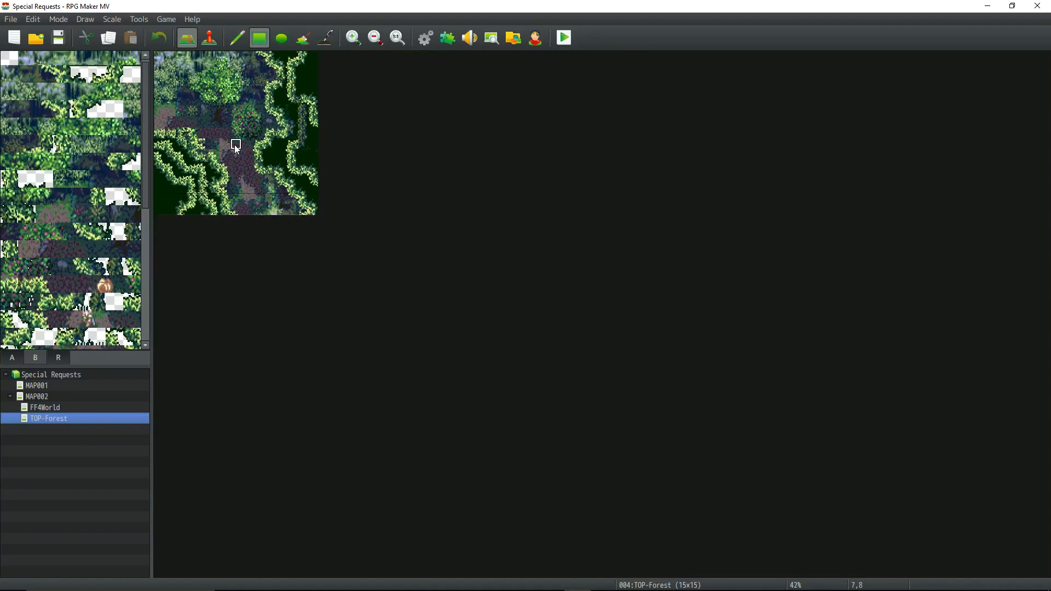
pyautogui.scroll(3, 235, 145)
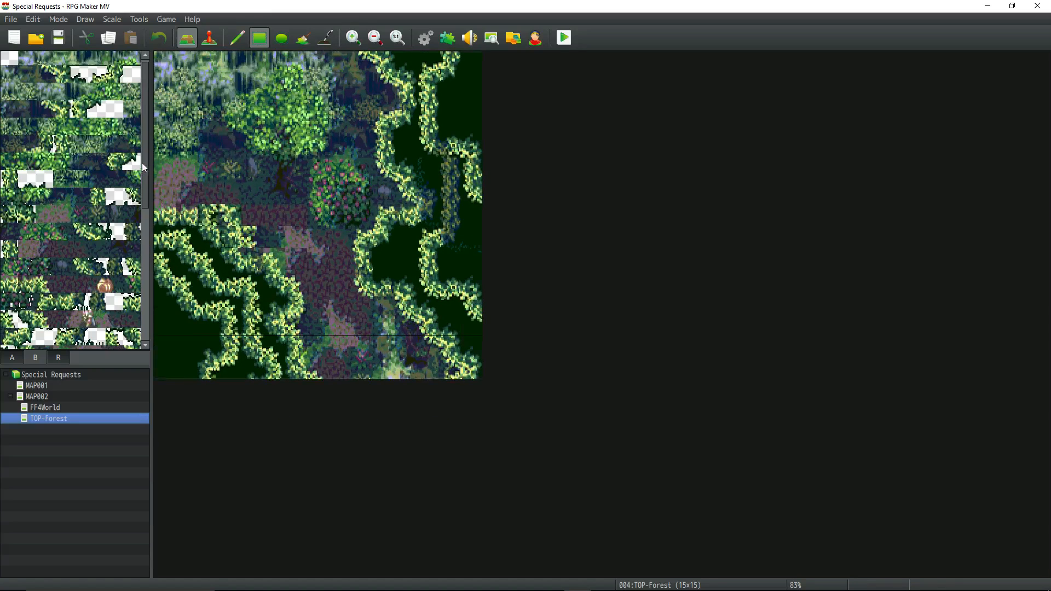
pyautogui.scroll(-3, 142, 175)
pyautogui.moveTo(148, 200); pyautogui.dragTo(109, 107)
pyautogui.click(97, 95)
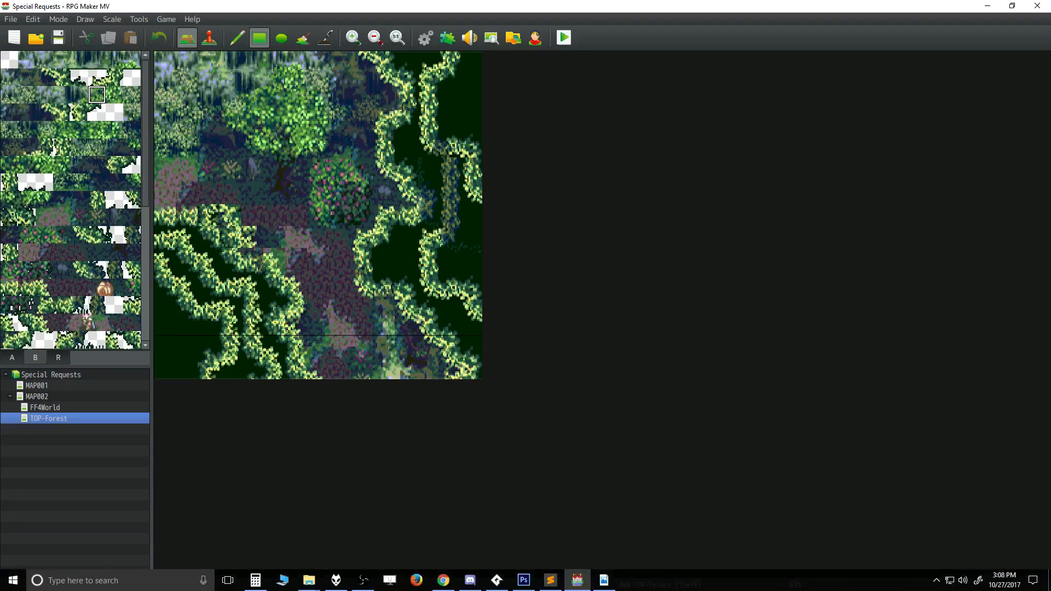
# Switch to the MapImporter folder in File Explorer and preview tales-of-phantasia-forest.gif.
pyautogui.moveTo(522, 583)
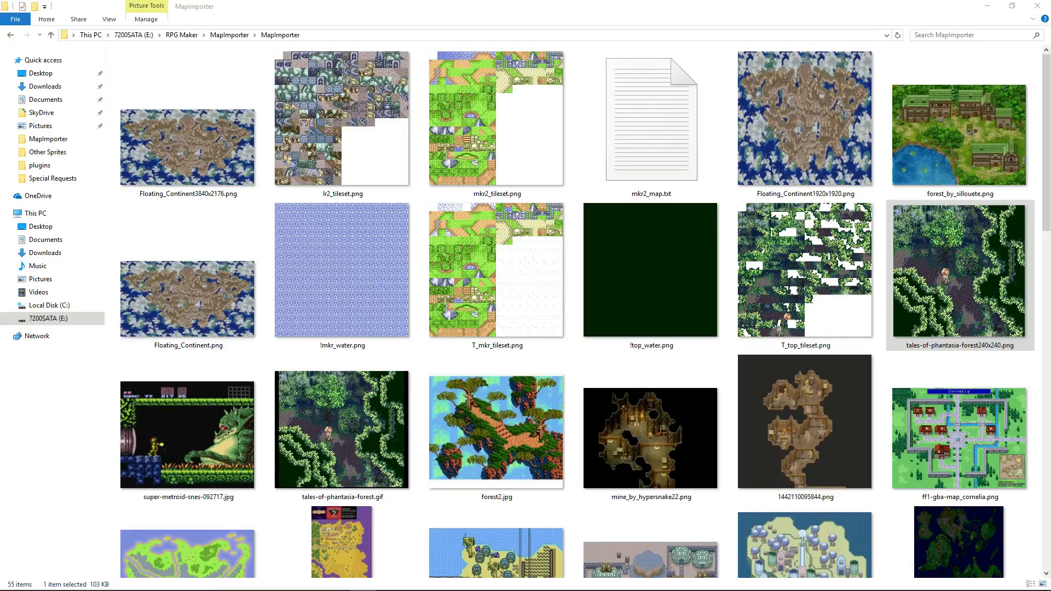
pyautogui.click(346, 484)
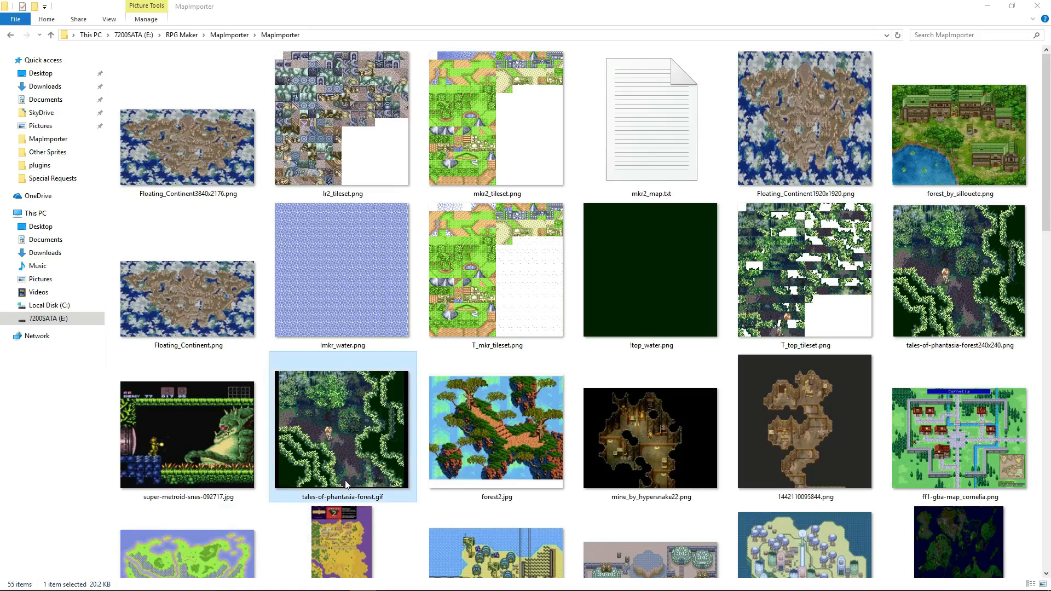
pyautogui.doubleClick(332, 399)
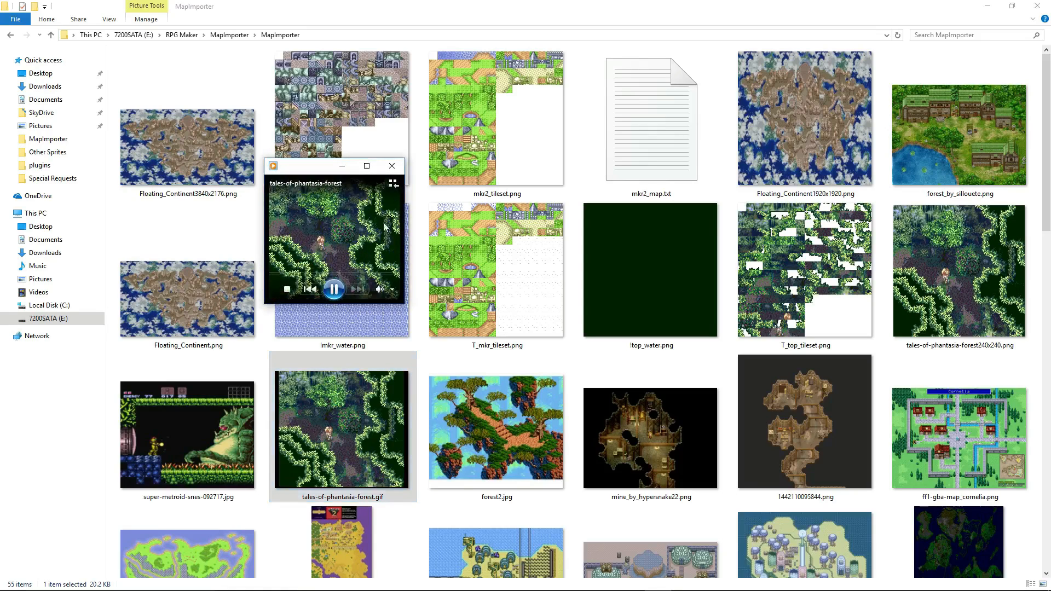
pyautogui.click(392, 165)
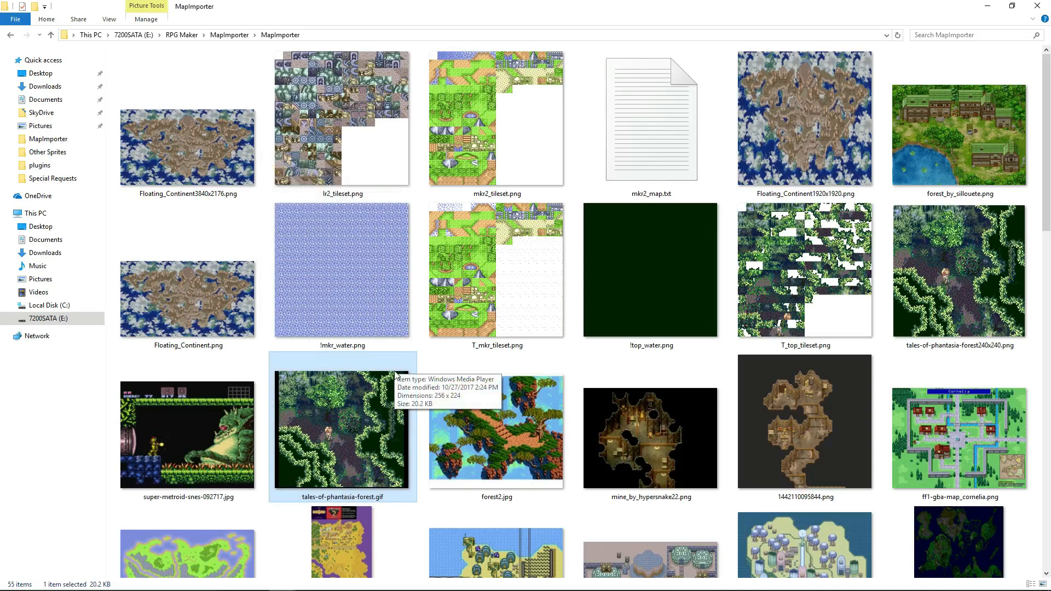
# View the detailed properties of tales-of-phantasia-forest.gif to check its pixel dimensions.
pyautogui.rightClick(376, 427)
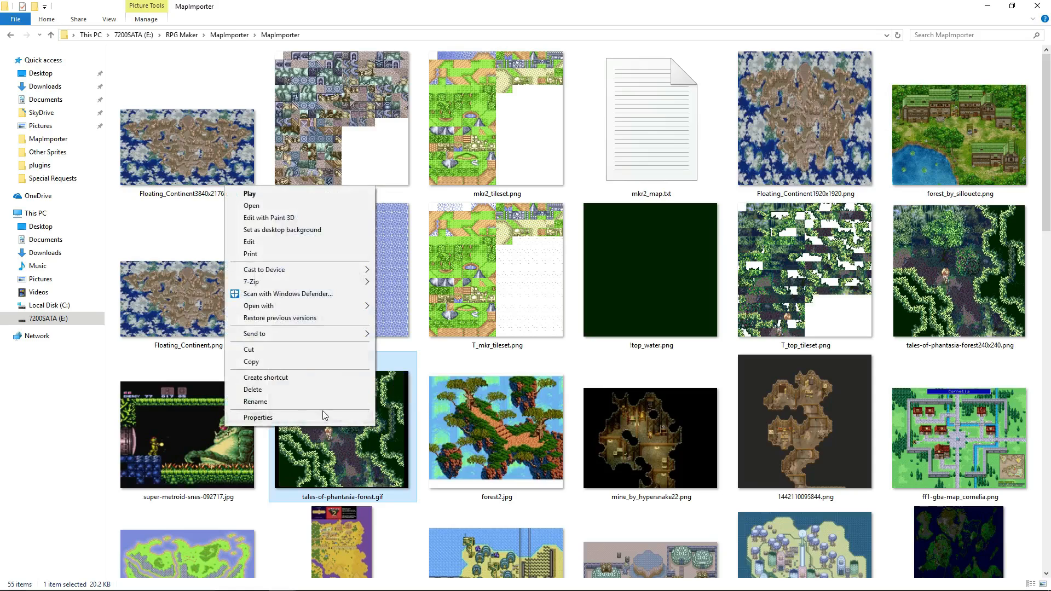
pyautogui.click(316, 418)
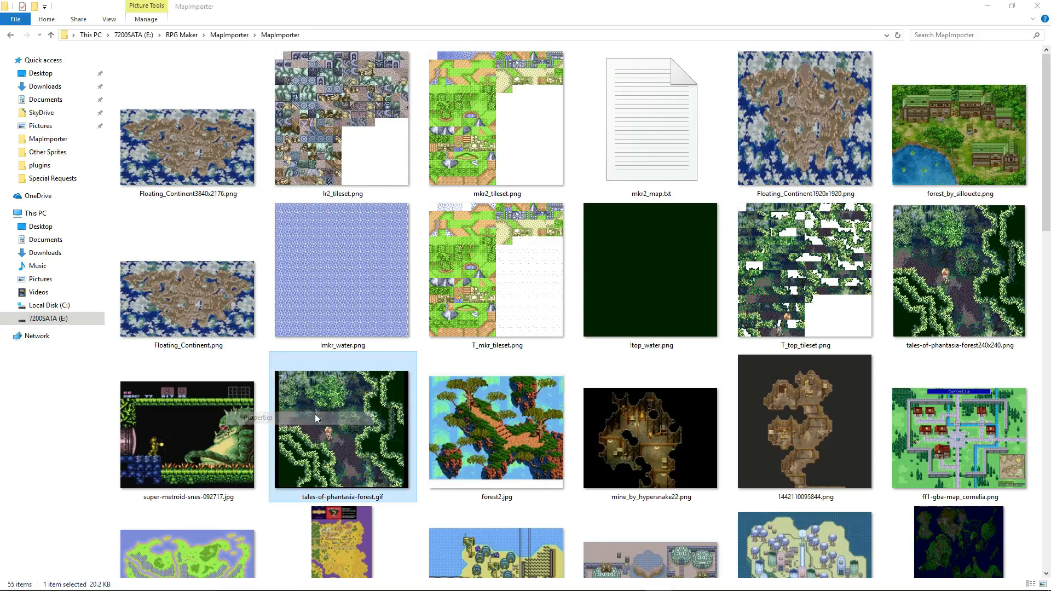
pyautogui.click(453, 334)
pyautogui.moveTo(462, 316); pyautogui.dragTo(502, 181)
# Switch to Calculator and divide the image's width and height, 256 and 224, each by 16.
pyautogui.click(579, 583)
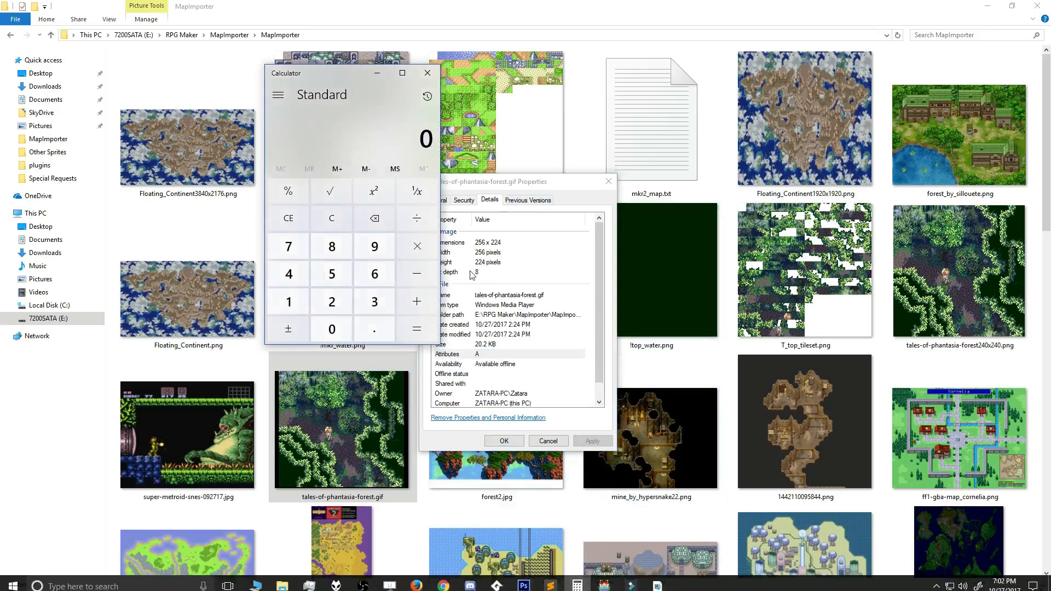
pyautogui.moveTo(338, 77); pyautogui.dragTo(316, 86)
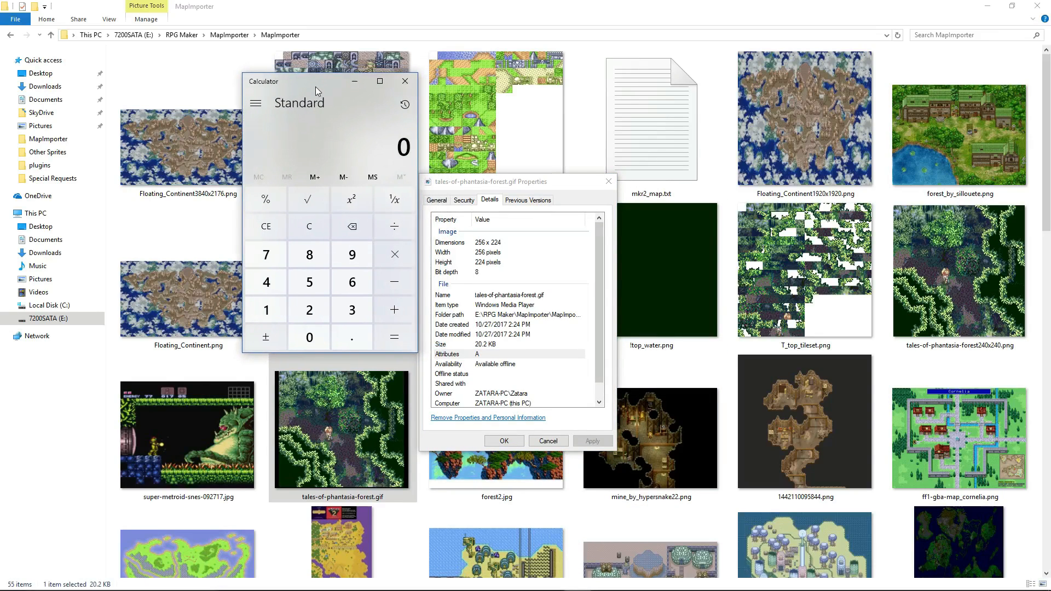
pyautogui.write('256/16=')
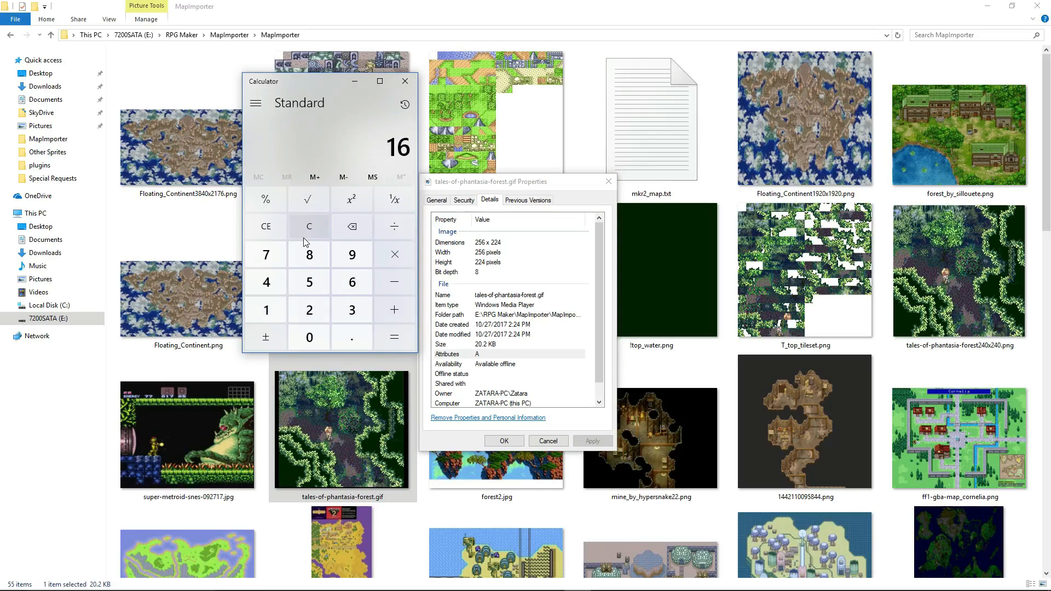
pyautogui.click(306, 241)
pyautogui.write('224/16=')
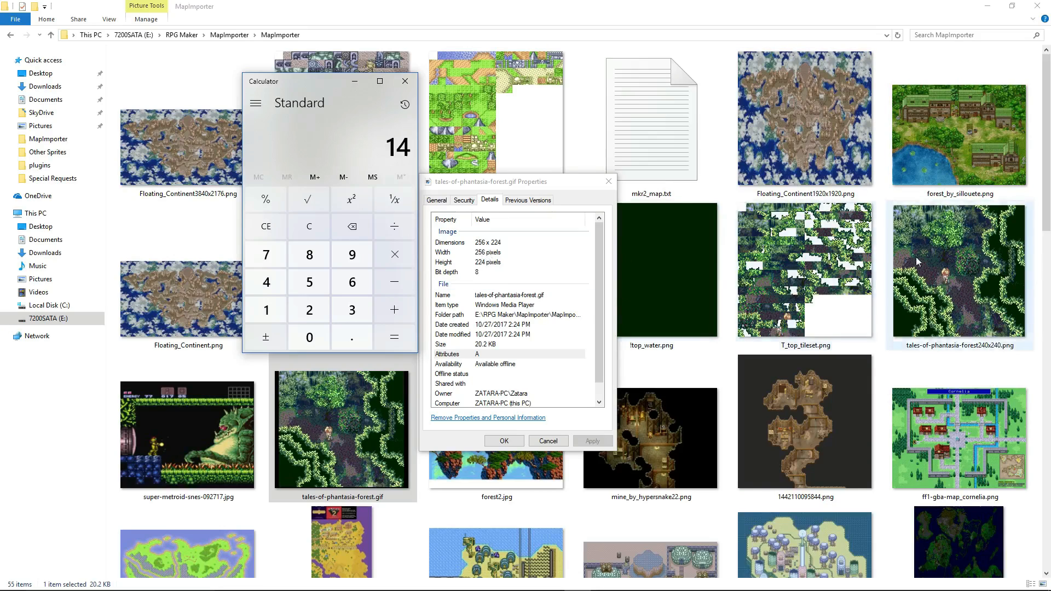
# Switch to Photoshop and open tales-of-phantasia-forest.gif at 400% zoom.
pyautogui.moveTo(605, 589)
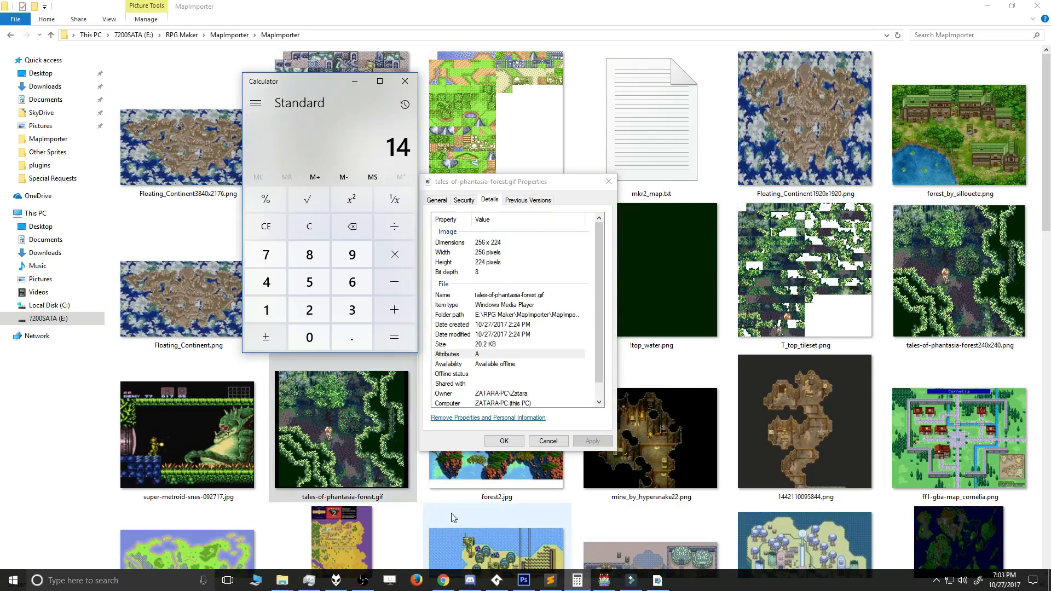
pyautogui.click(523, 581)
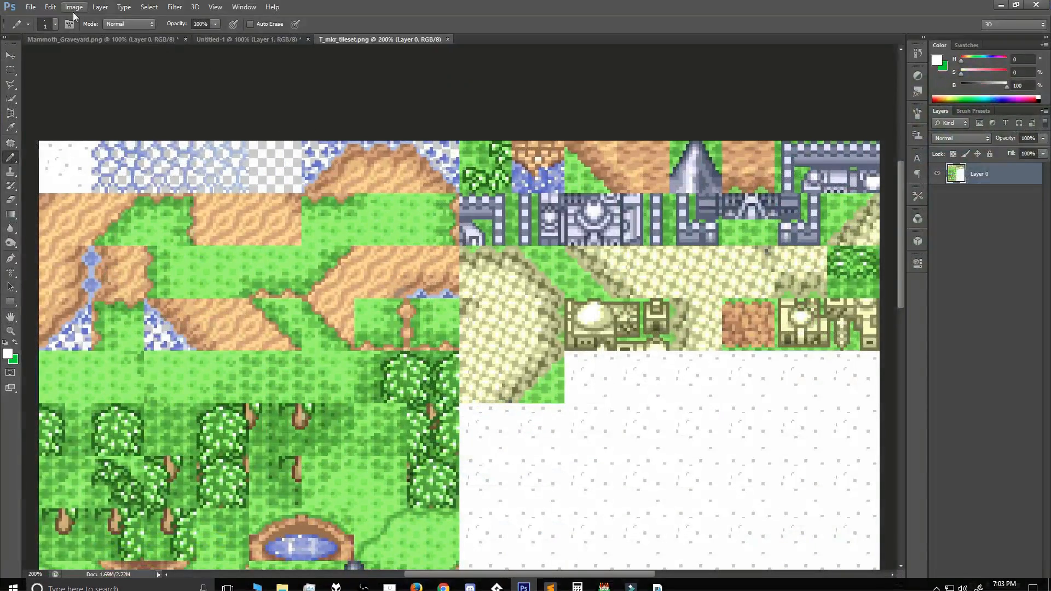
pyautogui.click(30, 7)
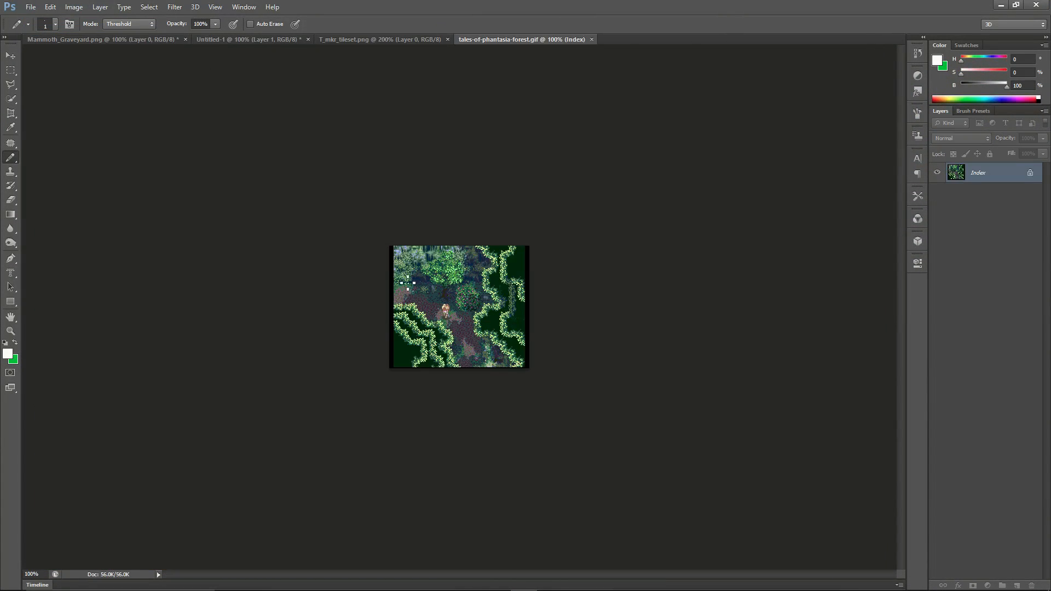
pyautogui.hotkey('ctrl', '+')
pyautogui.hotkey('ctrl', '+')
pyautogui.hotkey('ctrl', '+')
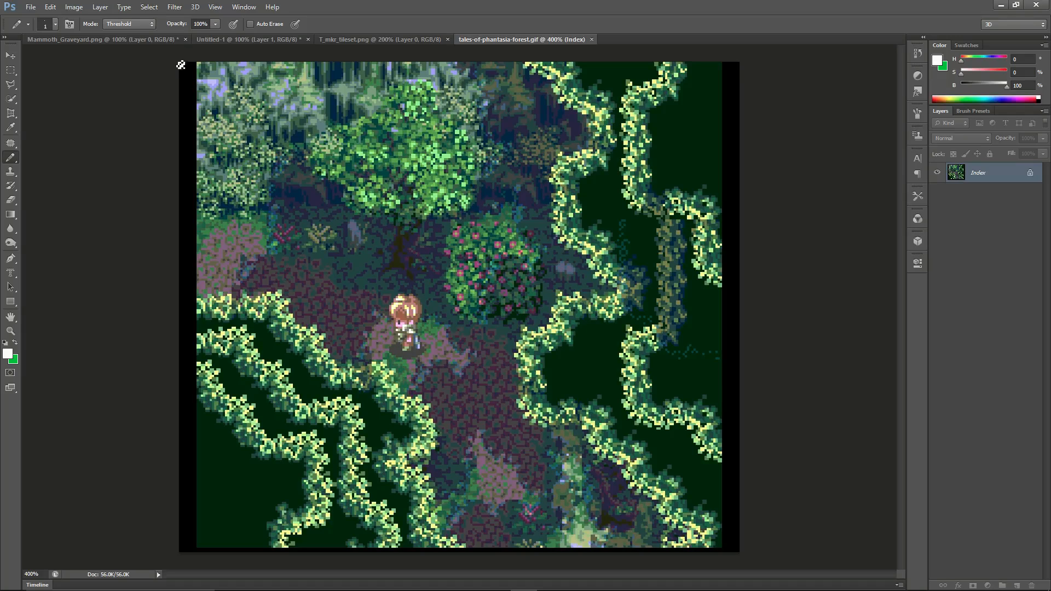
# Select the forest picture inside the black borders with a rectangular marquee, about 240 × 222 pixels, and cut it.
pyautogui.click(16, 73)
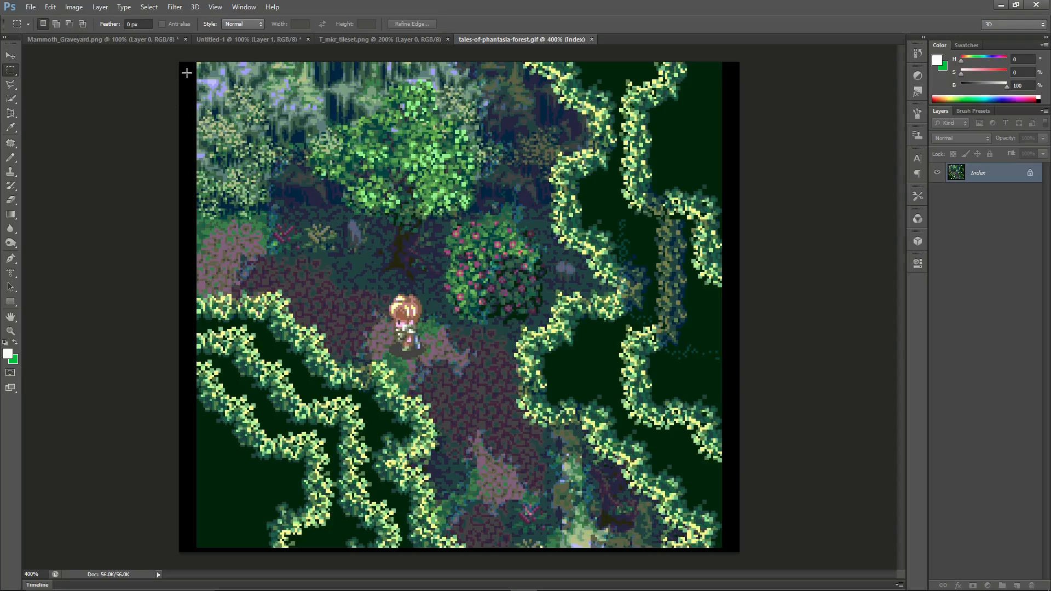
pyautogui.moveTo(196, 62); pyautogui.dragTo(720, 546)
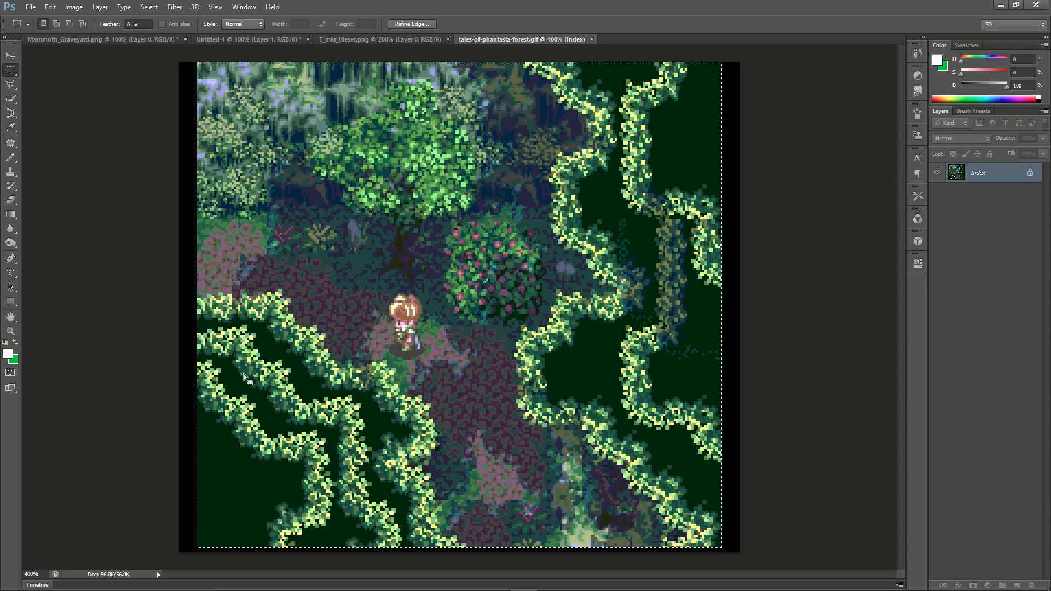
pyautogui.press('BackSpace')
pyautogui.hotkey('ctrl', 'd')
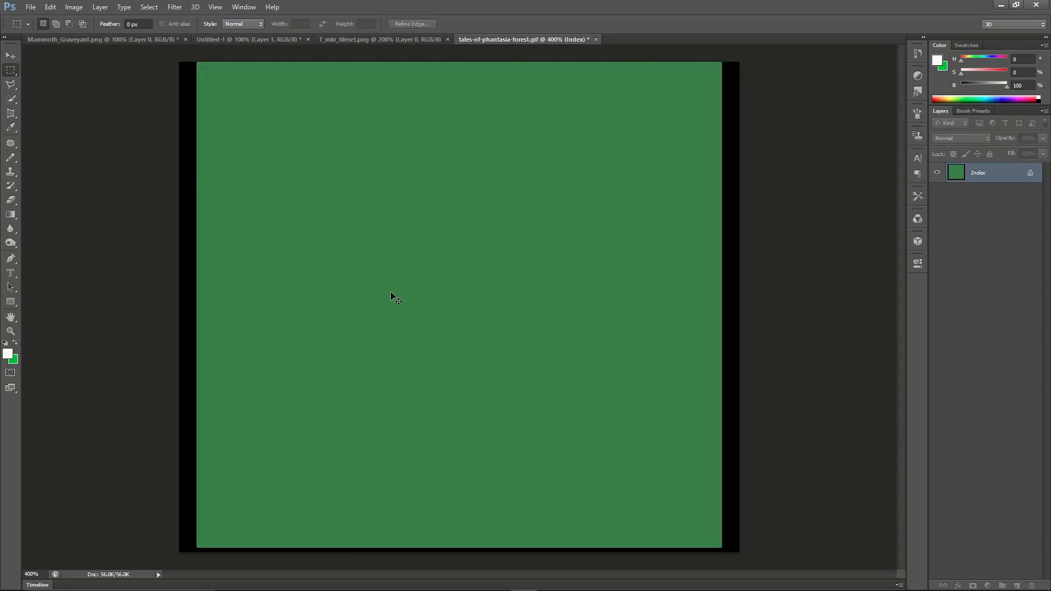
# Create a 240 × 222 pixel RGB document with a white background and paste the cut forest picture into it.
pyautogui.click(30, 7)
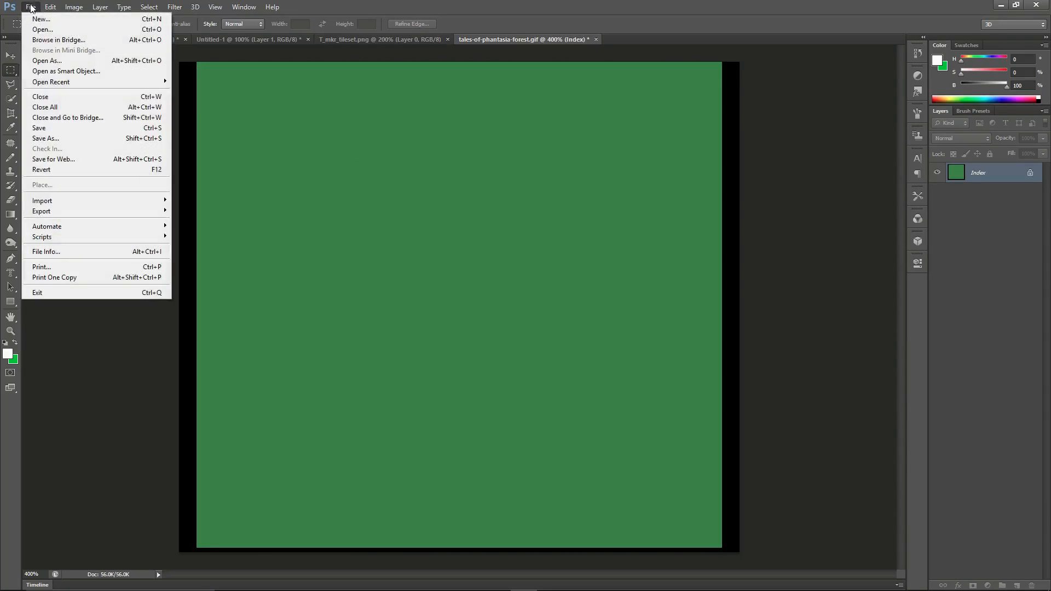
pyautogui.click(34, 16)
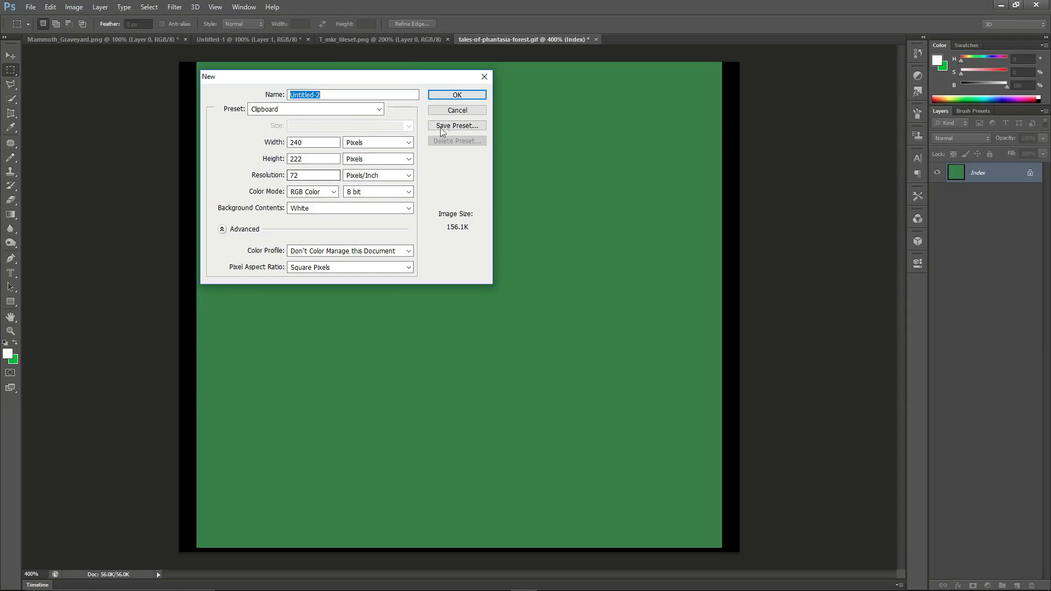
pyautogui.click(464, 94)
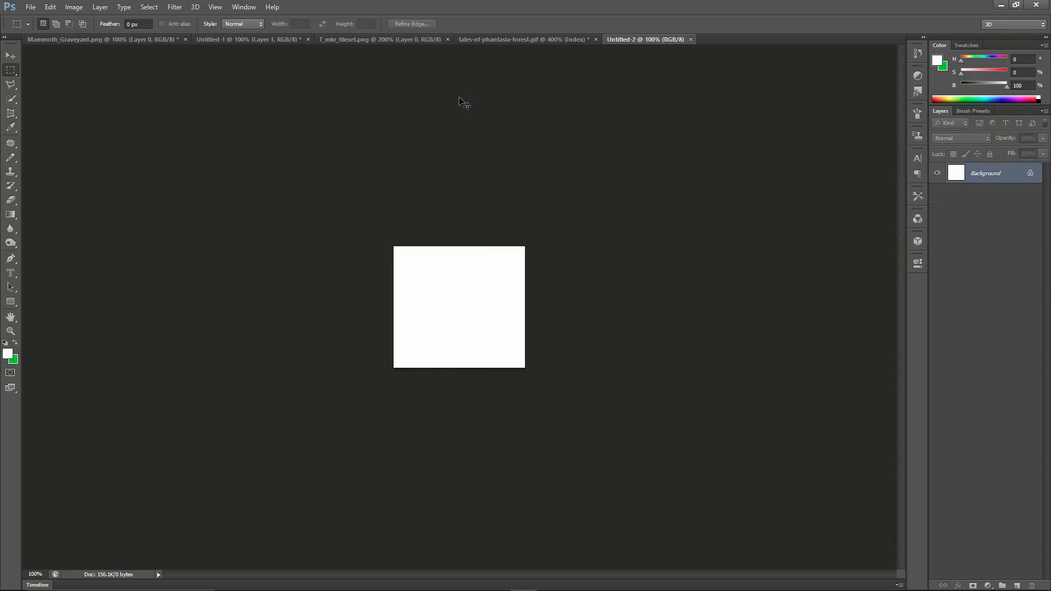
pyautogui.hotkey('ctrl', 'v')
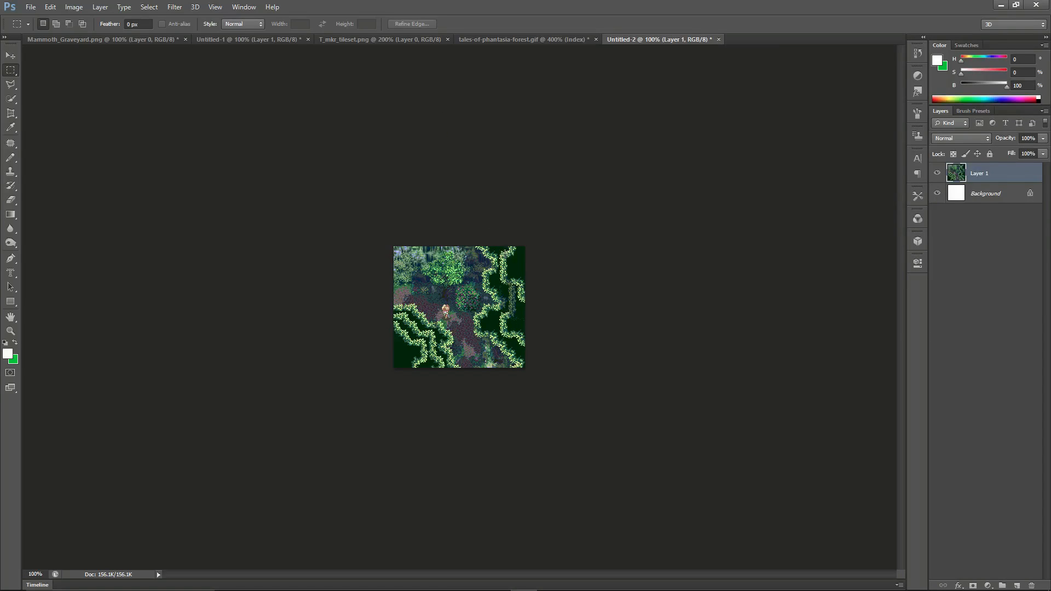
pyautogui.hotkey('ctrl', '+')
pyautogui.hotkey('ctrl', '+')
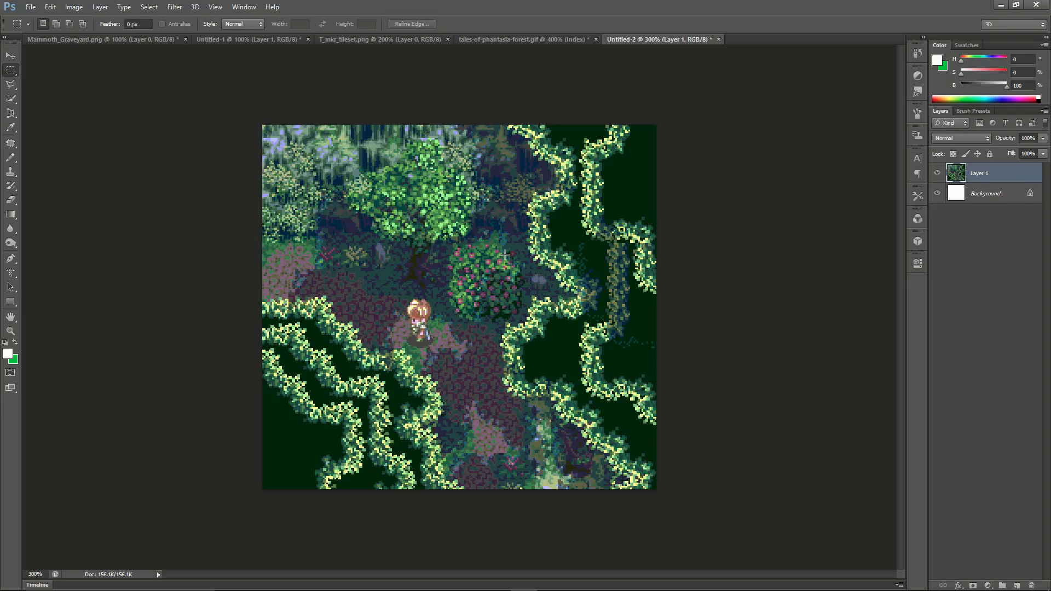
# Open the Image Size settings and use Calculator to divide 240 and 222 each by 16.
pyautogui.click(75, 7)
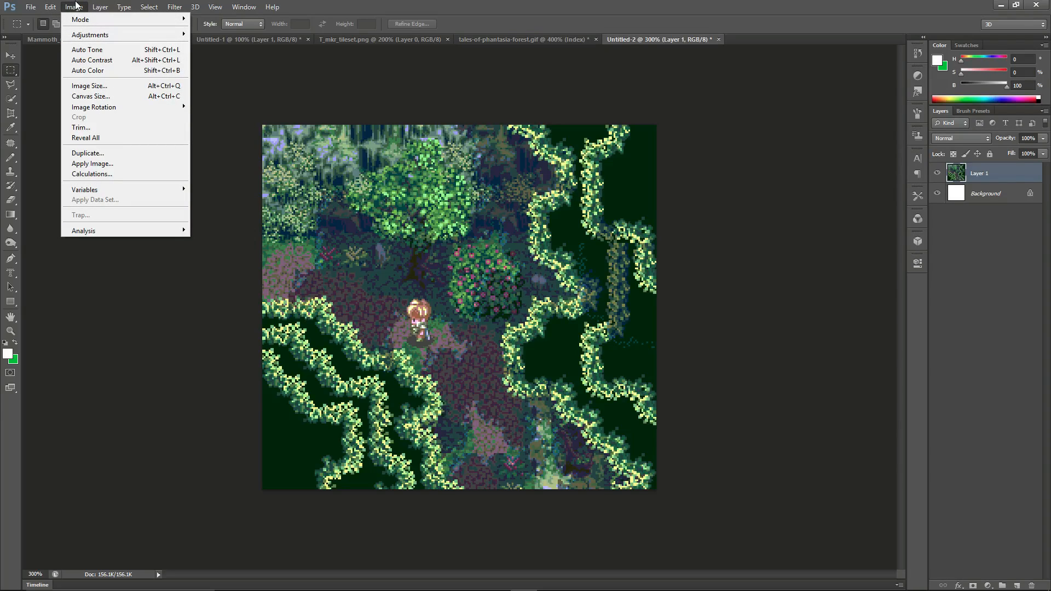
pyautogui.click(99, 86)
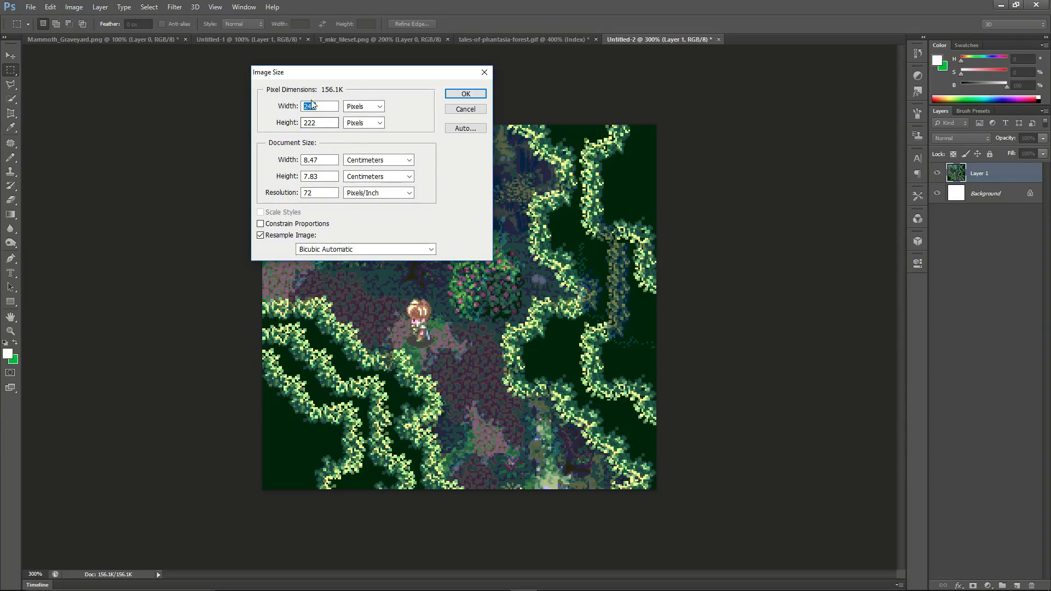
pyautogui.click(580, 583)
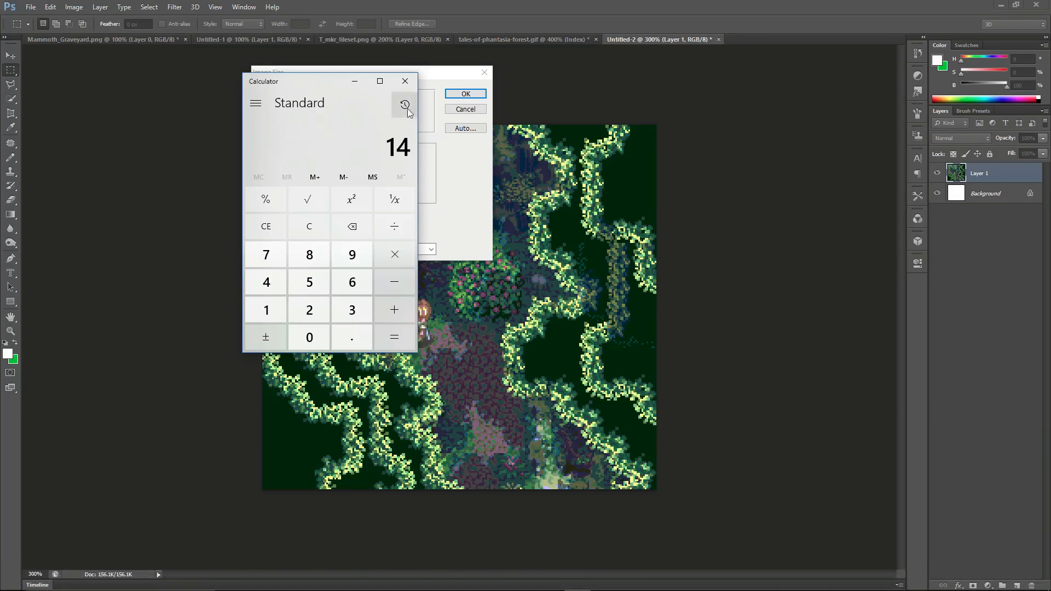
pyautogui.moveTo(332, 87); pyautogui.dragTo(713, 91)
pyautogui.click(714, 235)
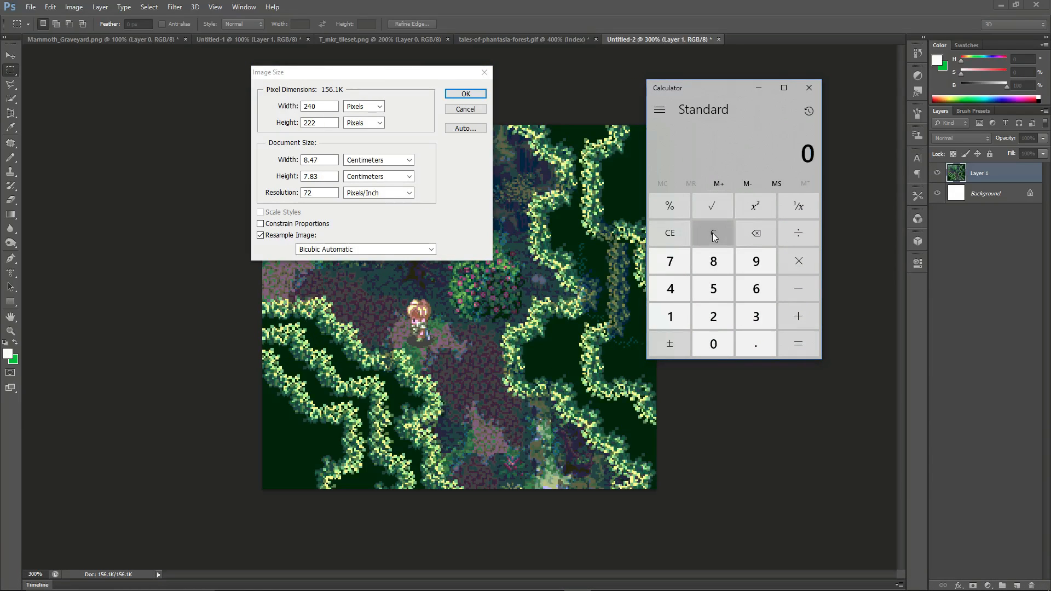
pyautogui.write('240/16')
pyautogui.press('Return')
pyautogui.click(714, 234)
pyautogui.write('222')
pyautogui.write('/16')
pyautogui.press('Return')
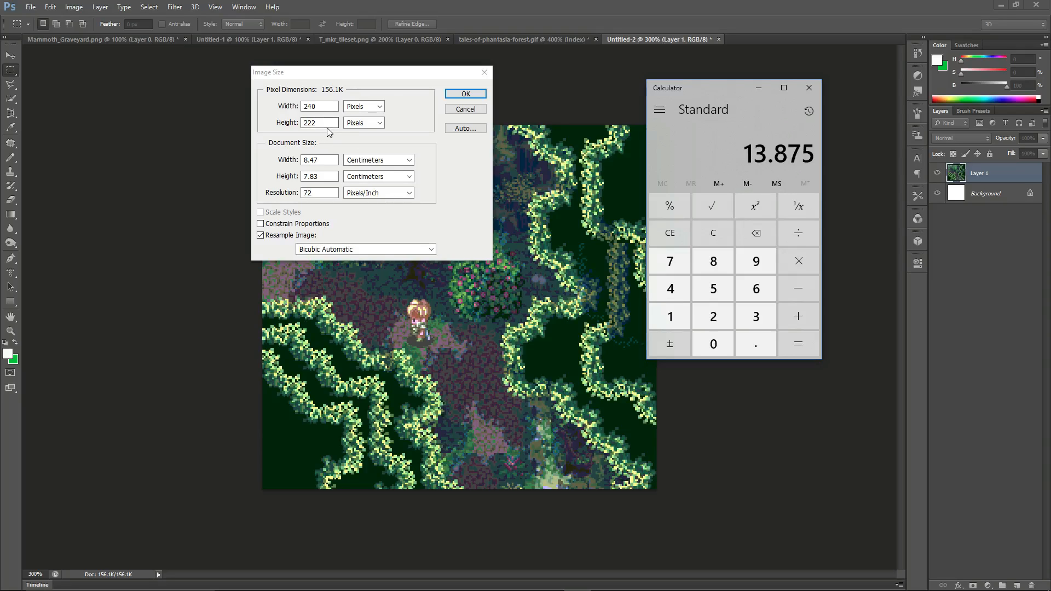
# Set the image height to 240 pixels and apply the resize to the forest document.
pyautogui.click(284, 127)
pyautogui.moveTo(323, 123); pyautogui.dragTo(291, 124)
pyautogui.write('240')
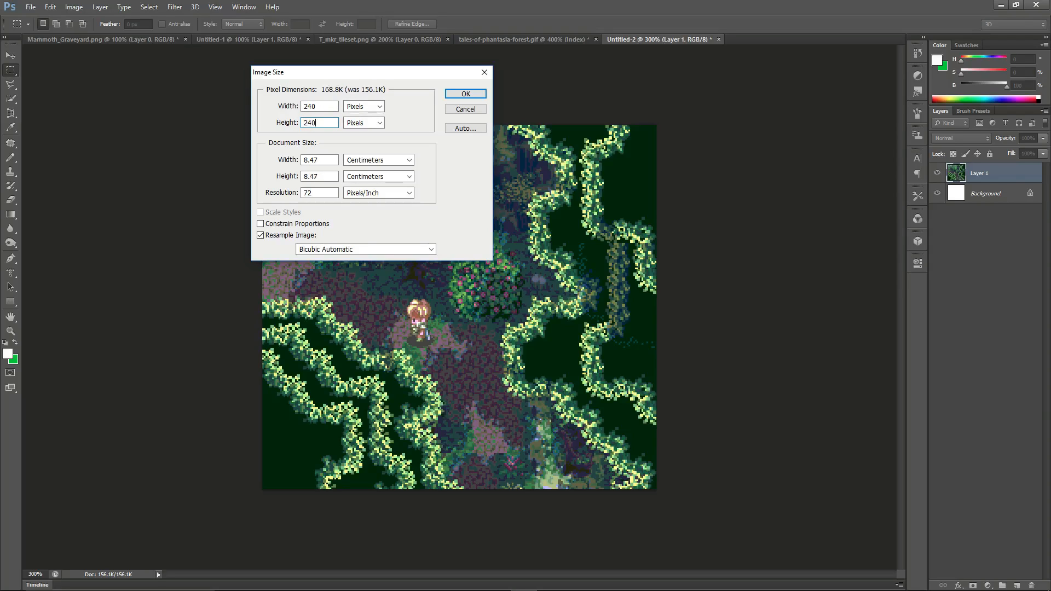
pyautogui.click(466, 94)
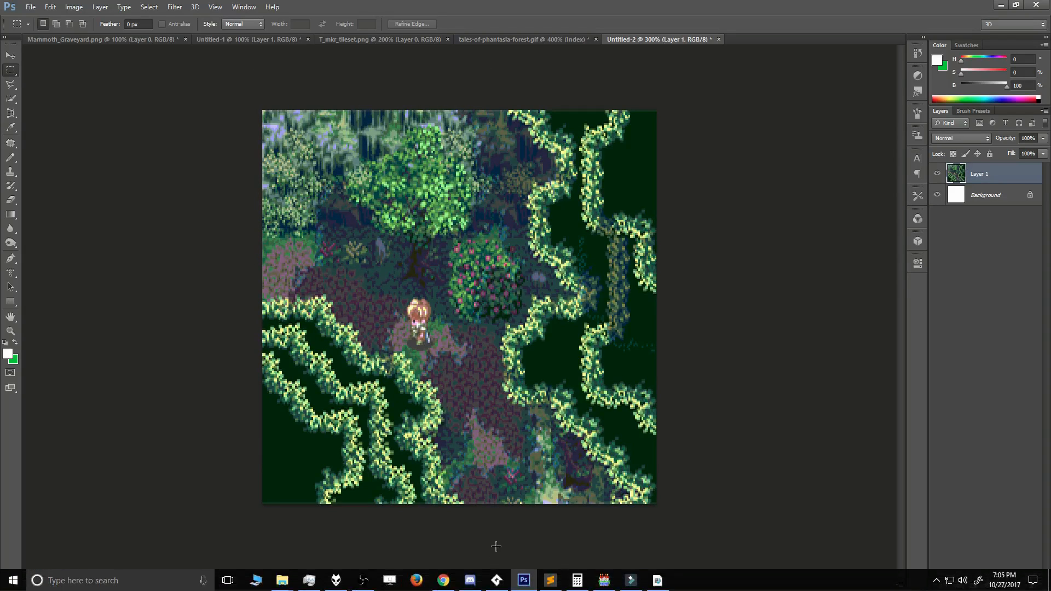
# Use Calculator to divide 240 by 16, and minimize it.
pyautogui.click(577, 580)
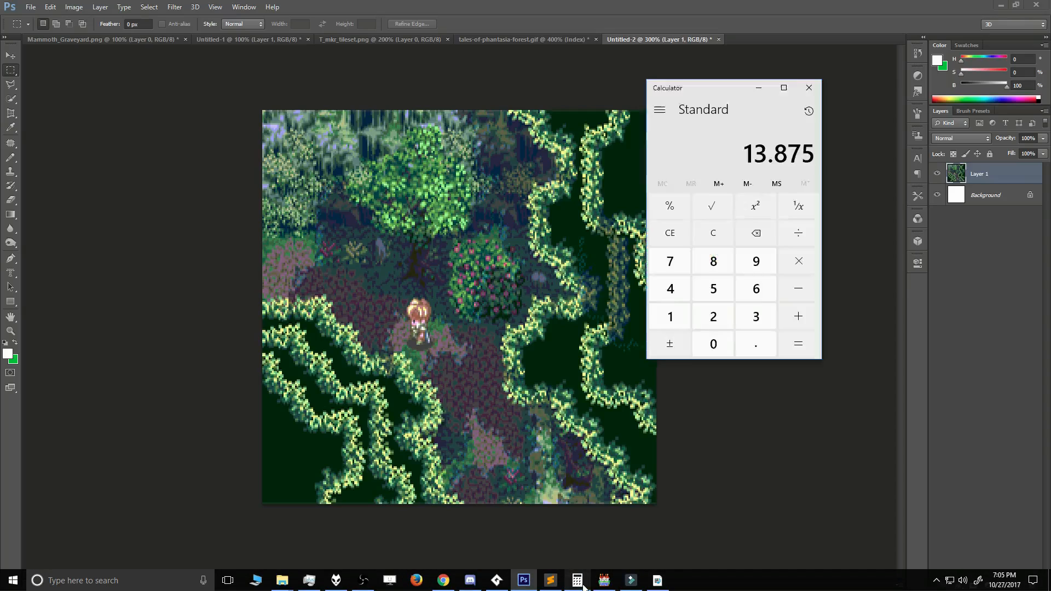
pyautogui.click(701, 228)
pyautogui.write('240')
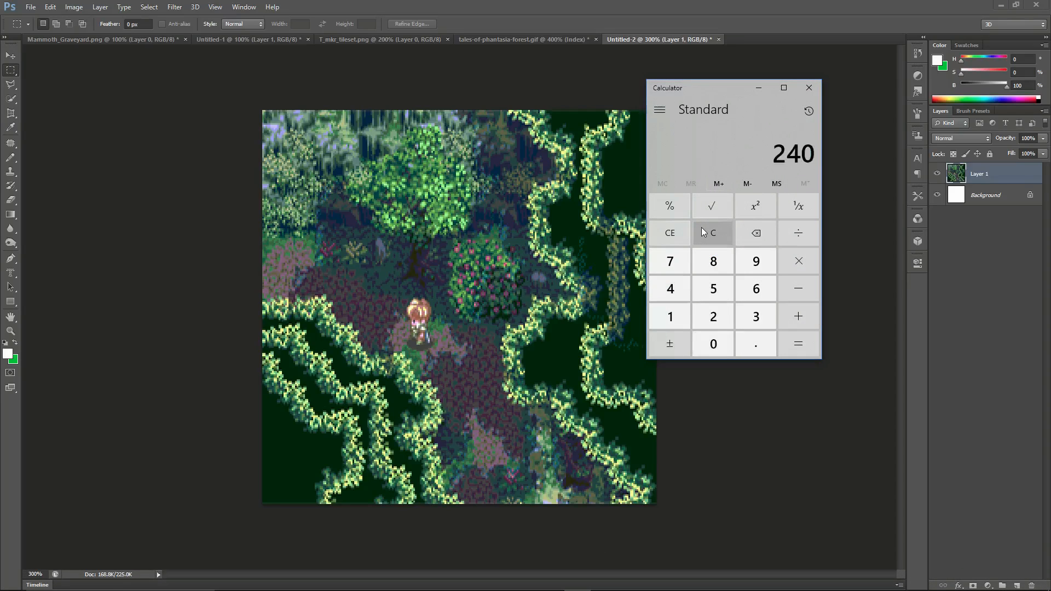
pyautogui.write('/16')
pyautogui.press('Return')
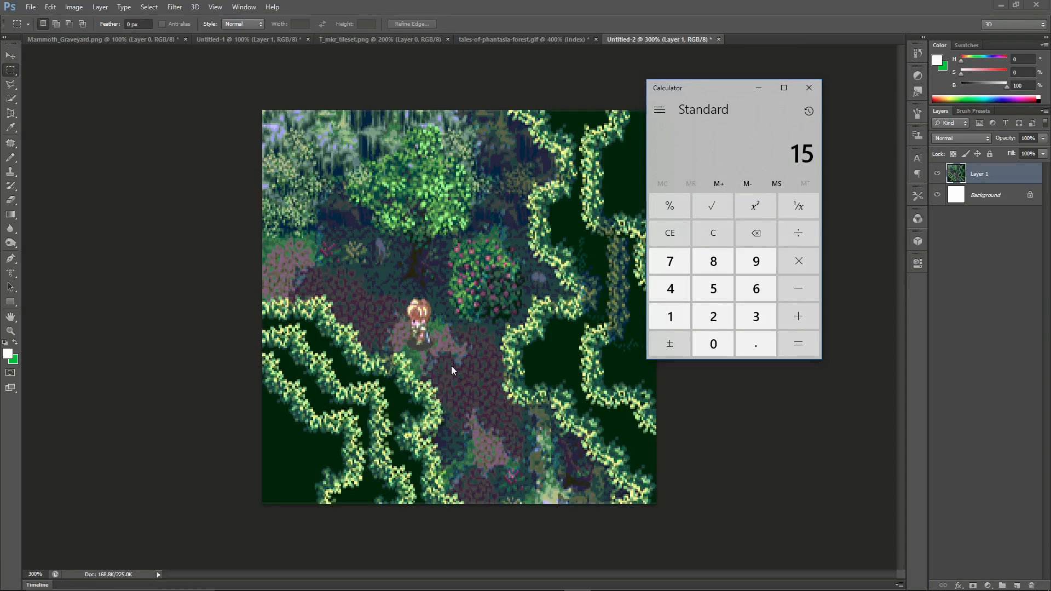
pyautogui.click(752, 92)
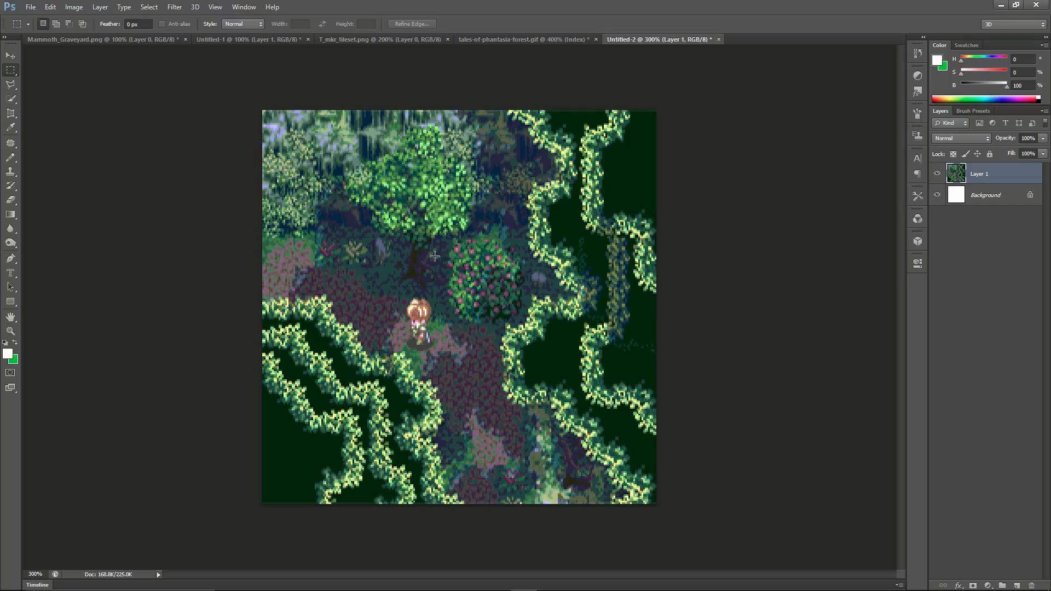
# Switch to File Explorer, open the MapImporter folder inside RPG Maker's MapImporter directory, and select RUN_tilemaker.bat.
pyautogui.click(578, 580)
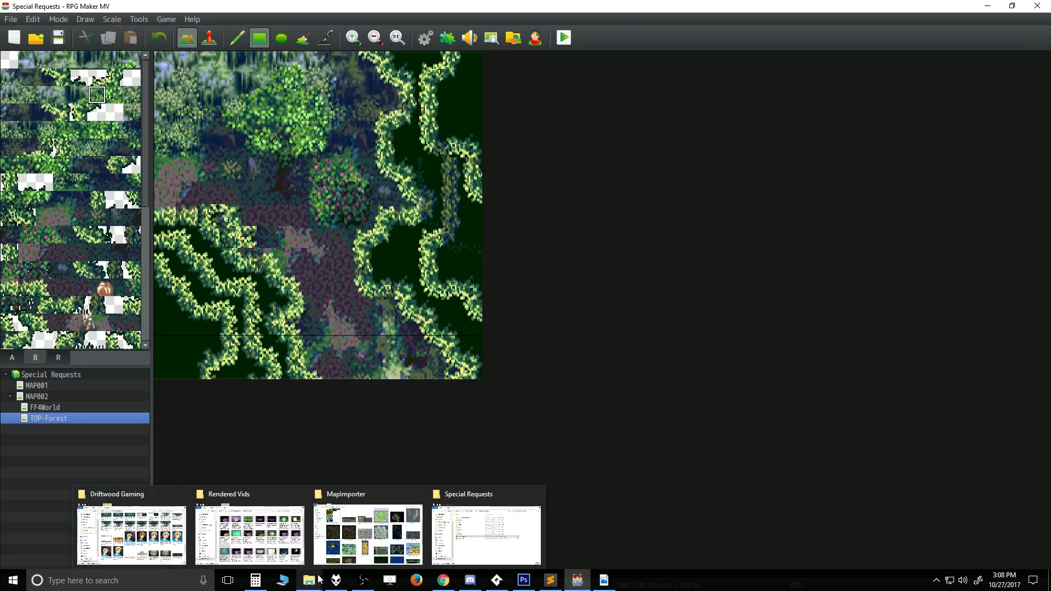
pyautogui.click(351, 542)
pyautogui.click(229, 34)
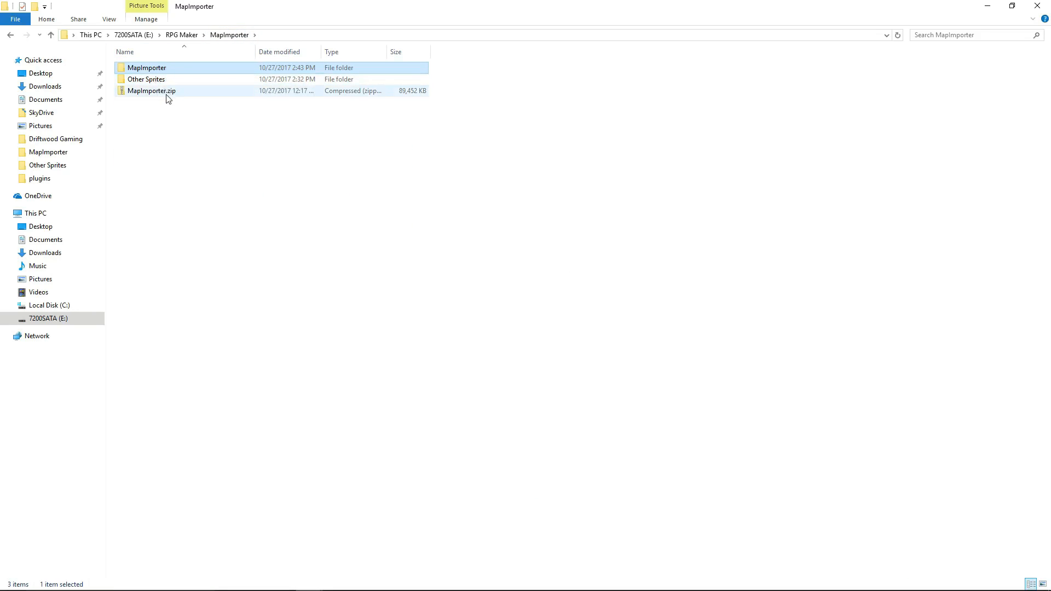
pyautogui.doubleClick(167, 68)
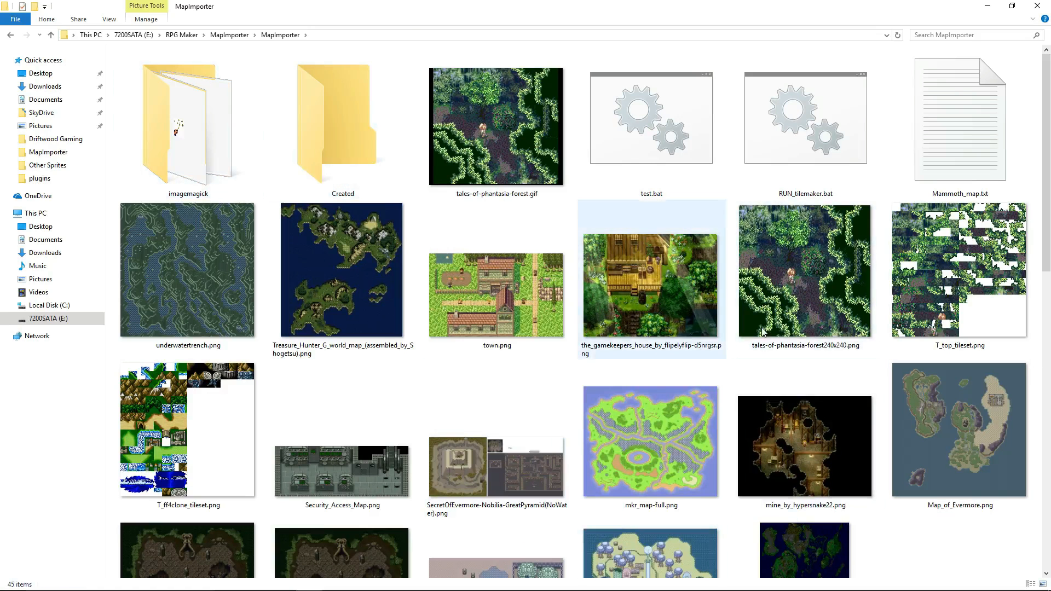
pyautogui.click(812, 159)
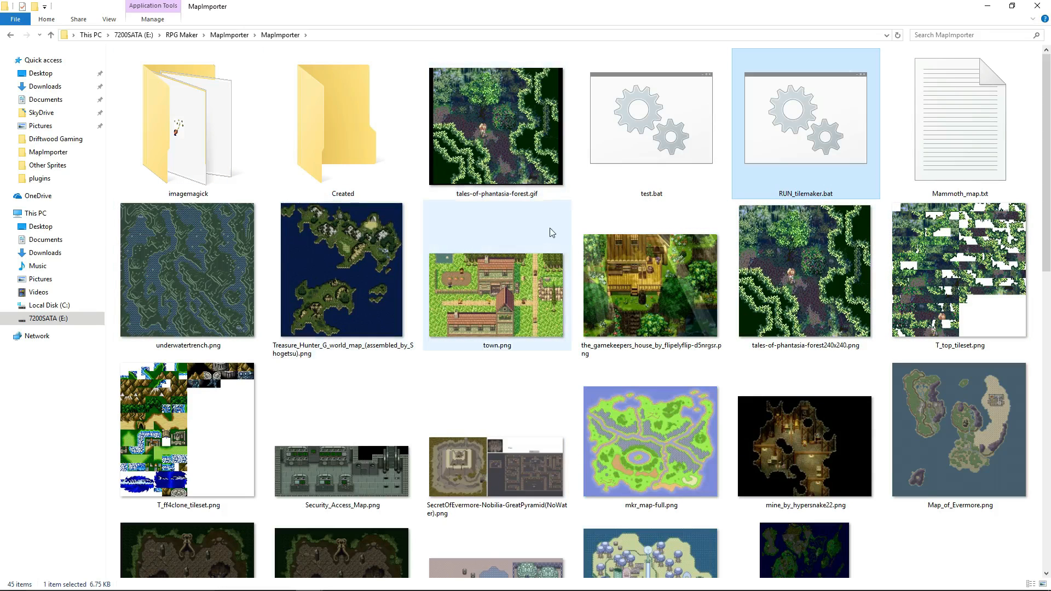
# Look through the map images and tool files in the MapImporter folder for another example map.
pyautogui.scroll(-5, 500, 214)
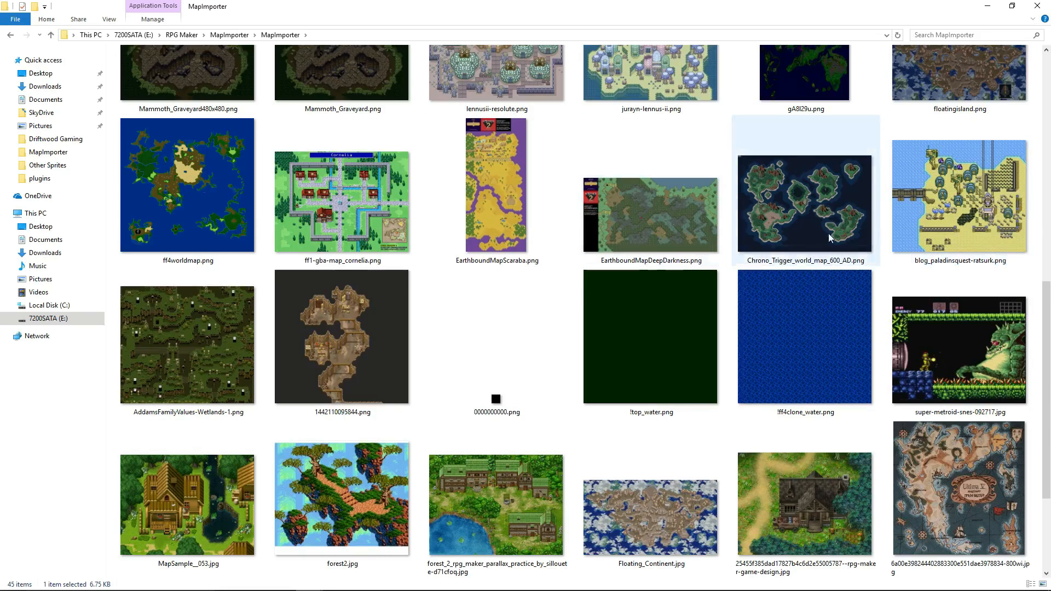
pyautogui.scroll(-2, 816, 328)
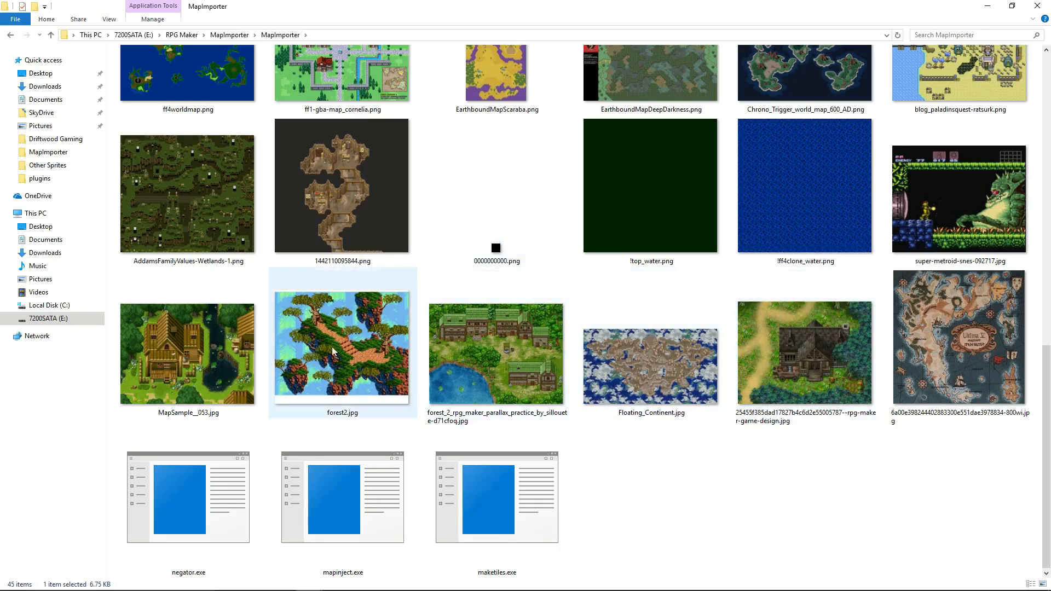
pyautogui.scroll(10, 339, 306)
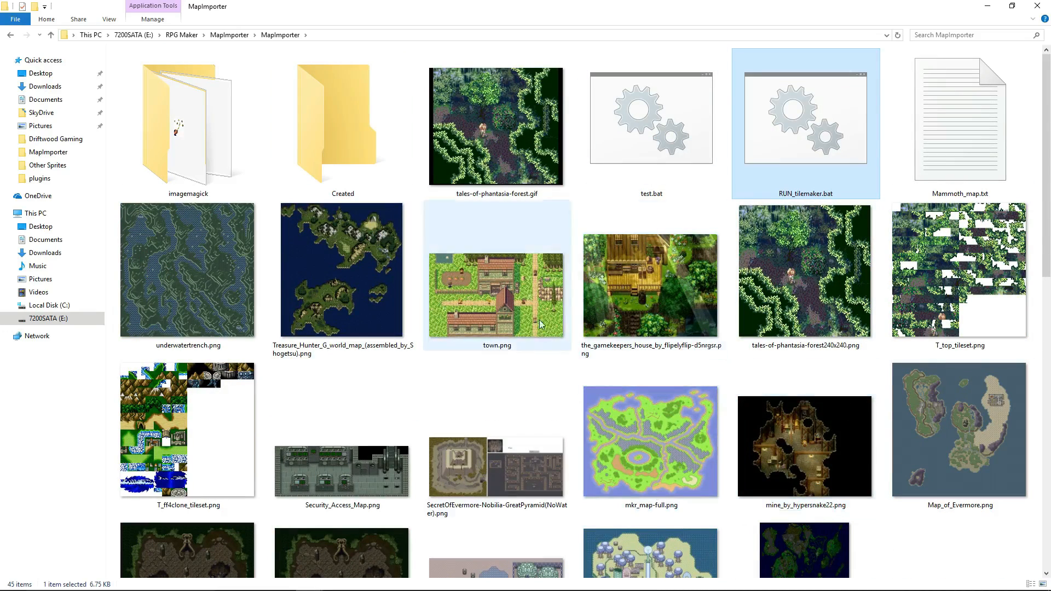
pyautogui.scroll(-3, 127, 311)
pyautogui.scroll(3, 383, 246)
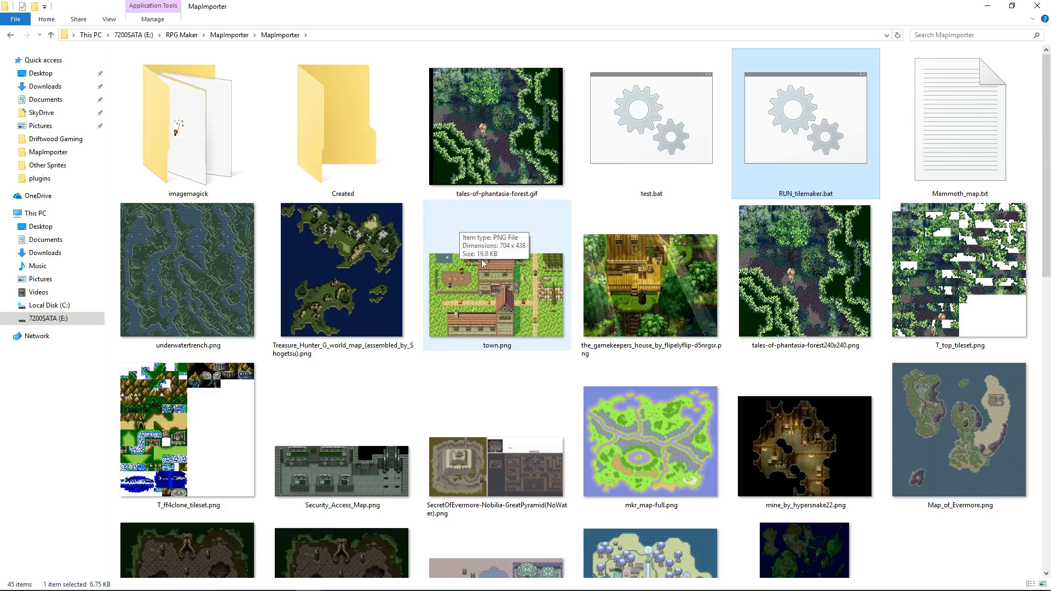
pyautogui.click(651, 404)
pyautogui.scroll(-3, 652, 404)
pyautogui.scroll(3, 709, 376)
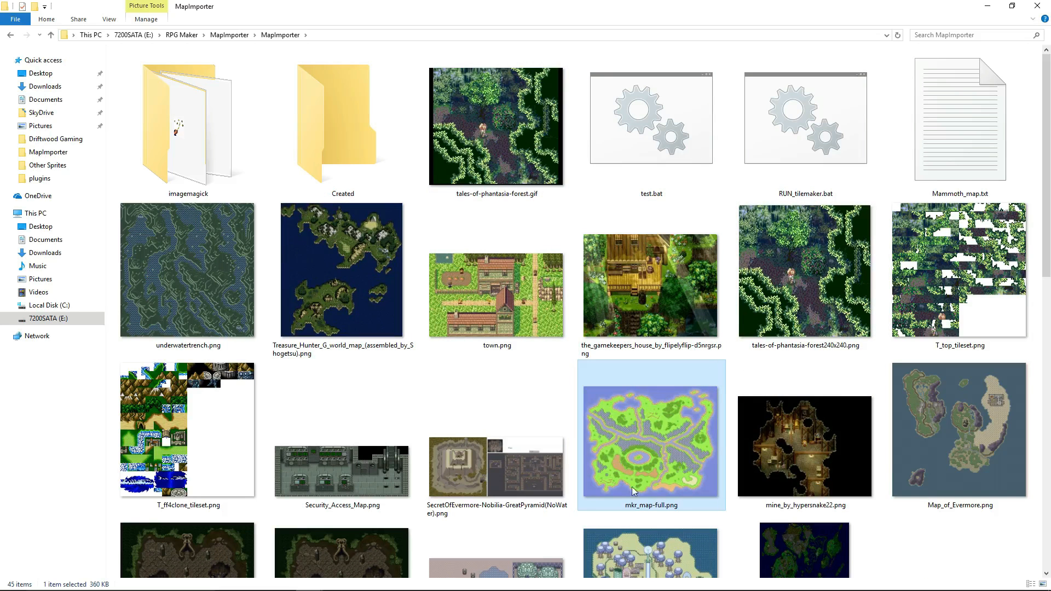
# Preview mkr_map-full.png and check its pixel width and height in the file's detailed properties.
pyautogui.doubleClick(652, 438)
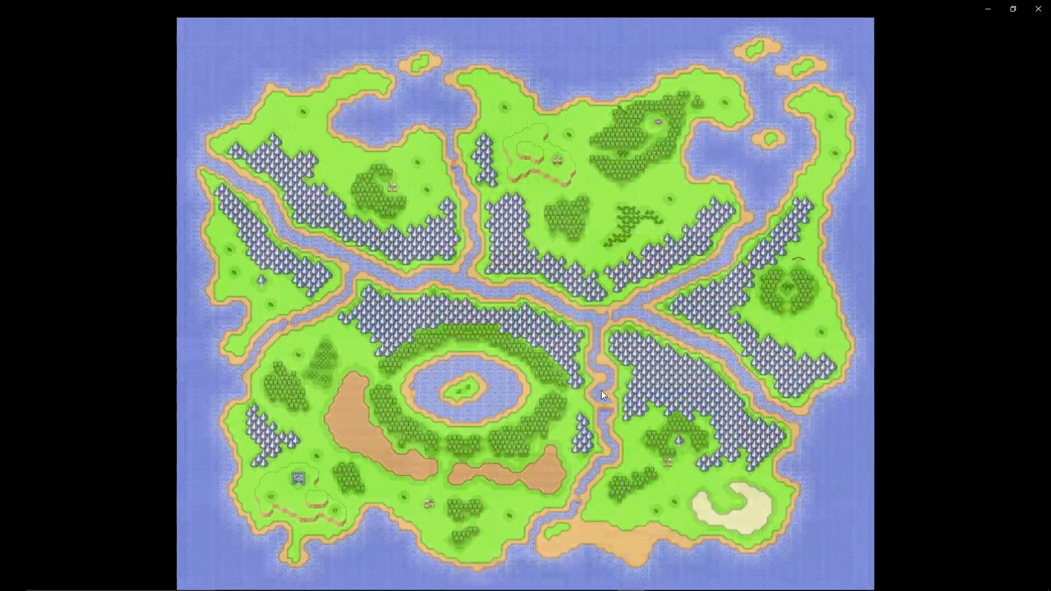
pyautogui.hotkey('alt', 'F4')
pyautogui.rightClick(642, 428)
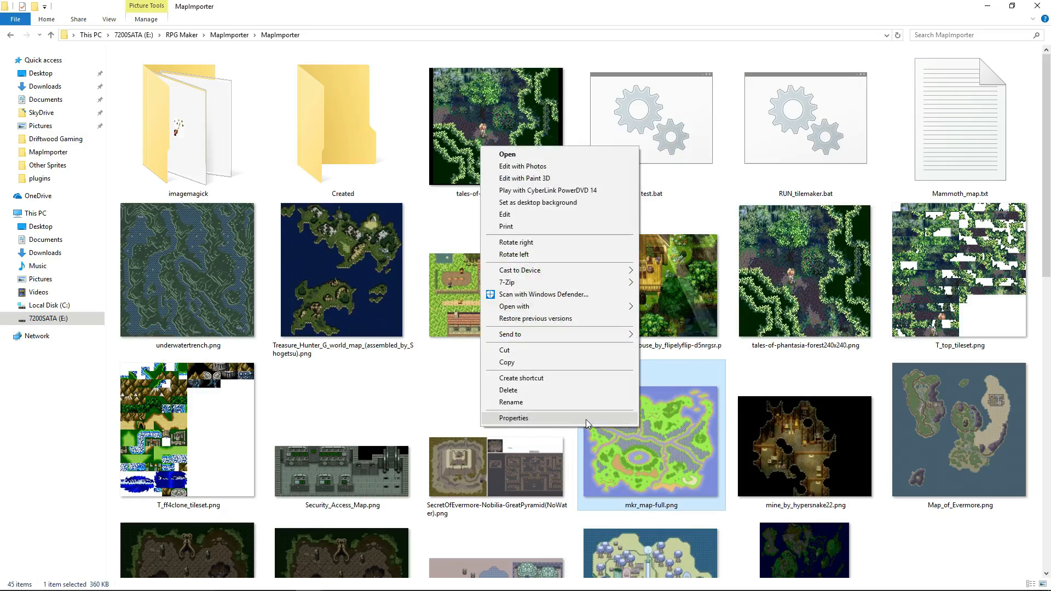
pyautogui.click(585, 420)
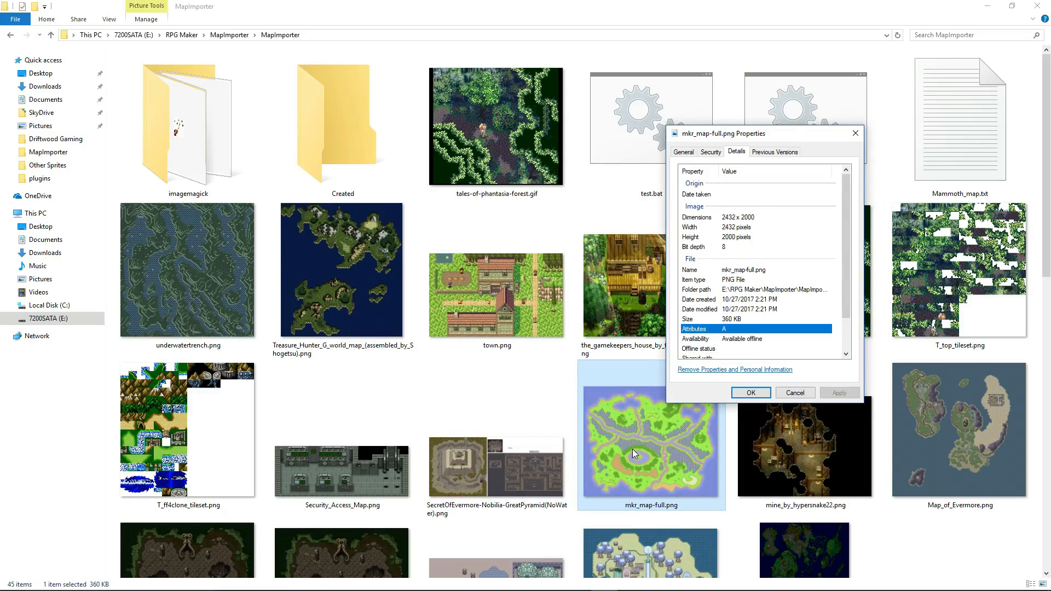
pyautogui.click(738, 222)
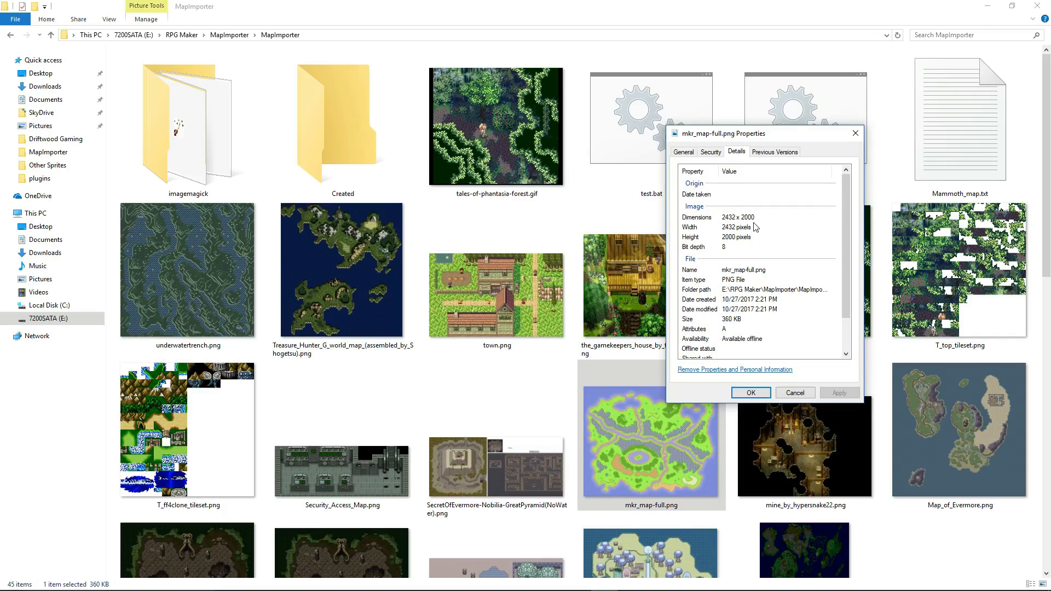
pyautogui.click(755, 219)
pyautogui.click(751, 228)
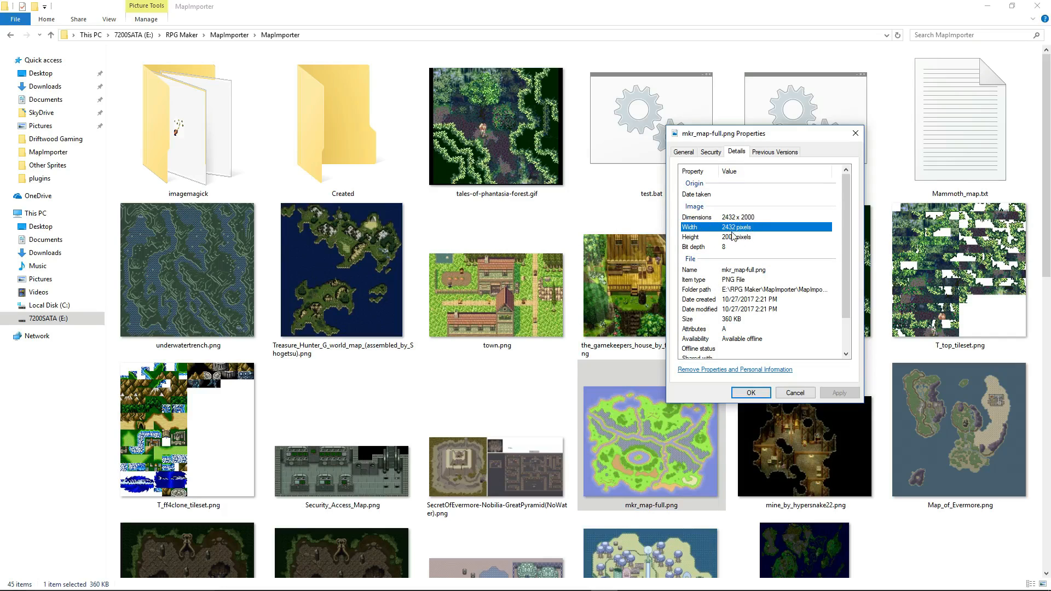
pyautogui.click(732, 237)
# Switch to Photoshop and open mkr_map-full.png from the MapImporter folder.
pyautogui.moveTo(567, 573)
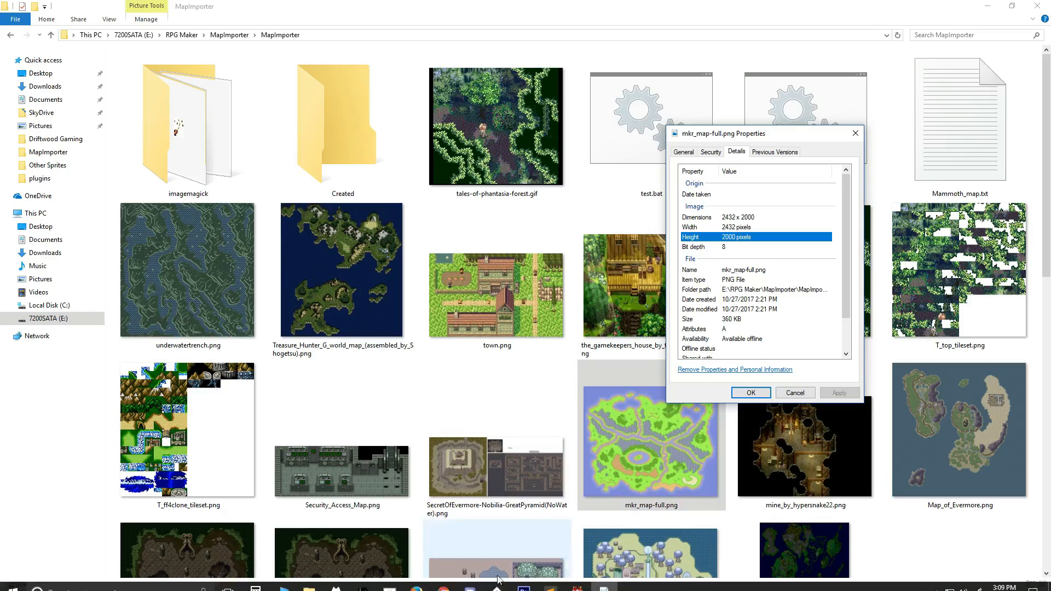
pyautogui.click(524, 580)
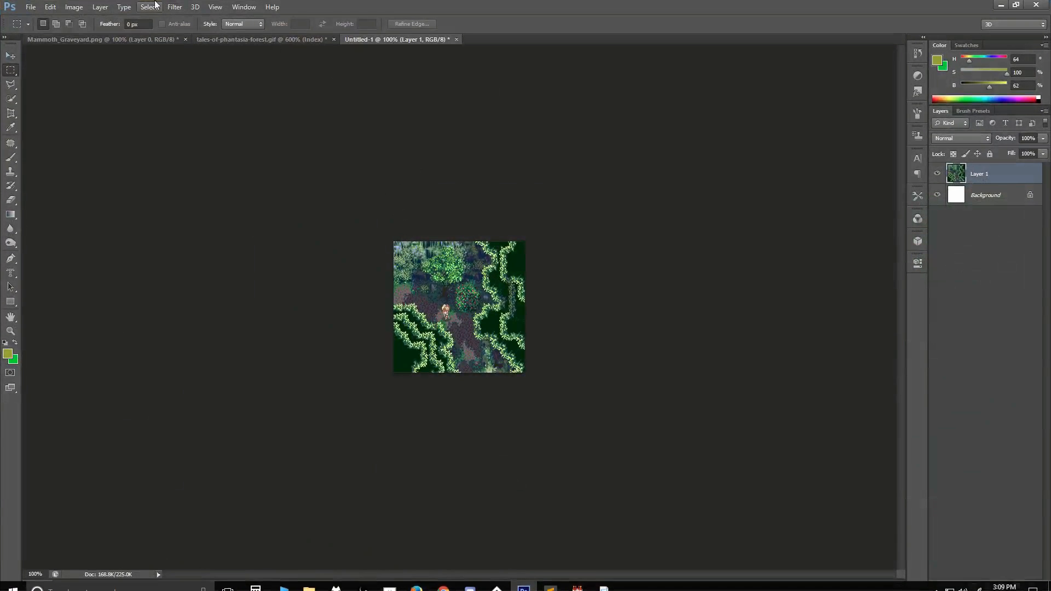
pyautogui.click(31, 7)
pyautogui.click(41, 33)
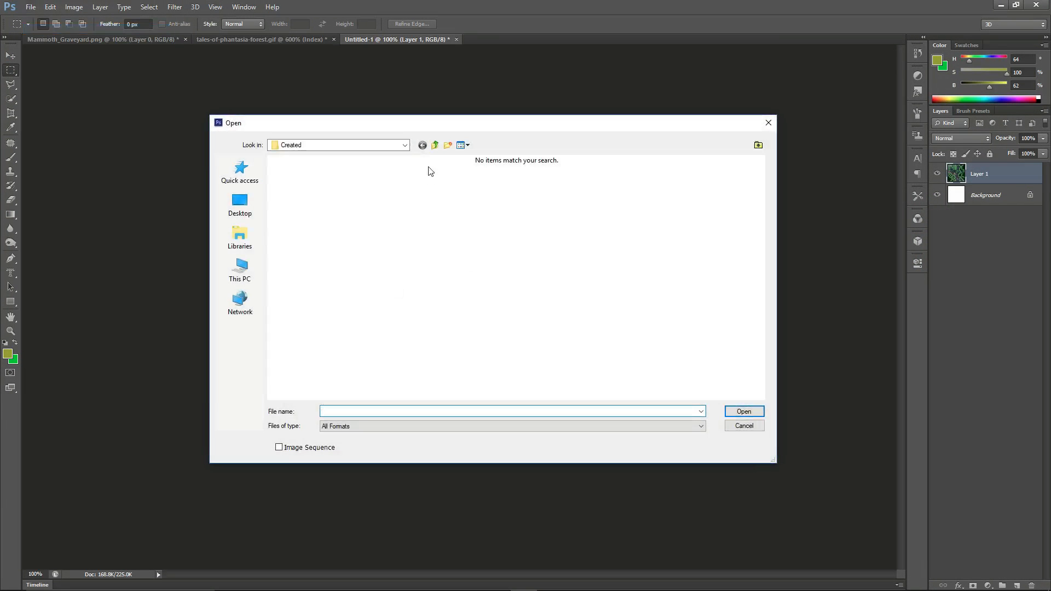
pyautogui.click(435, 145)
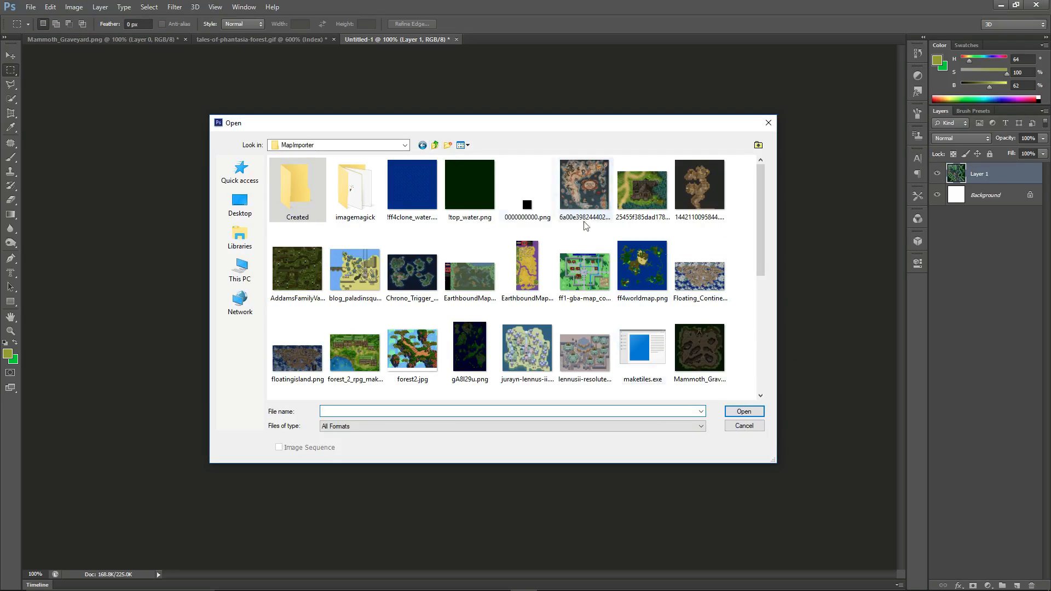
pyautogui.scroll(-5, 509, 309)
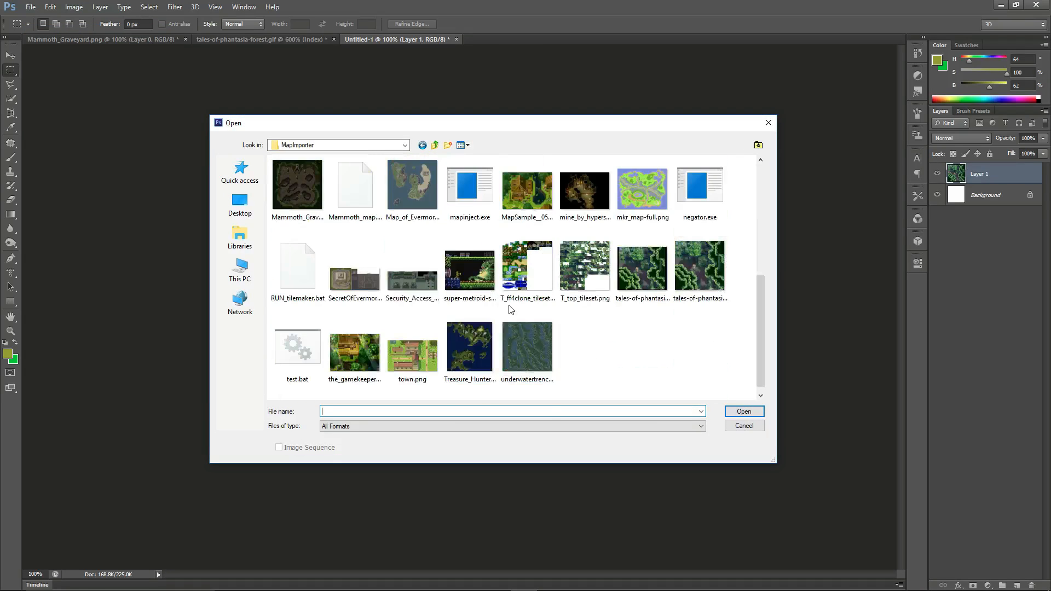
pyautogui.doubleClick(641, 187)
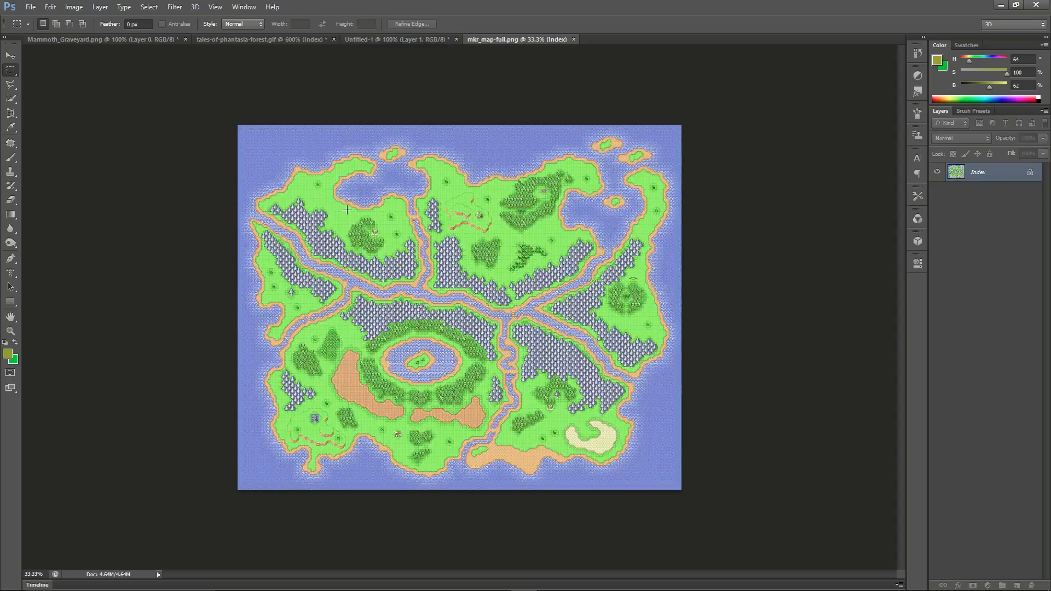
# Zoom in on the world map to 700% and examine its water, sand, mountain and tree tiles.
pyautogui.keyDown('alt'); pyautogui.scroll(6, 378, 212); pyautogui.keyUp('alt')
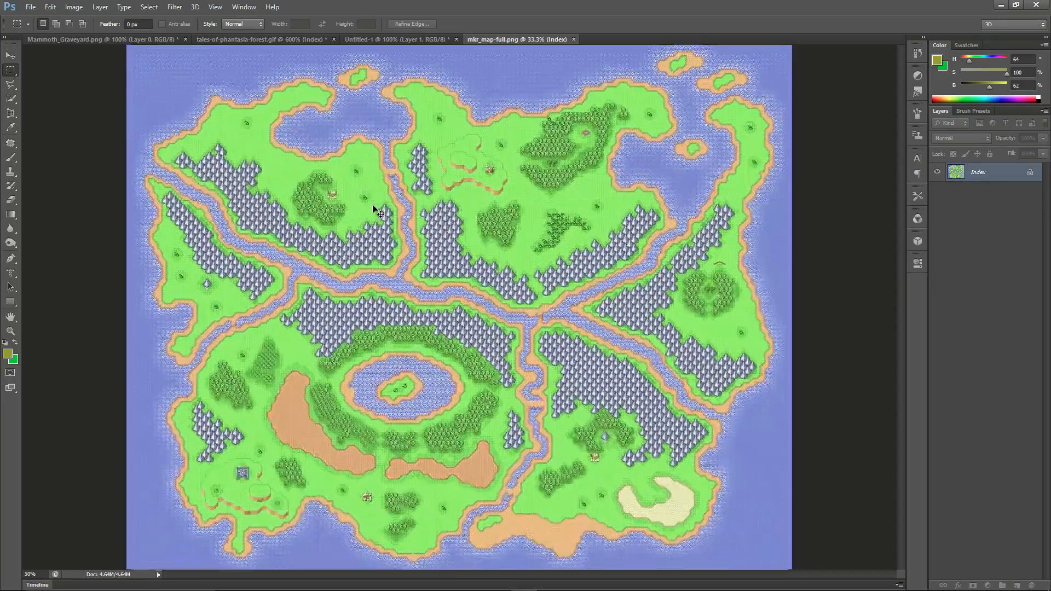
pyautogui.keyDown('alt'); pyautogui.scroll(3, 378, 213); pyautogui.keyUp('alt')
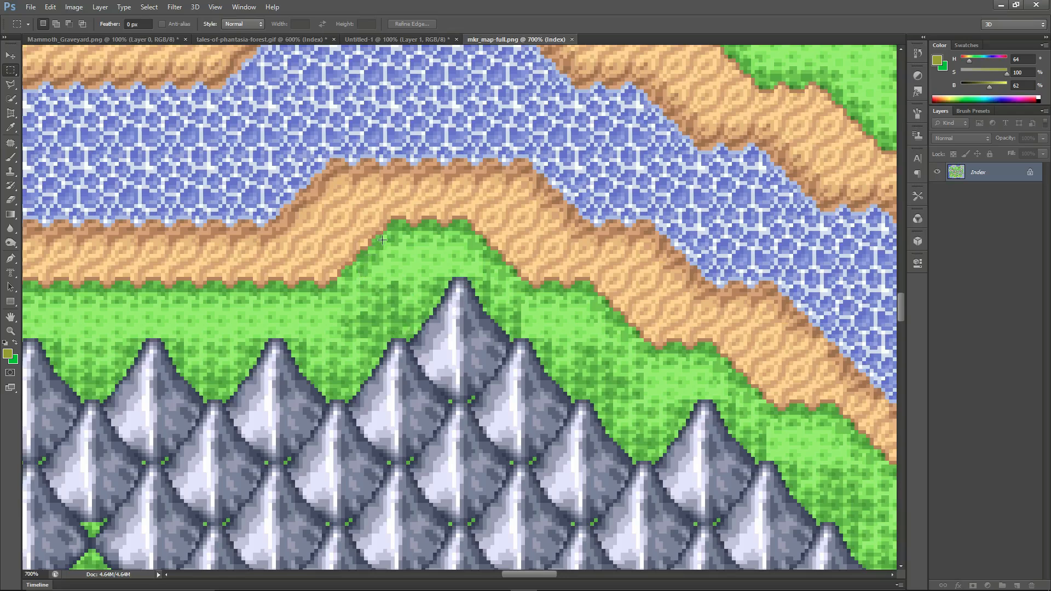
pyautogui.press('w')
pyautogui.scroll(-5, 466, 251)
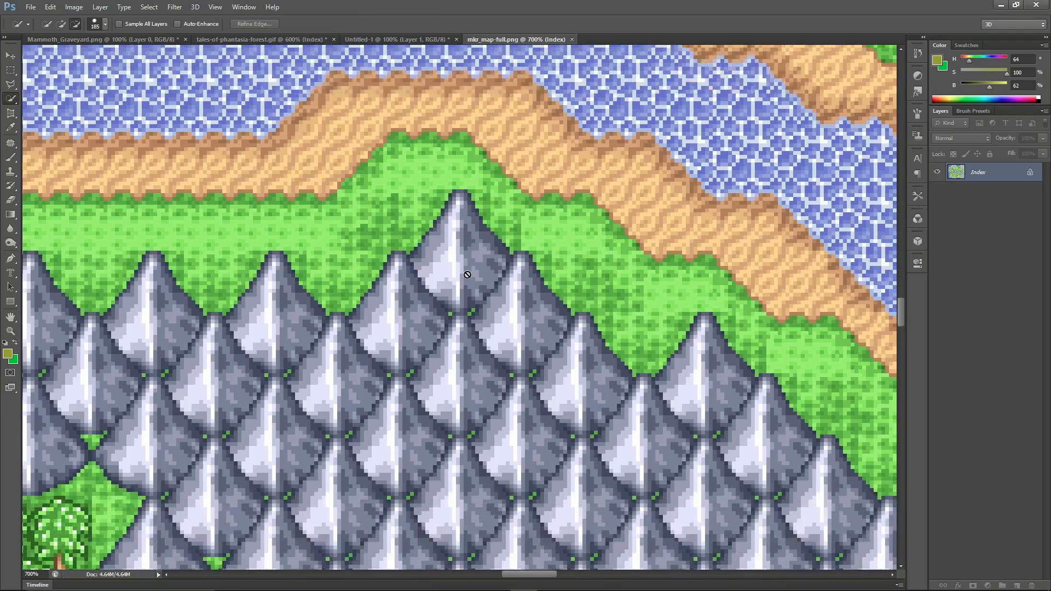
pyautogui.scroll(-12, 457, 234)
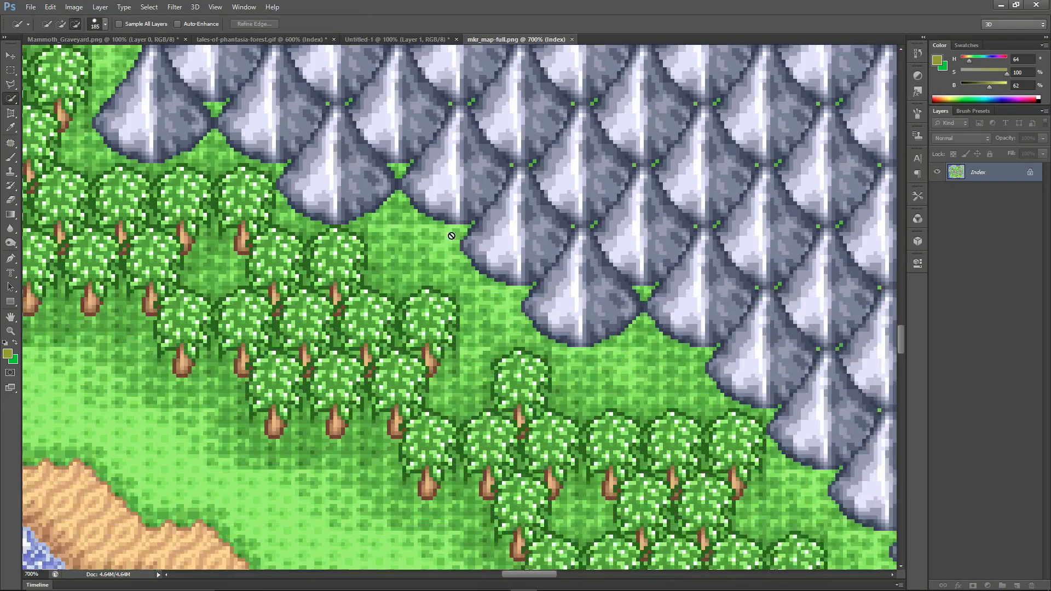
pyautogui.scroll(-6, 451, 246)
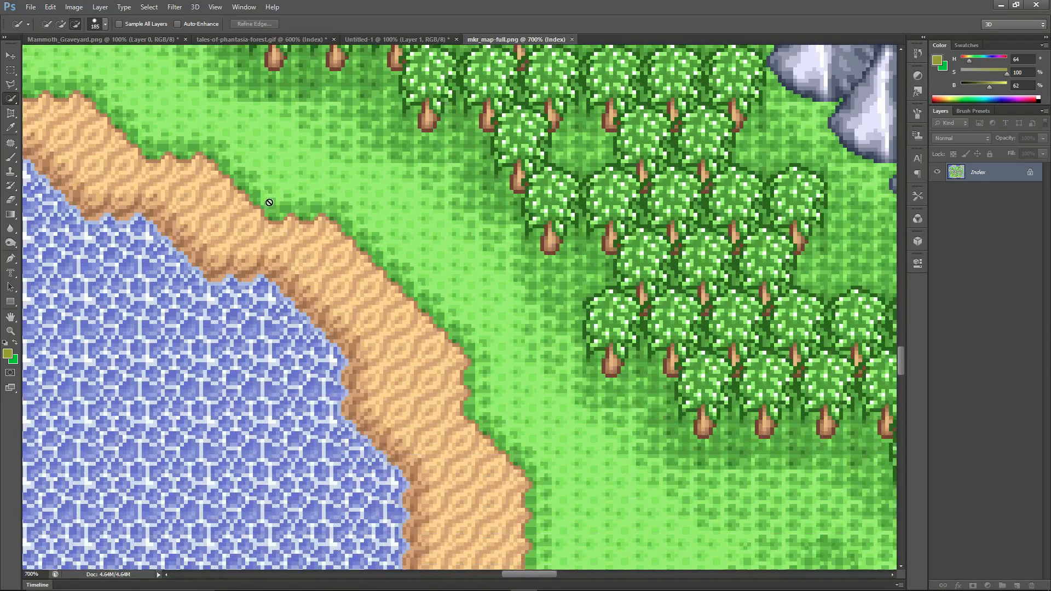
pyautogui.scroll(-6, 489, 272)
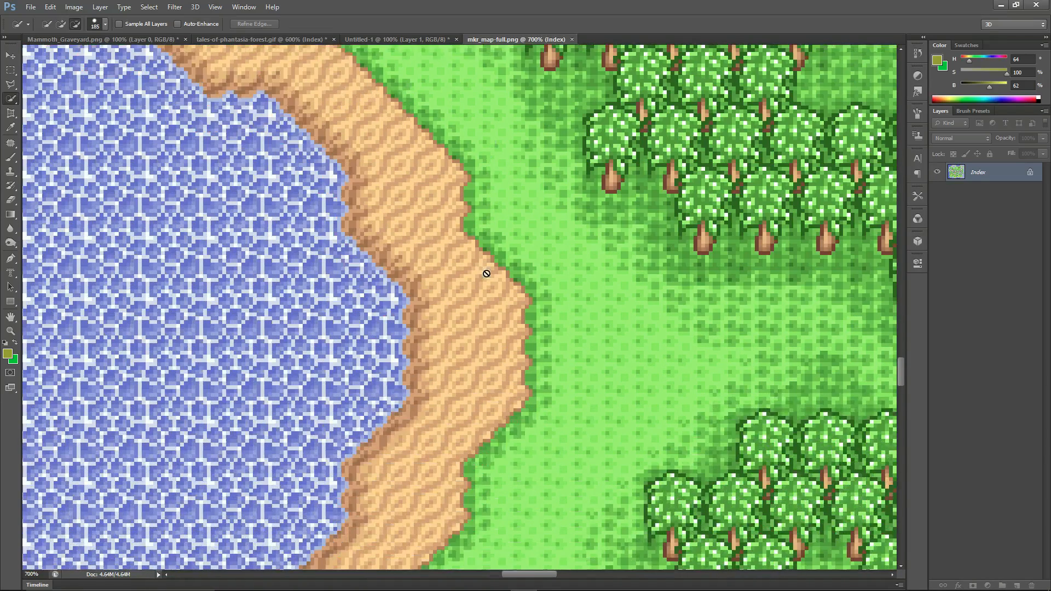
pyautogui.scroll(-7, 747, 238)
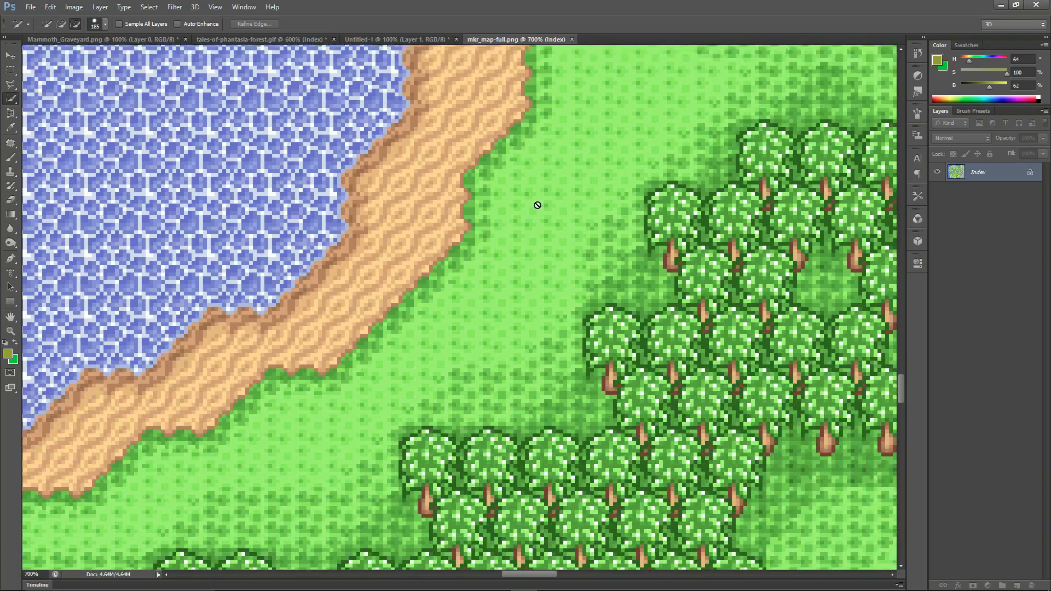
pyautogui.scroll(-4, 427, 202)
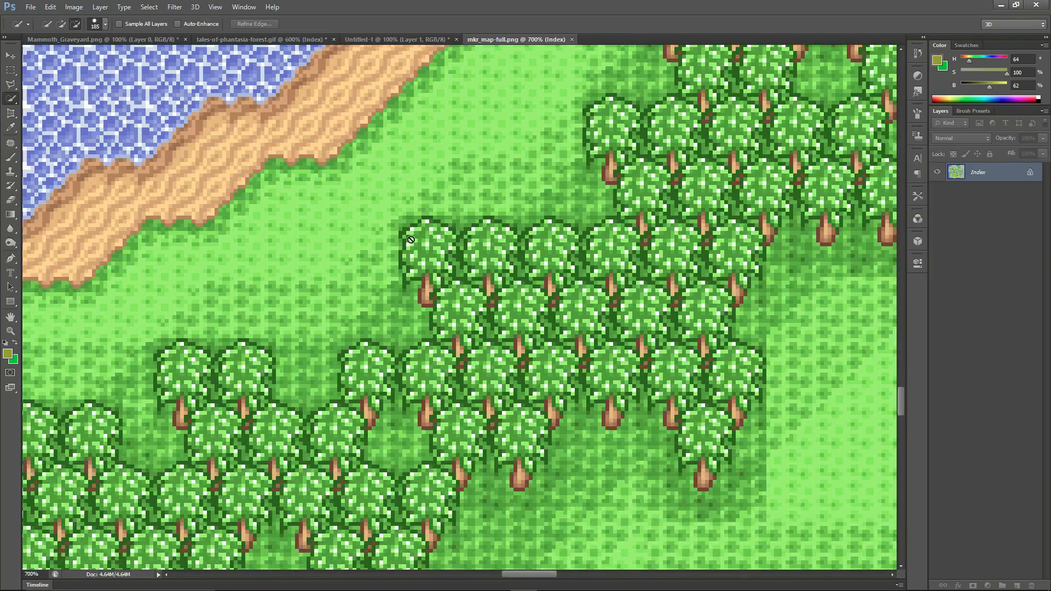
pyautogui.scroll(6, 448, 231)
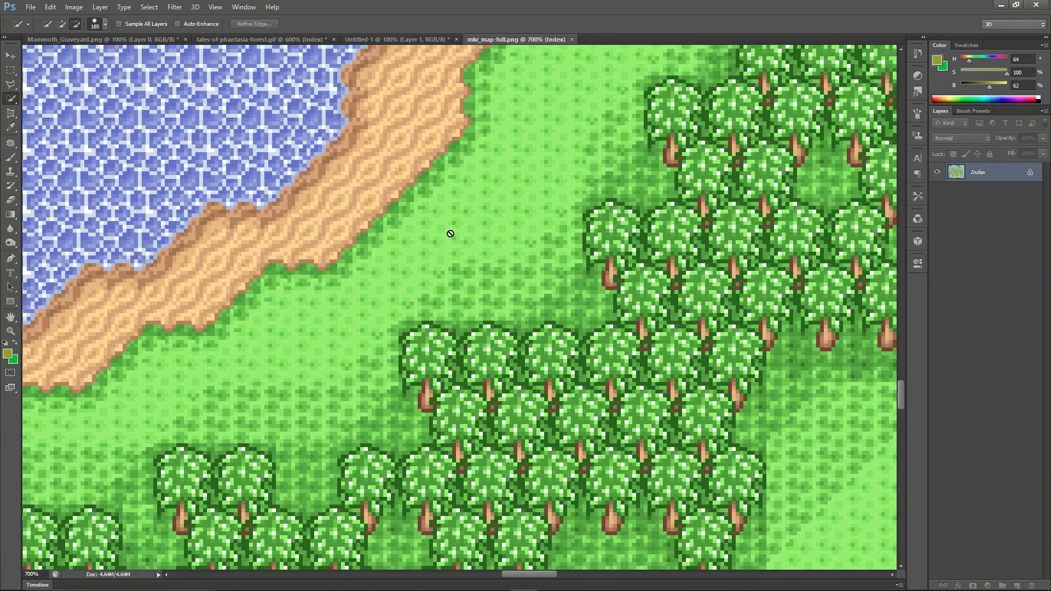
# Examine the shoreline's individual pixels at 3200% and the layout of the whole world map at 50%.
pyautogui.scroll(8, 448, 236)
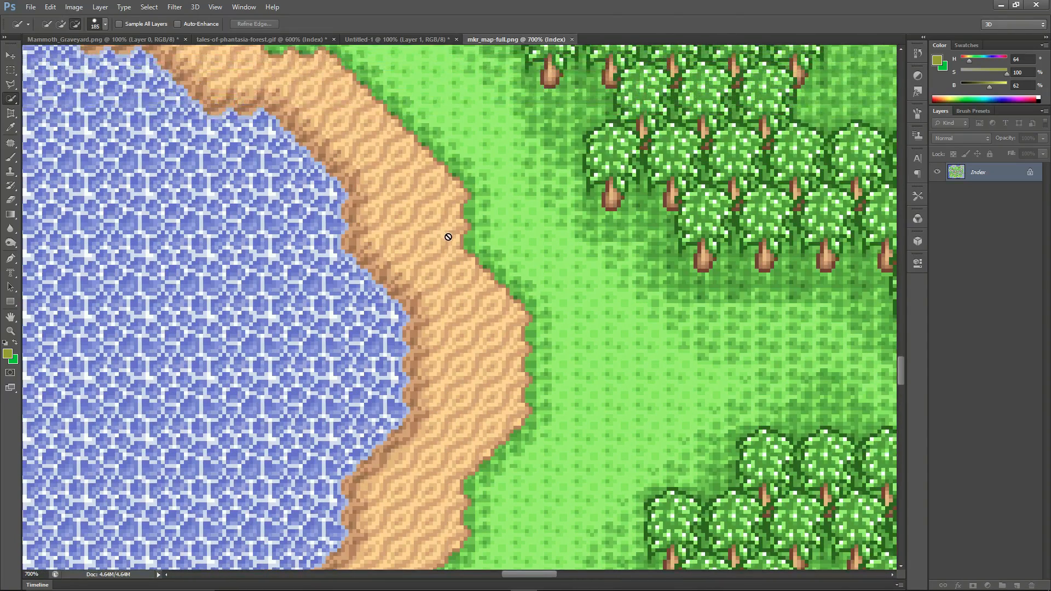
pyautogui.scroll(3, 479, 201)
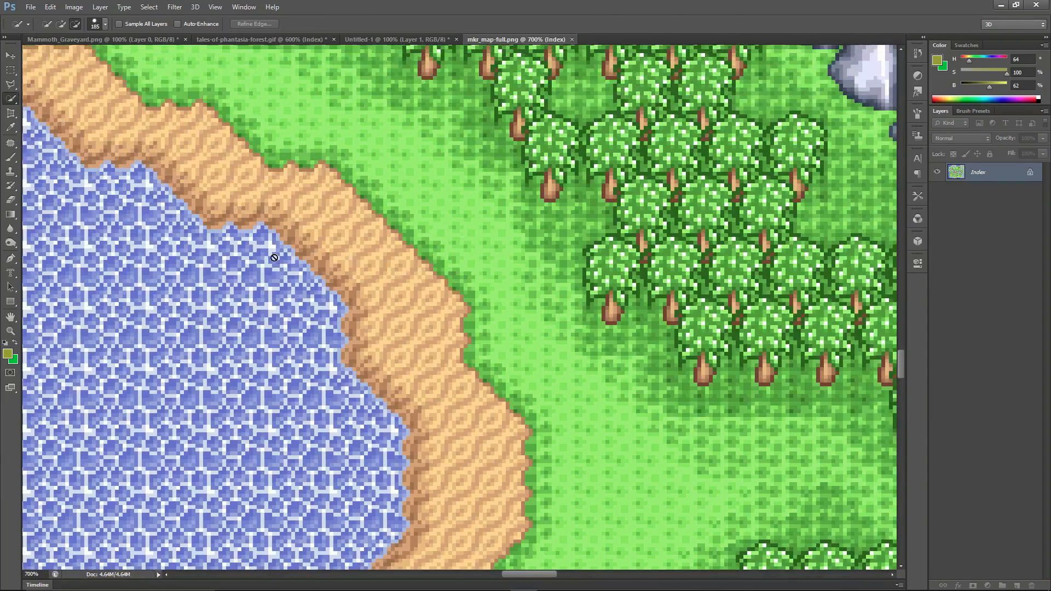
pyautogui.keyDown('ctrl'); pyautogui.hscroll(-1, 467, 379); pyautogui.keyUp('ctrl')
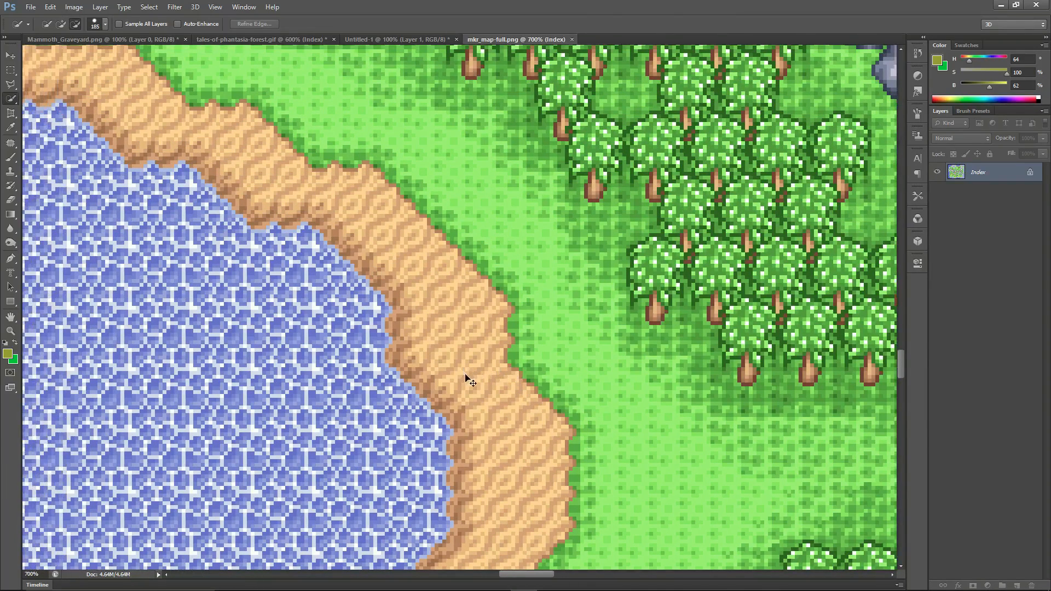
pyautogui.keyDown('alt'); pyautogui.scroll(5, 466, 377); pyautogui.keyUp('alt')
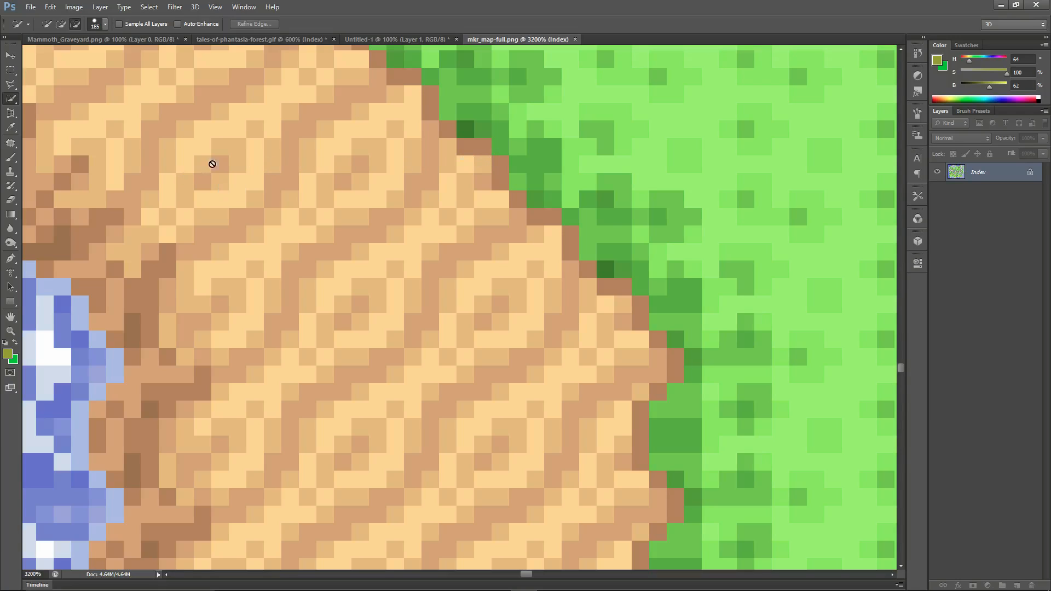
pyautogui.keyDown('ctrl'); pyautogui.hscroll(3, 375, 410); pyautogui.keyUp('ctrl')
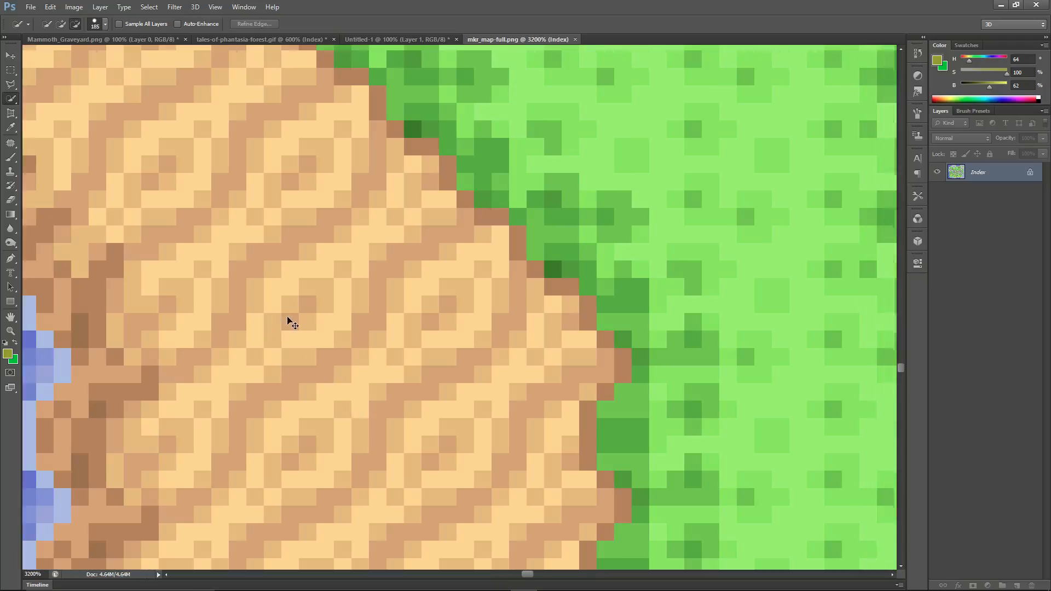
pyautogui.keyDown('alt'); pyautogui.scroll(-7, 289, 322); pyautogui.keyUp('alt')
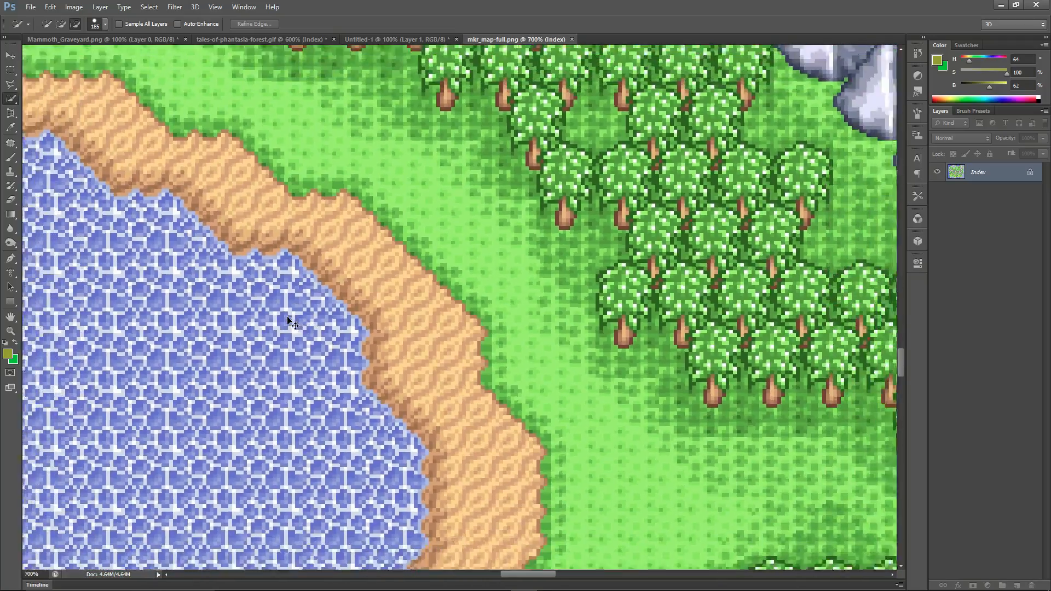
pyautogui.keyDown('alt'); pyautogui.scroll(-4, 288, 322); pyautogui.keyUp('alt')
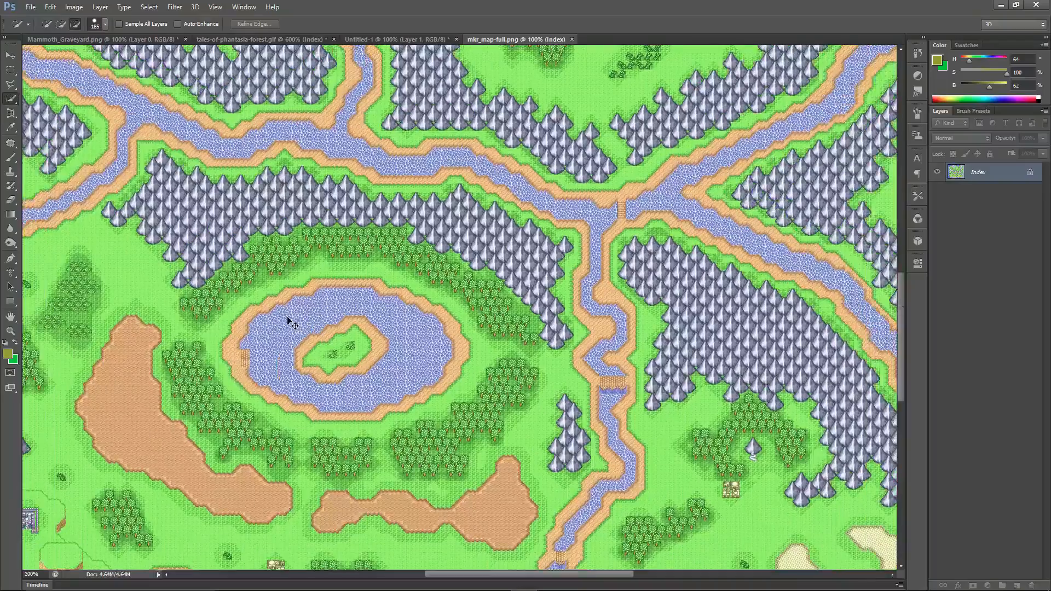
pyautogui.keyDown('alt'); pyautogui.scroll(-2, 289, 322); pyautogui.keyUp('alt')
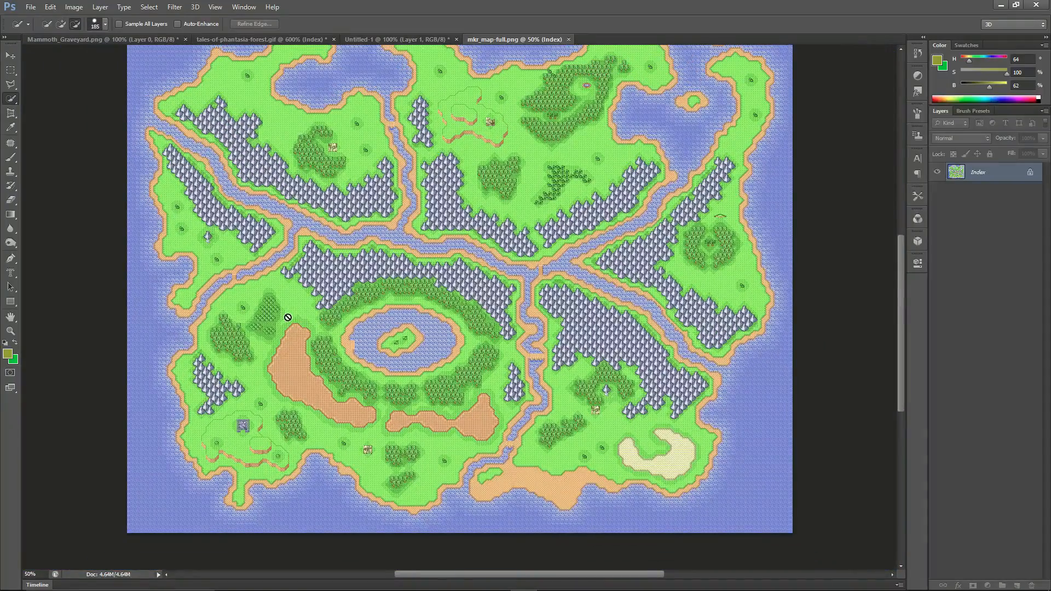
pyautogui.scroll(3, 353, 413)
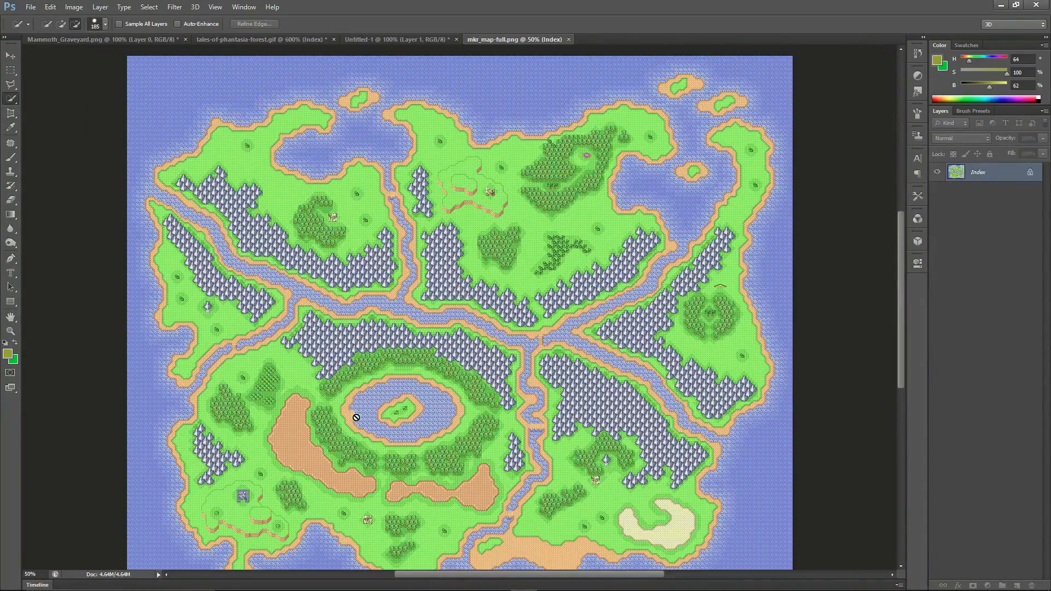
pyautogui.keyDown('alt'); pyautogui.scroll(2, 356, 422); pyautogui.keyUp('alt')
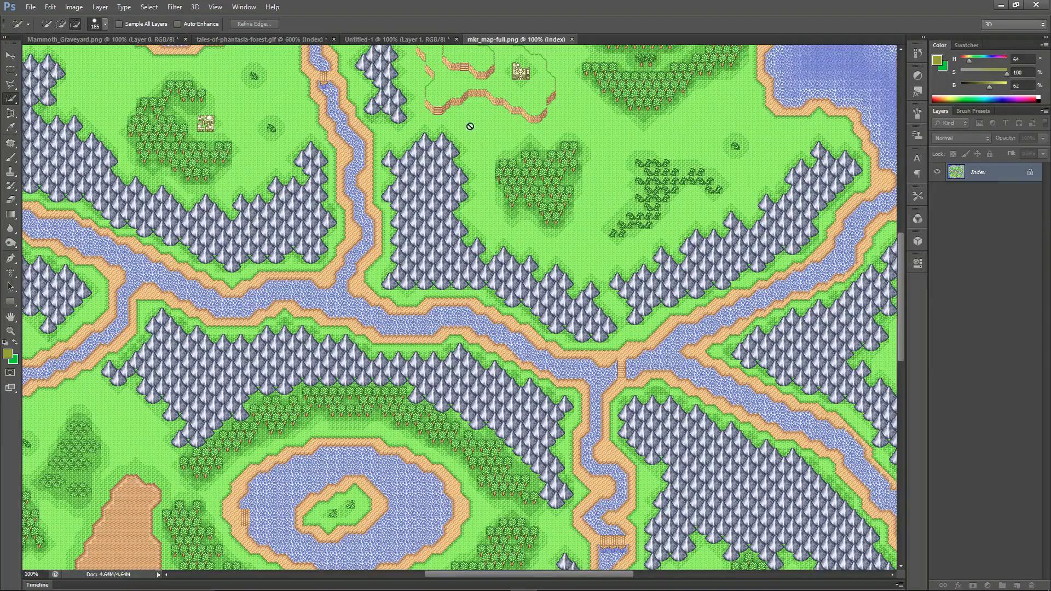
# Switch to Calculator and divide the map's pixel width, 2432, by 32.
pyautogui.click(1002, 5)
pyautogui.moveTo(255, 581)
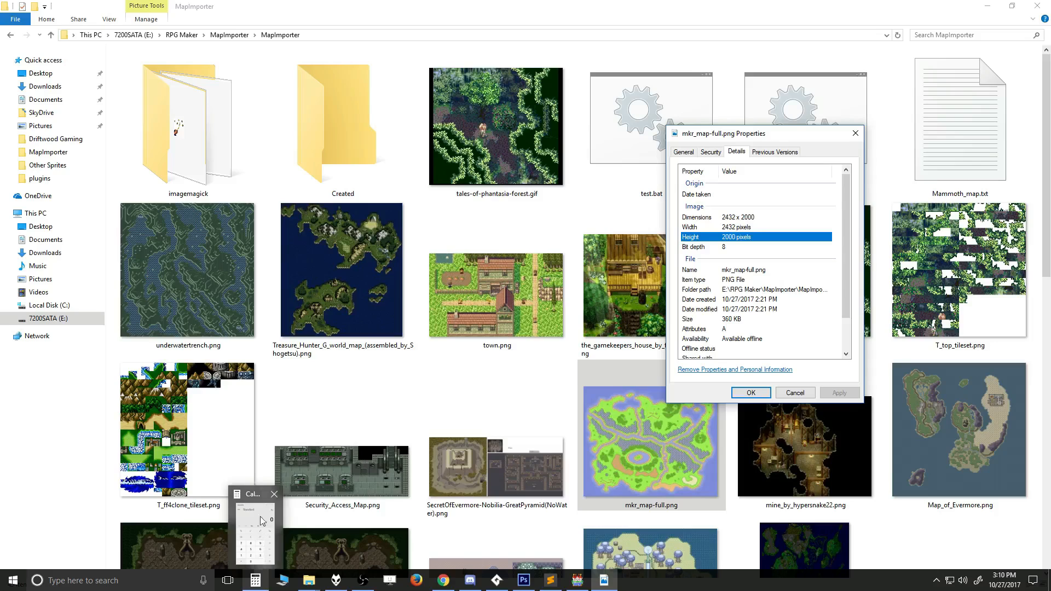
pyautogui.click(259, 509)
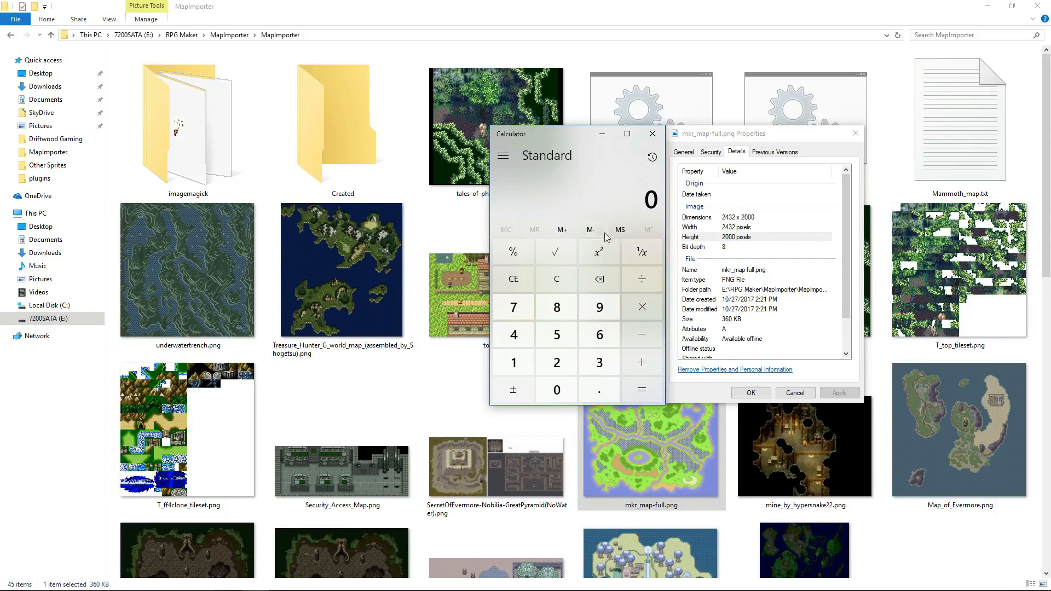
pyautogui.write('2432')
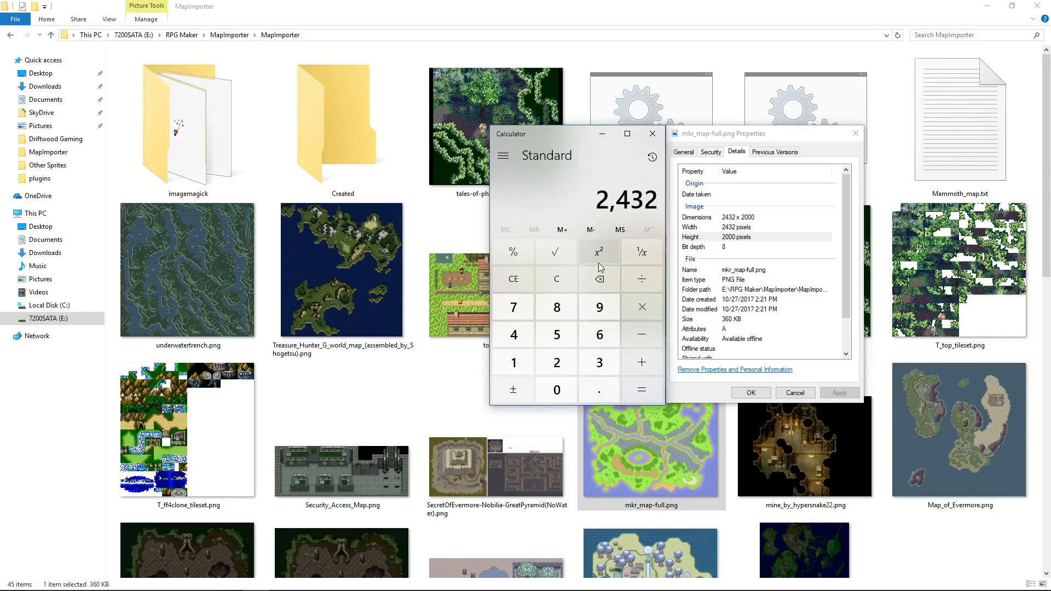
pyautogui.press('/')
pyautogui.write('32')
pyautogui.press('Return')
# Clear the calculation and divide the map's pixel height, 2000, by 32.
pyautogui.click(569, 277)
pyautogui.write('2000')
pyautogui.press('/')
pyautogui.write('32')
pyautogui.press('Return')
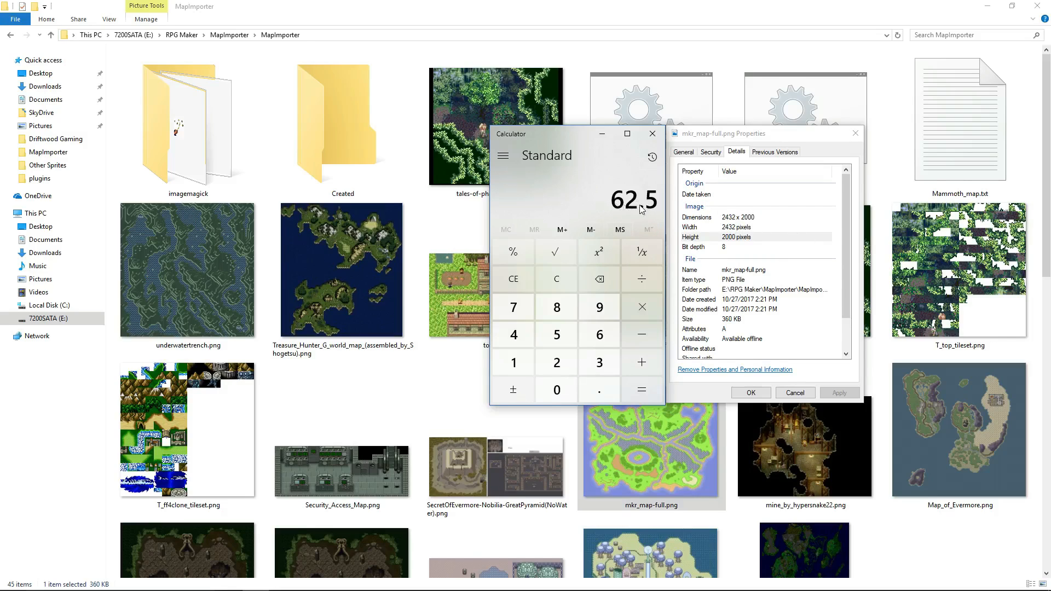
# Clear the calculation and divide the map's pixel height, 2000, by 16.
pyautogui.click(561, 286)
pyautogui.write('2000')
pyautogui.press('/')
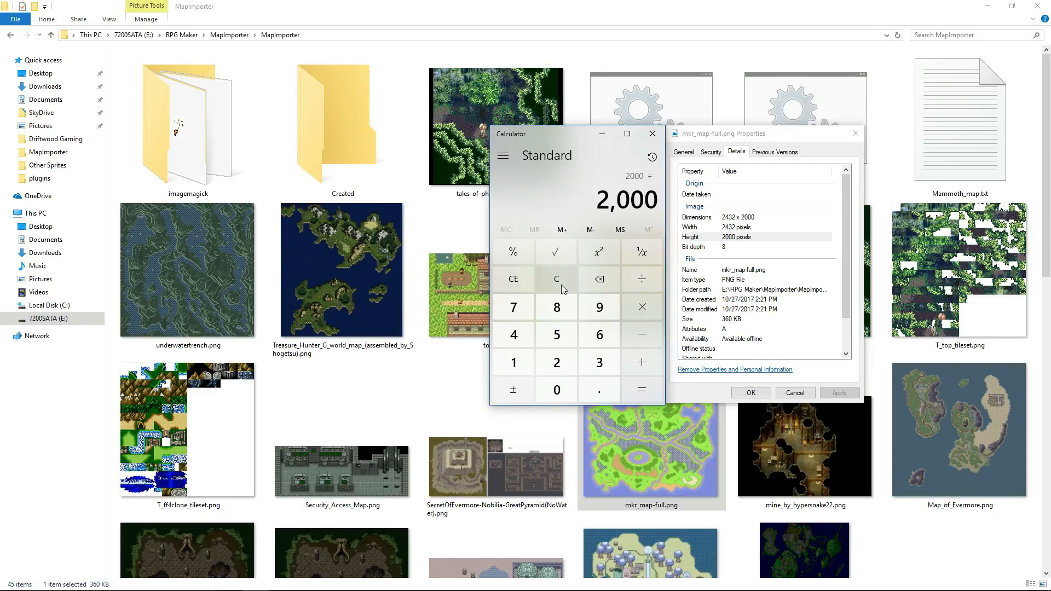
pyautogui.write('16')
pyautogui.press('Return')
# Divide the map's pixel width, 2432, by 16, and put away Calculator and the file's properties.
pyautogui.click(561, 284)
pyautogui.write('2432')
pyautogui.press('/')
pyautogui.write('16')
pyautogui.press('Return')
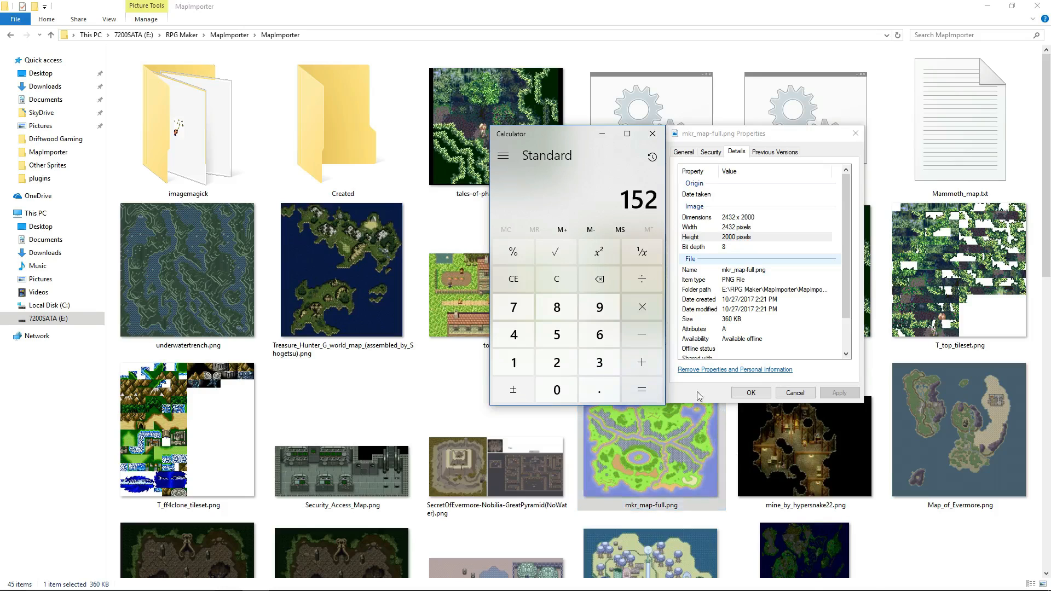
pyautogui.click(602, 134)
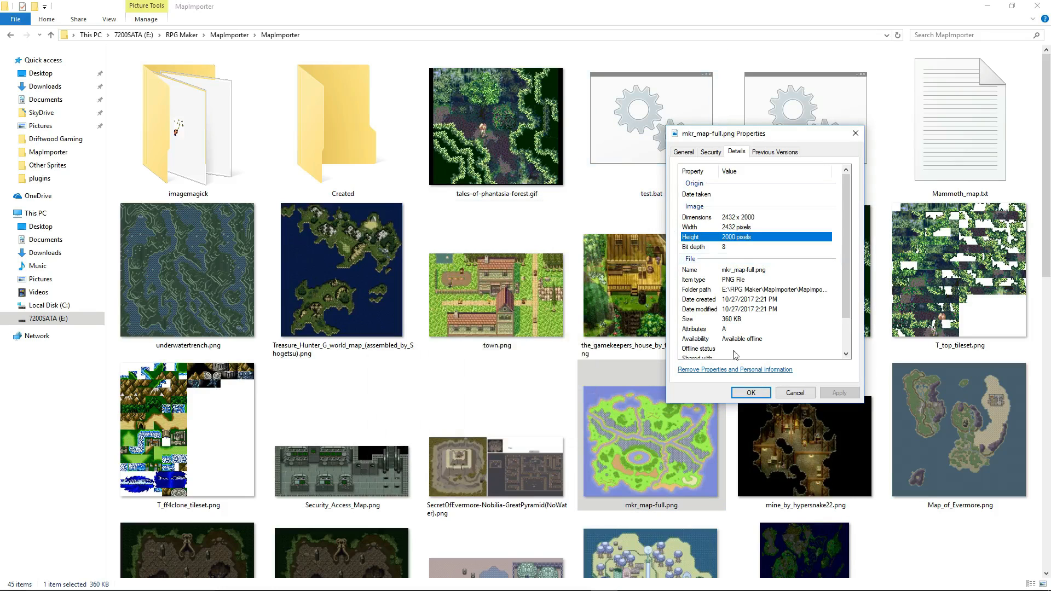
pyautogui.click(751, 392)
# Run RUN_tilemaker.bat with mkr_map-full.png as the map image and mkr as the project name.
pyautogui.moveTo(566, 589)
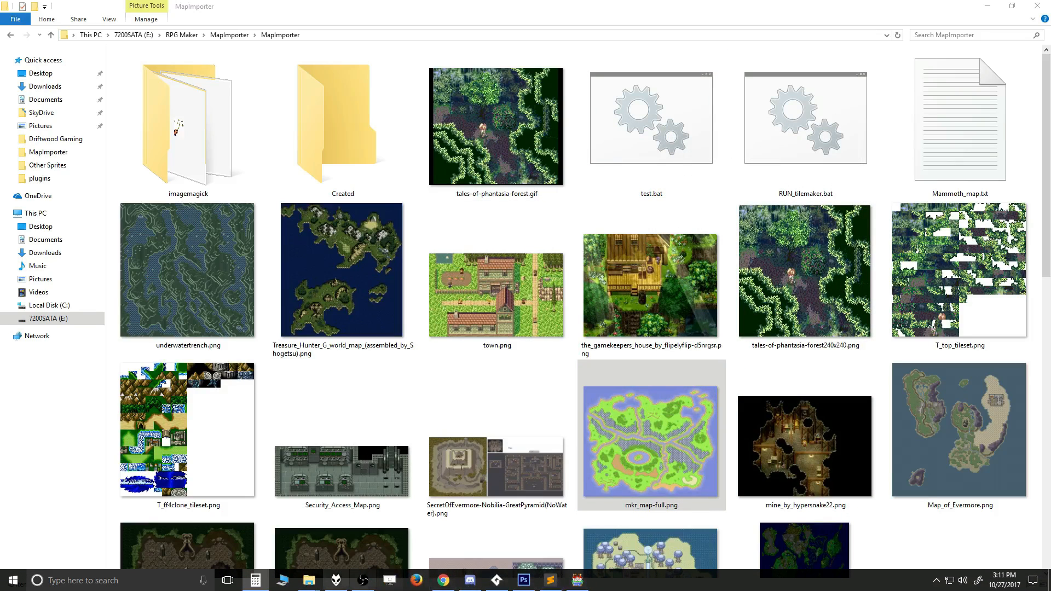
pyautogui.doubleClick(800, 146)
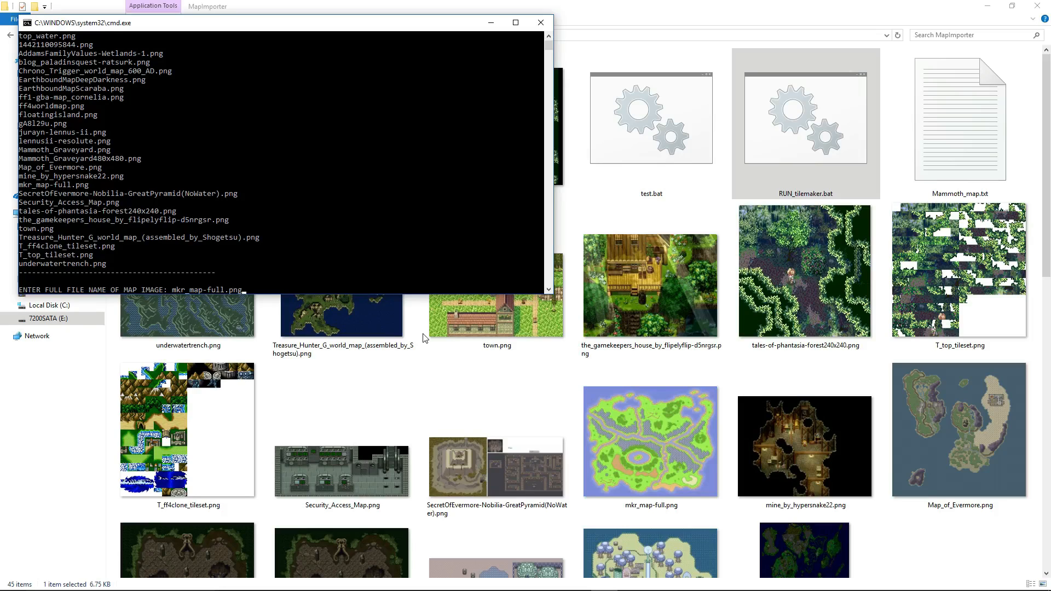
pyautogui.press('Return')
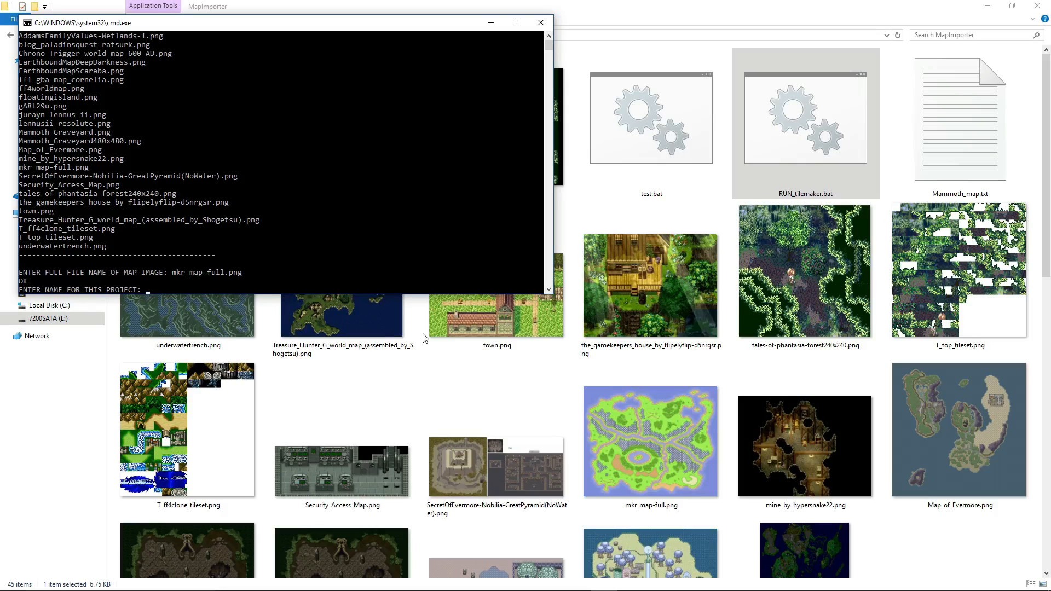
pyautogui.write('mkr')
pyautogui.press('Return')
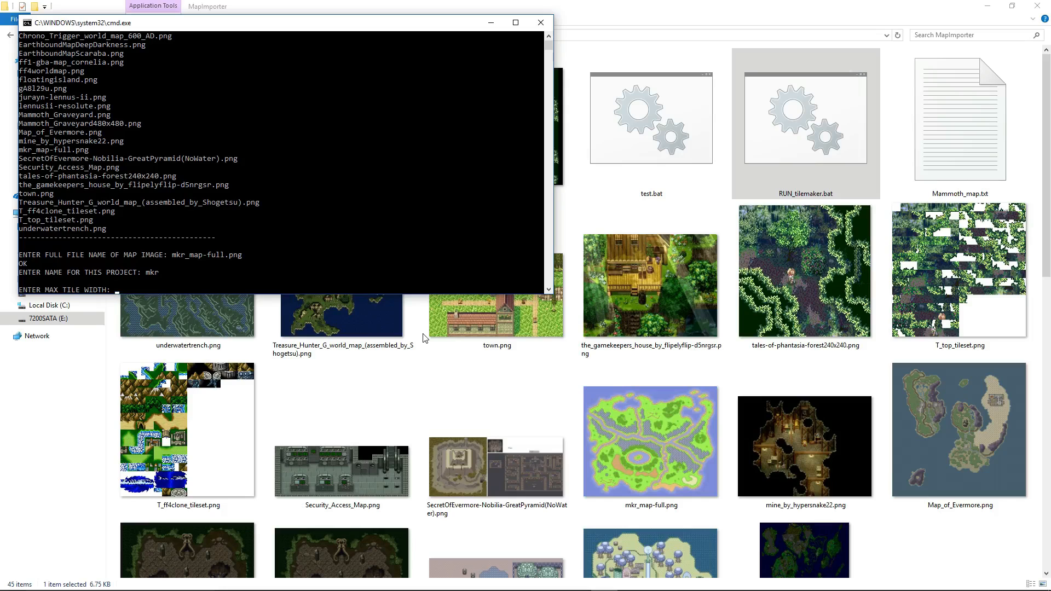
# Open the detailed properties of mkr_map-full.png and divide its width, 2432, by 16 in Calculator.
pyautogui.moveTo(591, 590)
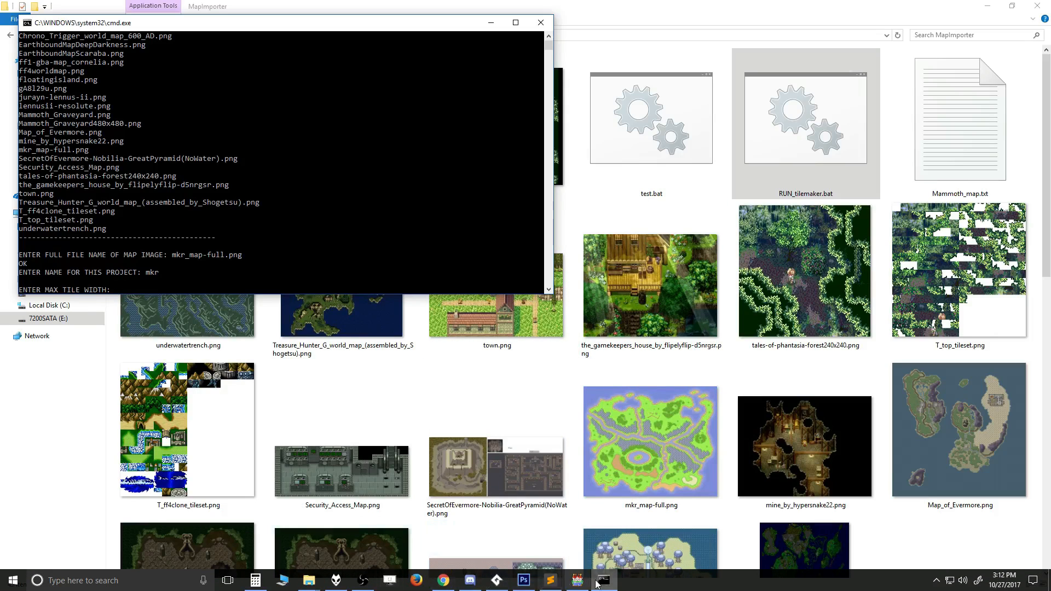
pyautogui.rightClick(652, 467)
pyautogui.click(471, 447)
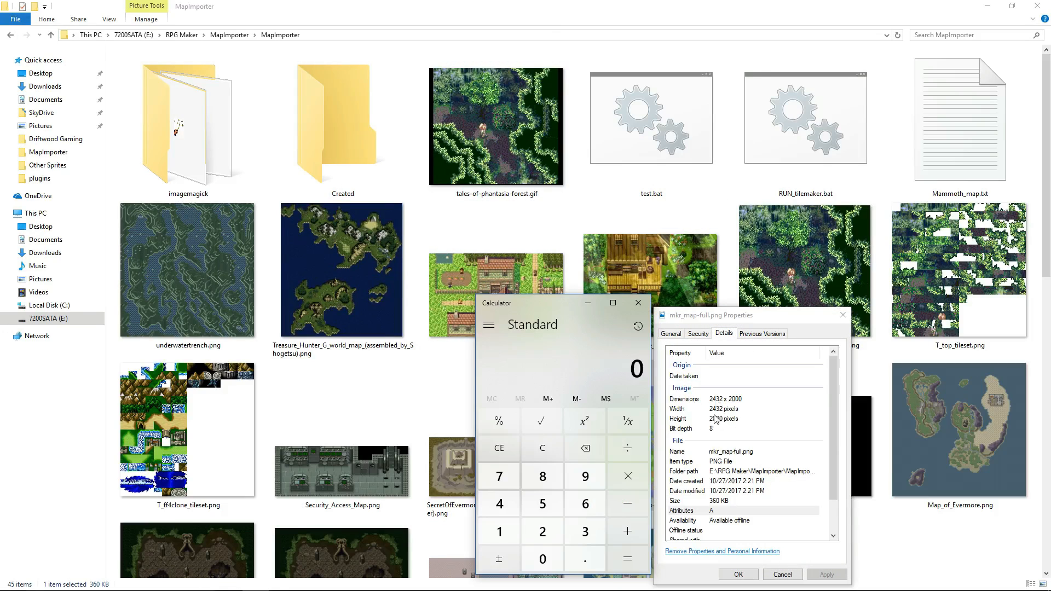
pyautogui.write('2432')
pyautogui.write('/16')
pyautogui.press('Return')
# Return to the tile maker's command window and set the max tile width to 152.
pyautogui.moveTo(556, 580)
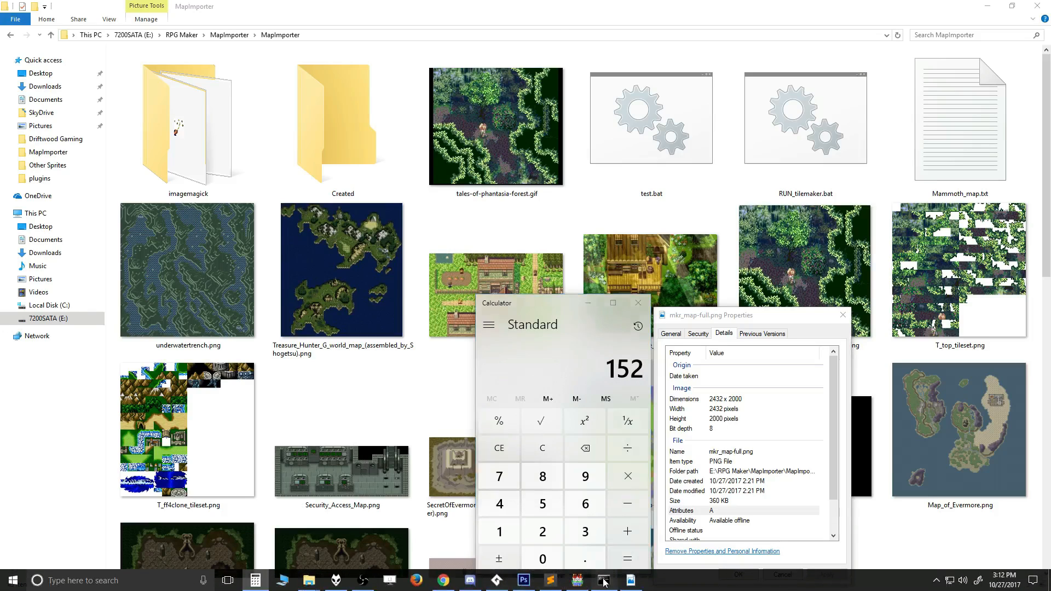
pyautogui.click(603, 580)
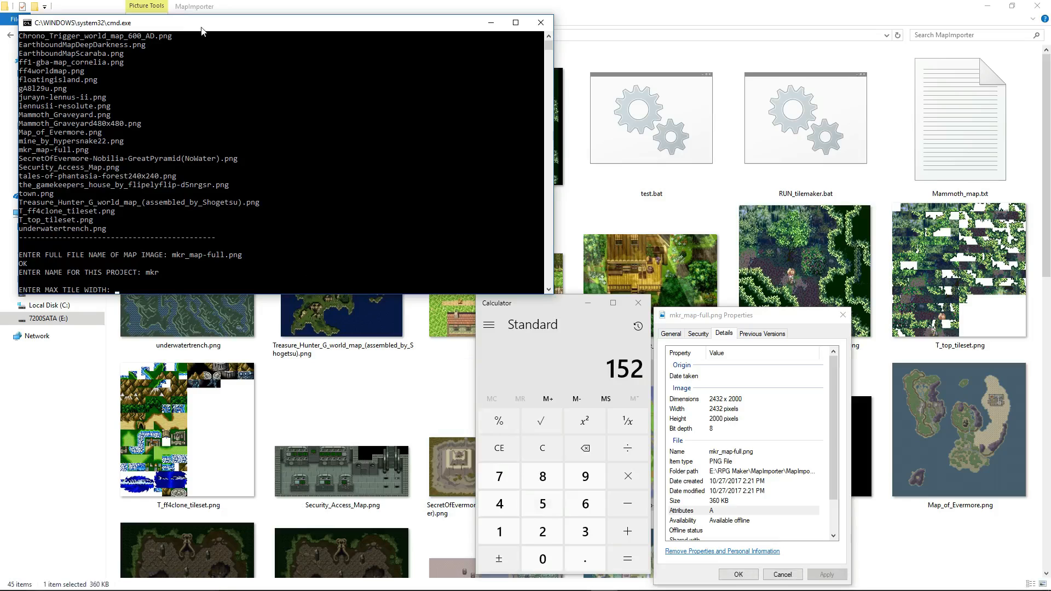
pyautogui.write('152')
pyautogui.press('Return')
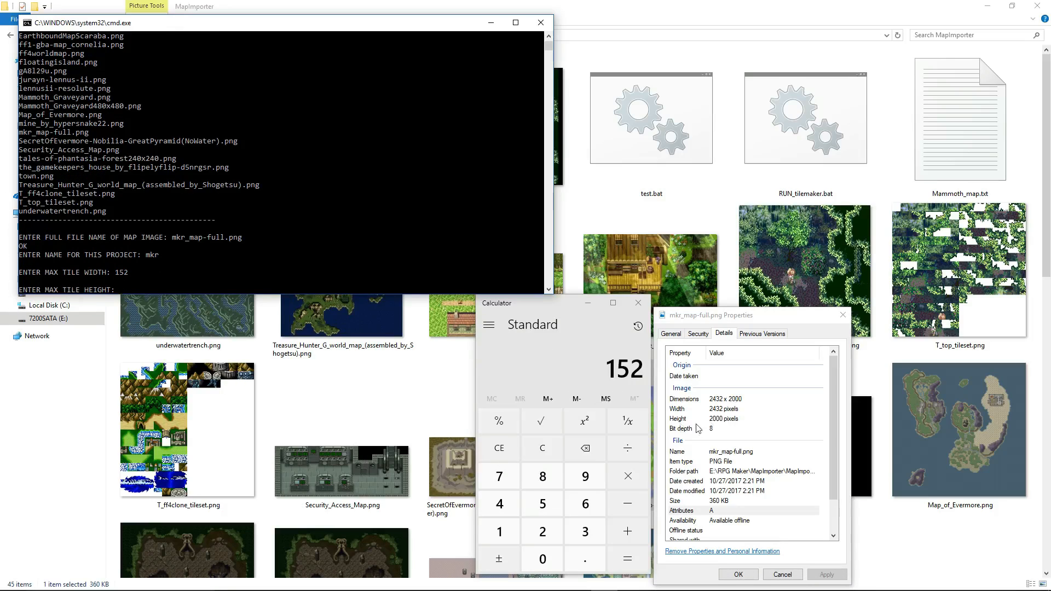
# Divide the map's height, 2000, by 16 in Calculator and enter 125 as the max tile height in the tile maker.
pyautogui.click(566, 311)
pyautogui.write('2000/1')
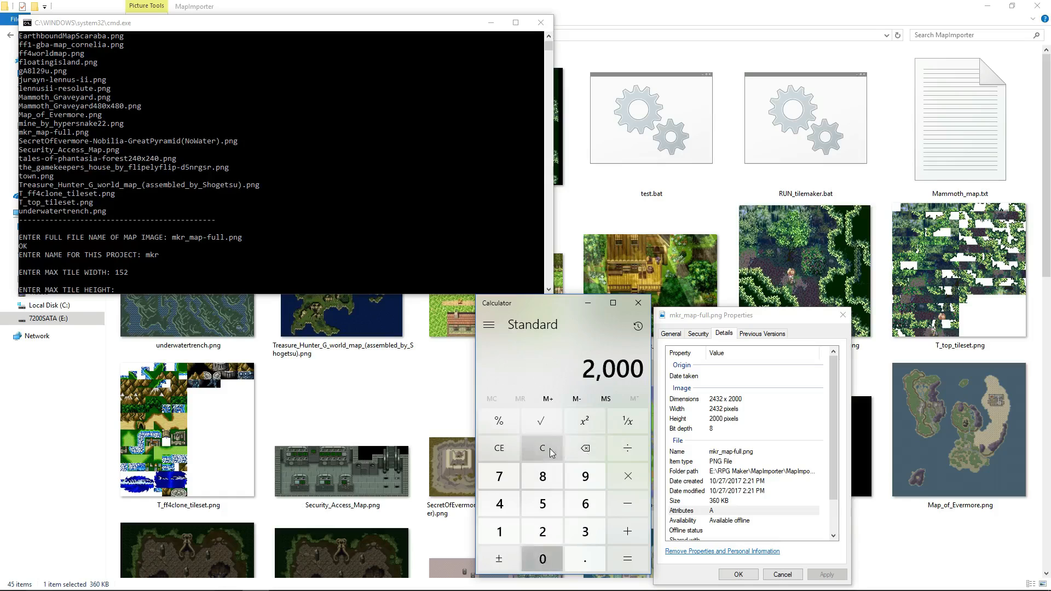
pyautogui.write('6')
pyautogui.press('Return')
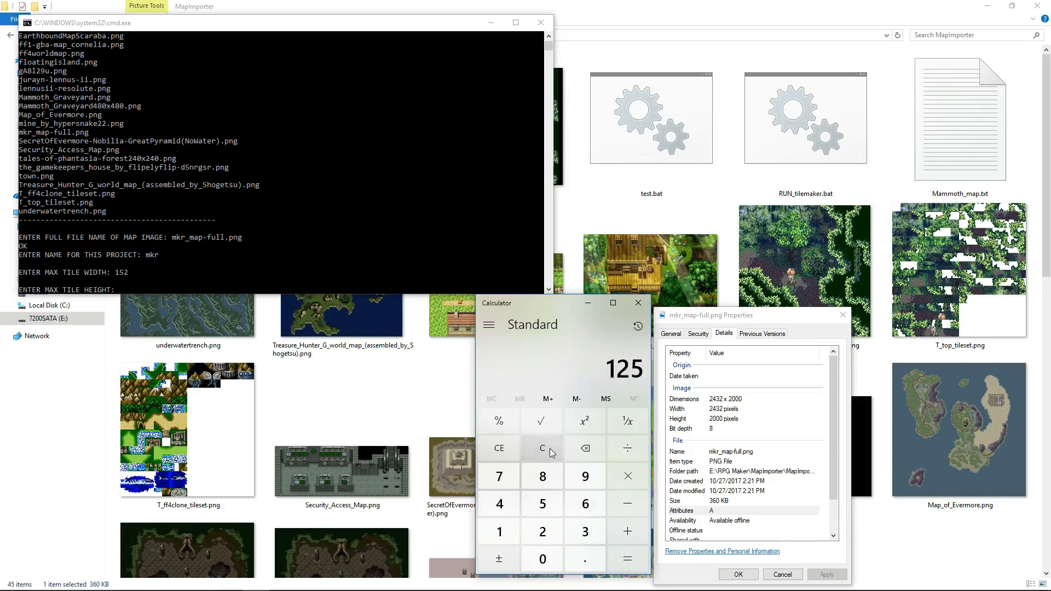
pyautogui.click(164, 27)
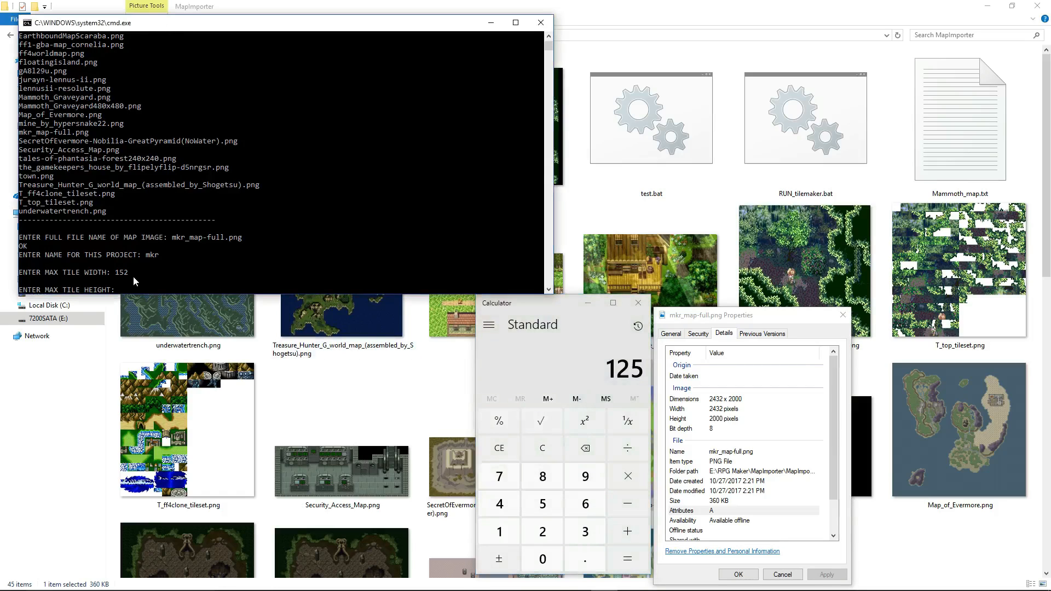
pyautogui.write('125')
pyautogui.press('Return')
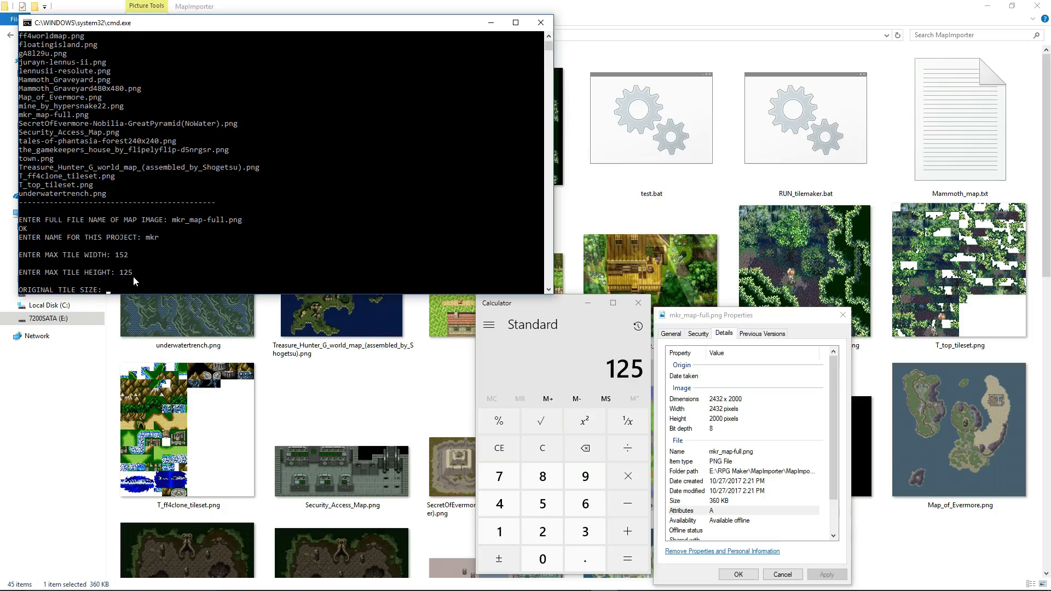
# Set the original tile size to 16 and accept the settings to generate the tileset and map files.
pyautogui.write('16')
pyautogui.press('Return')
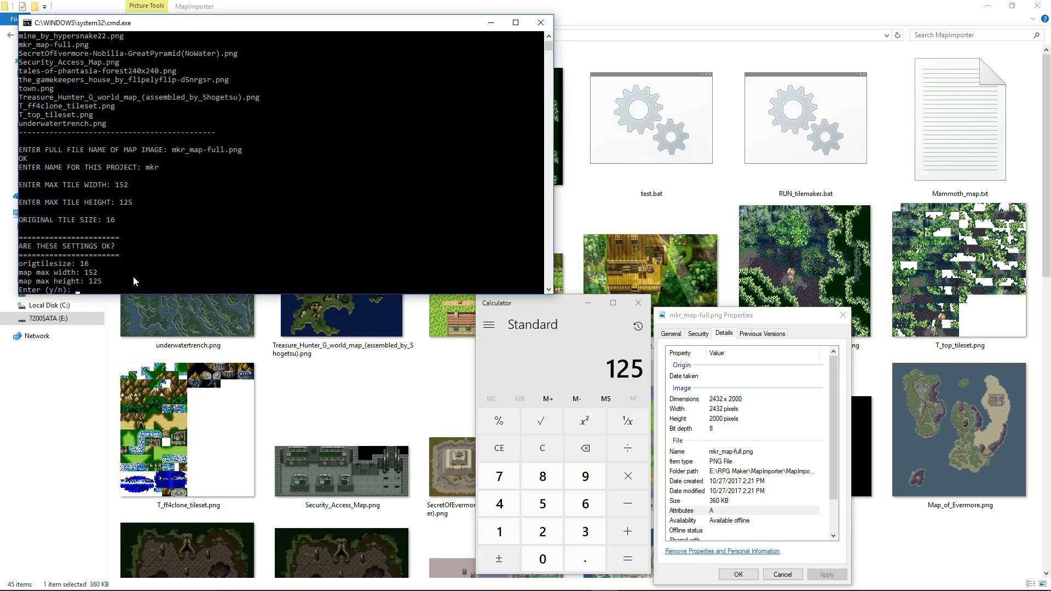
pyautogui.write('y')
pyautogui.press('Return')
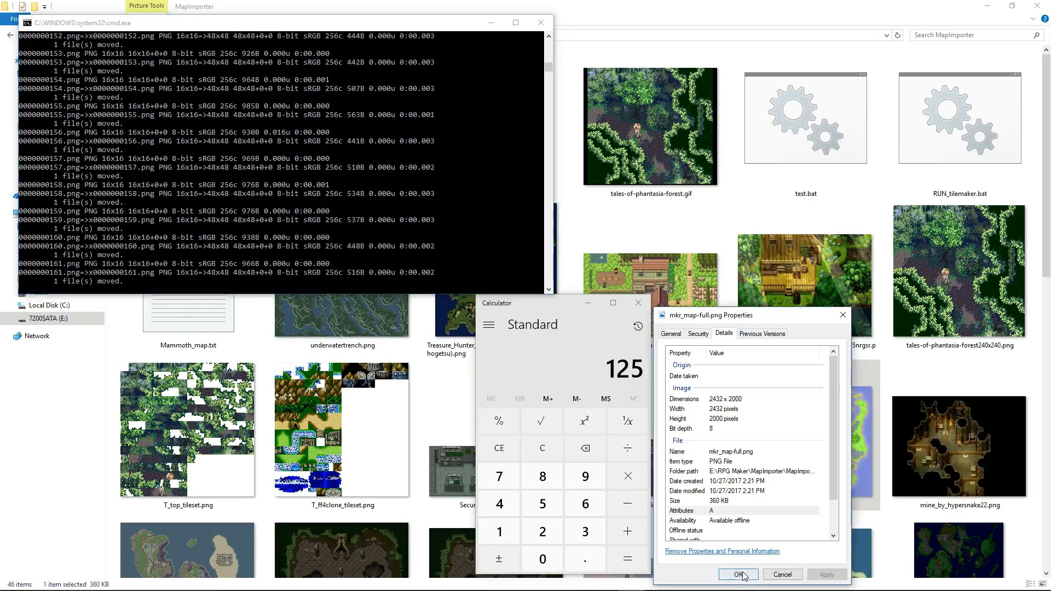
# Close the properties of mkr_map-full.png and minimize Calculator.
pyautogui.click(737, 575)
pyautogui.click(586, 303)
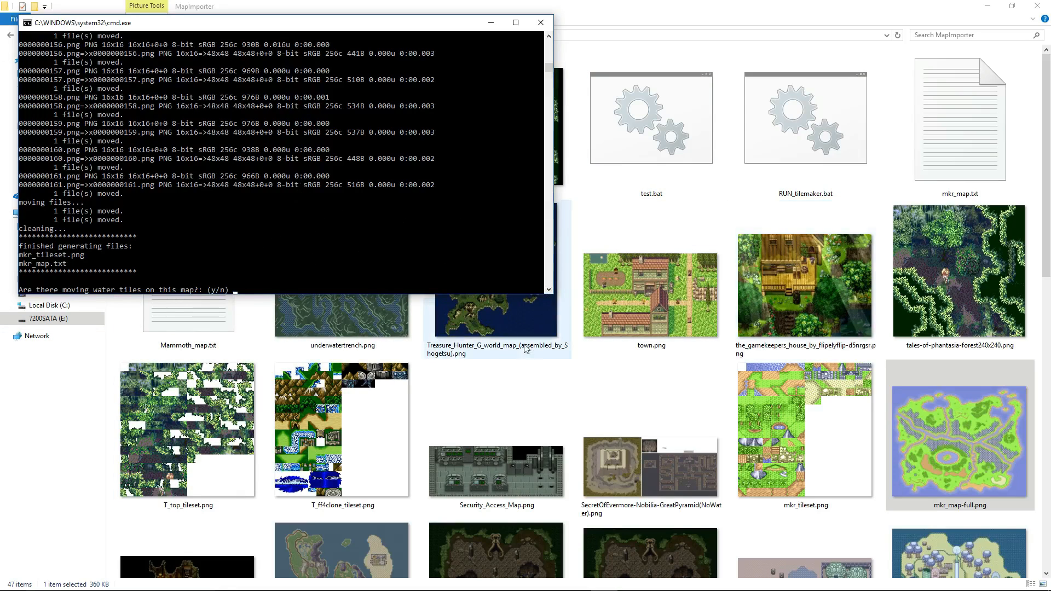
pyautogui.hotkey('alt', 'Tab')
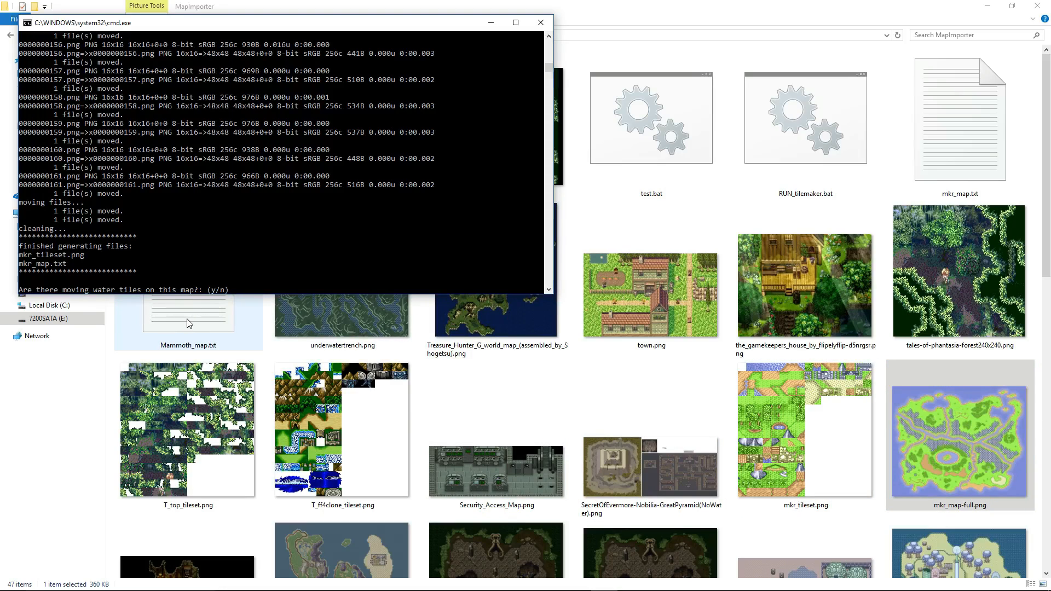
# Tell the tile maker the map has moving water tiles, and inspect mkr_tileset.png to locate the water tile.
pyautogui.write('y')
pyautogui.press('Return')
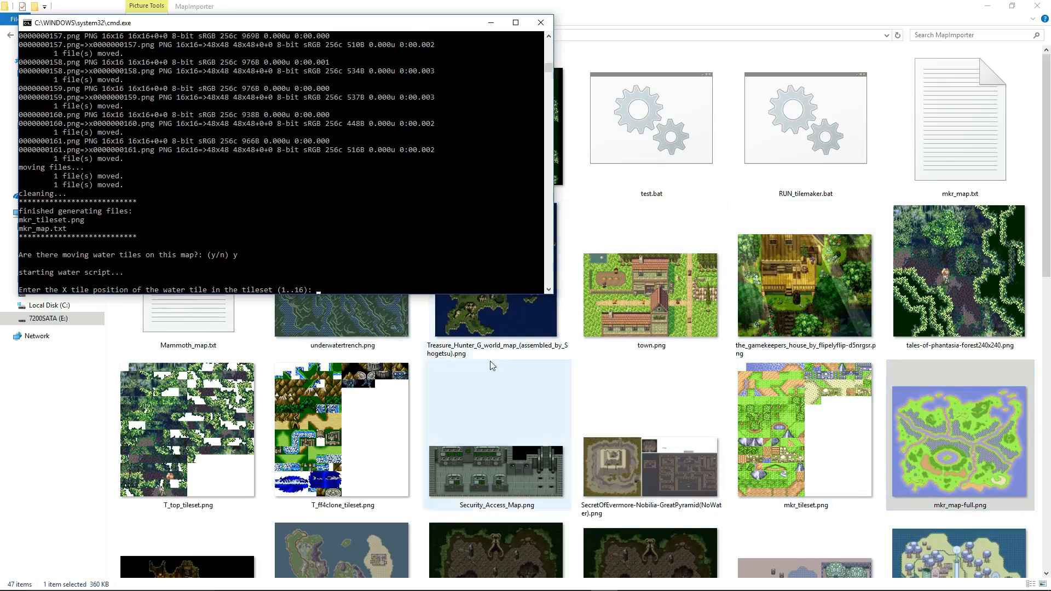
pyautogui.moveTo(1048, 131); pyautogui.dragTo(1049, 449)
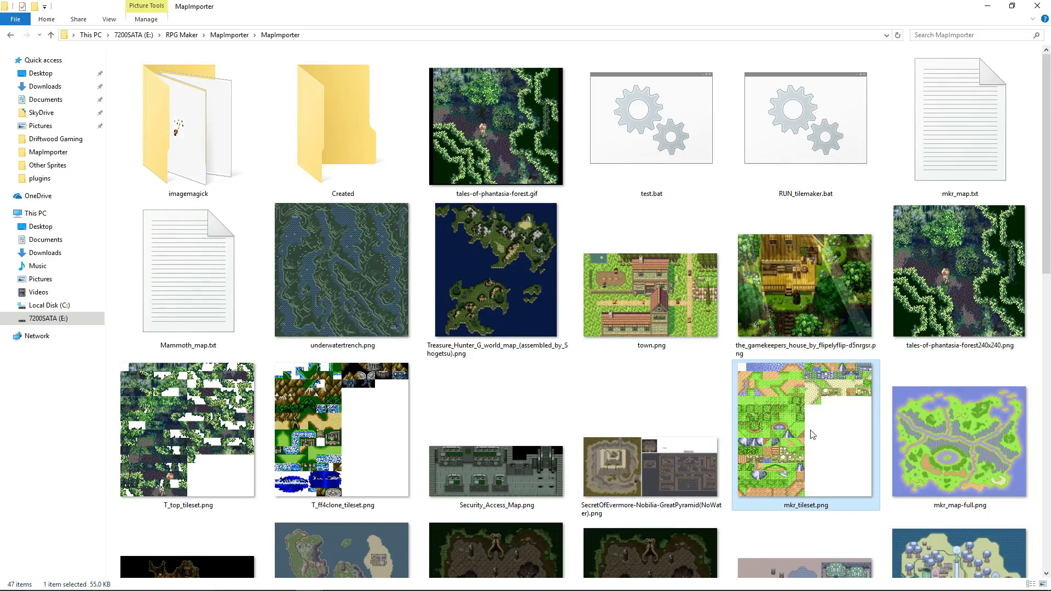
pyautogui.doubleClick(790, 403)
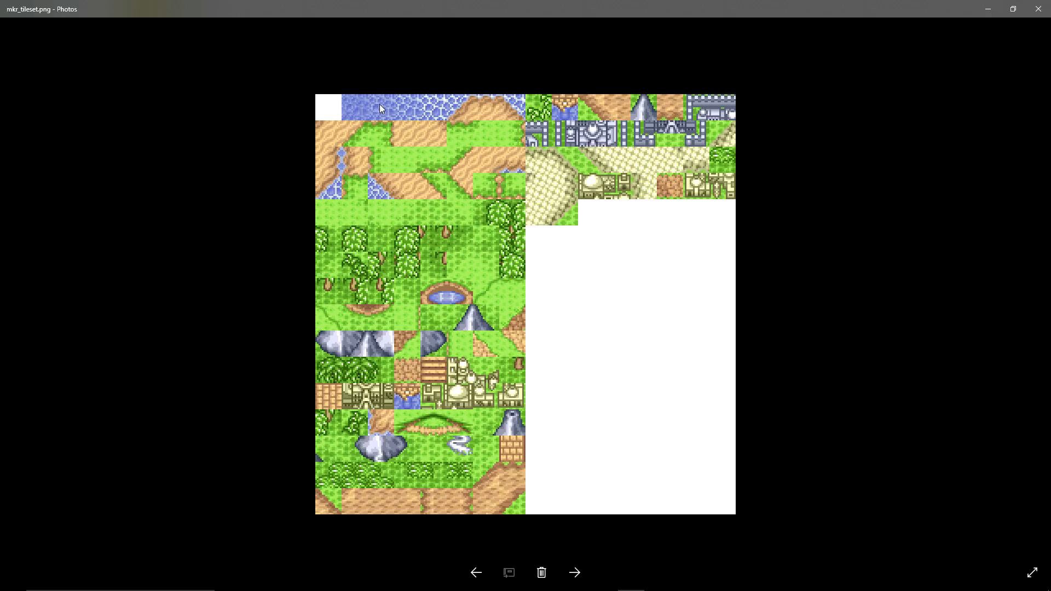
pyautogui.click(1039, 9)
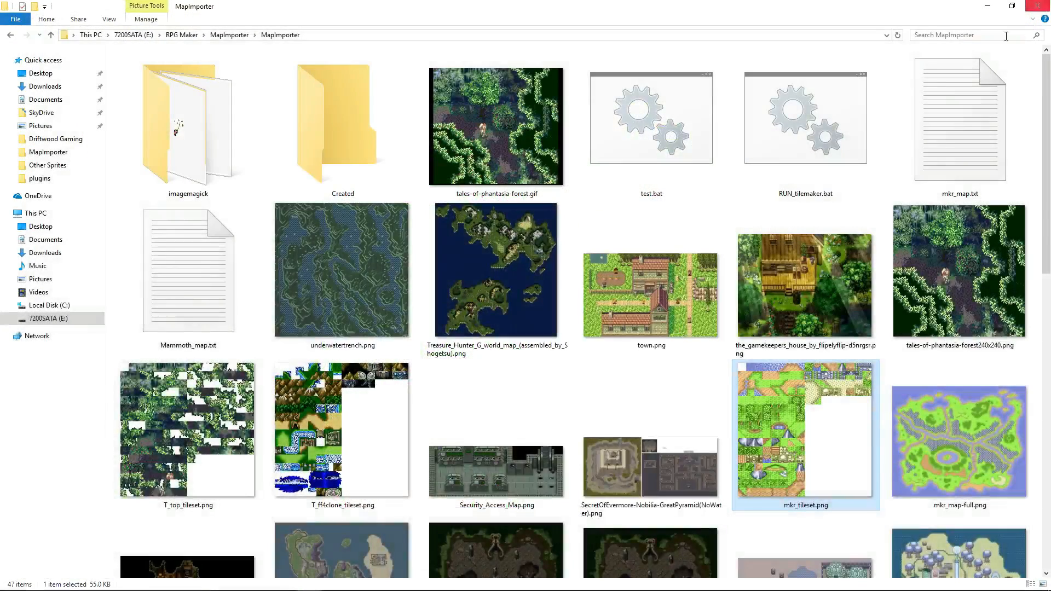
# Set the water tile's position to X 5, Y 1 in the tile maker and accept the settings.
pyautogui.click(593, 573)
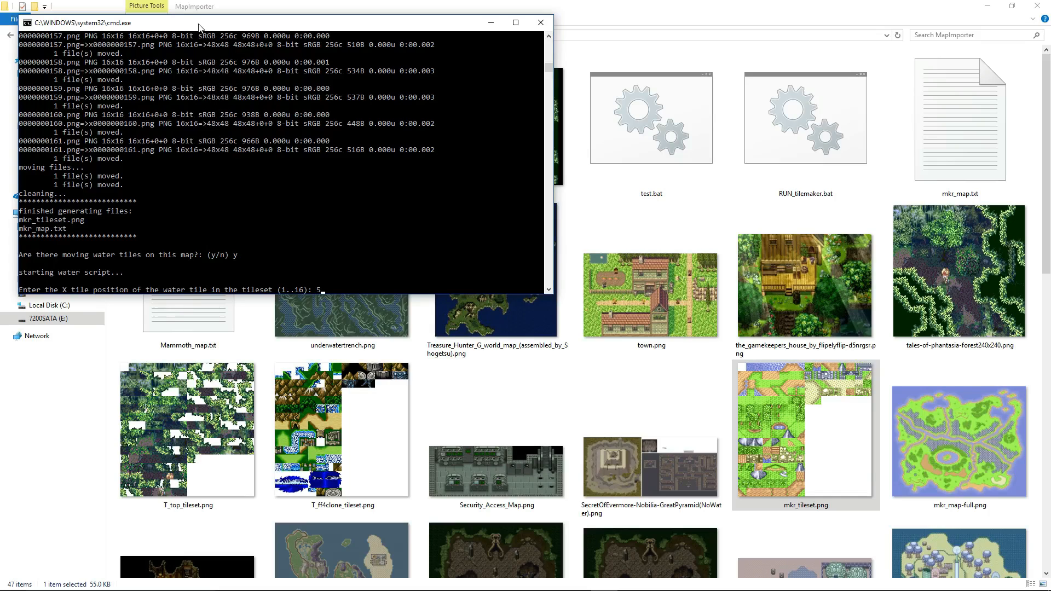
pyautogui.write('5')
pyautogui.press('Return')
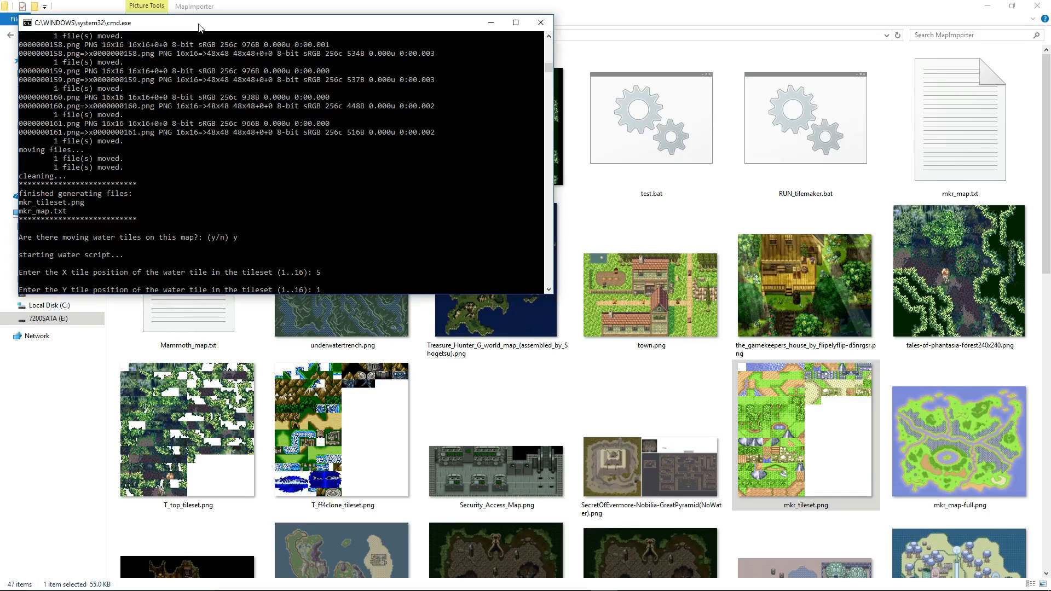
pyautogui.write('1')
pyautogui.press('Return')
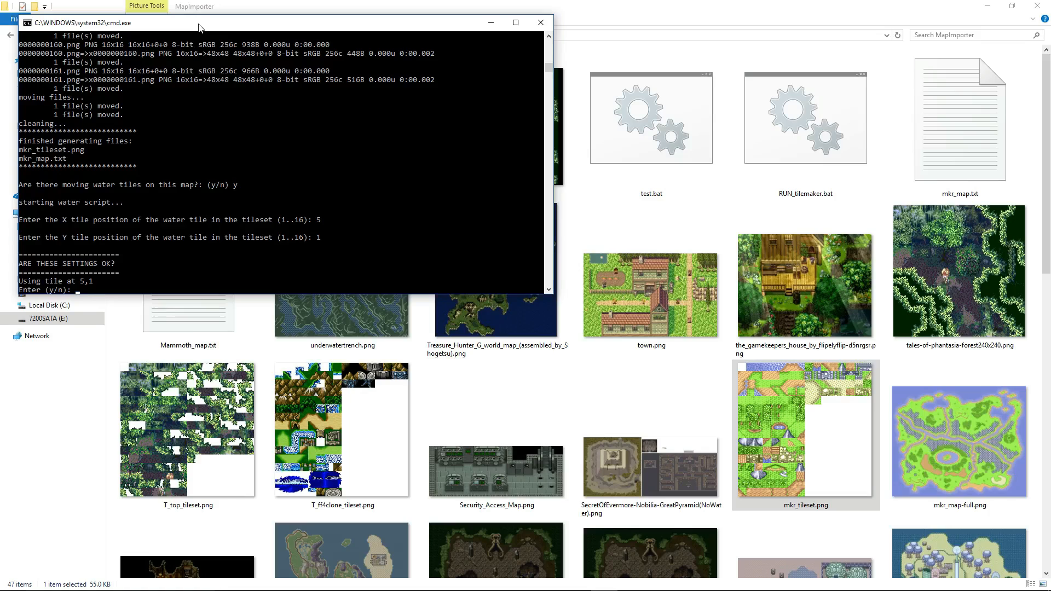
pyautogui.write('y')
pyautogui.press('Return')
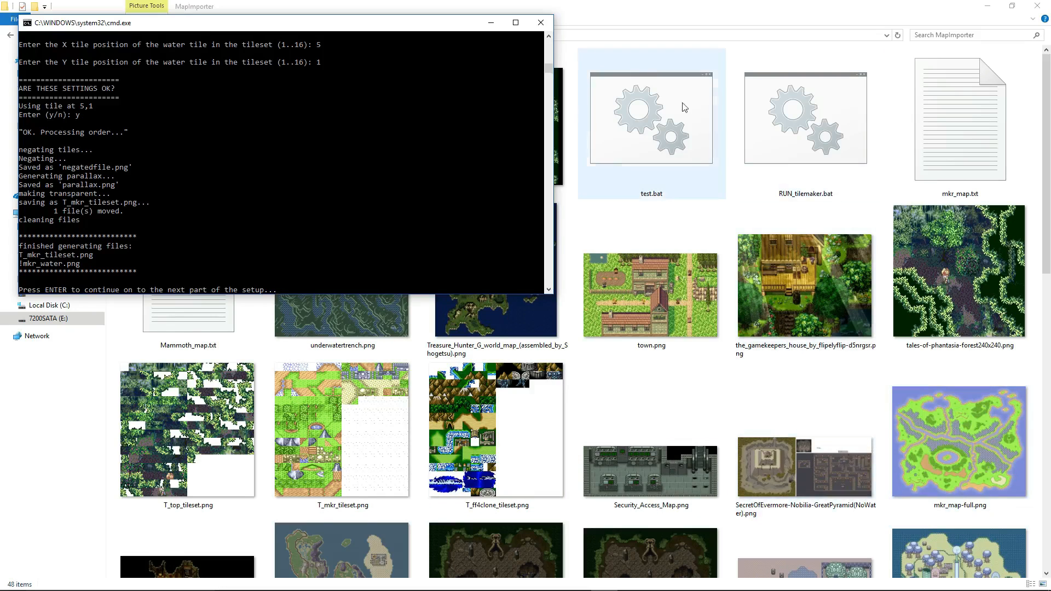
# Check the generated T_mkr_tileset.png and !mkr_water.png, continue the tile maker to its import instructions and minimize it.
pyautogui.click(343, 432)
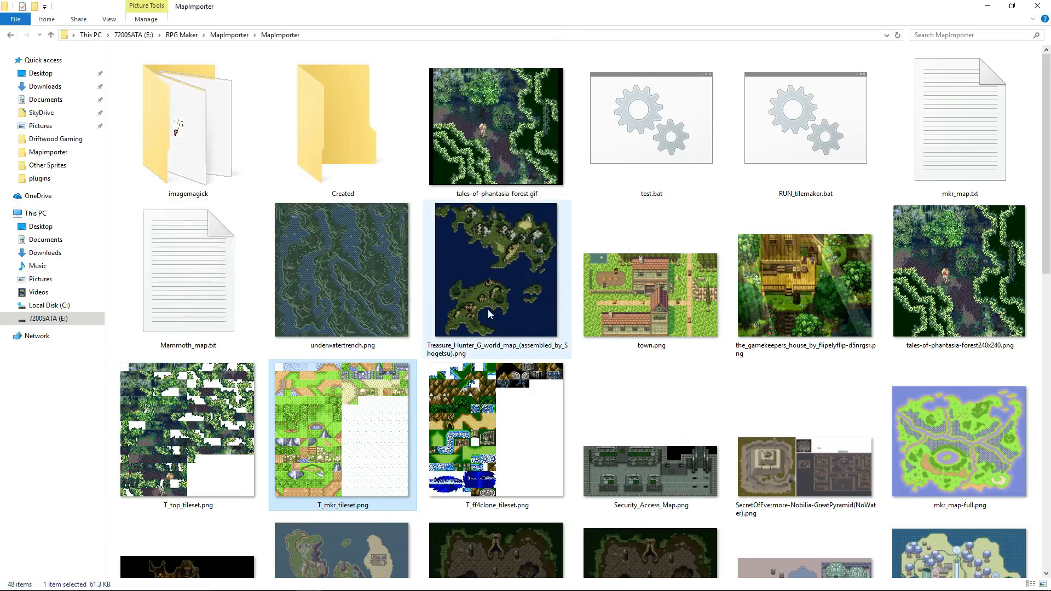
pyautogui.scroll(-10, 490, 313)
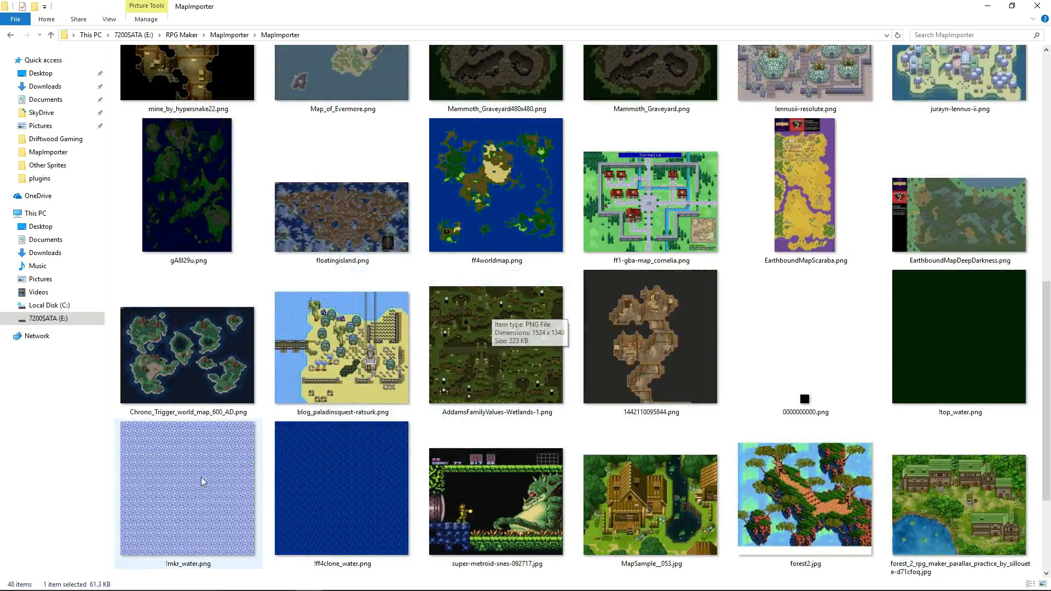
pyautogui.click(197, 497)
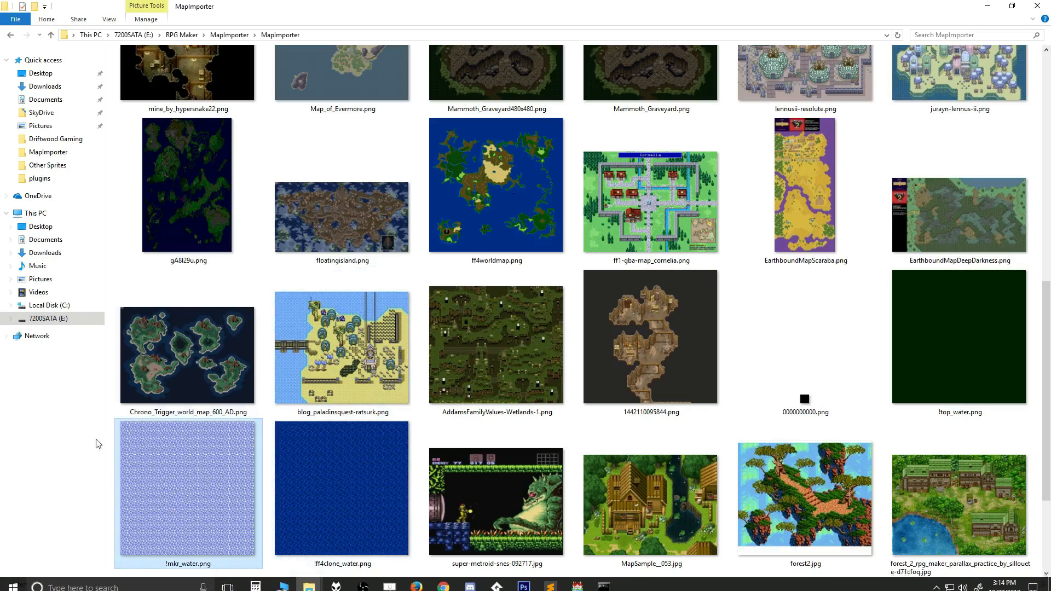
pyautogui.click(603, 585)
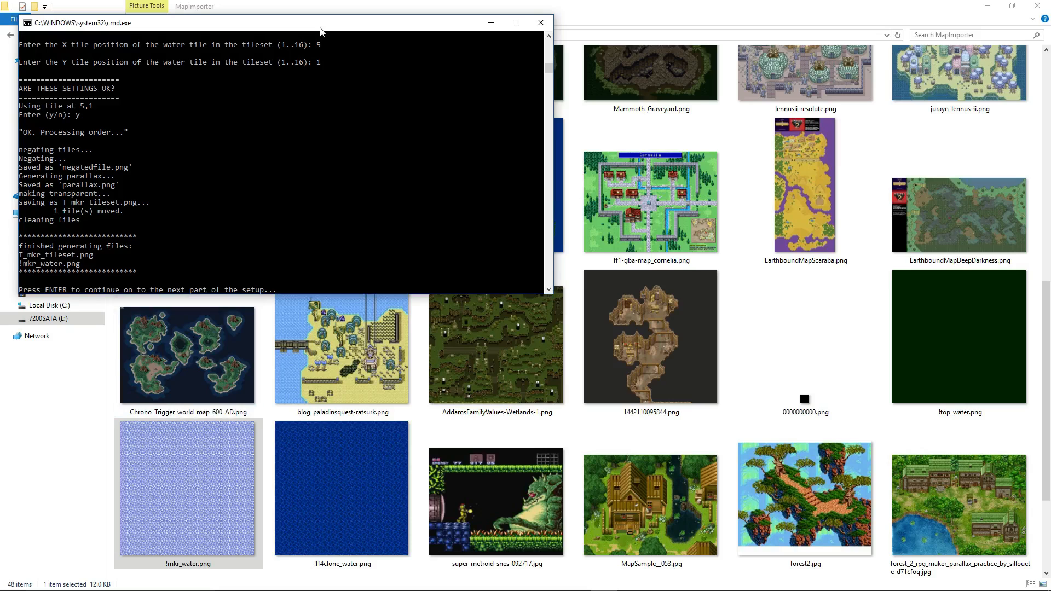
pyautogui.press('Return')
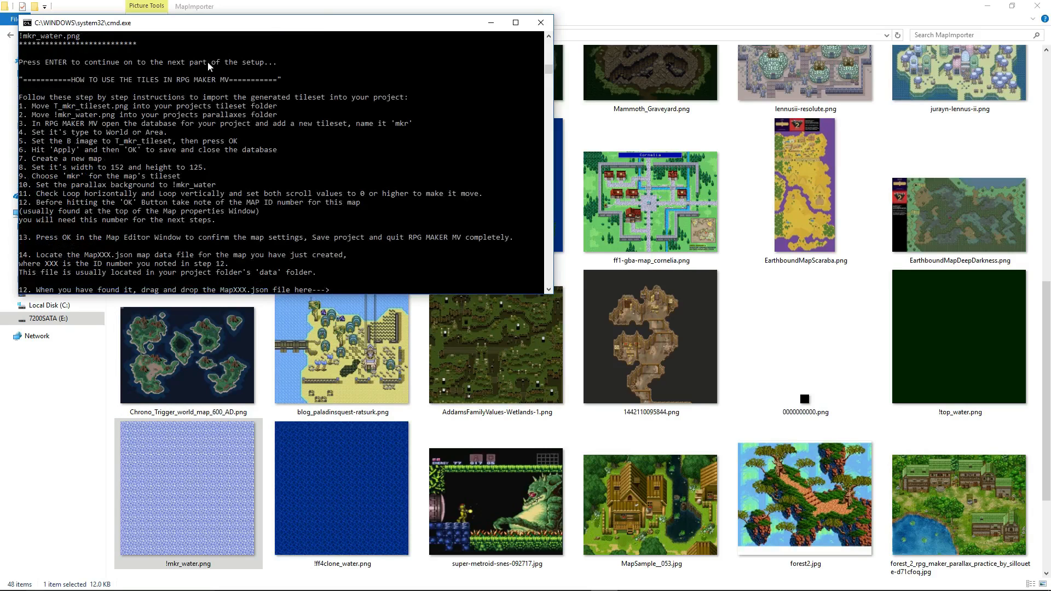
pyautogui.click(491, 24)
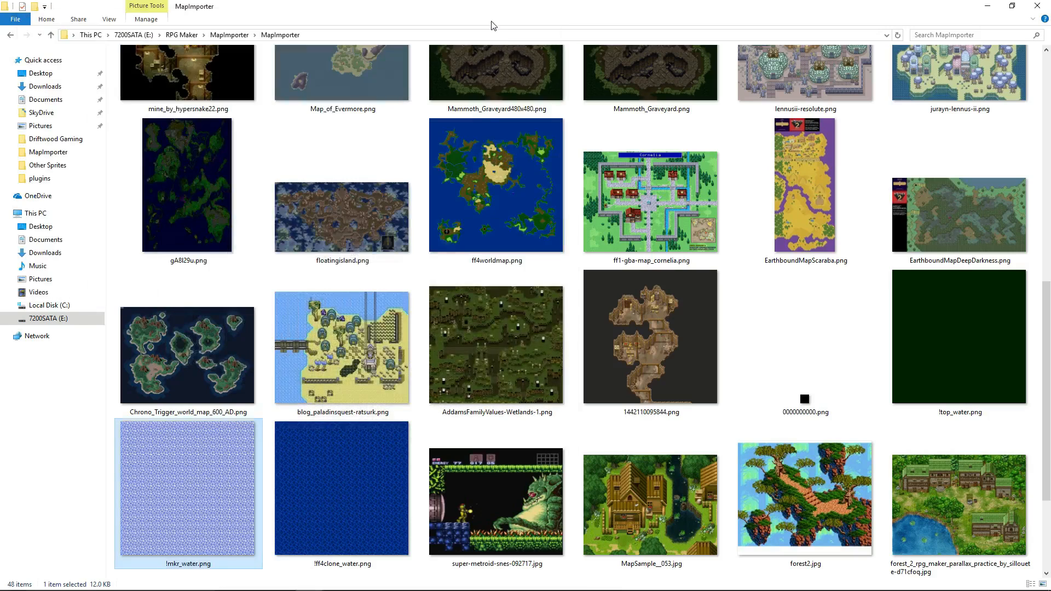
# Copy !mkr_water.png from MapImporter into the img\parallaxes folder of the Special Requests project.
pyautogui.rightClick(208, 482)
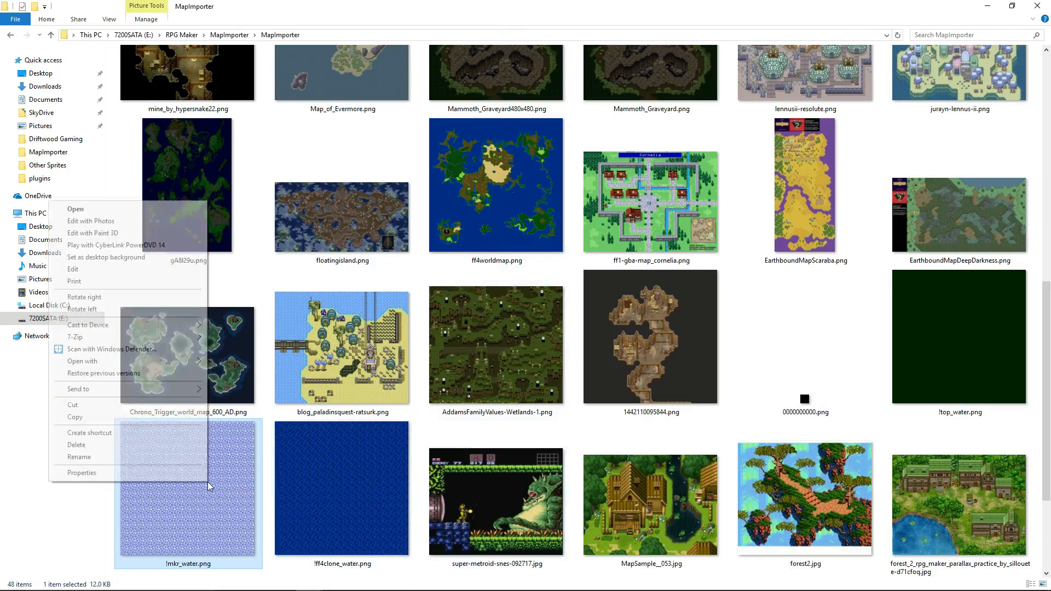
pyautogui.click(75, 417)
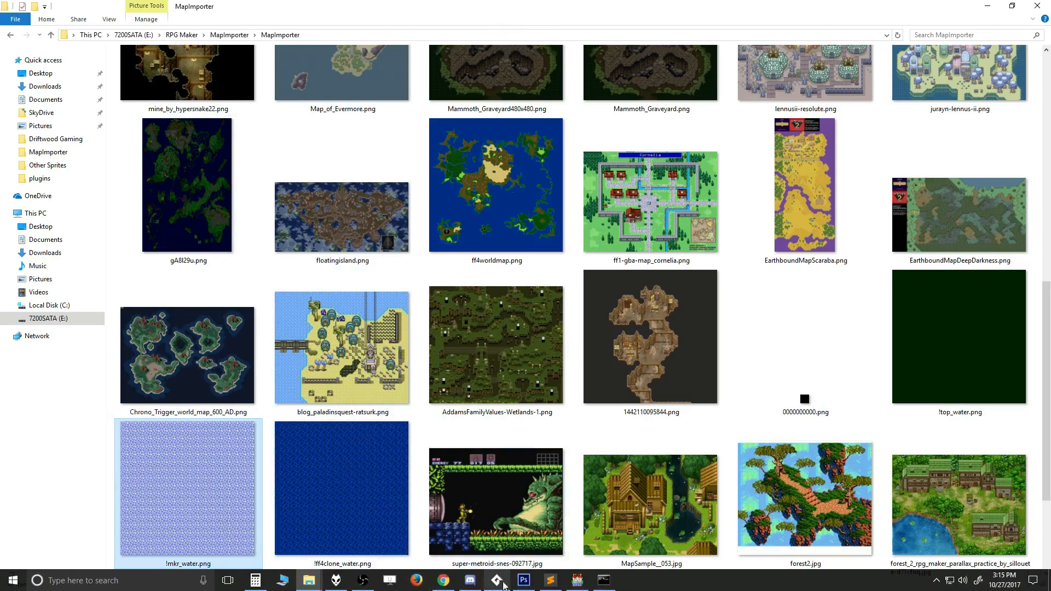
pyautogui.moveTo(317, 585)
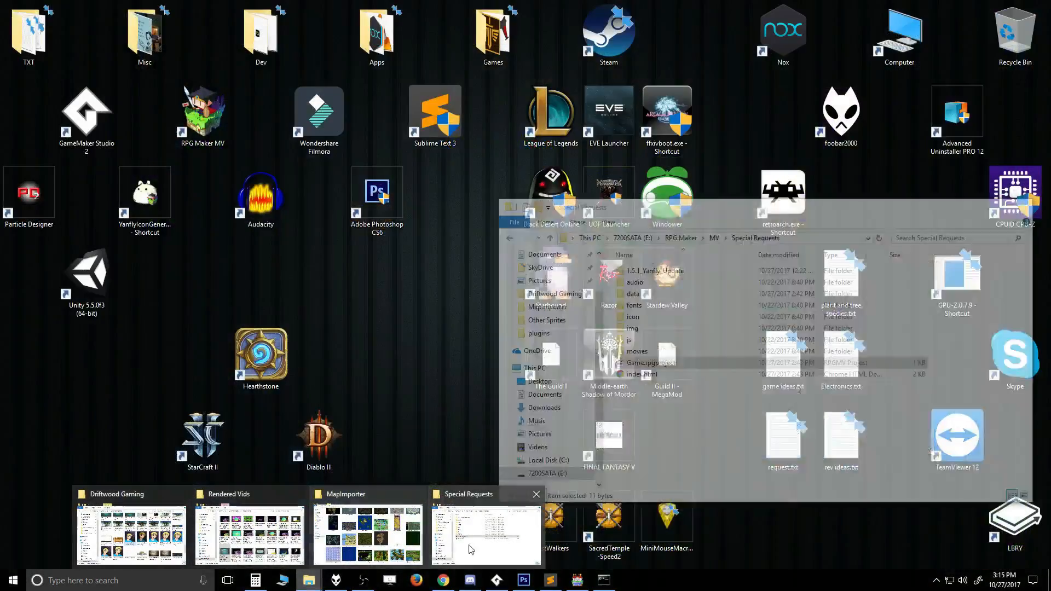
pyautogui.click(485, 526)
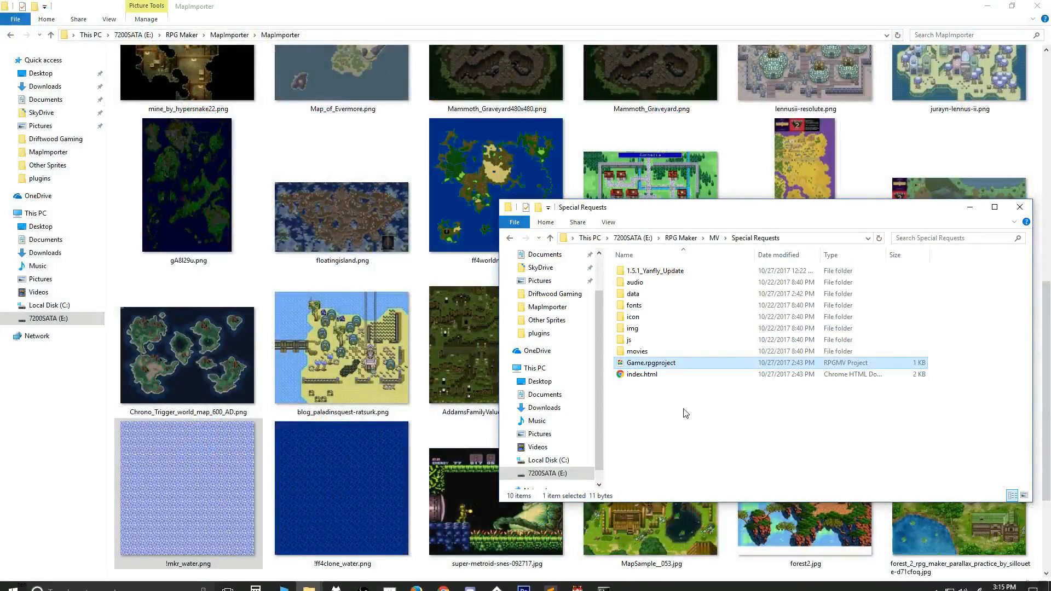
pyautogui.click(684, 412)
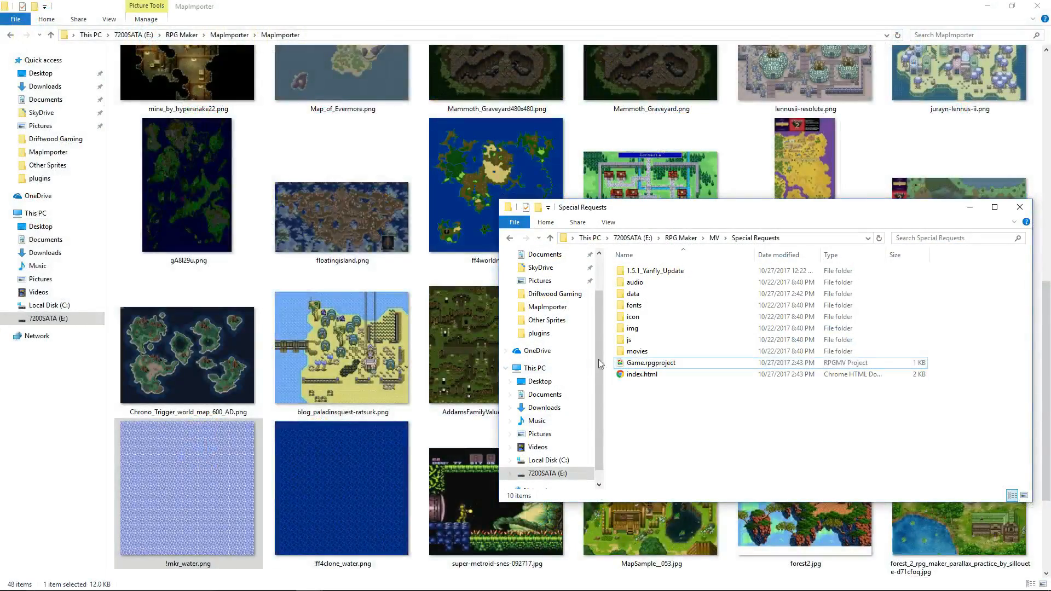
pyautogui.doubleClick(642, 329)
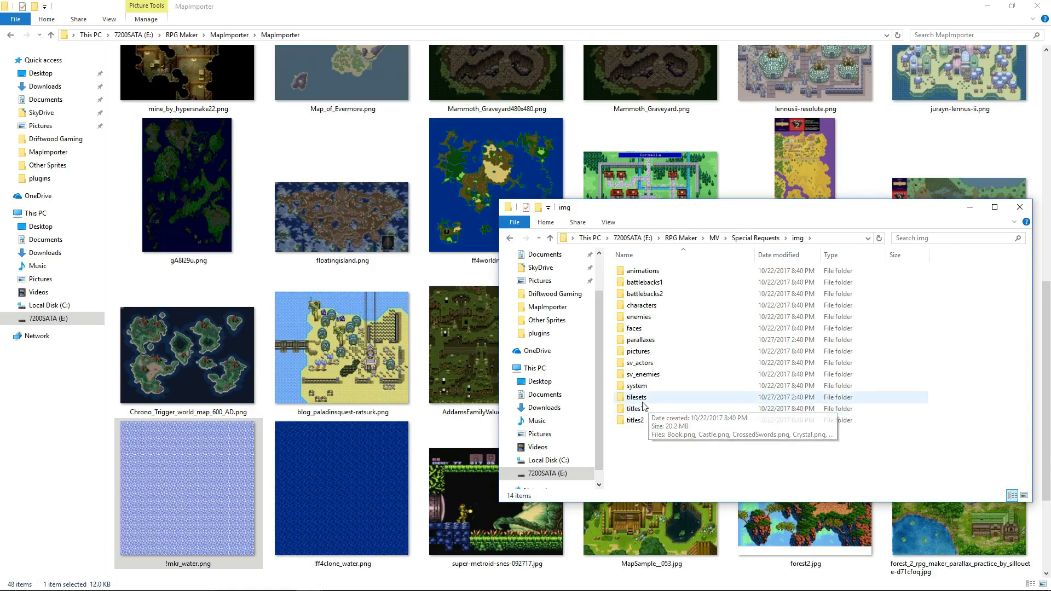
pyautogui.doubleClick(656, 343)
pyautogui.rightClick(685, 413)
pyautogui.click(740, 486)
# Copy T_mkr_tileset.png from MapImporter into the img\tilesets folder of the Special Requests project.
pyautogui.click(763, 238)
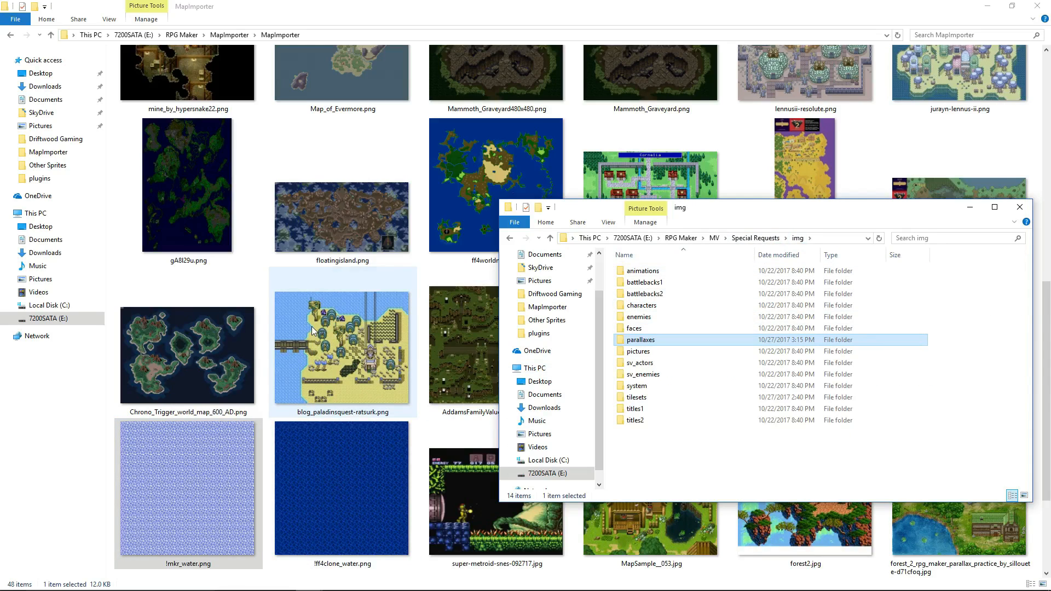
pyautogui.click(342, 351)
pyautogui.scroll(10, 492, 327)
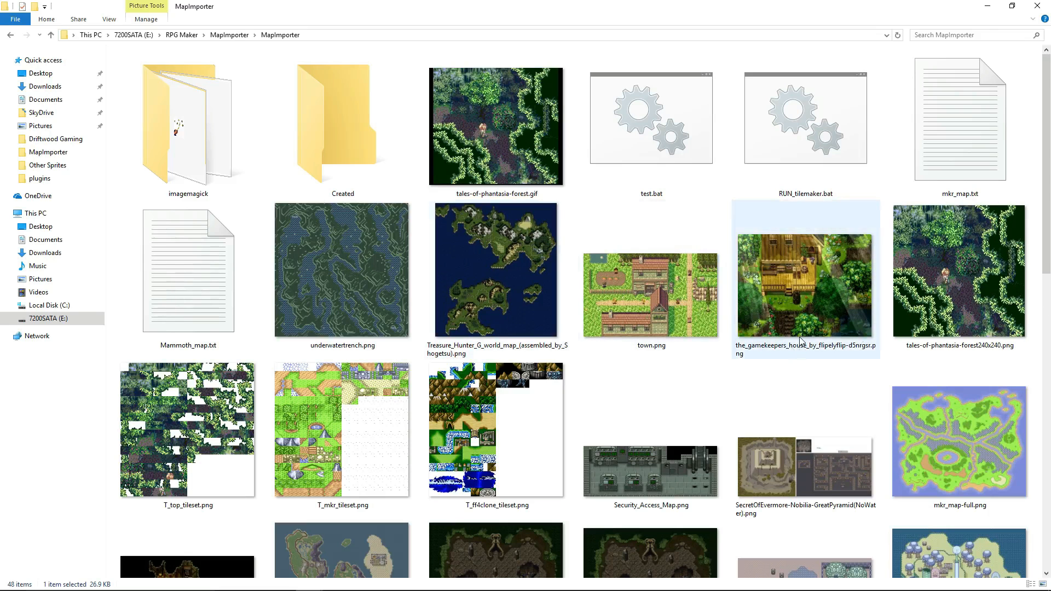
pyautogui.click(354, 424)
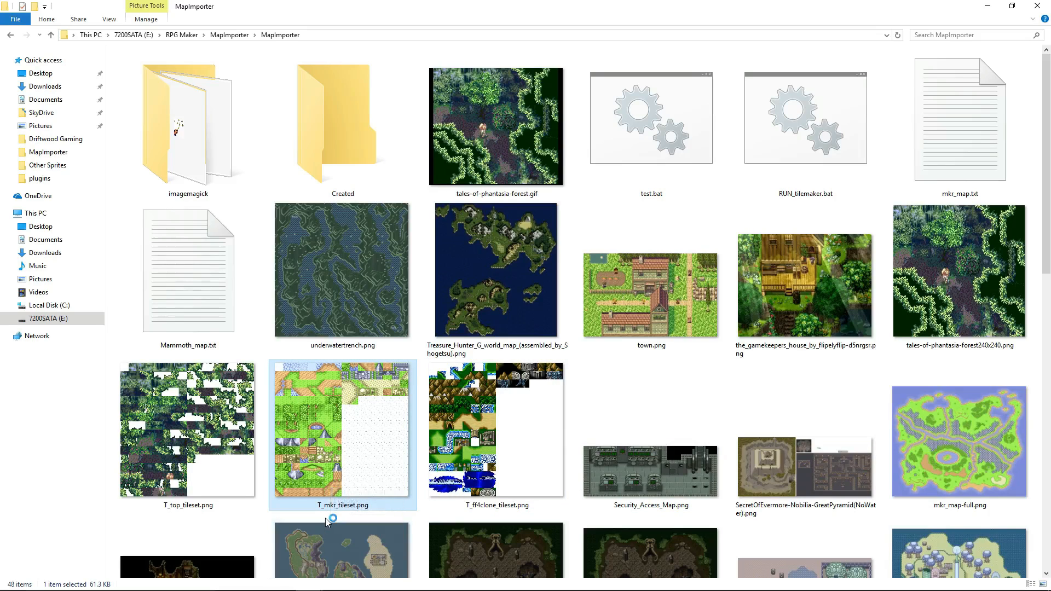
pyautogui.rightClick(337, 442)
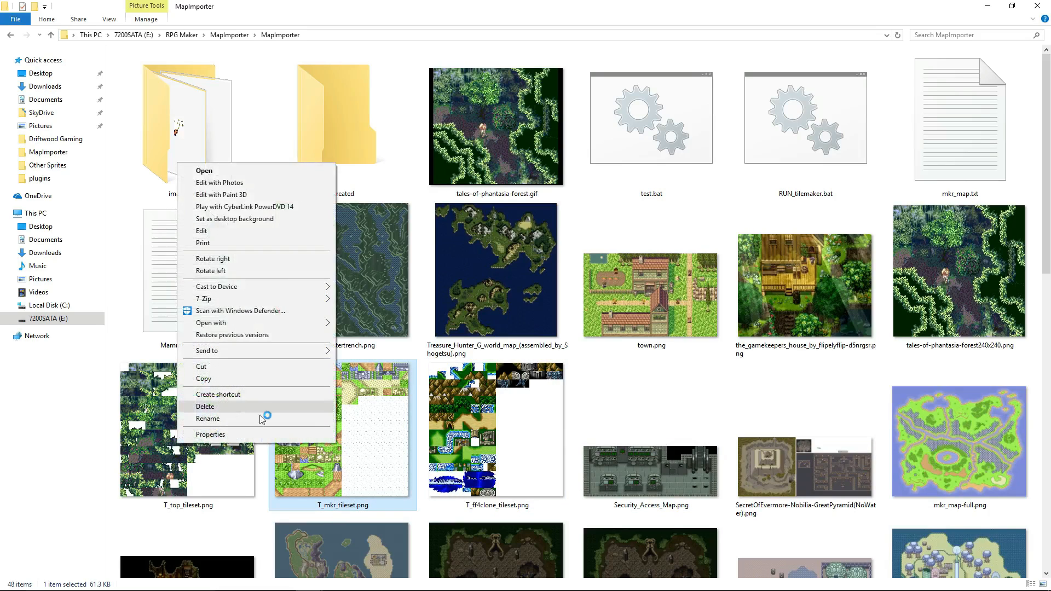
pyautogui.click(205, 379)
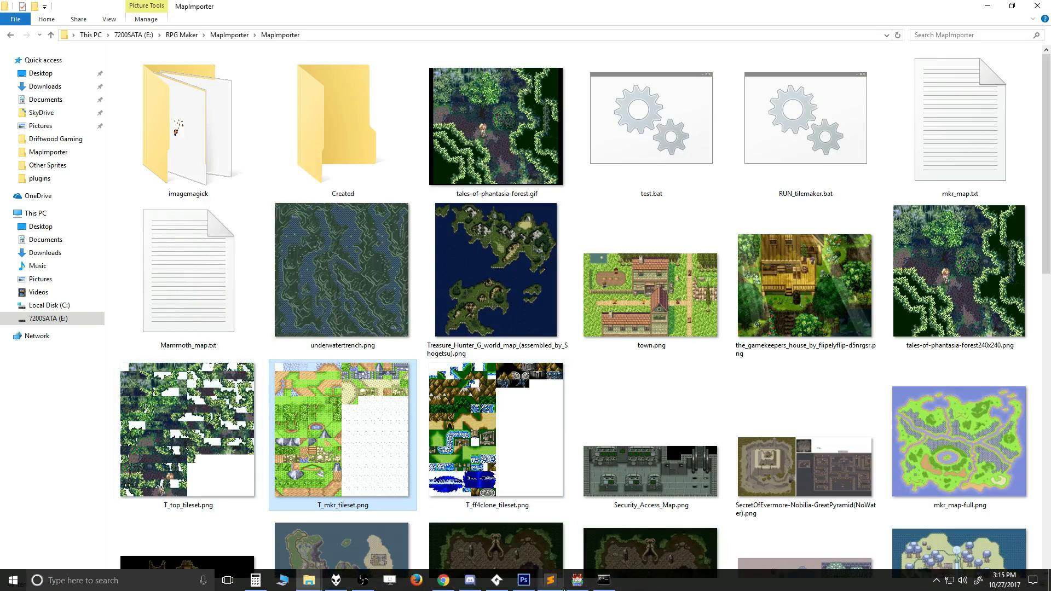
pyautogui.moveTo(310, 584)
pyautogui.hotkey('alt', 'Tab')
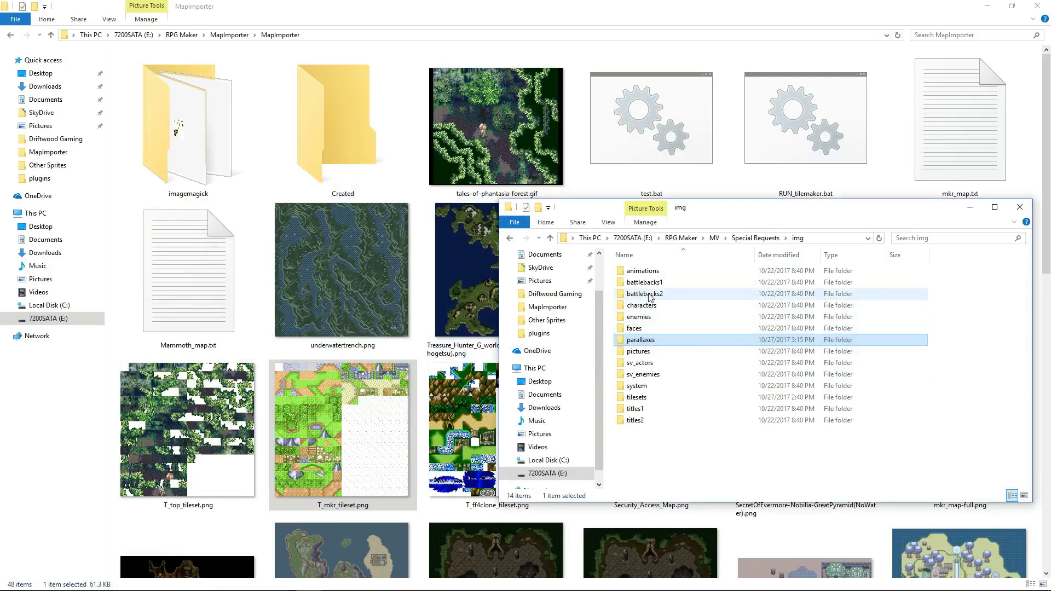
pyautogui.doubleClick(636, 397)
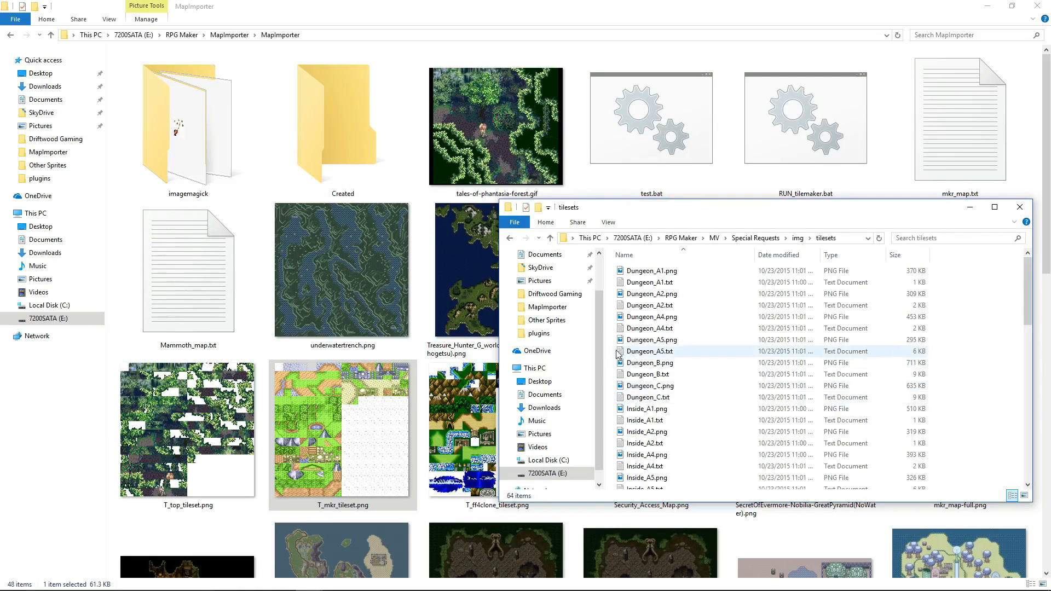
pyautogui.rightClick(616, 349)
pyautogui.click(538, 422)
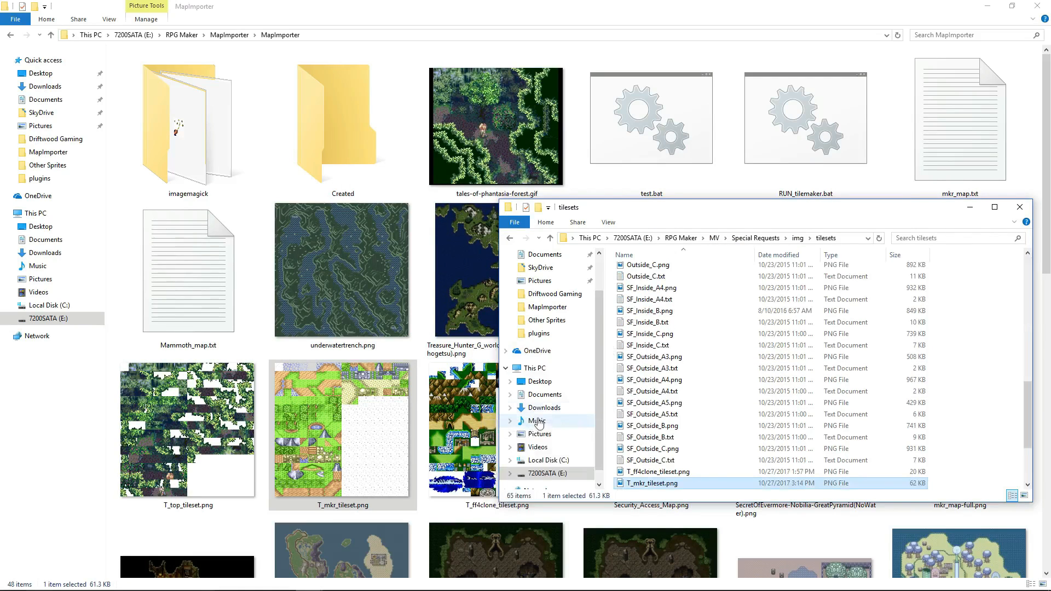
pyautogui.click(613, 450)
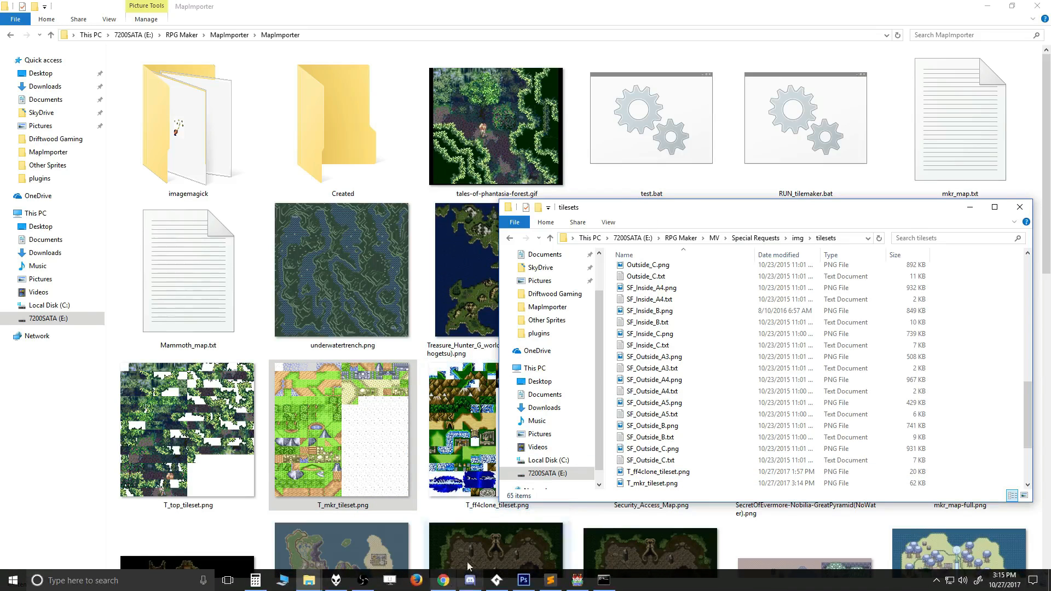
# Switch to RPG Maker MV and raise the maximum number of tilesets in the database to 9.
pyautogui.click(577, 580)
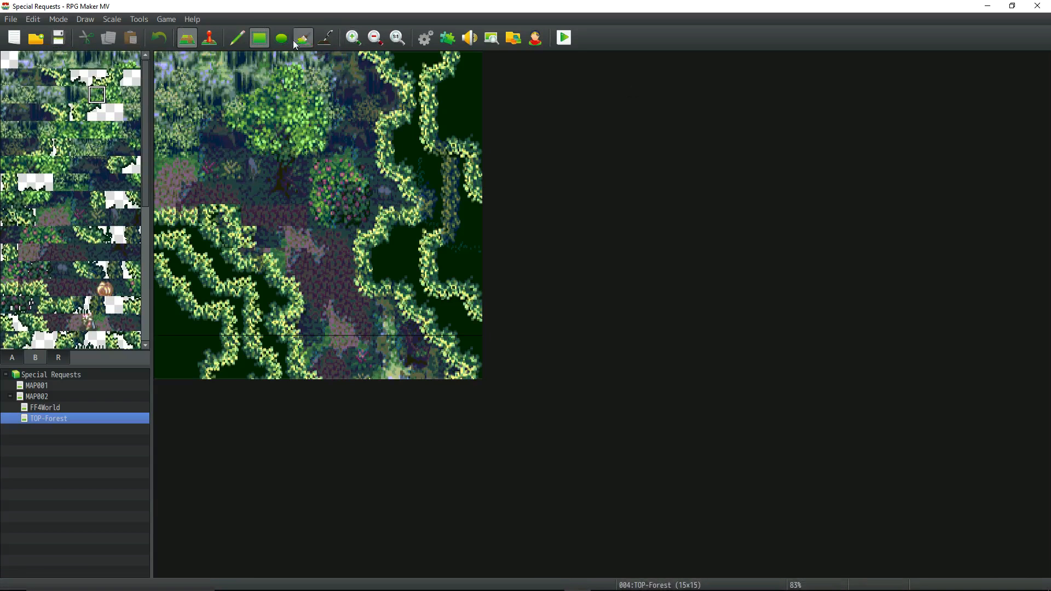
pyautogui.click(426, 37)
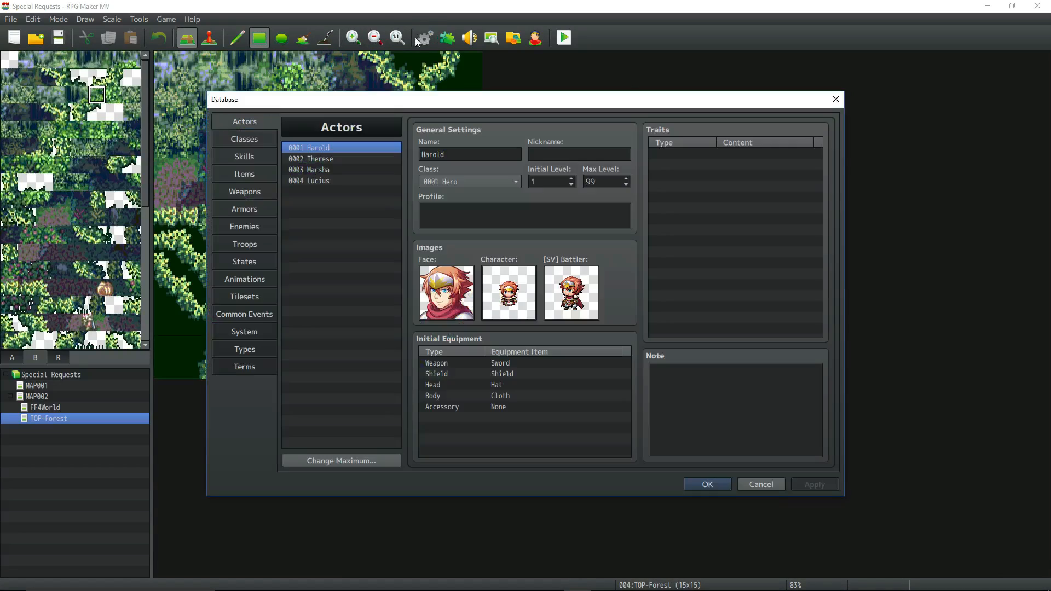
pyautogui.click(248, 297)
pyautogui.click(335, 461)
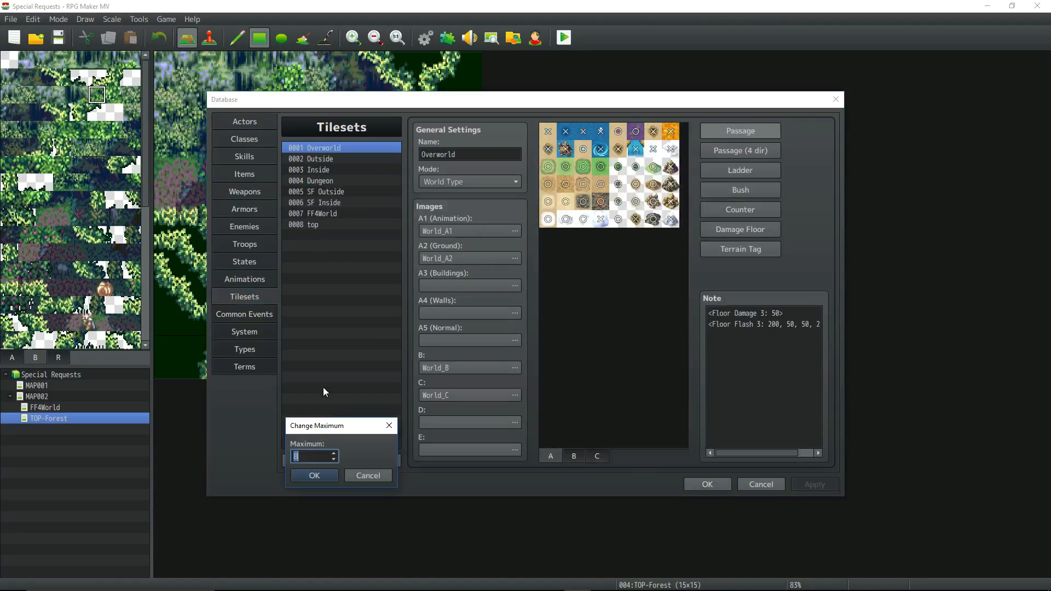
pyautogui.click(313, 475)
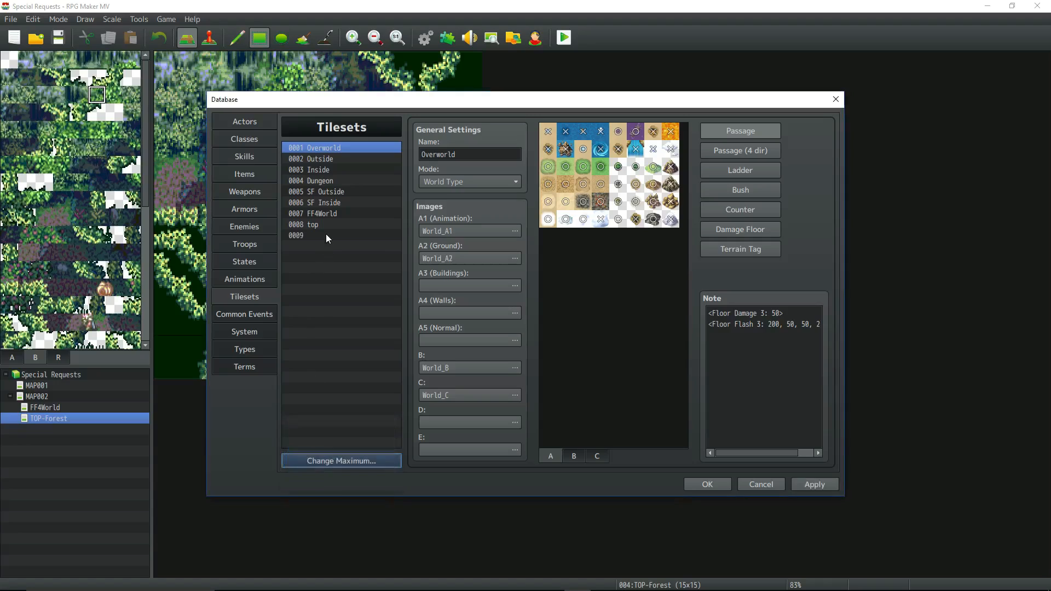
# Name the empty tileset 0009 mkr and assign T_mkr_tileset as its B image.
pyautogui.click(326, 235)
pyautogui.click(518, 154)
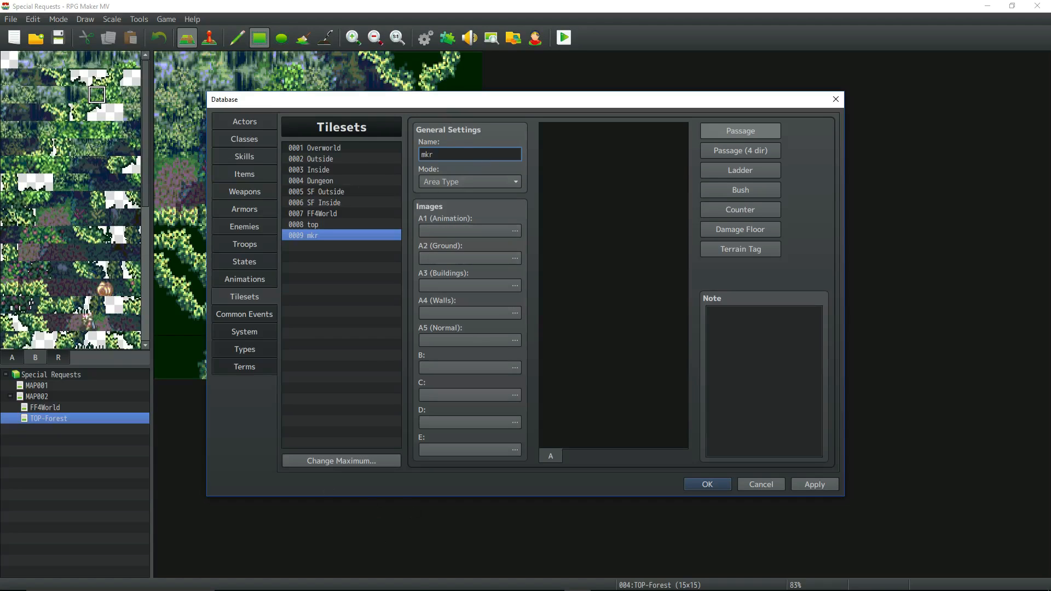
pyautogui.click(515, 368)
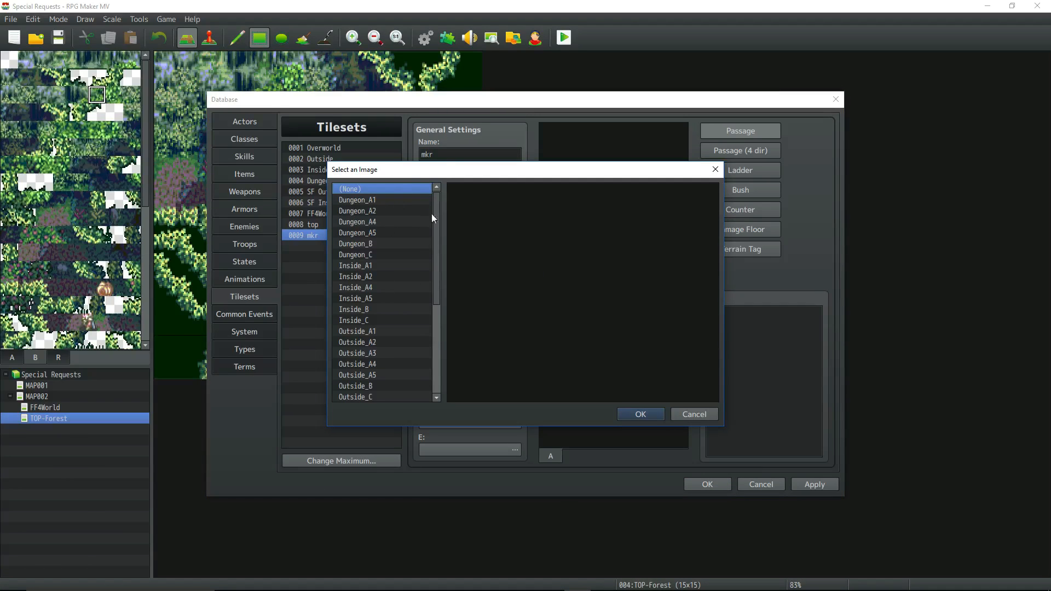
pyautogui.moveTo(438, 209); pyautogui.dragTo(441, 317)
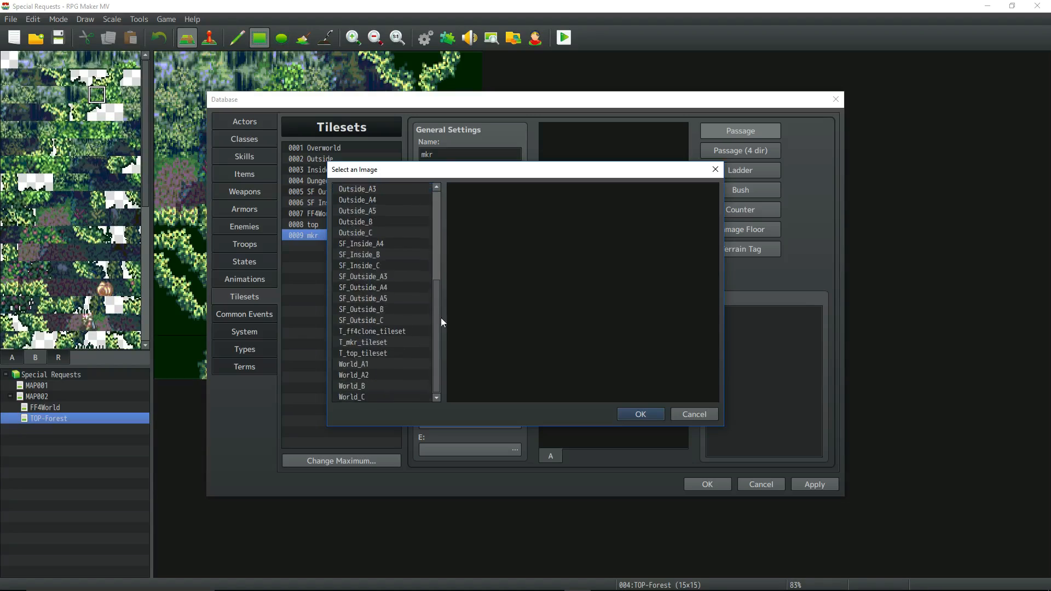
pyautogui.click(389, 344)
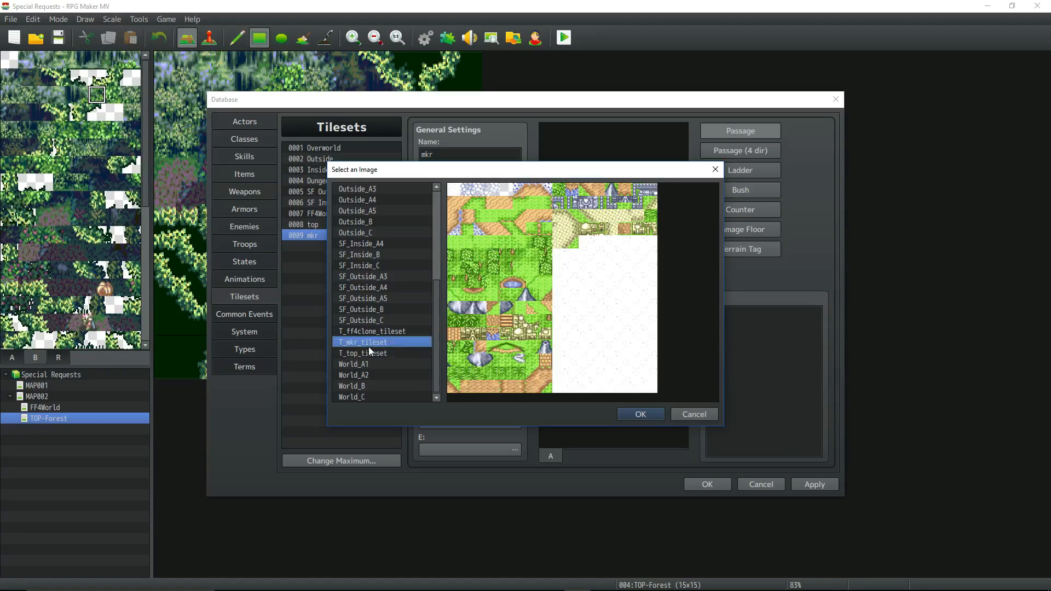
pyautogui.doubleClick(376, 343)
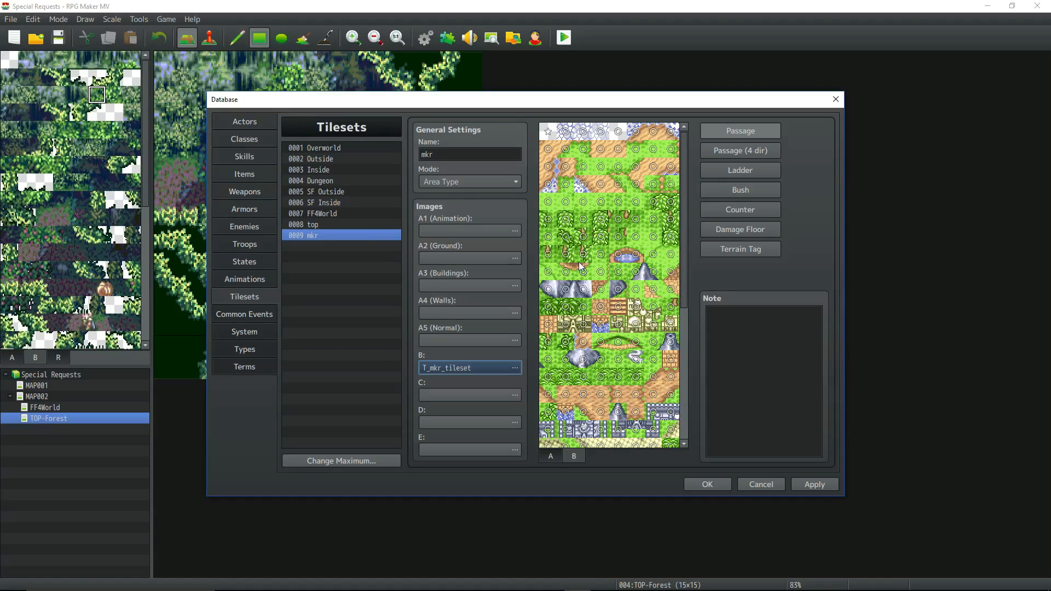
# Change the passage setting of several mountain and building tiles in the mkr tileset and confirm the database changes.
pyautogui.click(638, 272)
pyautogui.moveTo(556, 294); pyautogui.dragTo(586, 295)
pyautogui.click(638, 327)
pyautogui.click(636, 324)
pyautogui.click(673, 343)
pyautogui.click(673, 343)
pyautogui.click(581, 361)
pyautogui.scroll(-3, 607, 365)
pyautogui.scroll(3, 600, 357)
pyautogui.click(708, 485)
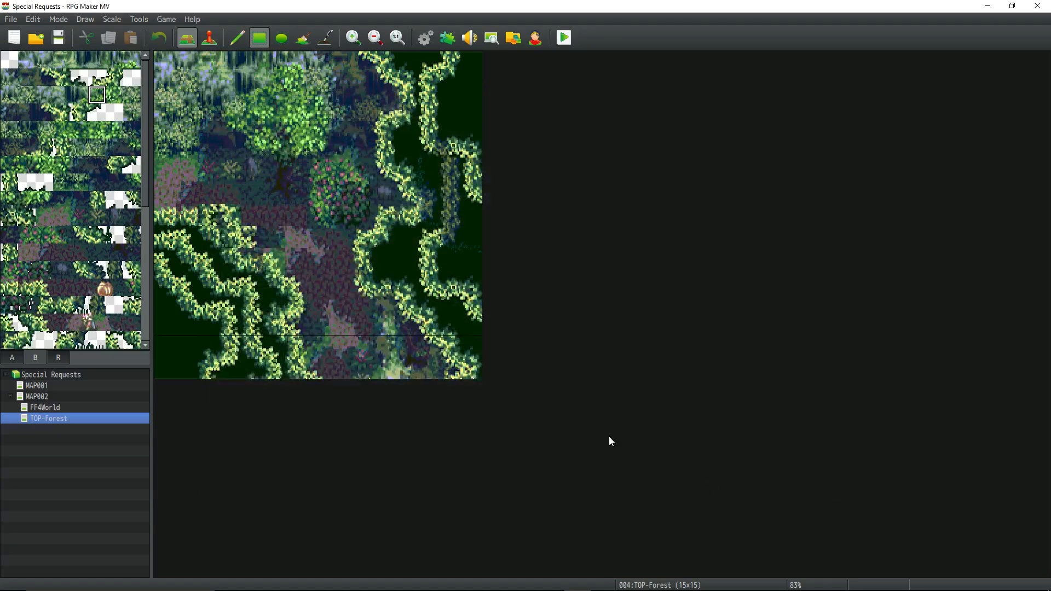
# Create a new map under MAP002 with mkr as both its name and display name.
pyautogui.rightClick(44, 422)
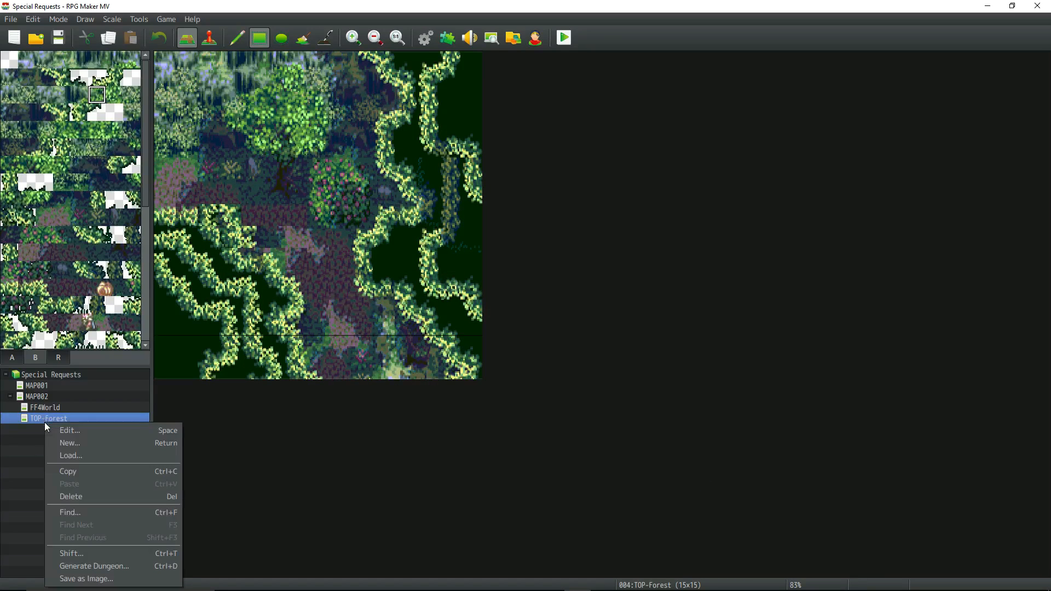
pyautogui.click(37, 402)
pyautogui.rightClick(37, 397)
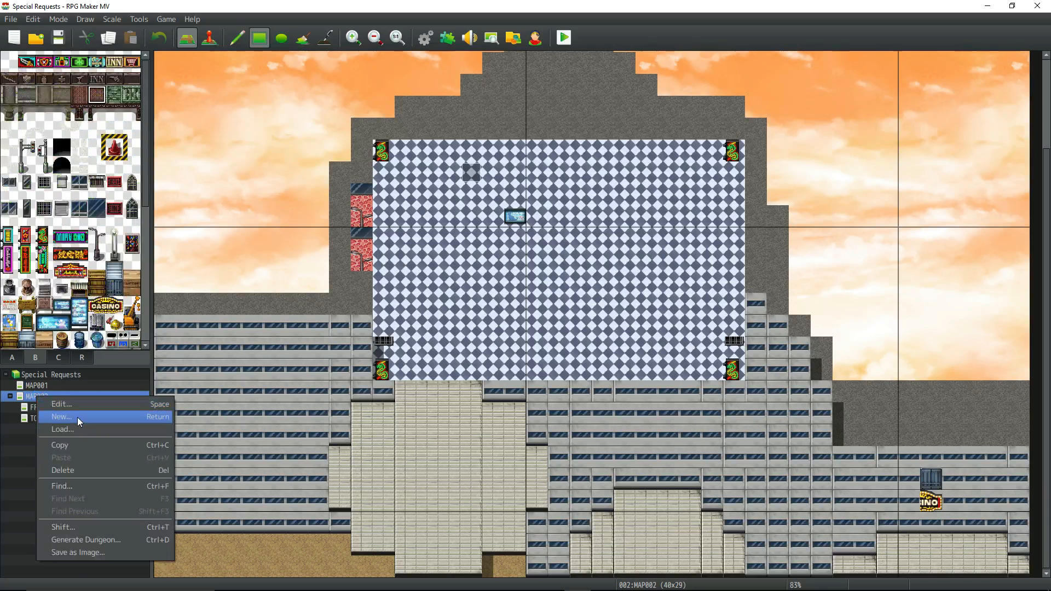
pyautogui.click(77, 417)
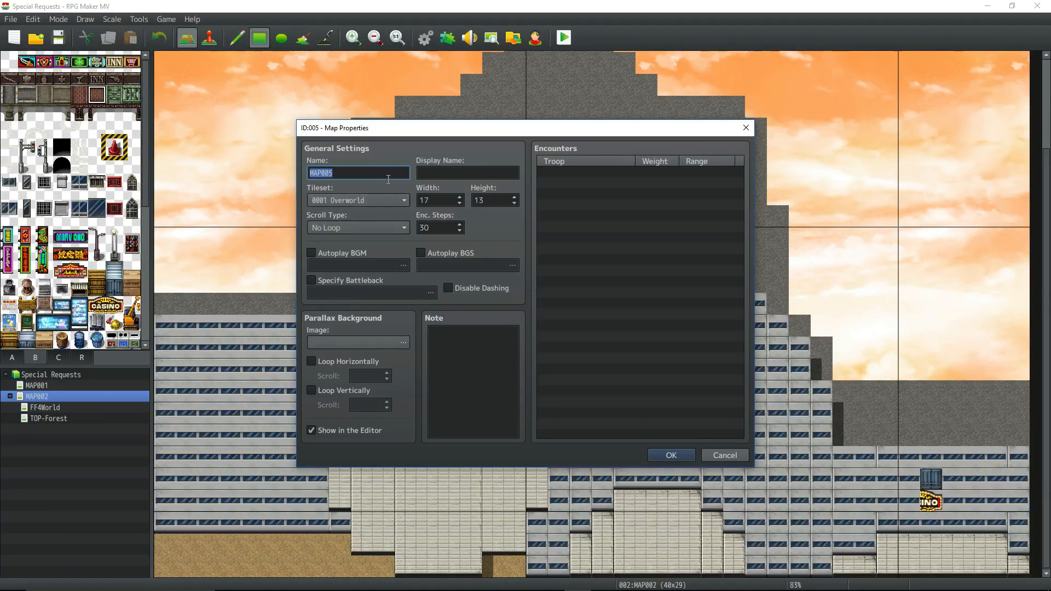
pyautogui.write('mkr')
pyautogui.click(446, 179)
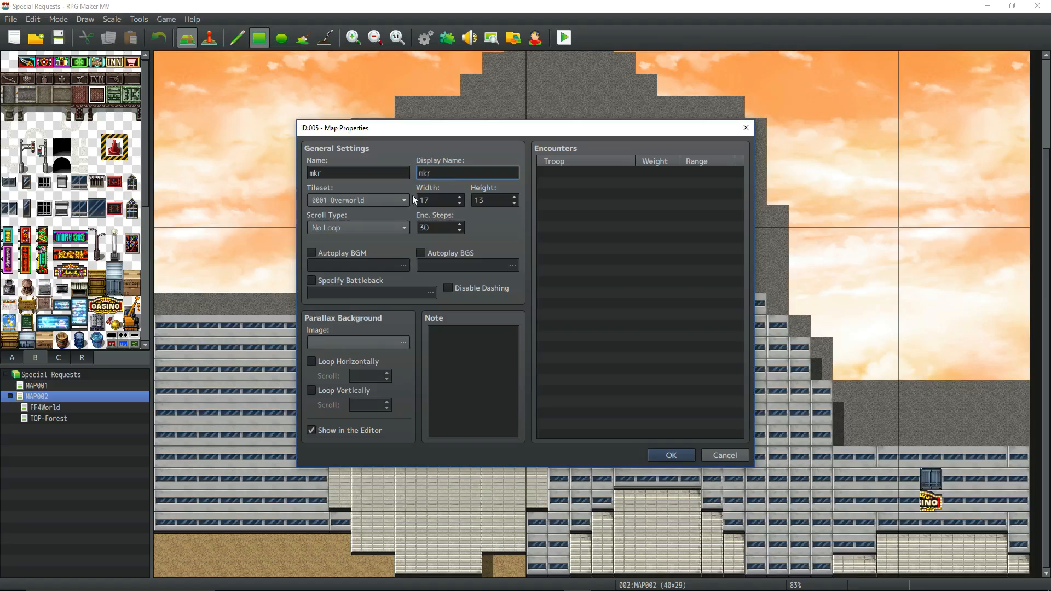
# Look up the required map size in the tile maker's instructions and set the new map's width to 152 and height to 125.
pyautogui.doubleClick(440, 198)
pyautogui.moveTo(443, 585)
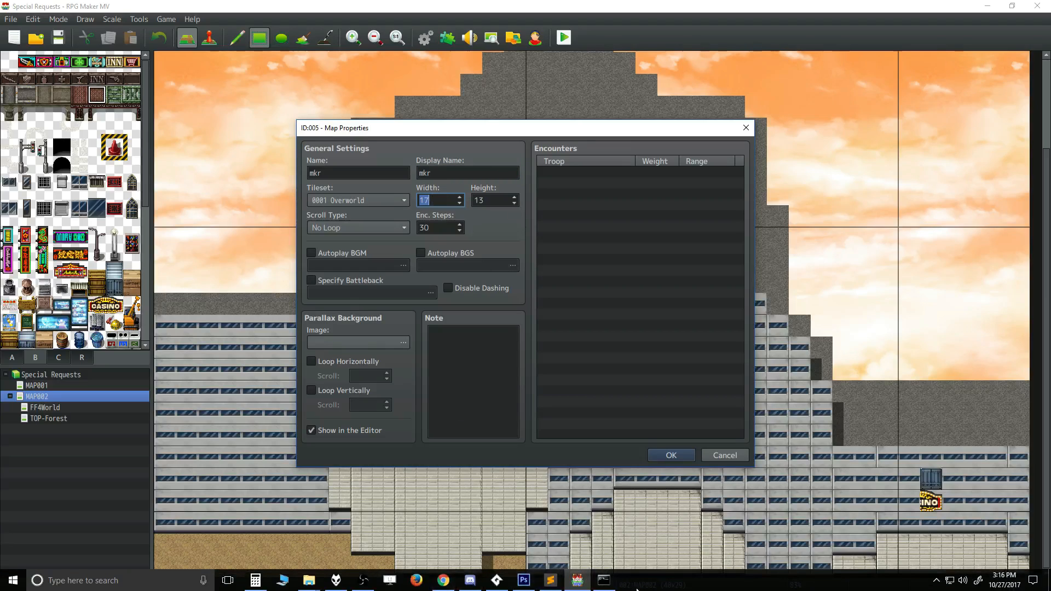
pyautogui.click(605, 581)
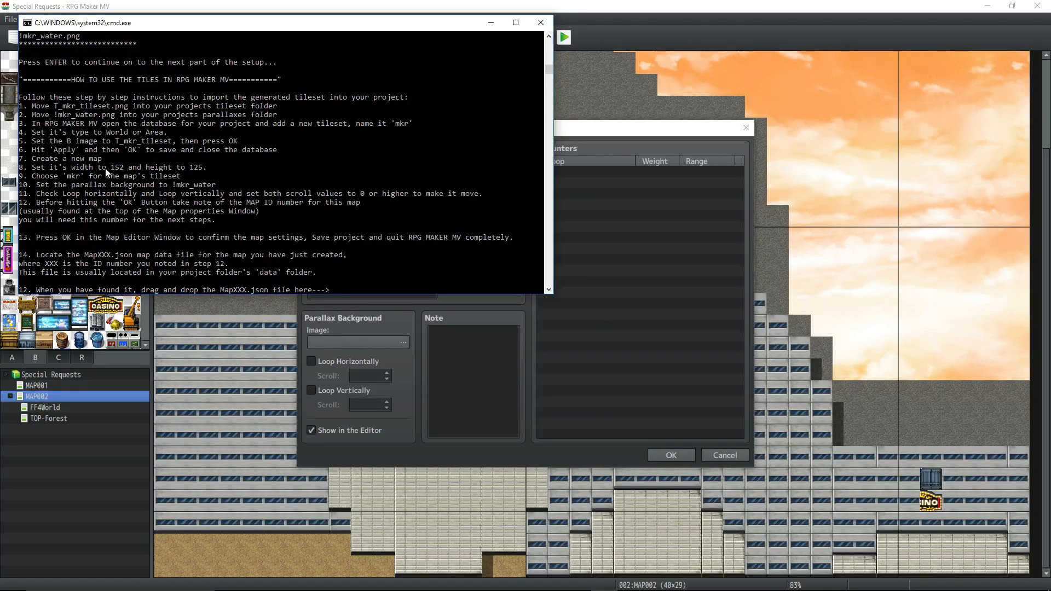
pyautogui.click(457, 360)
pyautogui.doubleClick(445, 200)
pyautogui.write('152')
pyautogui.press('Tab')
pyautogui.write('12')
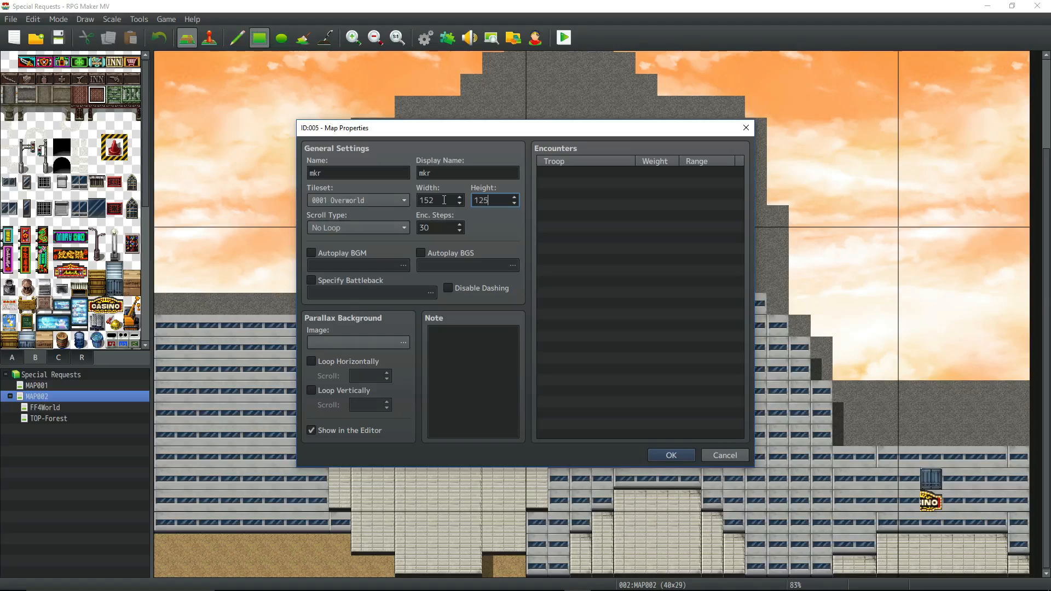
# Assign tileset 0009 mkr to the new map and set its scroll type to Loop Both.
pyautogui.click(403, 200)
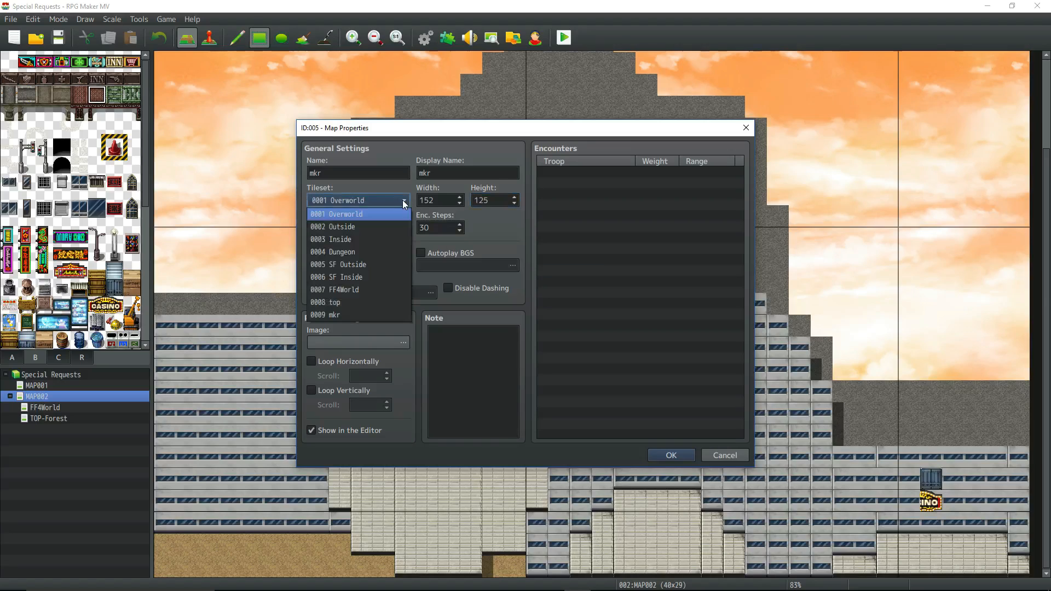
pyautogui.click(362, 315)
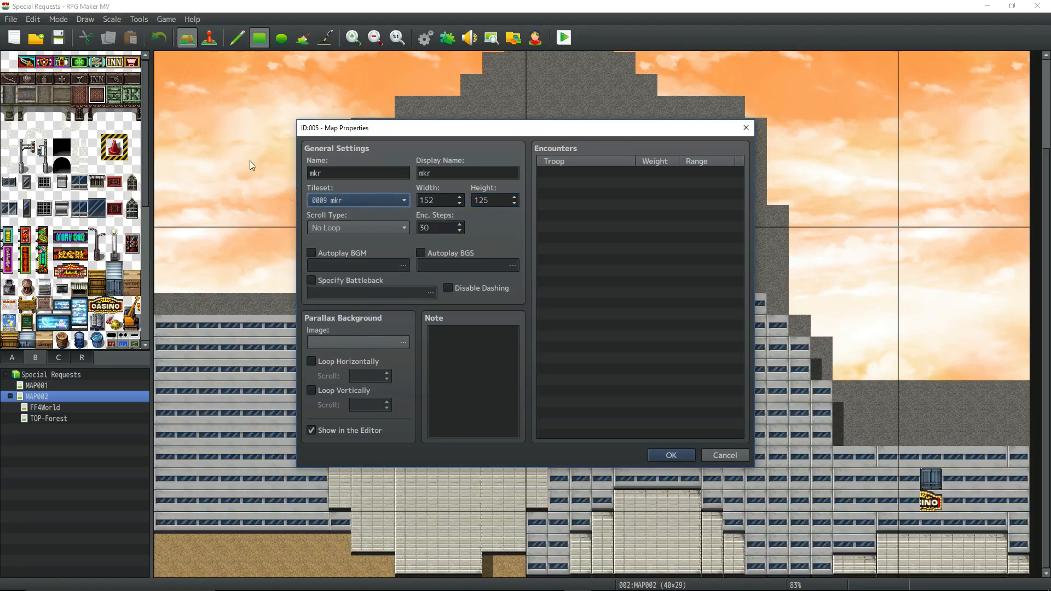
pyautogui.click(405, 228)
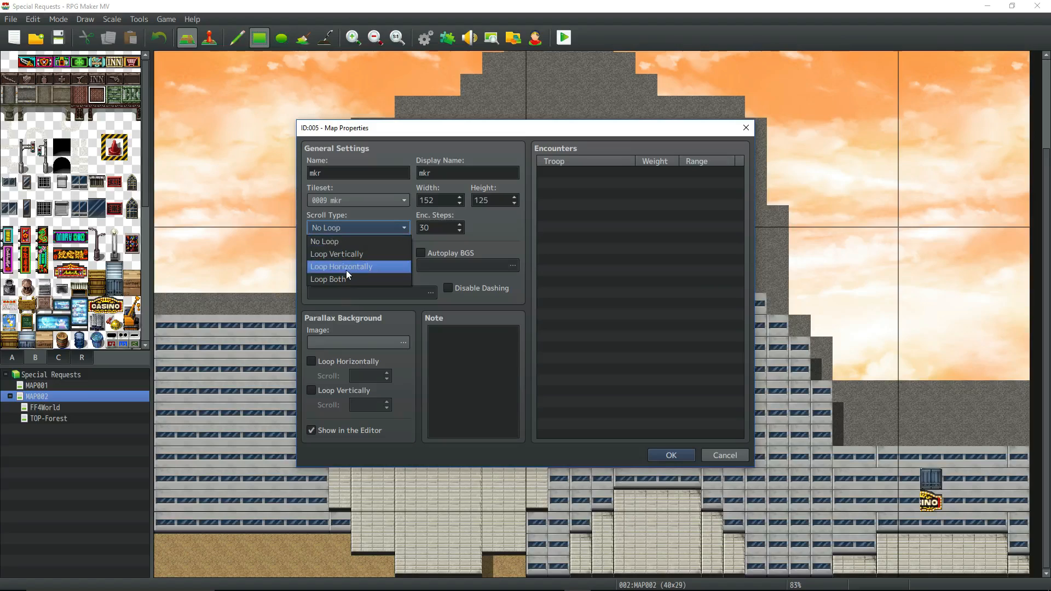
pyautogui.click(346, 277)
# Choose !mkr_water as the new map's parallax background image.
pyautogui.click(402, 344)
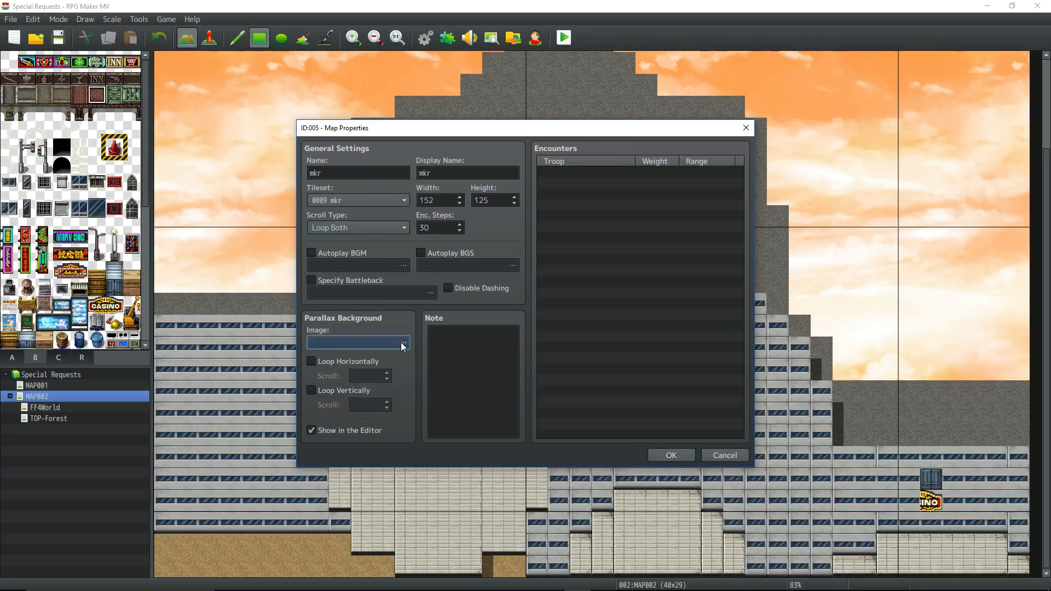
pyautogui.click(403, 344)
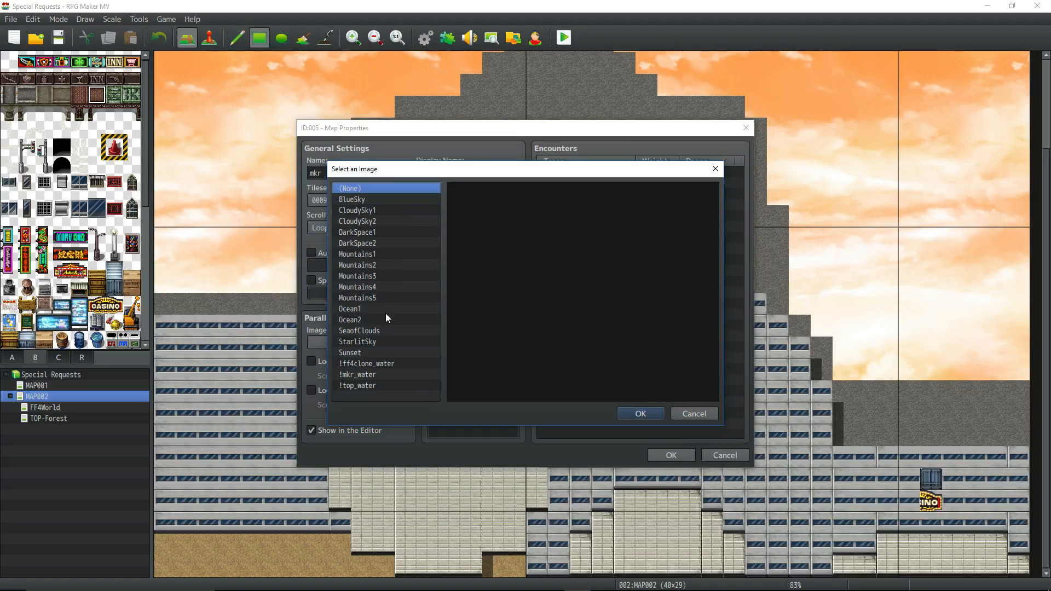
pyautogui.click(383, 365)
pyautogui.click(381, 375)
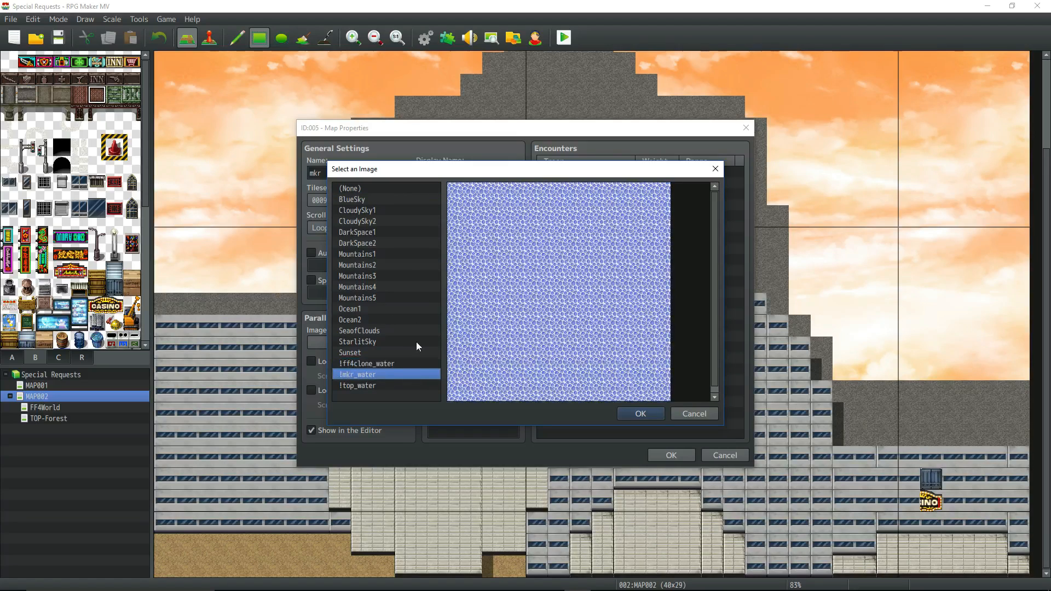
pyautogui.click(640, 413)
# Loop the parallax horizontally with scroll 1 and vertically with scroll -1, and confirm the map properties.
pyautogui.click(311, 362)
pyautogui.doubleClick(374, 377)
pyautogui.click(311, 390)
pyautogui.doubleClick(363, 404)
pyautogui.write('-1')
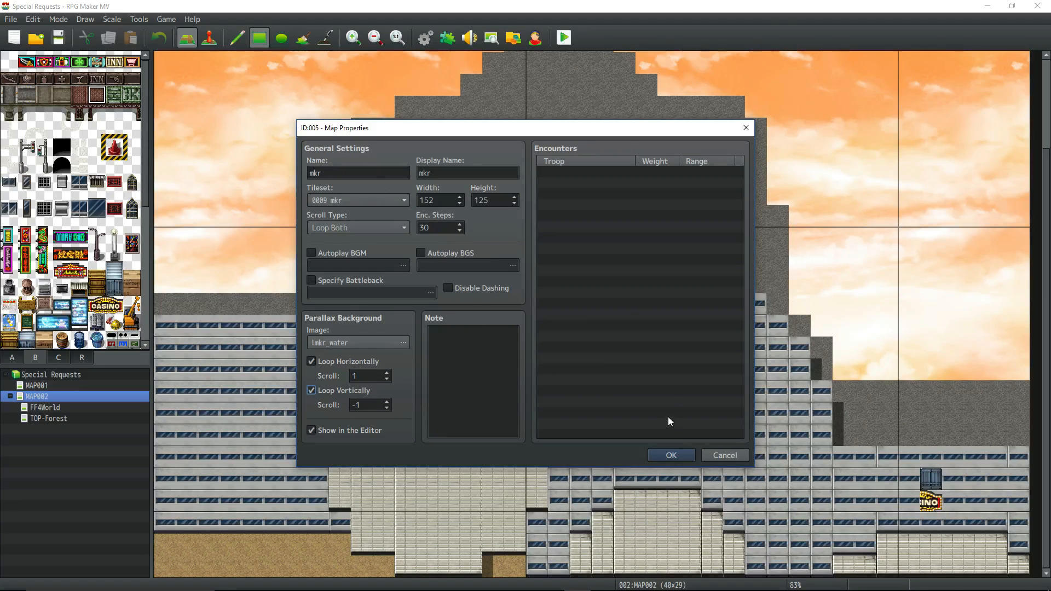
pyautogui.click(669, 455)
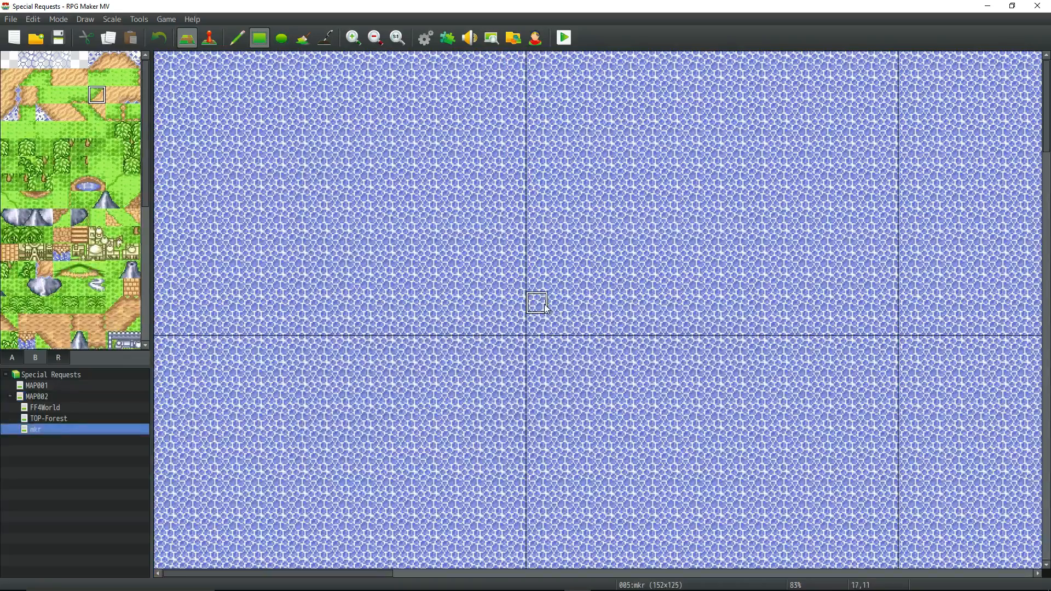
# Save the project with the new mkr map and quit RPG Maker MV.
pyautogui.keyDown('ctrl'); pyautogui.scroll(-2, 542, 304); pyautogui.keyUp('ctrl')
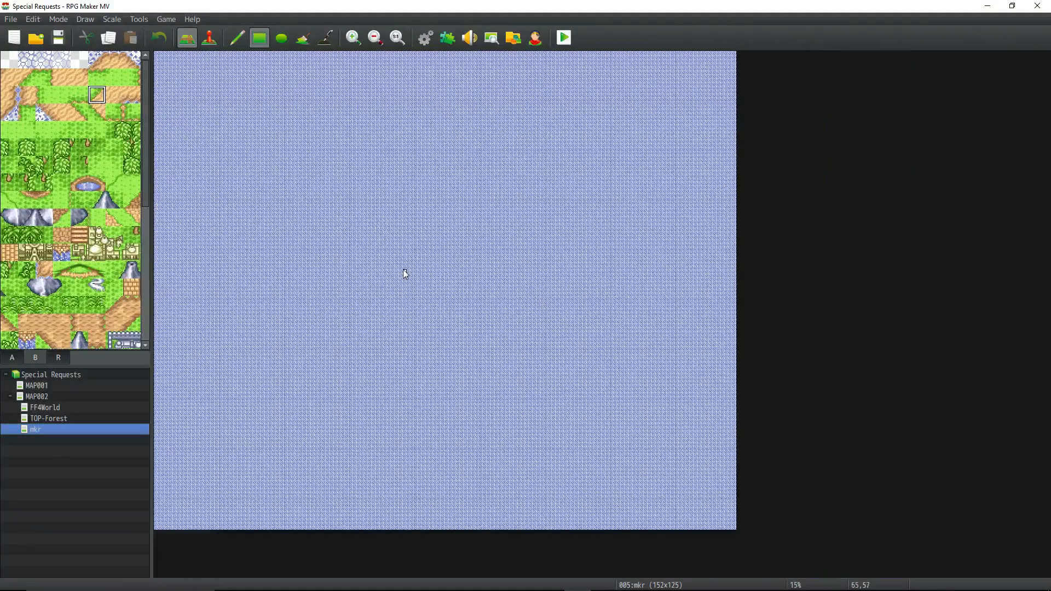
pyautogui.click(57, 37)
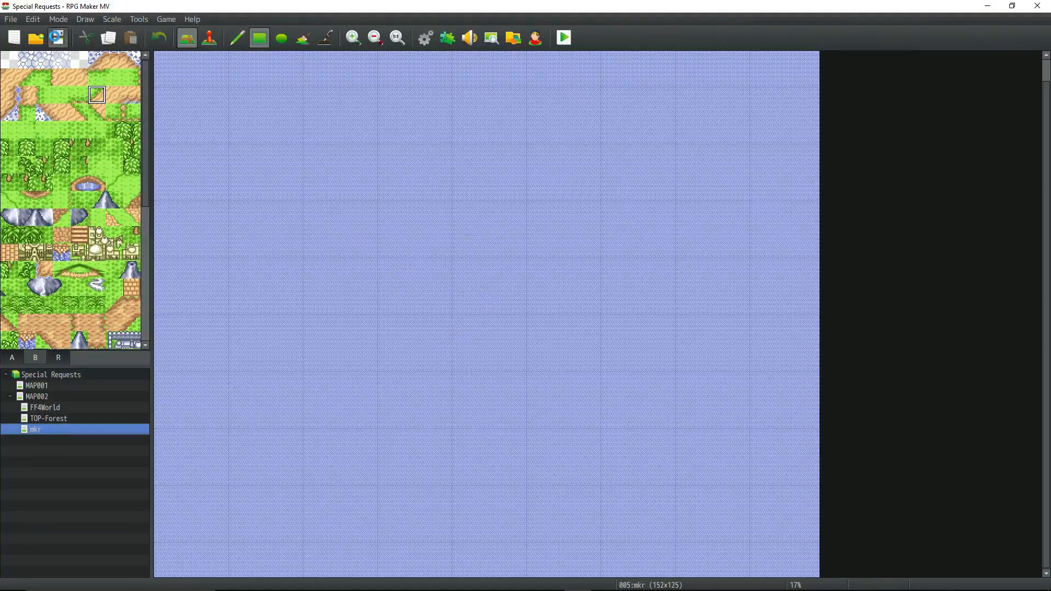
pyautogui.click(1037, 6)
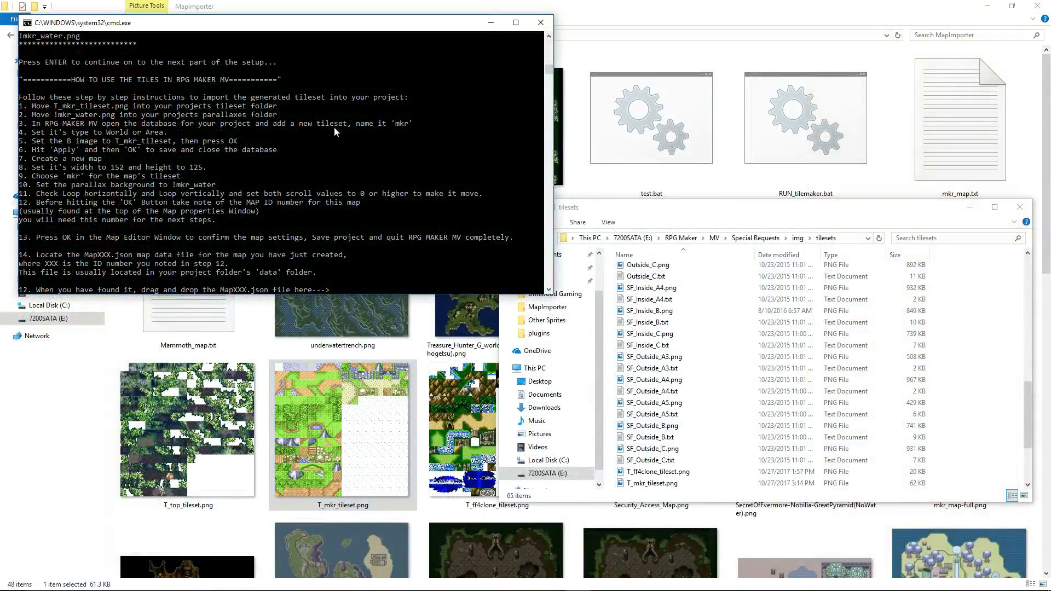
# In File Explorer, open the Special Requests project's data folder and select Map005.json.
pyautogui.click(797, 239)
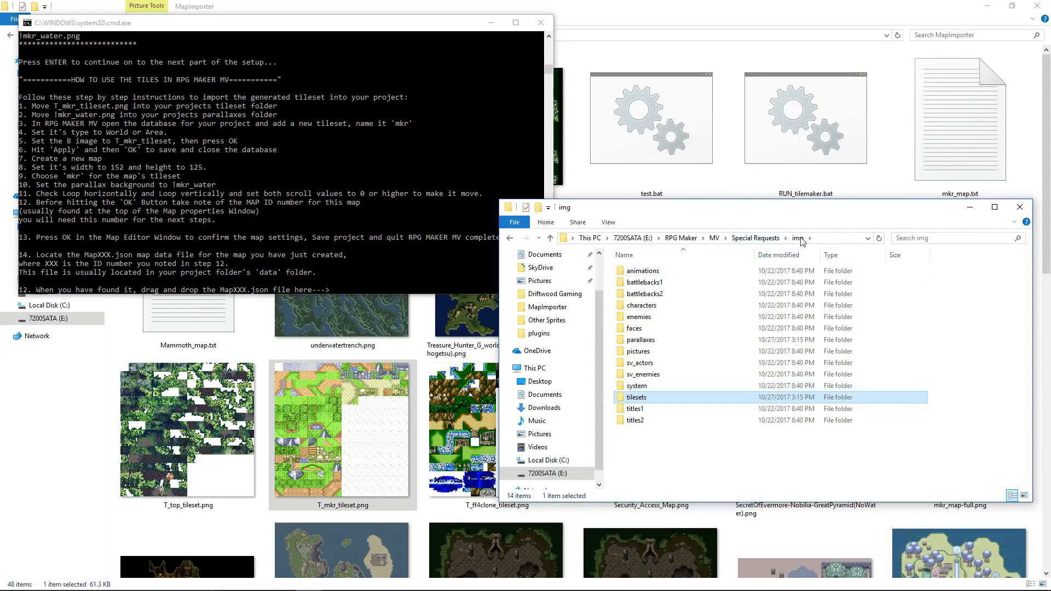
pyautogui.click(761, 238)
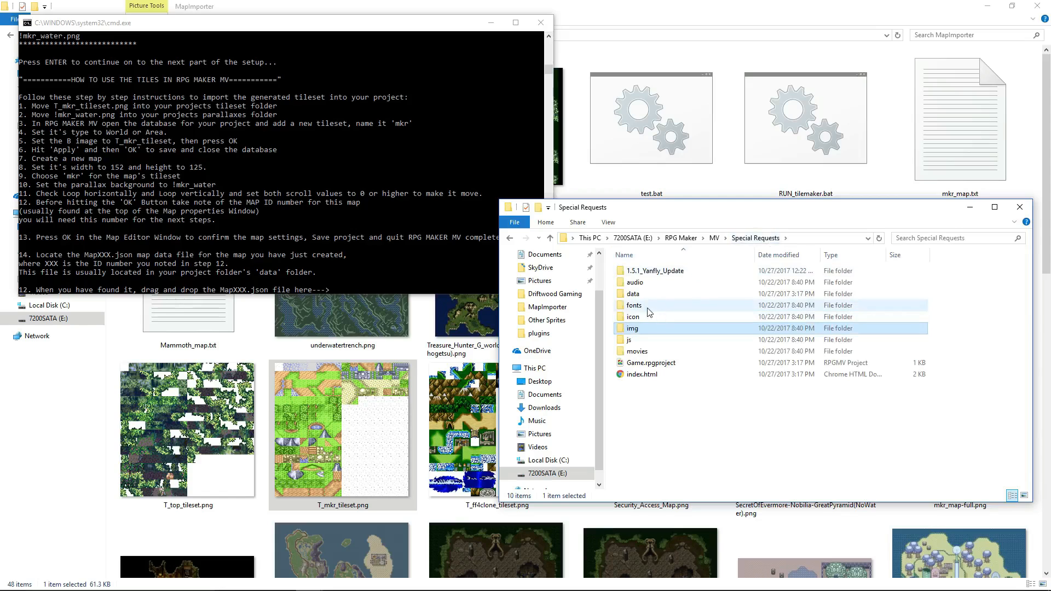
pyautogui.doubleClick(633, 294)
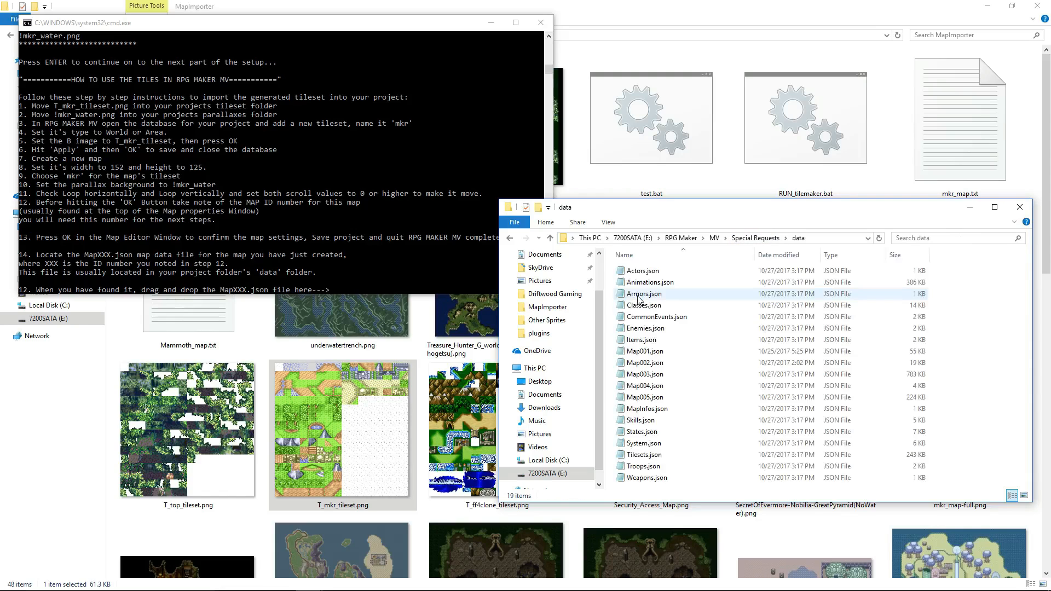
pyautogui.click(661, 398)
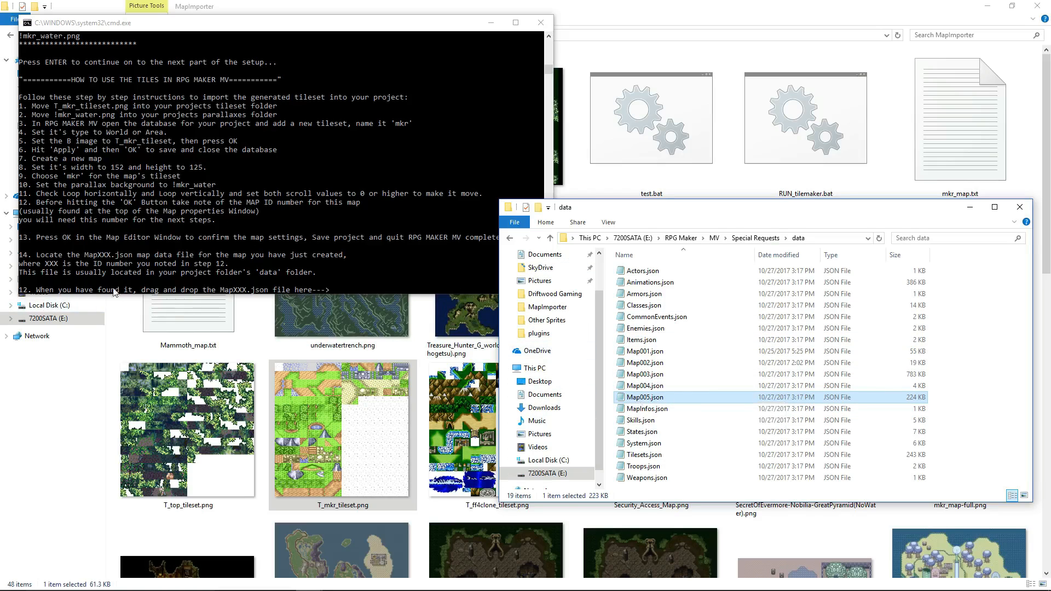
# Supply the path of Map005.json to the tile maker's map file prompt.
pyautogui.moveTo(614, 211); pyautogui.dragTo(671, 150)
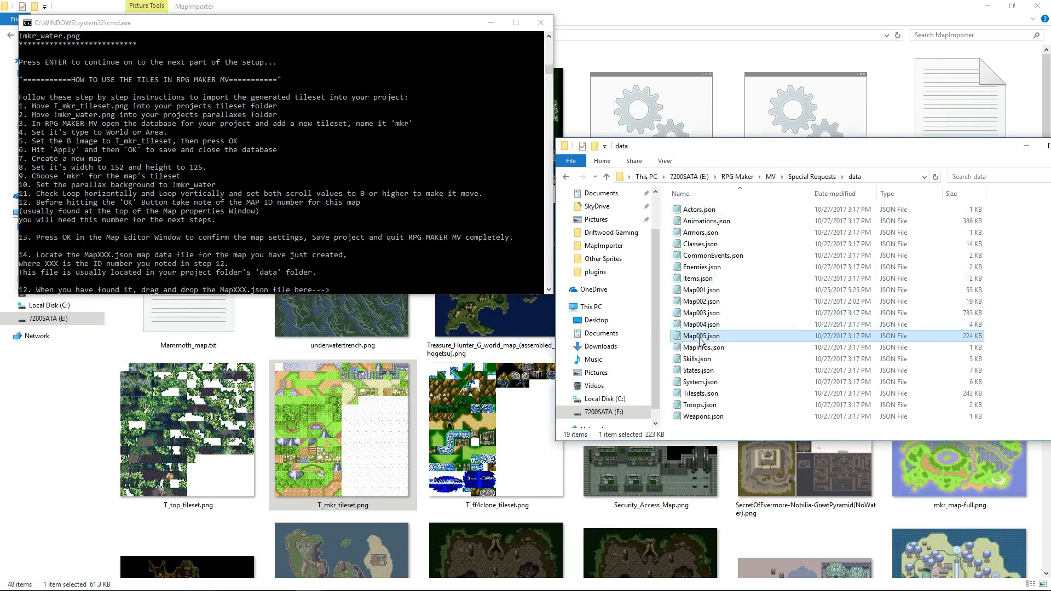
pyautogui.moveTo(701, 340); pyautogui.dragTo(452, 296)
pyautogui.moveTo(335, 283); pyautogui.dragTo(335, 289)
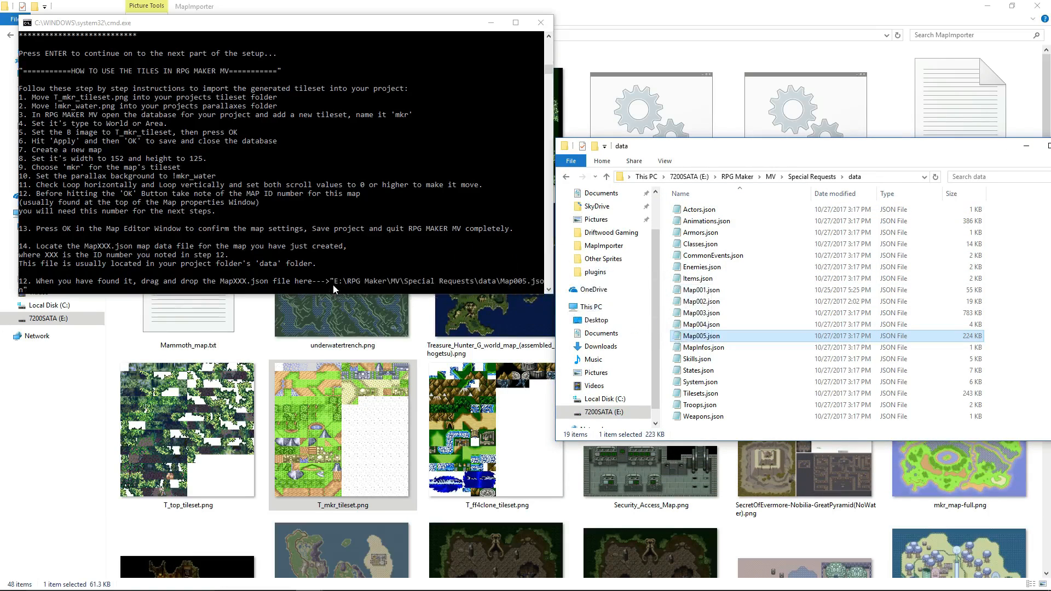
pyautogui.click(179, 26)
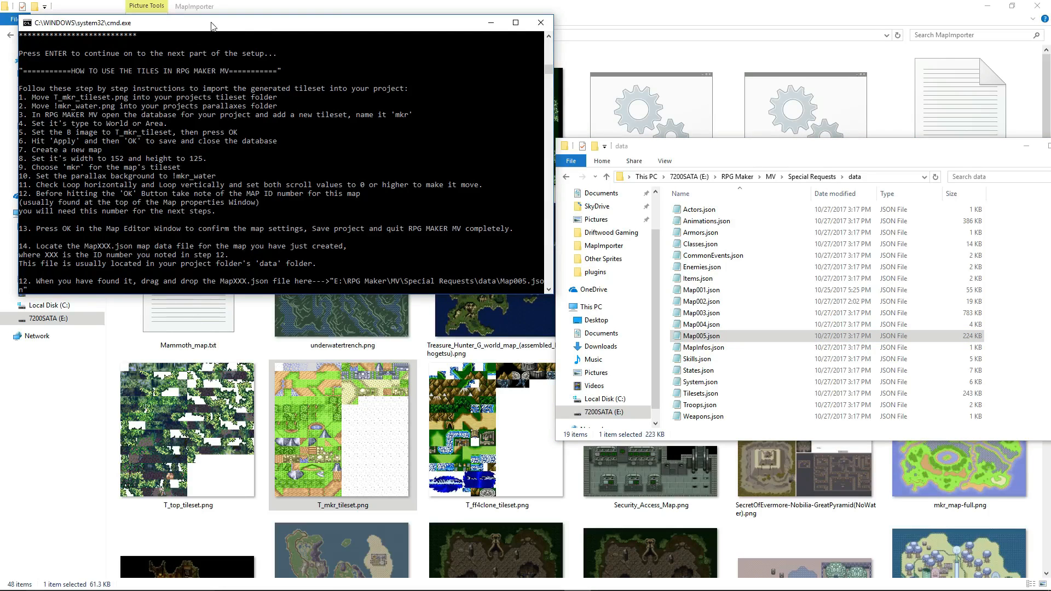
# Submit the Map005.json path, confirm it with y to import the map data, and exit the tile maker script.
pyautogui.press('Return')
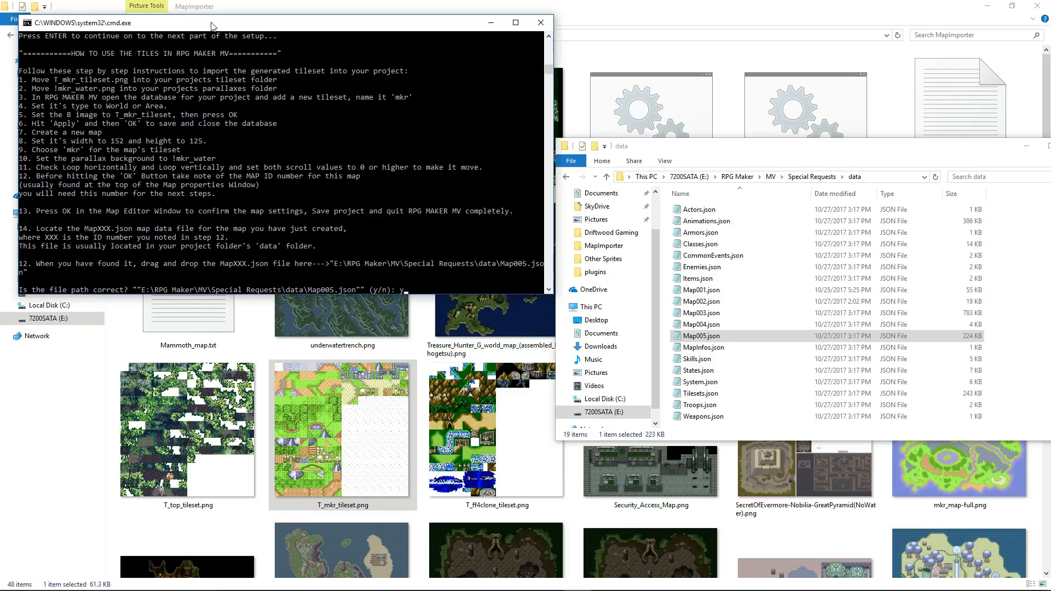
pyautogui.write('y')
pyautogui.press('Return')
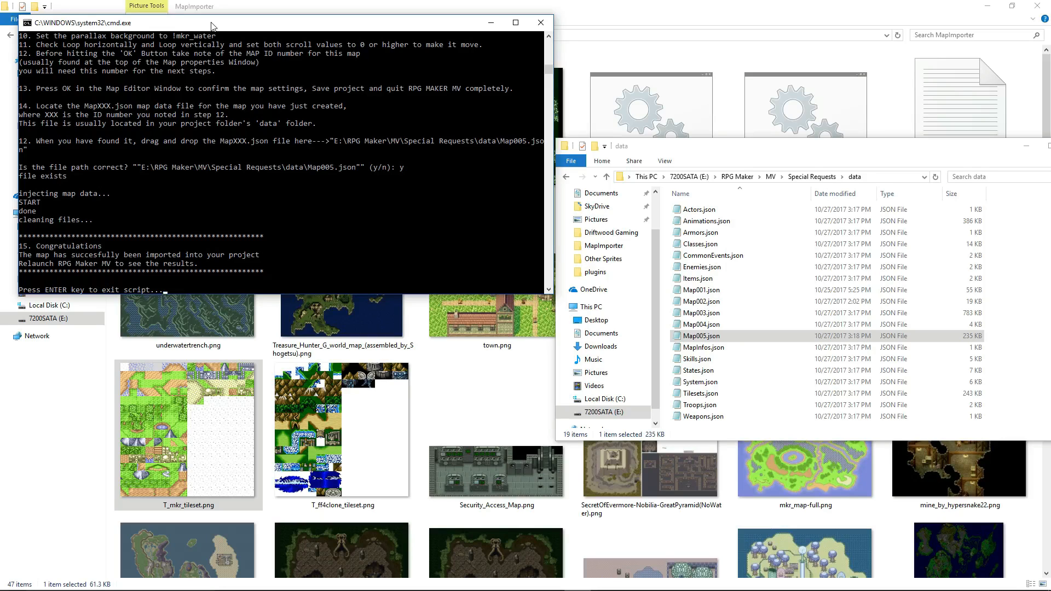
pyautogui.press('Return')
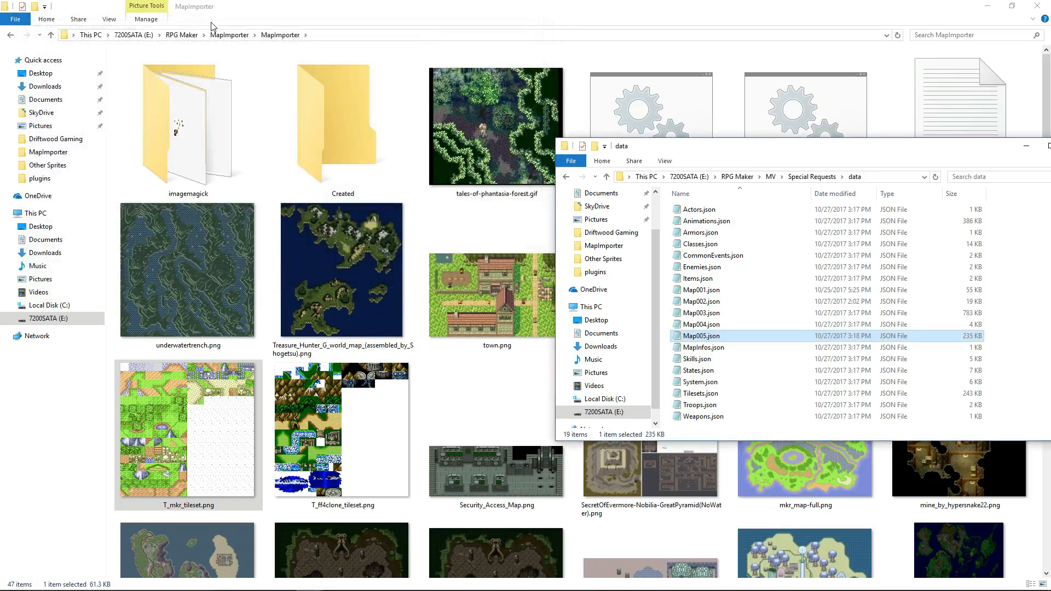
# Reopen the Special Requests project in RPG Maker MV from its Game.rpgproject file.
pyautogui.click(793, 177)
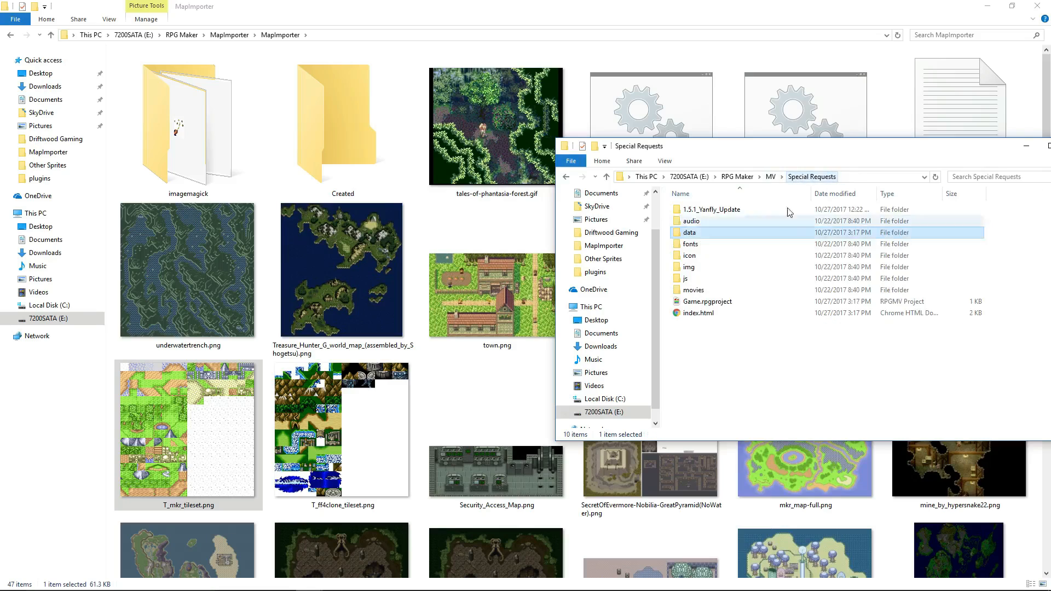
pyautogui.doubleClick(684, 305)
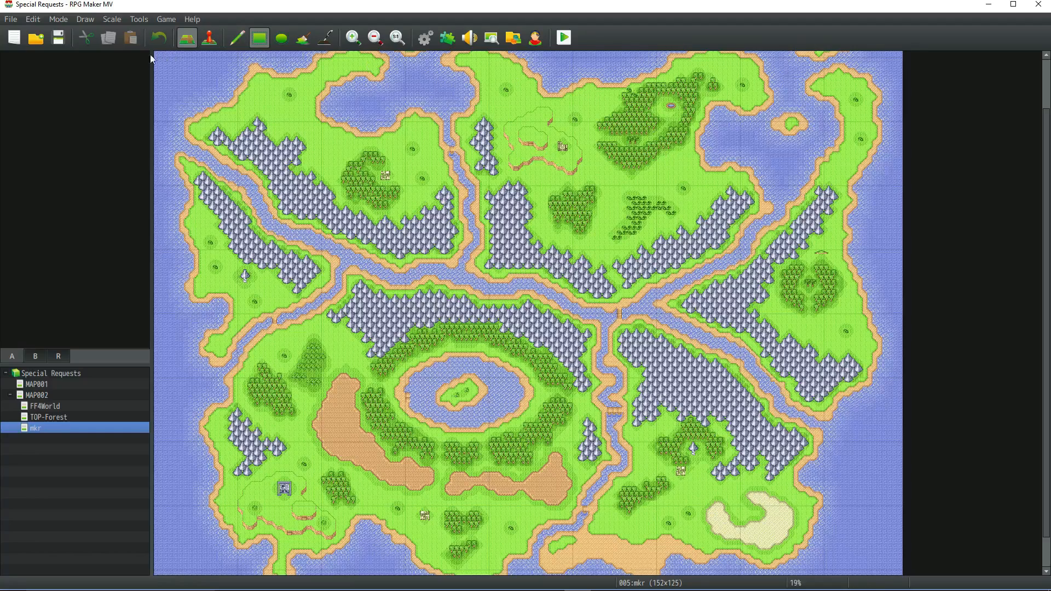
# Set the player's starting position on the mkr map to the sand tile directly above the brick bridge.
pyautogui.click(212, 40)
pyautogui.click(399, 38)
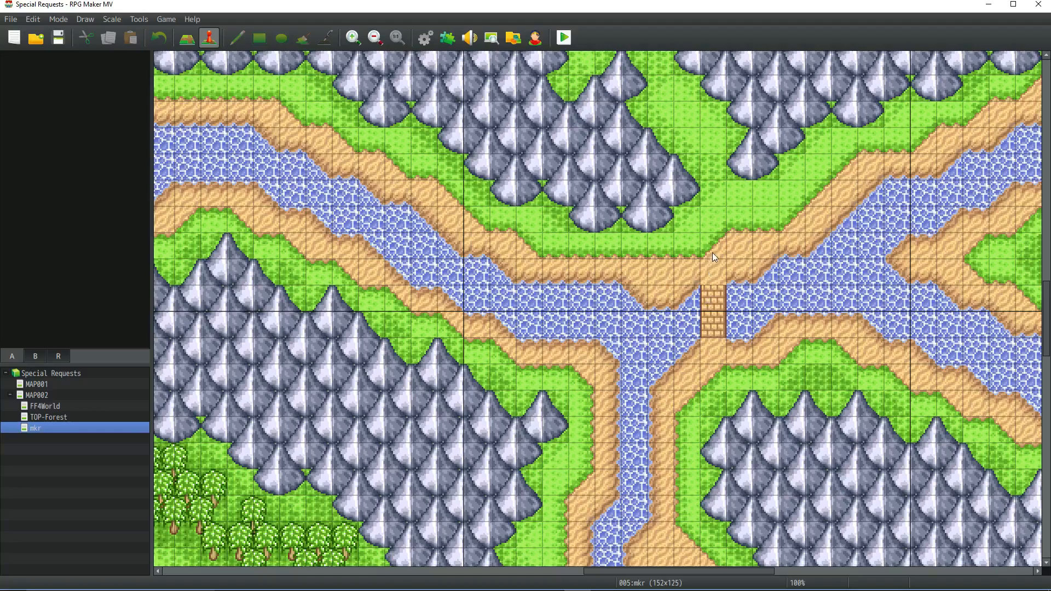
pyautogui.rightClick(719, 198)
pyautogui.moveTo(778, 344)
pyautogui.click(857, 341)
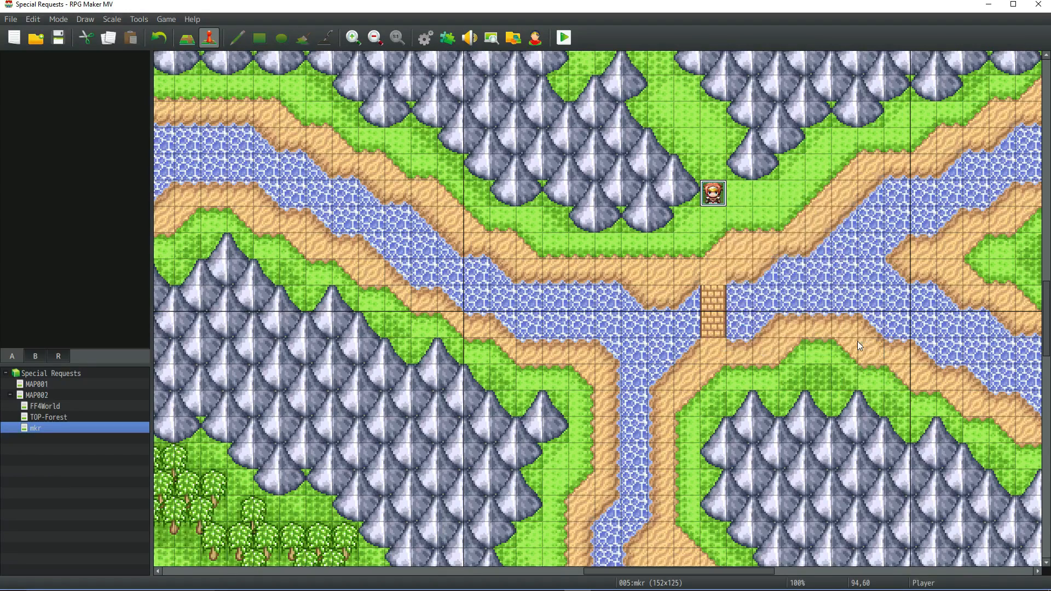
pyautogui.moveTo(714, 192); pyautogui.dragTo(705, 268)
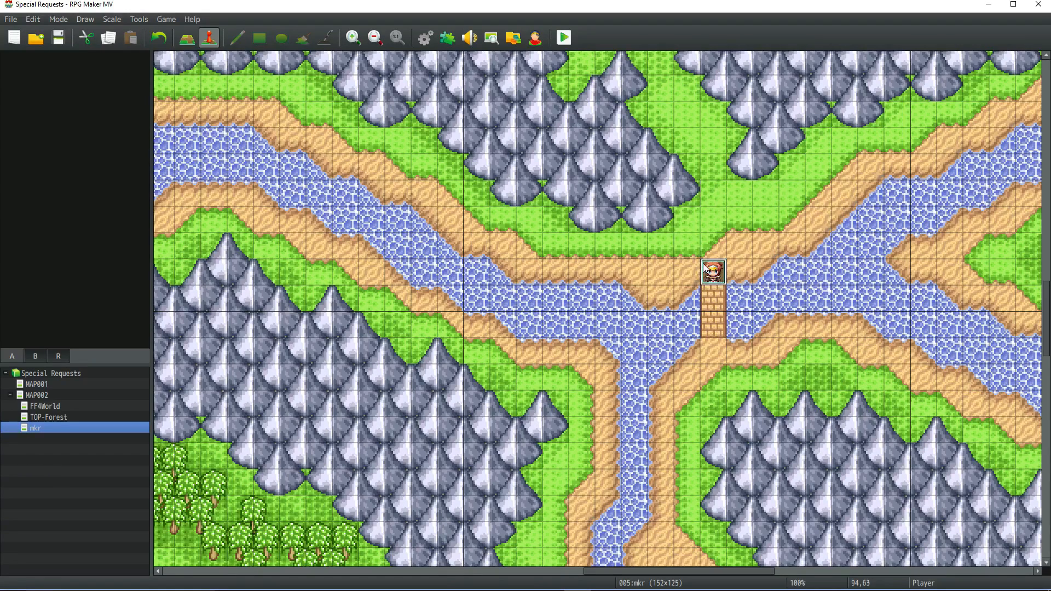
# Playtest the game and walk the party from the bridge up into the grassy gap between the mountains.
pyautogui.click(564, 38)
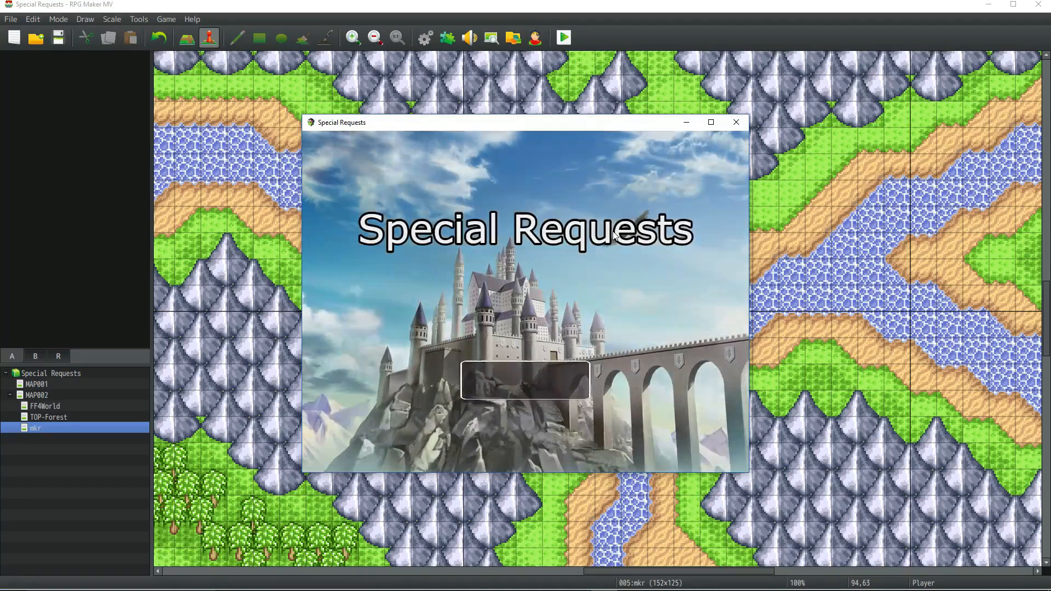
pyautogui.press('Up')
pyautogui.press('Up')
pyautogui.press('Left')
pyautogui.press('Left')
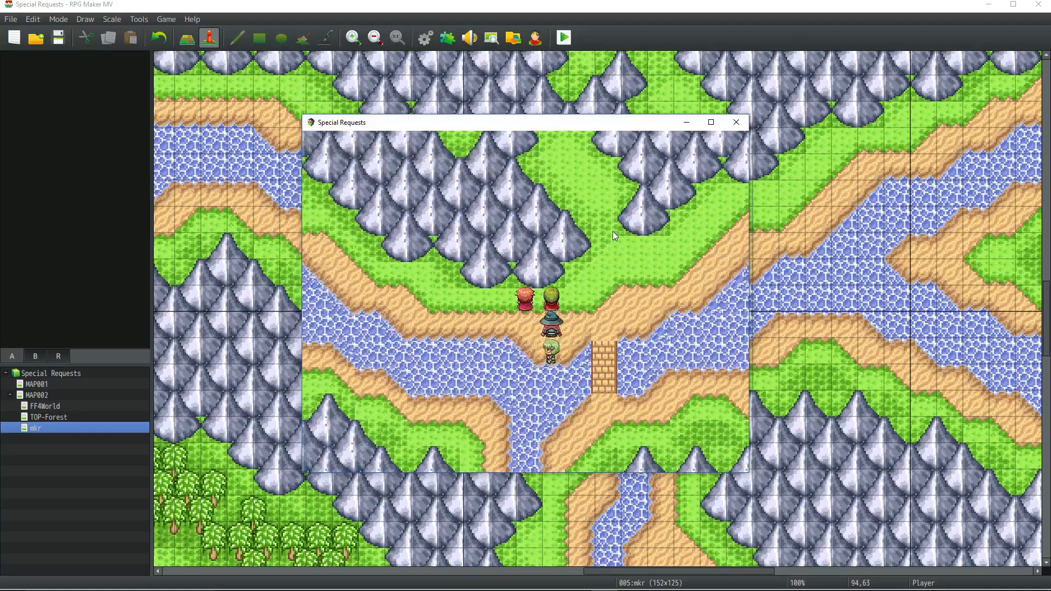
pyautogui.press('Right')
pyautogui.press('Right')
pyautogui.press('Up')
pyautogui.press('Right')
pyautogui.press('Up')
pyautogui.press('Up')
pyautogui.press('Up')
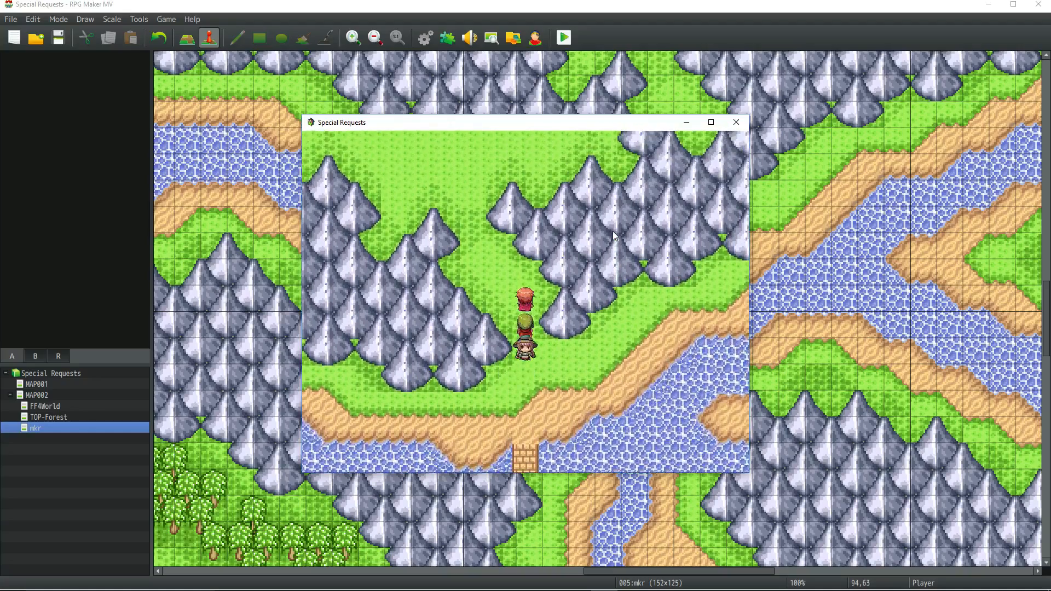
# Walk the party back down and west along the riverbank below the mountains to examine the moving water.
pyautogui.press('Down')
pyautogui.press('Down')
pyautogui.press('Down')
pyautogui.press('Down')
pyautogui.press('Left')
pyautogui.press('Left')
pyautogui.press('Left')
pyautogui.press('Left')
pyautogui.press('Left')
pyautogui.press('Left')
pyautogui.press('Left')
pyautogui.press('Left')
pyautogui.press('Left')
pyautogui.press('Left')
pyautogui.press('Left')
pyautogui.press('Left')
pyautogui.press('Left')
pyautogui.press('Up')
pyautogui.press('Up')
pyautogui.press('Up')
pyautogui.press('Up')
pyautogui.press('Up')
pyautogui.press('Left')
pyautogui.press('Left')
pyautogui.press('Left')
pyautogui.press('Left')
pyautogui.press('Up')
pyautogui.press('Up')
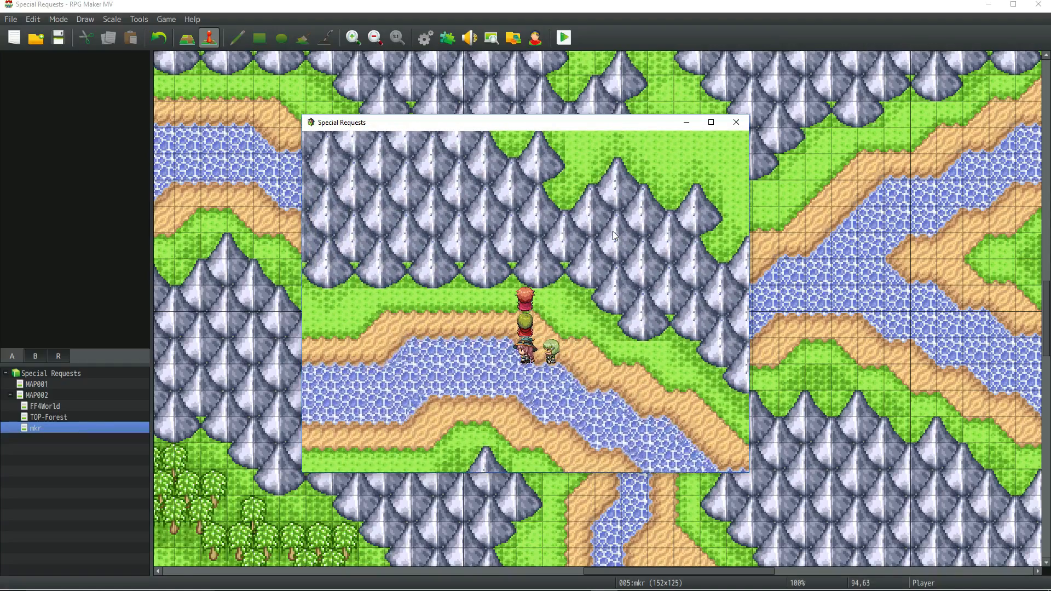
# Walk the party north past the mountains and across the grassland below the cliff stairs to examine the imported terrain.
pyautogui.press('Left')
pyautogui.press('Left')
pyautogui.press('Left')
pyautogui.press('Left')
pyautogui.press('Left')
pyautogui.press('Left')
pyautogui.press('Left')
pyautogui.press('Left')
pyautogui.press('Left')
pyautogui.press('Left')
pyautogui.press('Up')
pyautogui.press('Up')
pyautogui.press('Up')
pyautogui.press('Up')
pyautogui.press('Up')
pyautogui.press('Up')
pyautogui.press('Up')
pyautogui.press('Up')
pyautogui.press('Up')
pyautogui.press('Up')
pyautogui.press('Up')
pyautogui.press('Up')
pyautogui.press('Up')
pyautogui.press('Up')
pyautogui.press('Up')
pyautogui.press('Up')
pyautogui.press('Up')
pyautogui.press('Right')
pyautogui.press('Right')
pyautogui.press('Right')
pyautogui.press('Right')
pyautogui.press('Up')
pyautogui.press('Up')
pyautogui.press('Right')
pyautogui.press('Right')
pyautogui.press('Right')
pyautogui.press('Right')
pyautogui.press('Right')
pyautogui.press('Right')
pyautogui.press('Down')
pyautogui.press('Down')
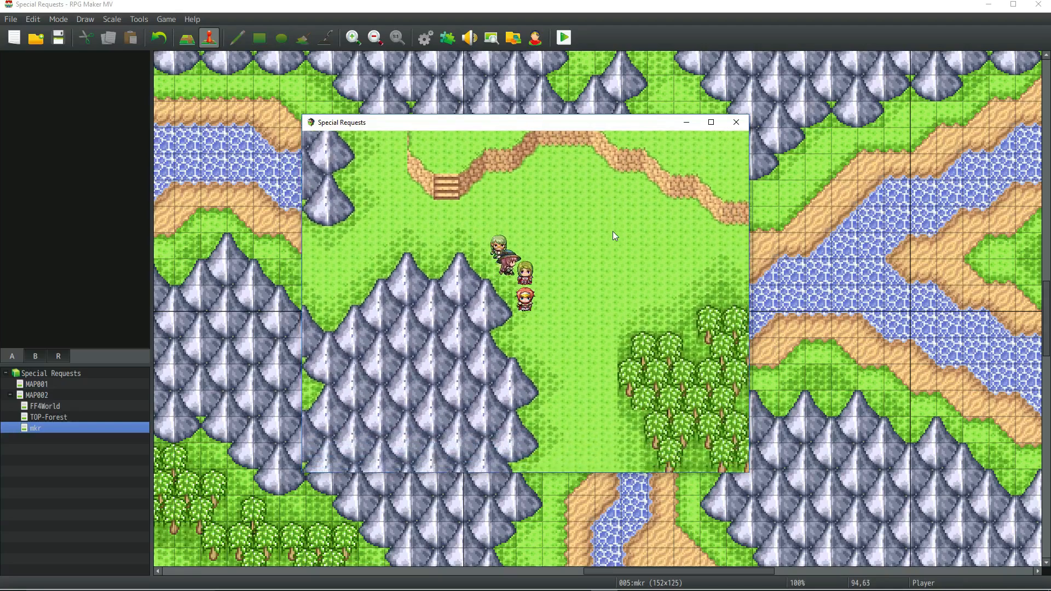
# Walk the party back west between the mountains toward the river to view the second bridge.
pyautogui.press('Down')
pyautogui.press('Down')
pyautogui.press('Up')
pyautogui.press('Up')
pyautogui.press('Up')
pyautogui.press('Up')
pyautogui.press('Left')
pyautogui.press('Left')
pyautogui.press('Left')
pyautogui.press('Left')
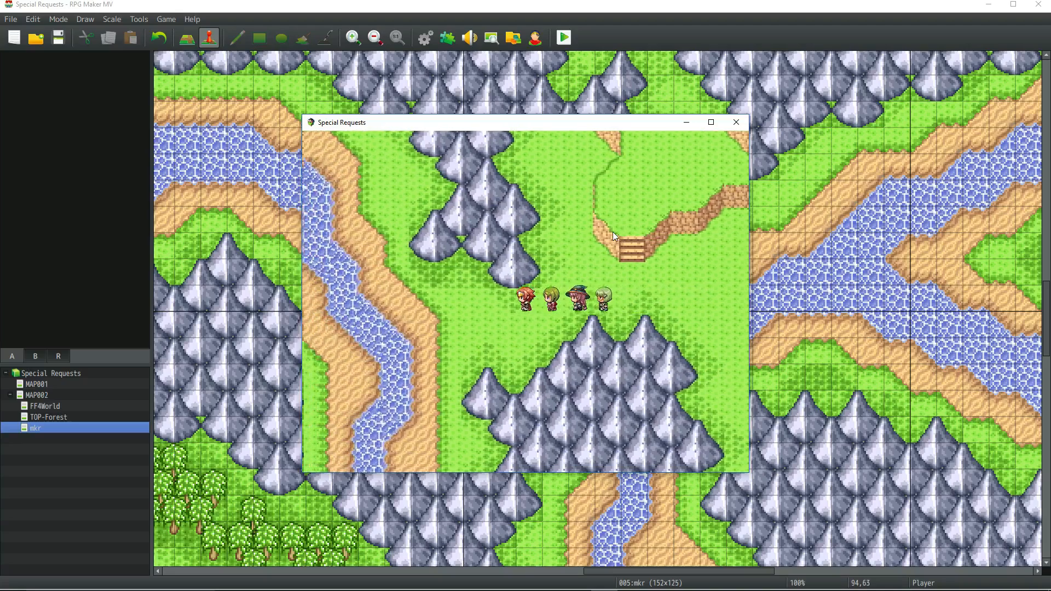
pyautogui.press('Up')
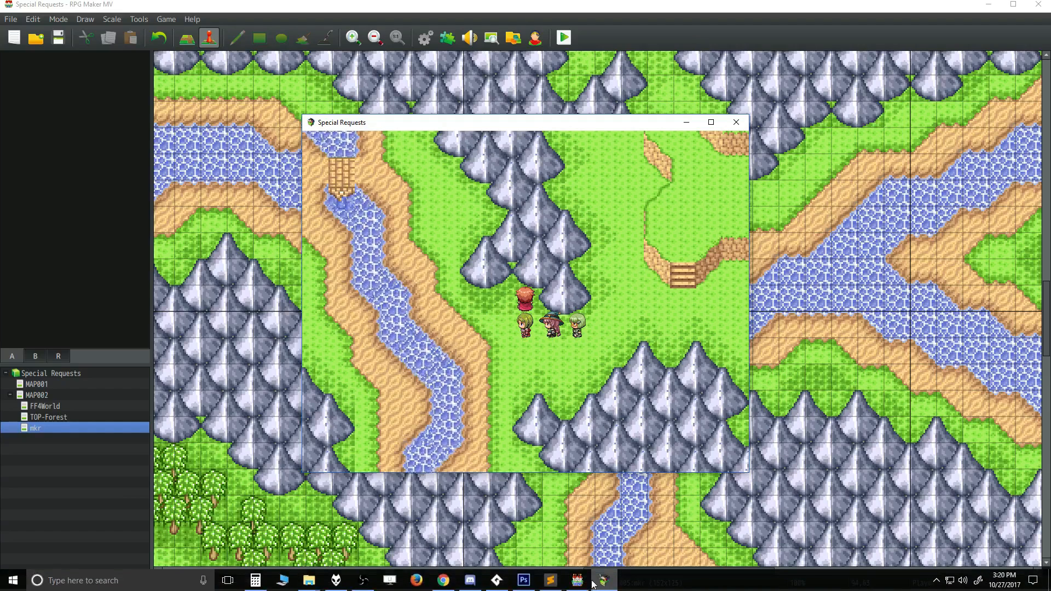
# Switch to Photoshop and examine the river water in mkr_map-full.png at 300% zoom.
pyautogui.click(524, 580)
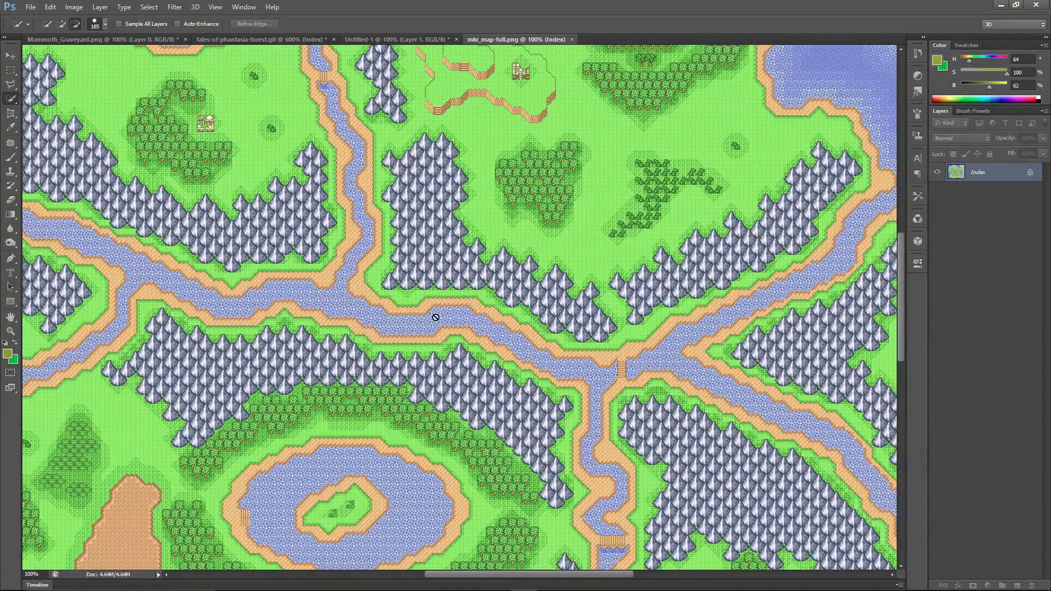
pyautogui.keyDown('alt'); pyautogui.scroll(1, 438, 322); pyautogui.keyUp('alt')
pyautogui.keyDown('alt'); pyautogui.scroll(2, 438, 322); pyautogui.keyUp('alt')
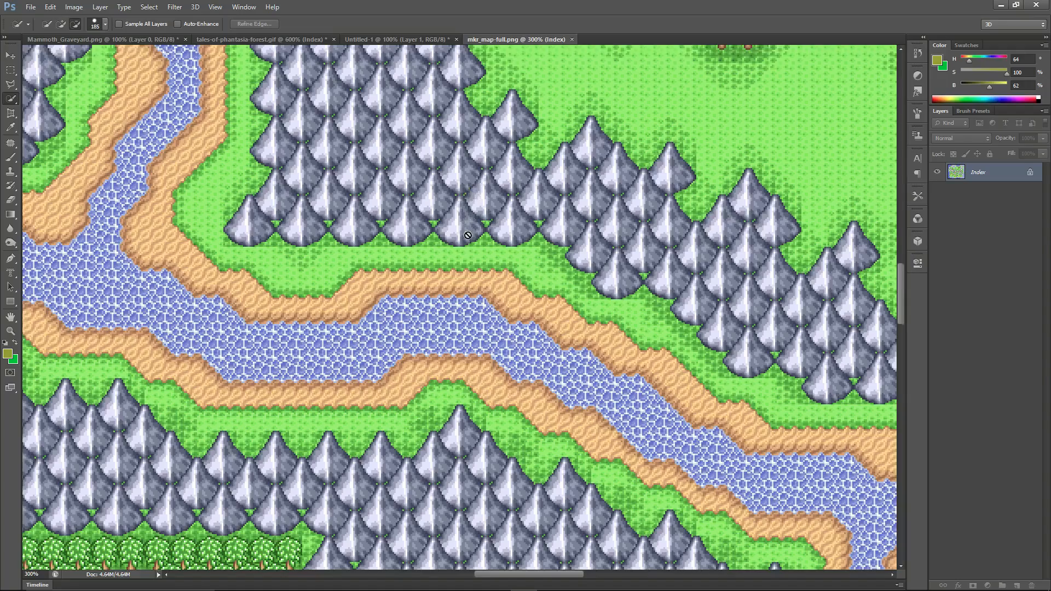
pyautogui.scroll(-3, 468, 235)
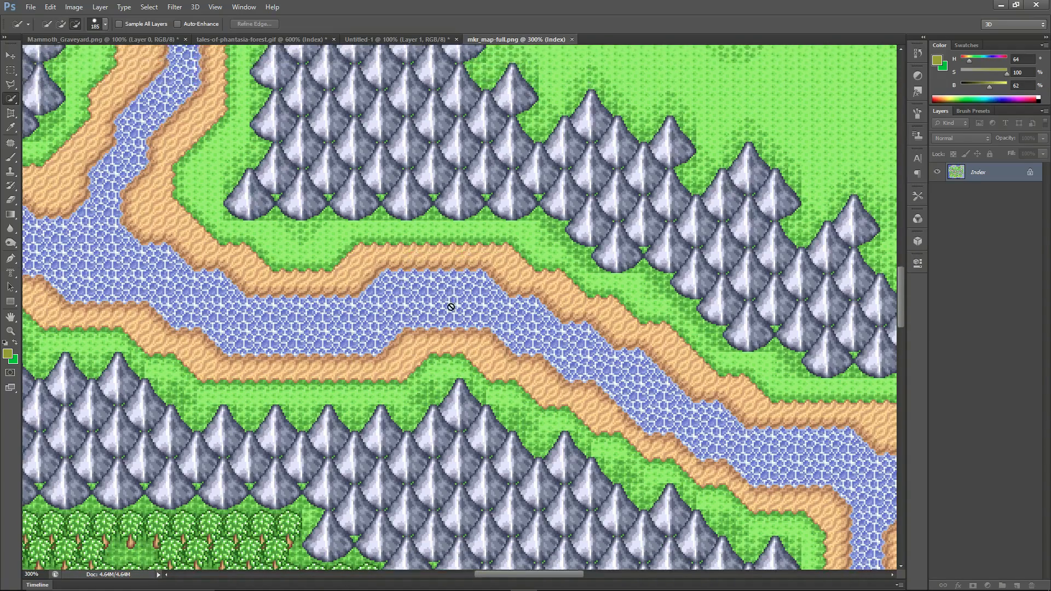
pyautogui.scroll(-1, 450, 305)
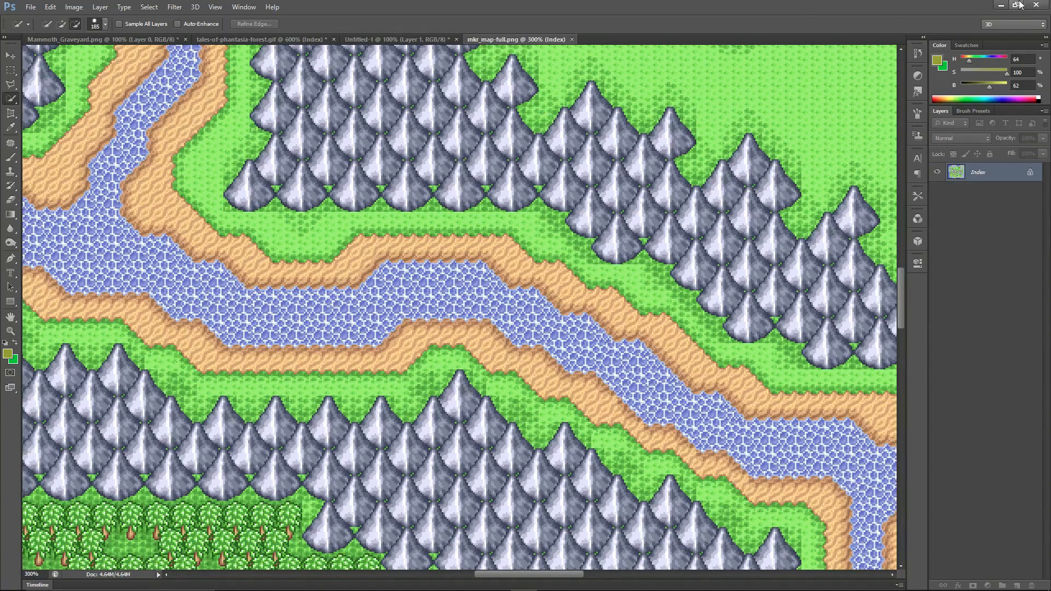
# Minimize Photoshop, close the playtest window, and bring Photoshop back for the tileset work.
pyautogui.click(1001, 5)
pyautogui.click(735, 122)
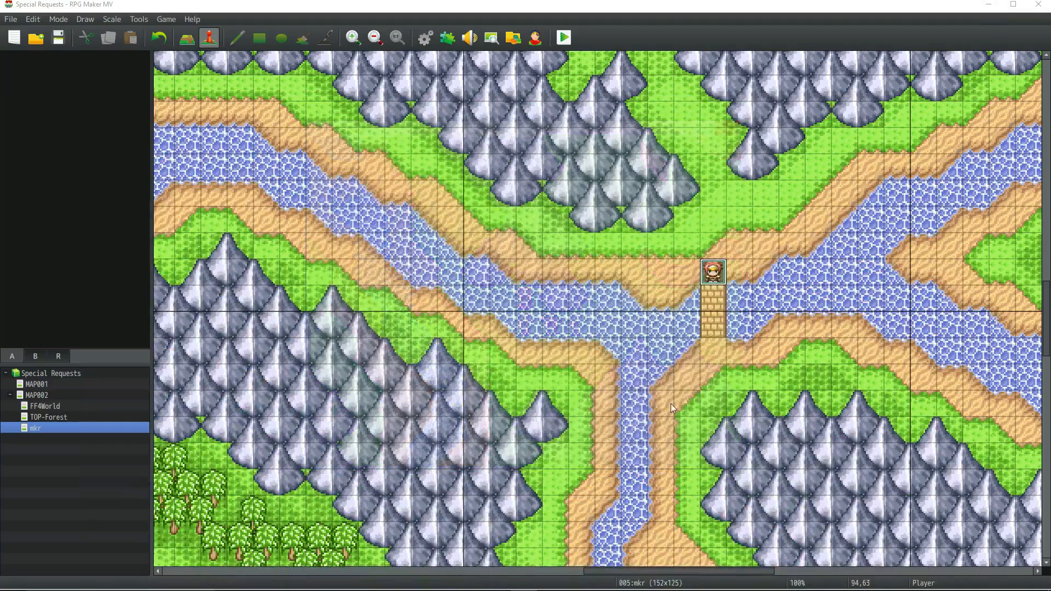
pyautogui.scroll(-1, 679, 357)
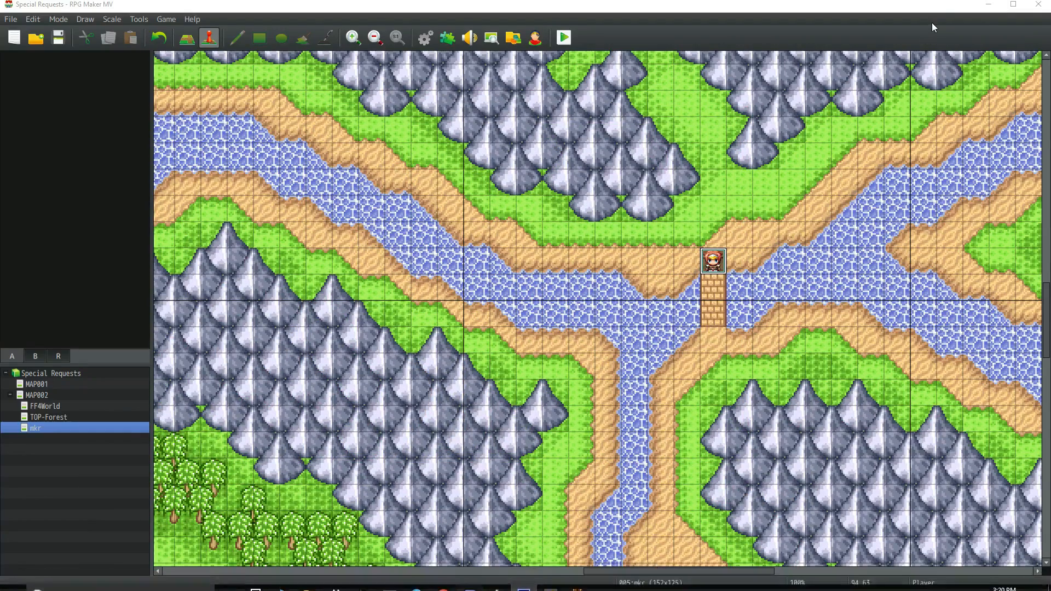
pyautogui.click(523, 580)
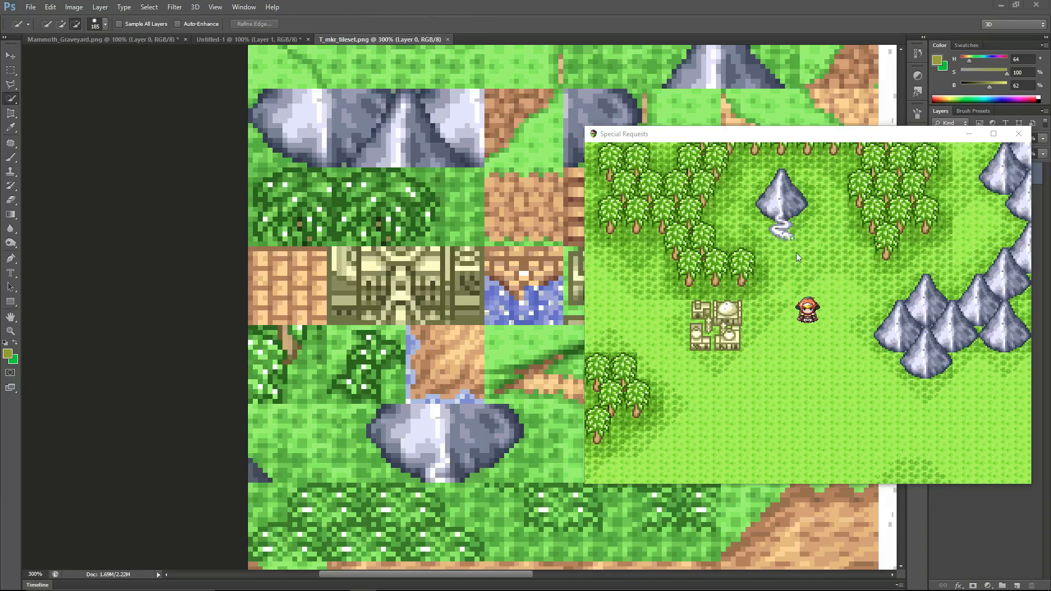
pyautogui.click(31, 6)
pyautogui.click(41, 28)
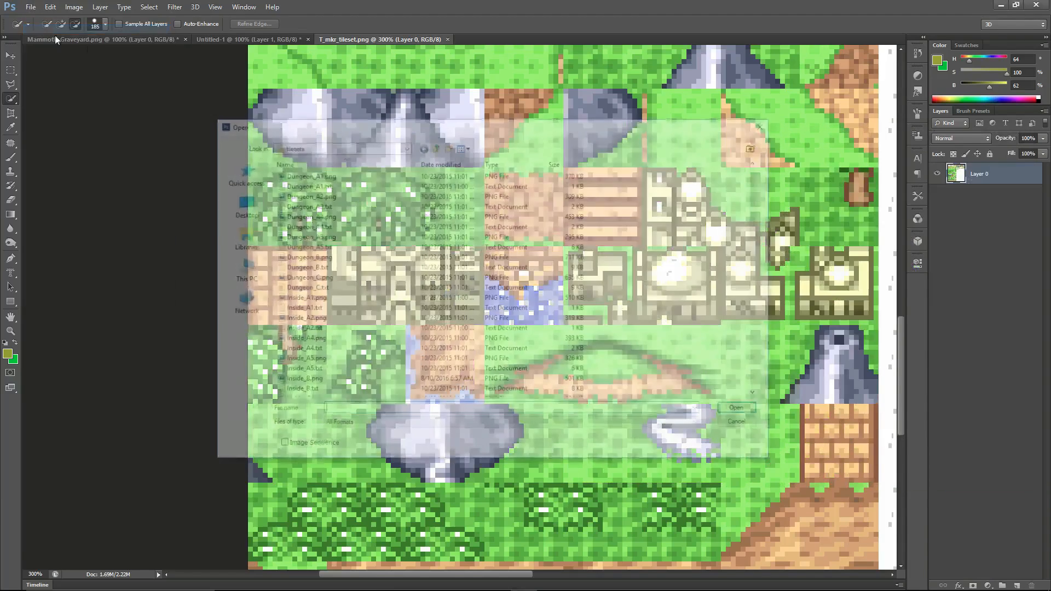
pyautogui.click(435, 146)
pyautogui.doubleClick(292, 291)
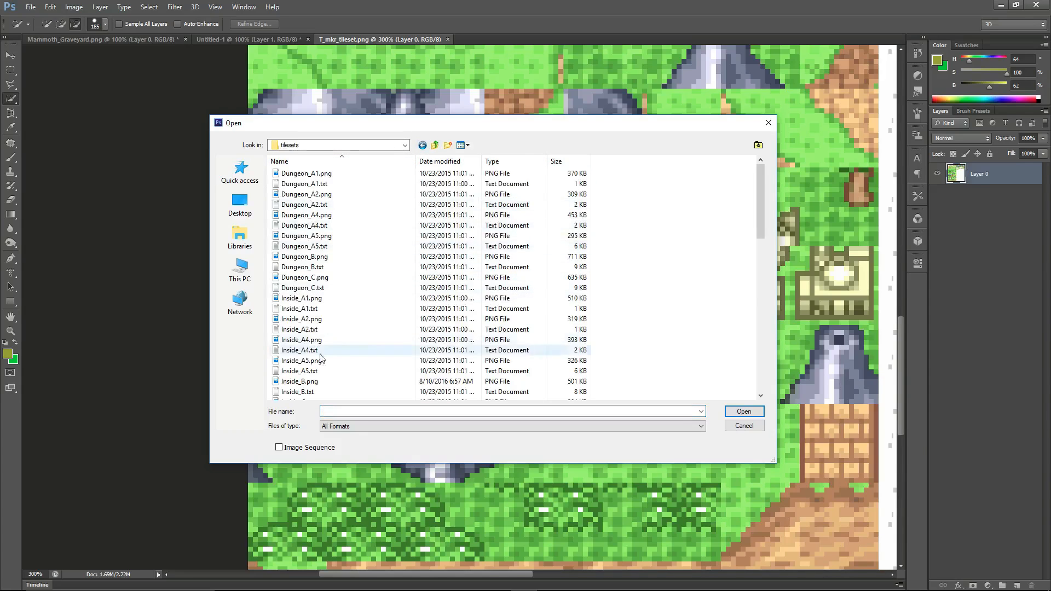
pyautogui.scroll(-15, 323, 356)
pyautogui.click(744, 426)
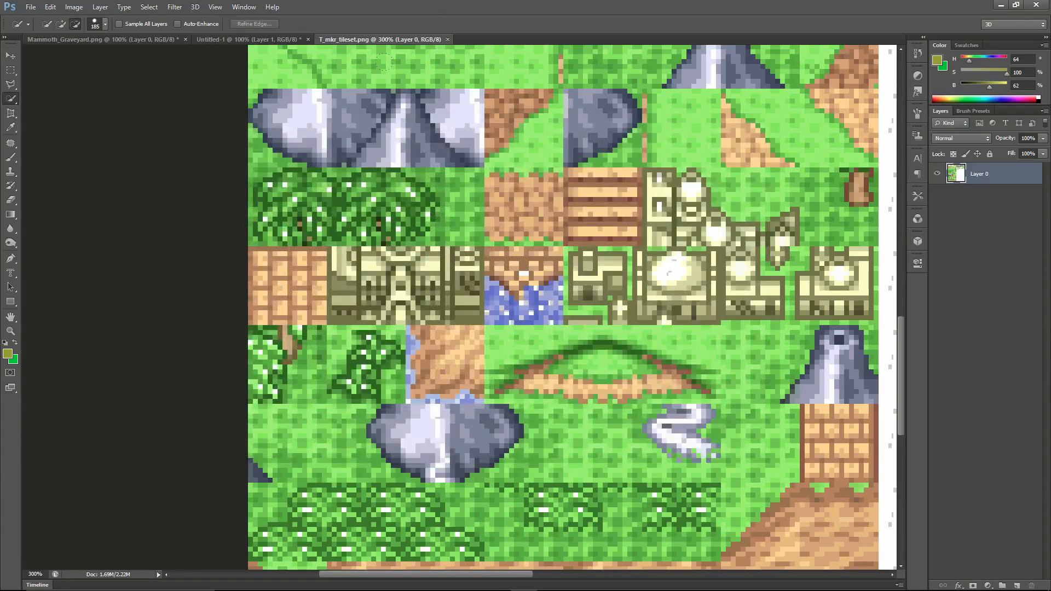
# Examine the domed town tiles in T_mkr_tileset.png at 200% zoom and compare them with the running playtest.
pyautogui.hotkey('ctrl', '1')
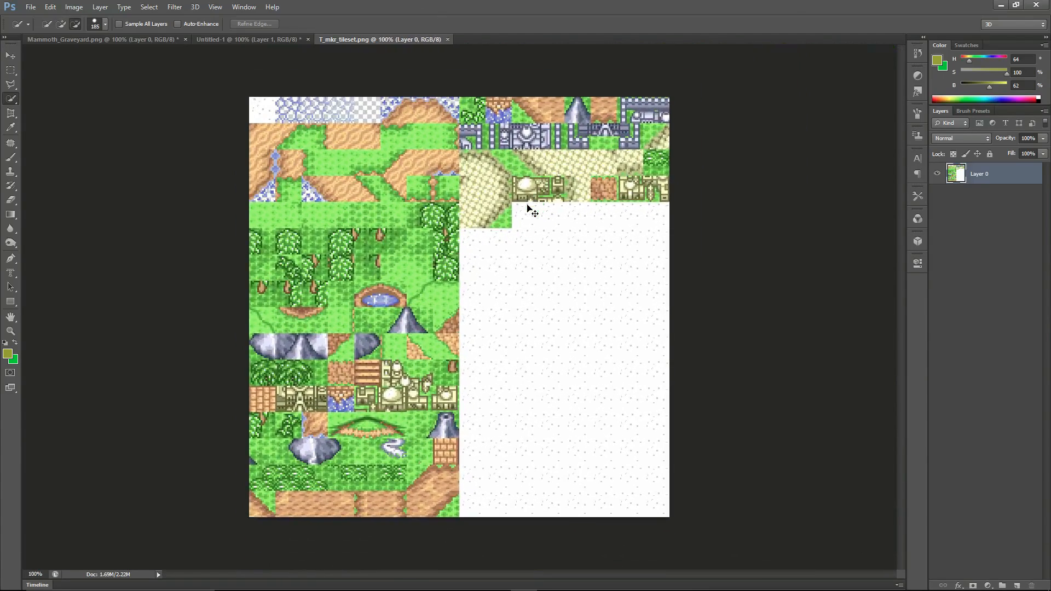
pyautogui.hotkey('ctrl', '+')
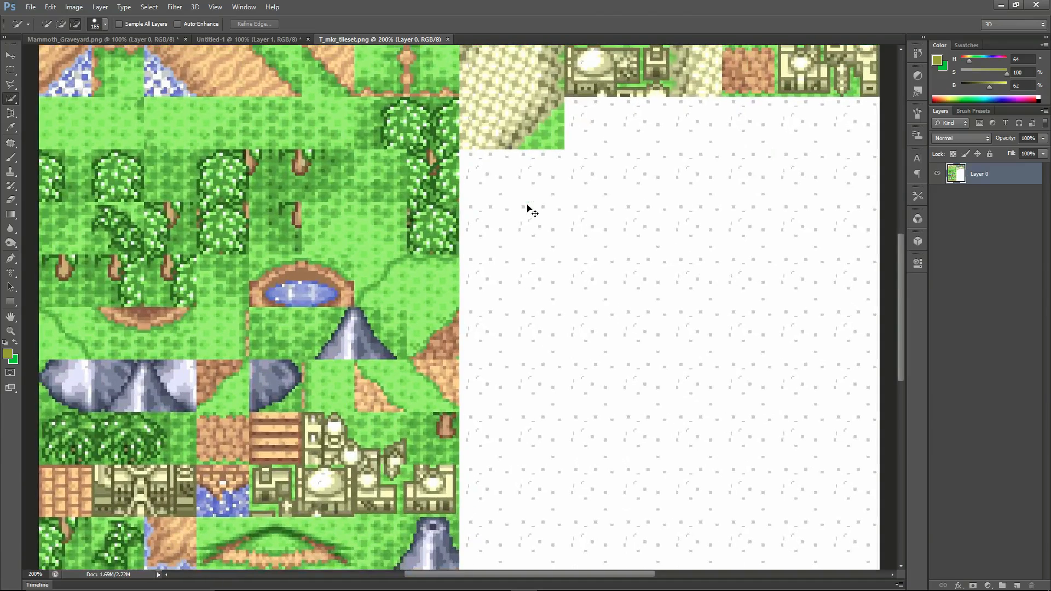
pyautogui.scroll(5, 459, 307)
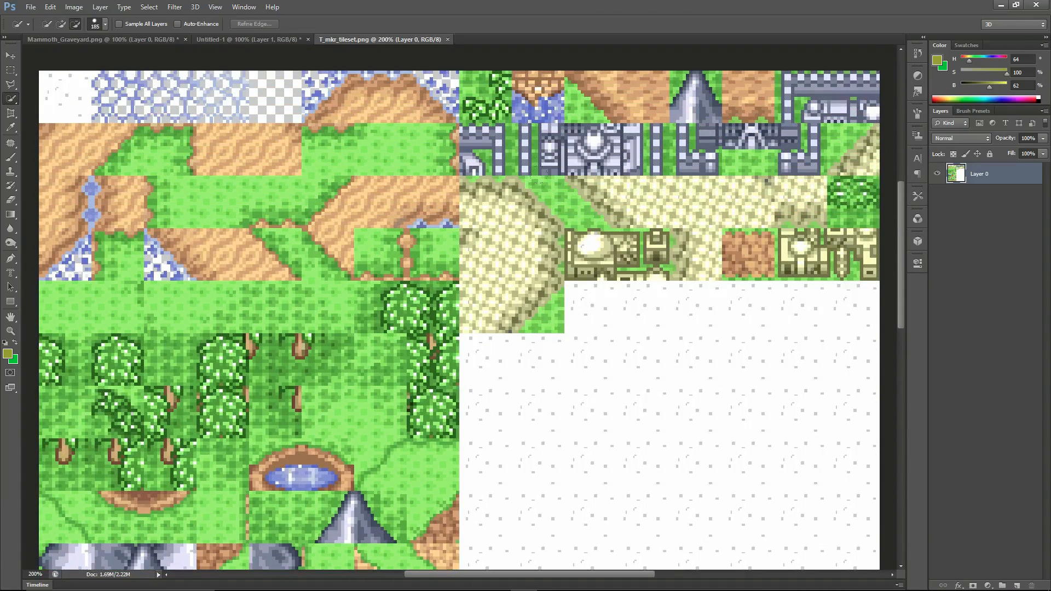
pyautogui.scroll(1, 459, 307)
pyautogui.moveTo(567, 573); pyautogui.dragTo(609, 567)
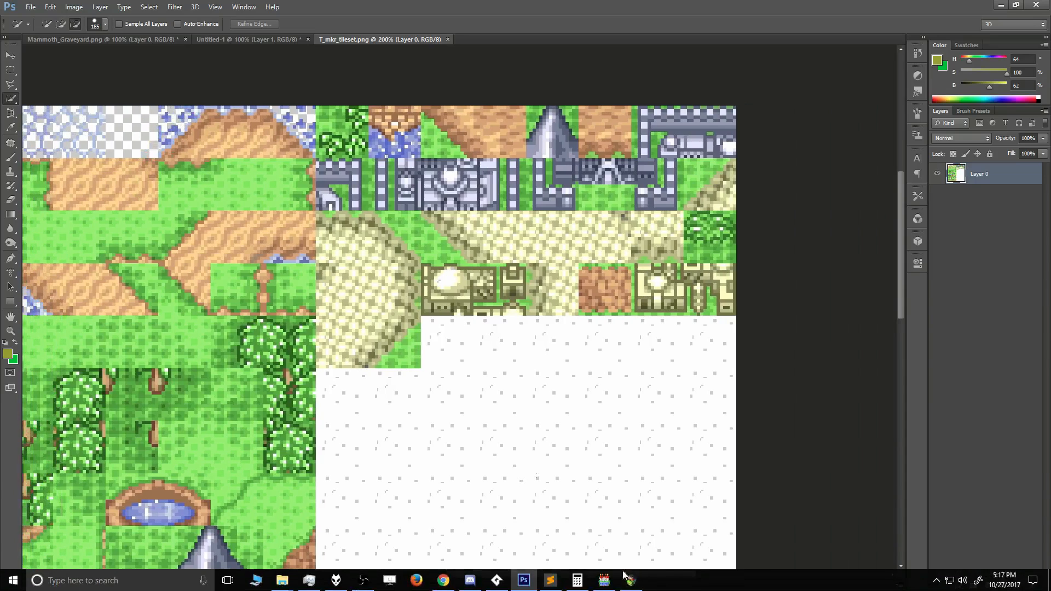
pyautogui.click(633, 579)
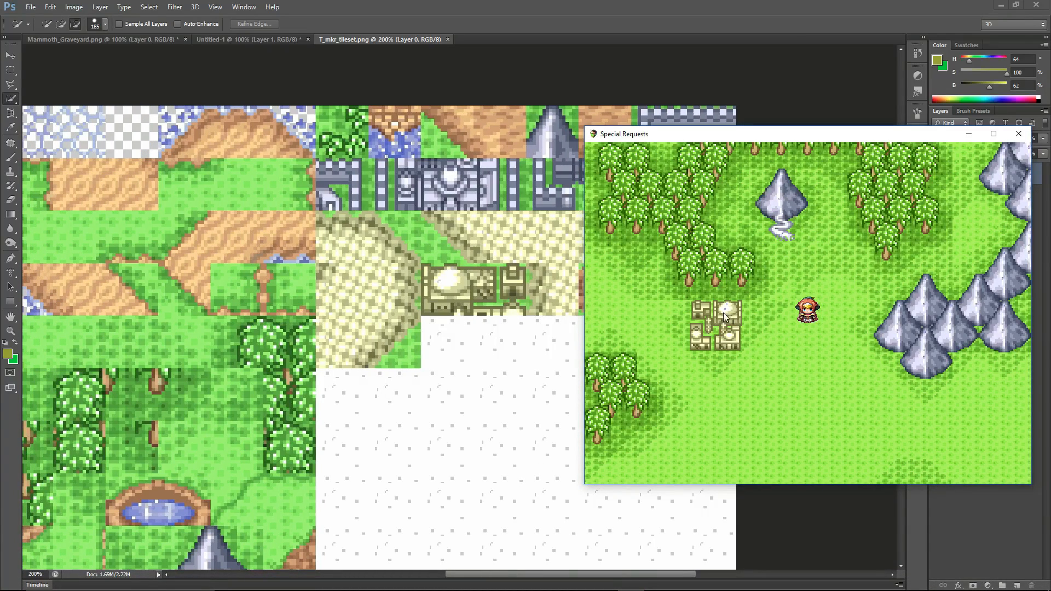
# Sample the white of the town dome and paint over its transparent specks with the Pencil tool.
pyautogui.click(11, 130)
pyautogui.click(17, 128)
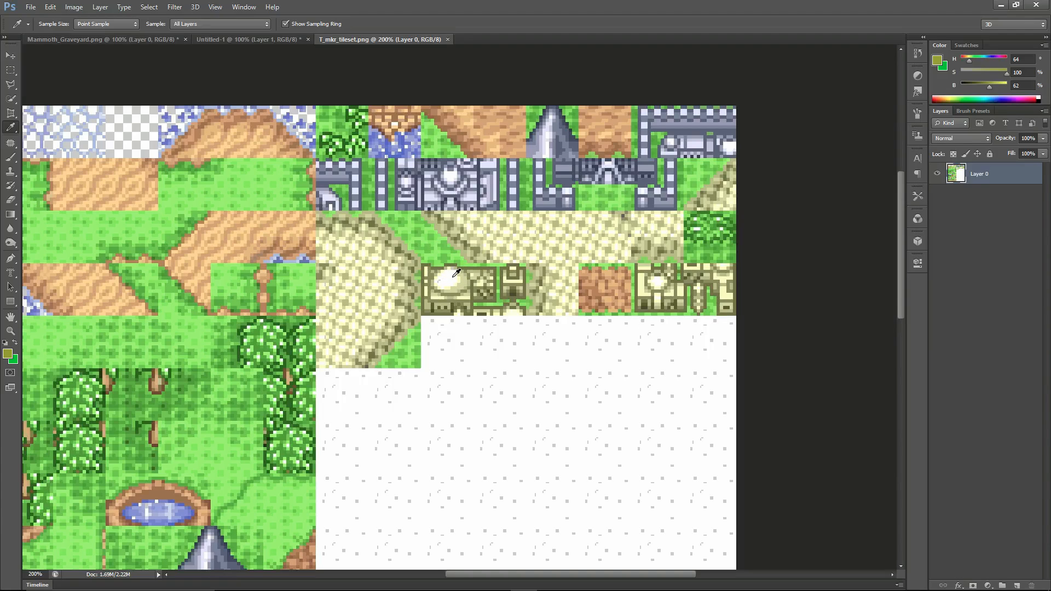
pyautogui.click(452, 277)
pyautogui.click(11, 157)
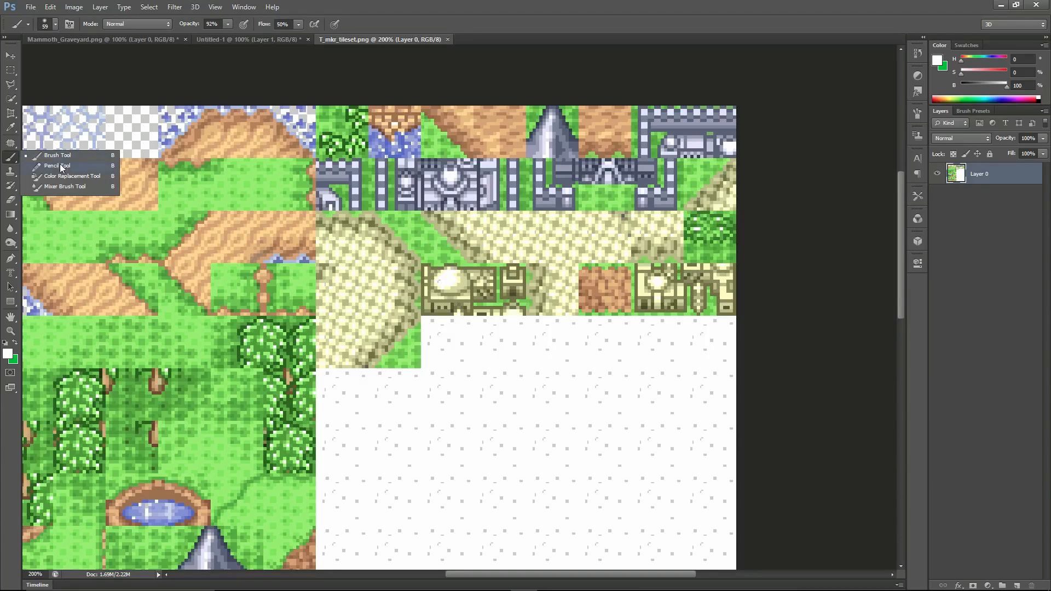
pyautogui.click(60, 166)
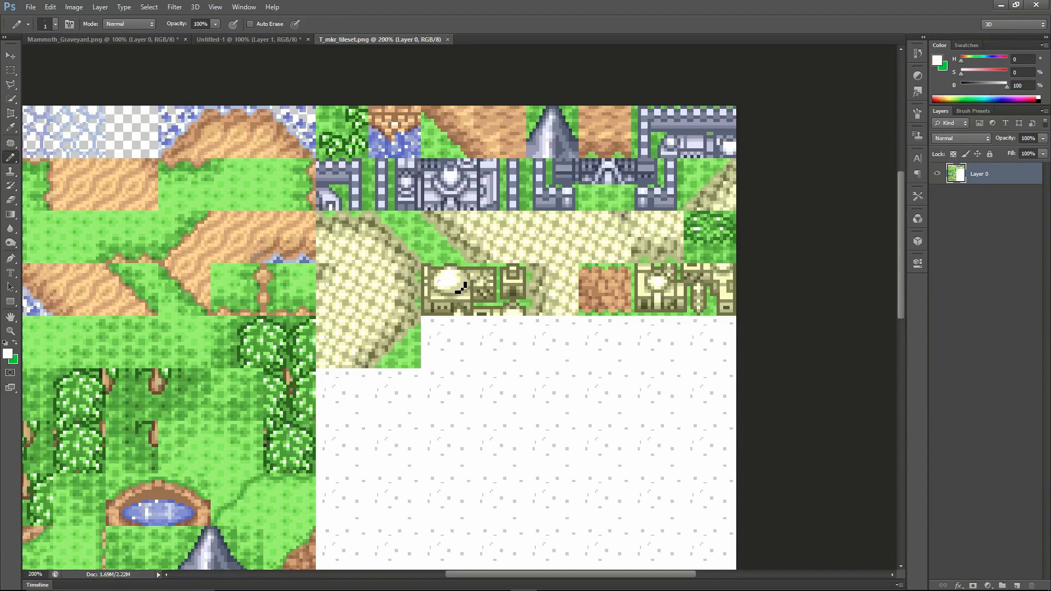
pyautogui.moveTo(445, 289); pyautogui.dragTo(454, 280)
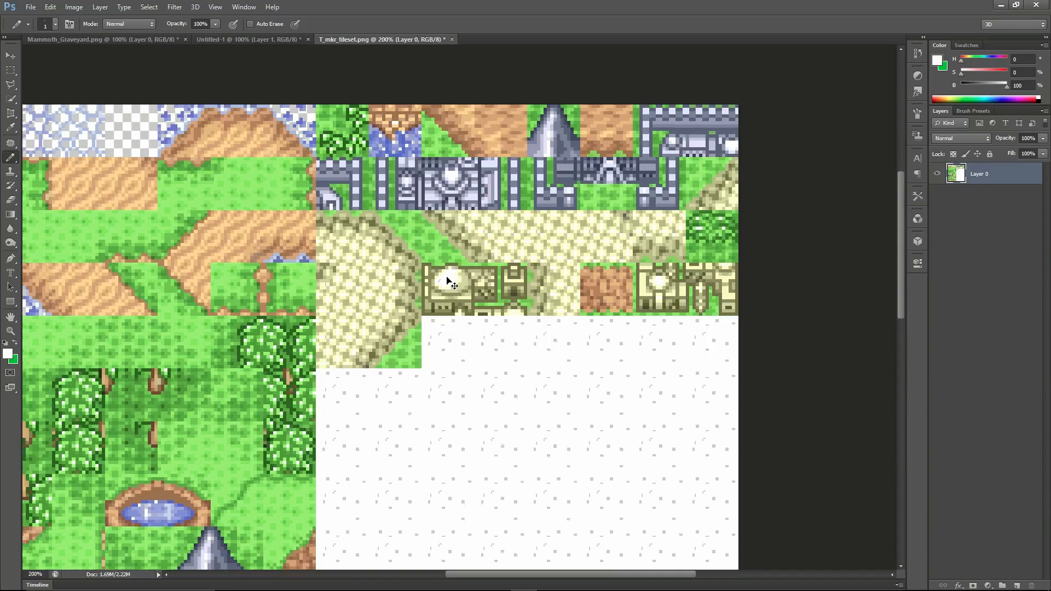
# Fill the remaining transparent pixels at the dome's top in white, comparing the tile with the town in the playtest.
pyautogui.keyDown('alt'); pyautogui.scroll(4, 454, 282); pyautogui.keyUp('alt')
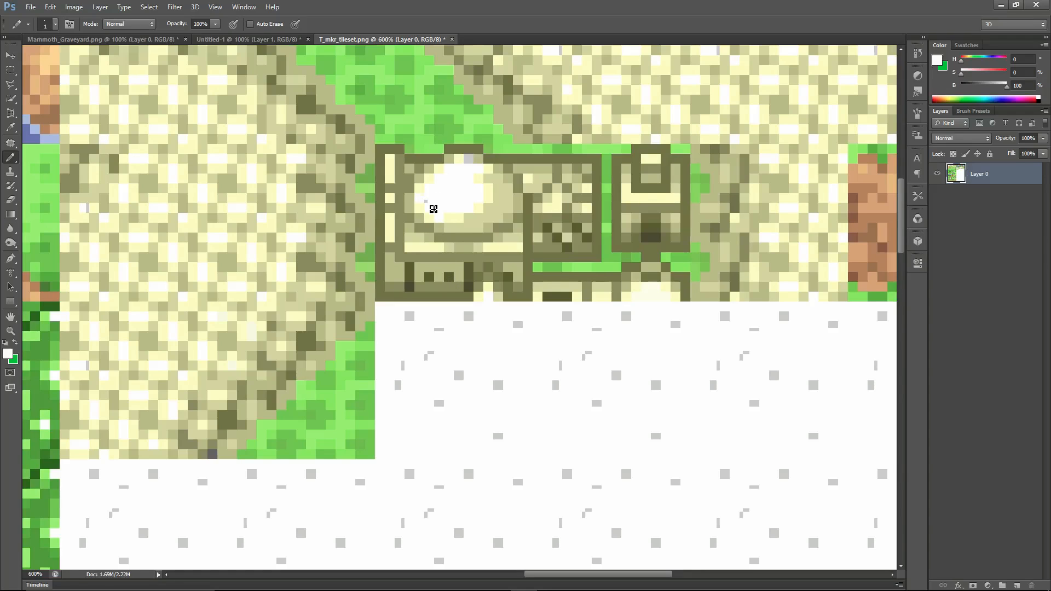
pyautogui.hotkey('alt', 'Tab')
pyautogui.hotkey('alt', 'Tab')
pyautogui.hotkey('alt', 'shift', 'Tab')
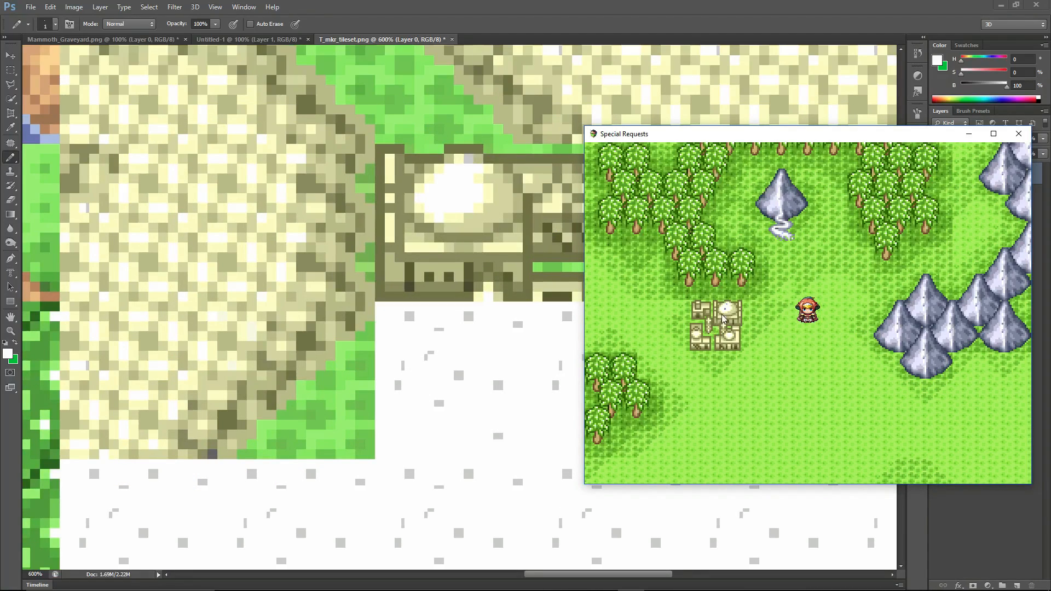
pyautogui.click(462, 179)
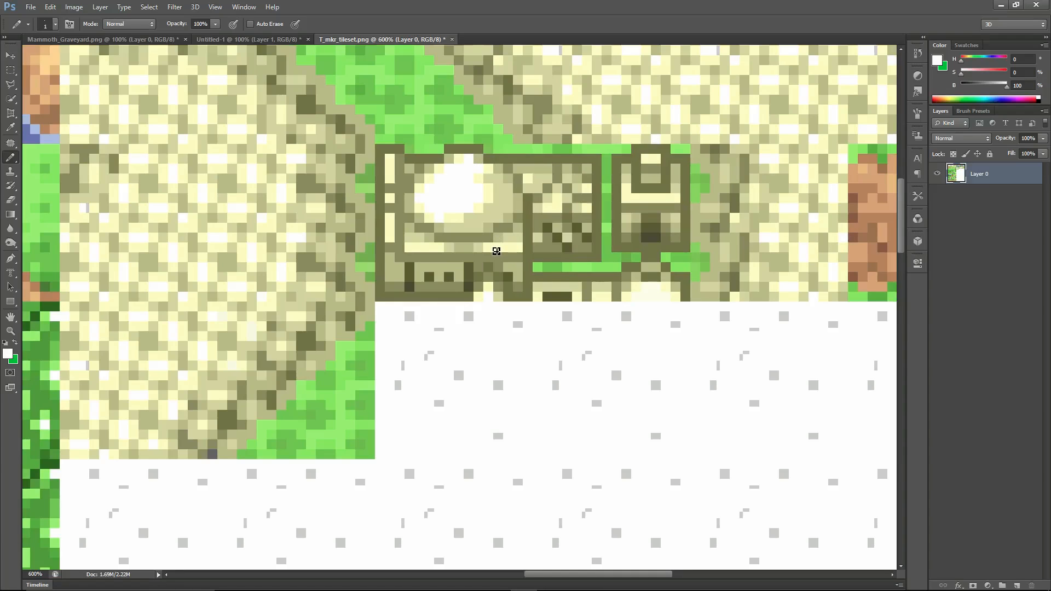
pyautogui.hotkey('alt', 'Tab')
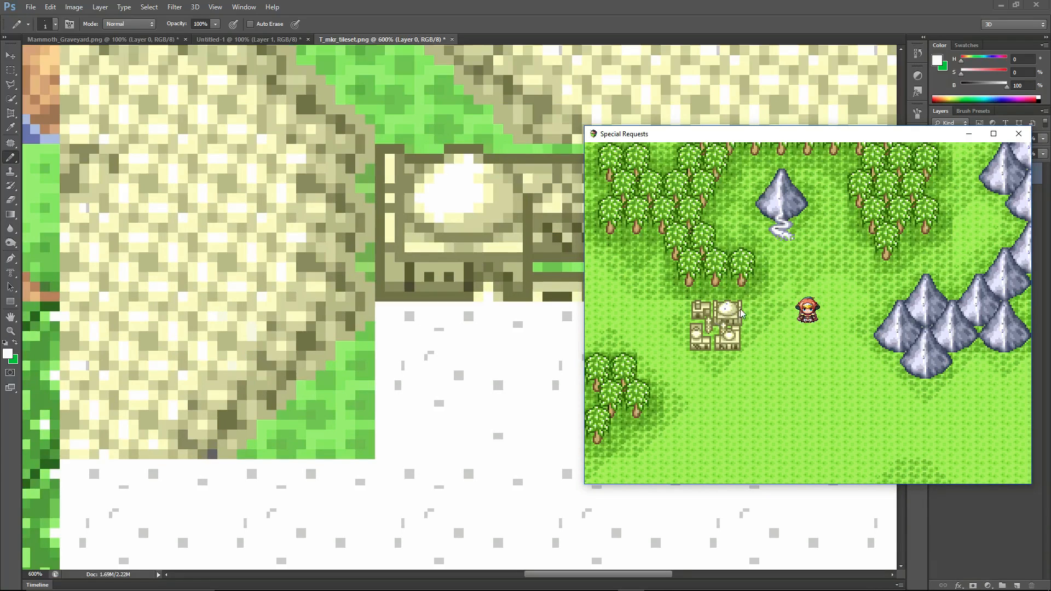
# Fill the transparent specks on the large dome in the lower town tiles of T_mkr_tileset.png with white.
pyautogui.scroll(-1, 507, 272)
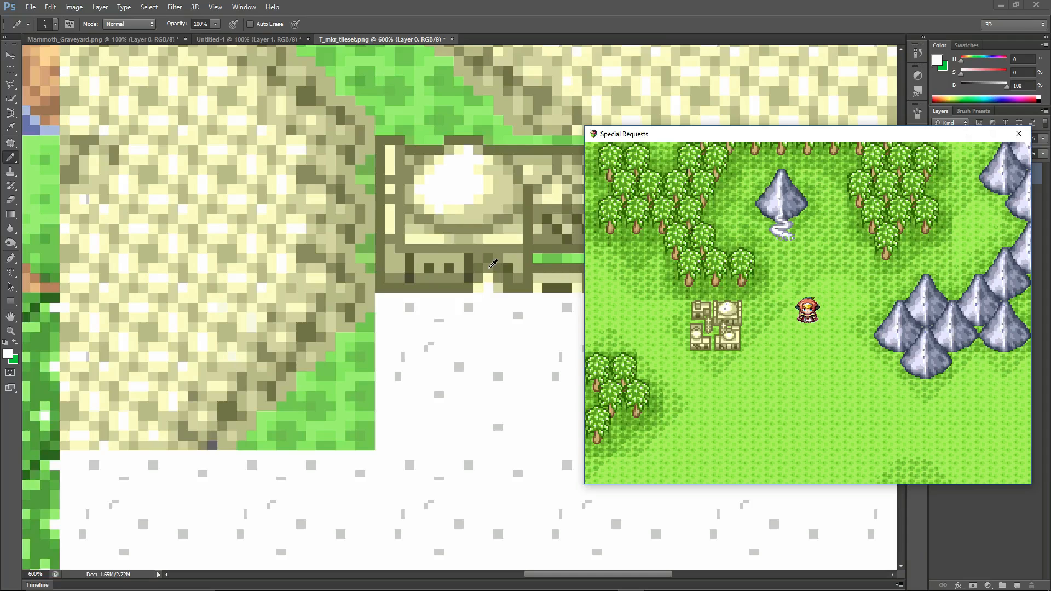
pyautogui.click(505, 16)
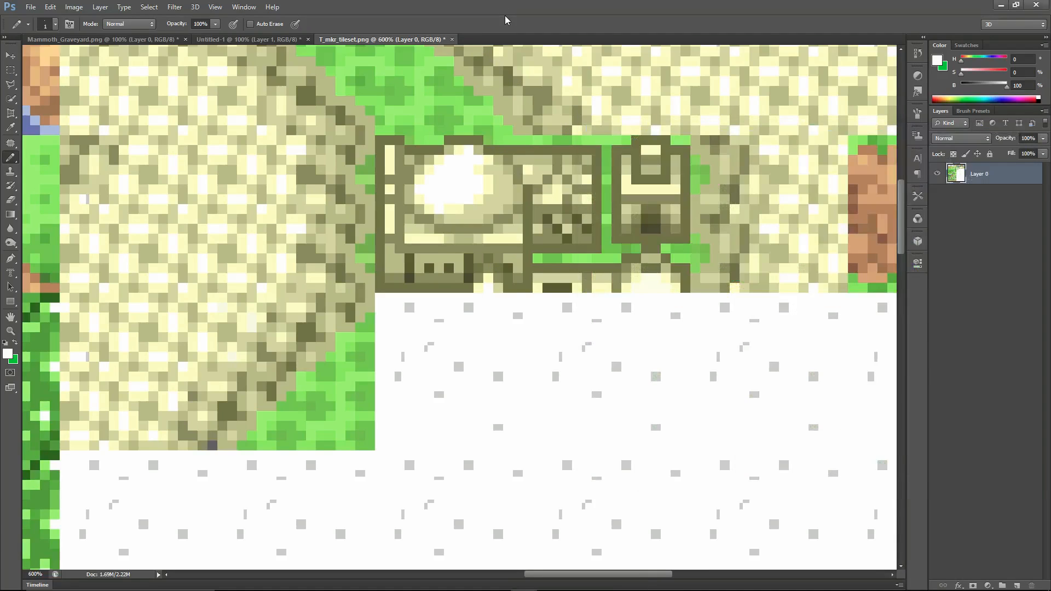
pyautogui.hotkey('ctrl', '-')
pyautogui.hotkey('ctrl', '-')
pyautogui.hotkey('ctrl', '-')
pyautogui.hotkey('ctrl', '-')
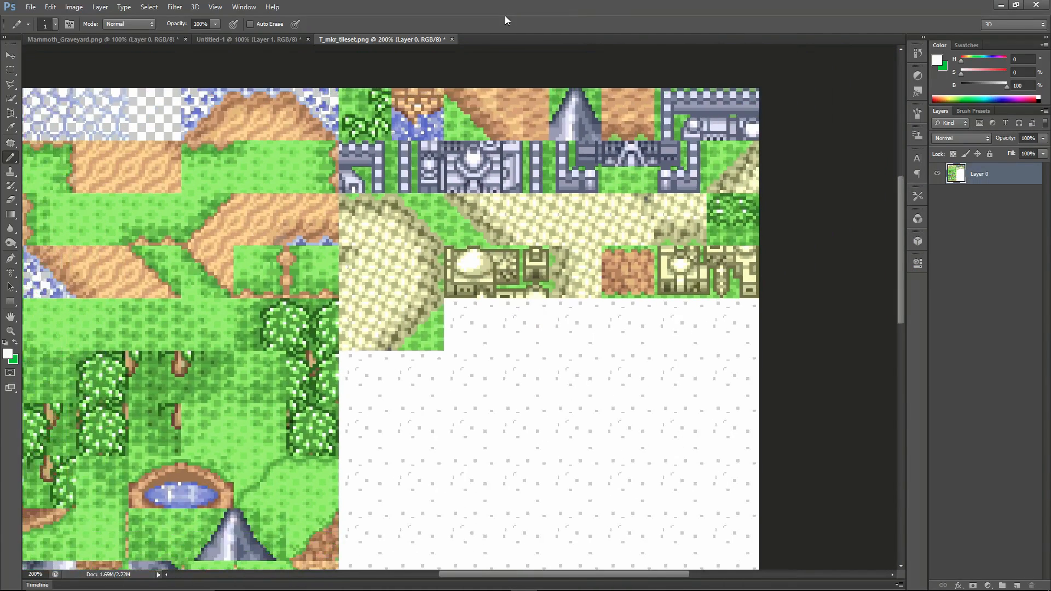
pyautogui.hotkey('ctrl', '-')
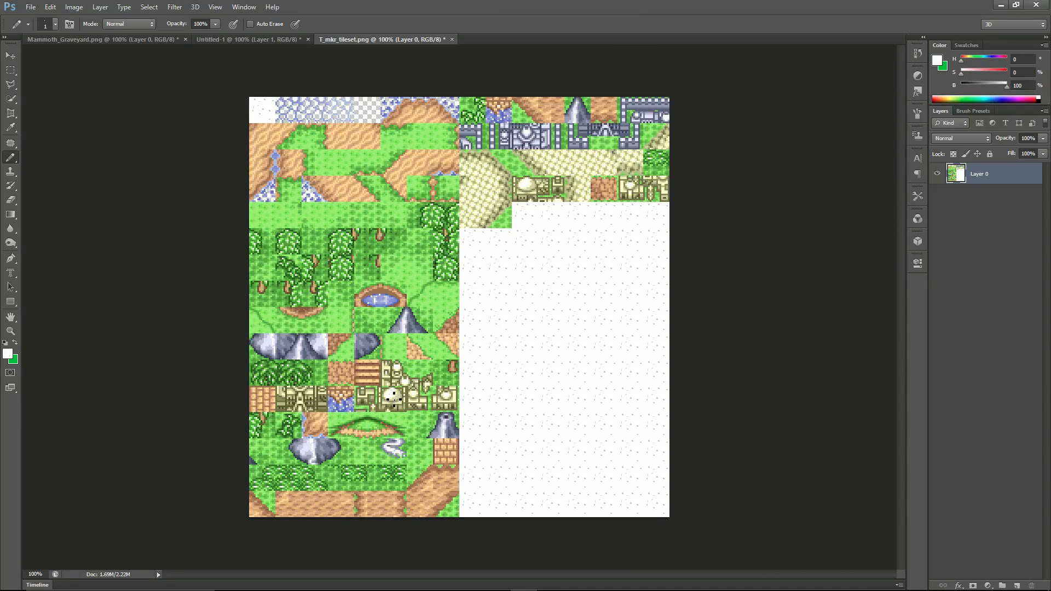
pyautogui.hotkey('ctrl', '+')
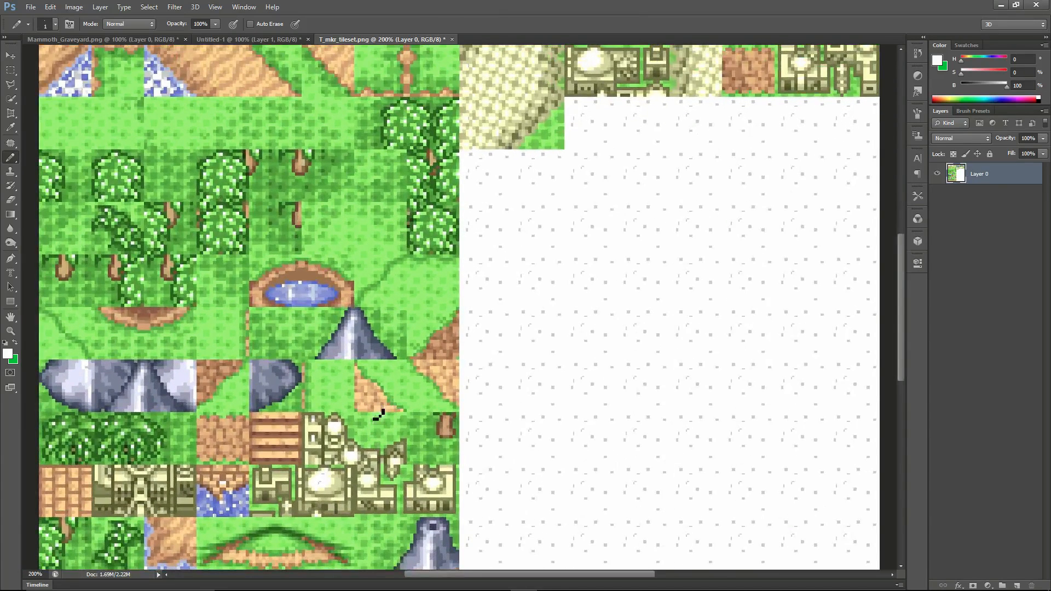
pyautogui.scroll(-5, 318, 405)
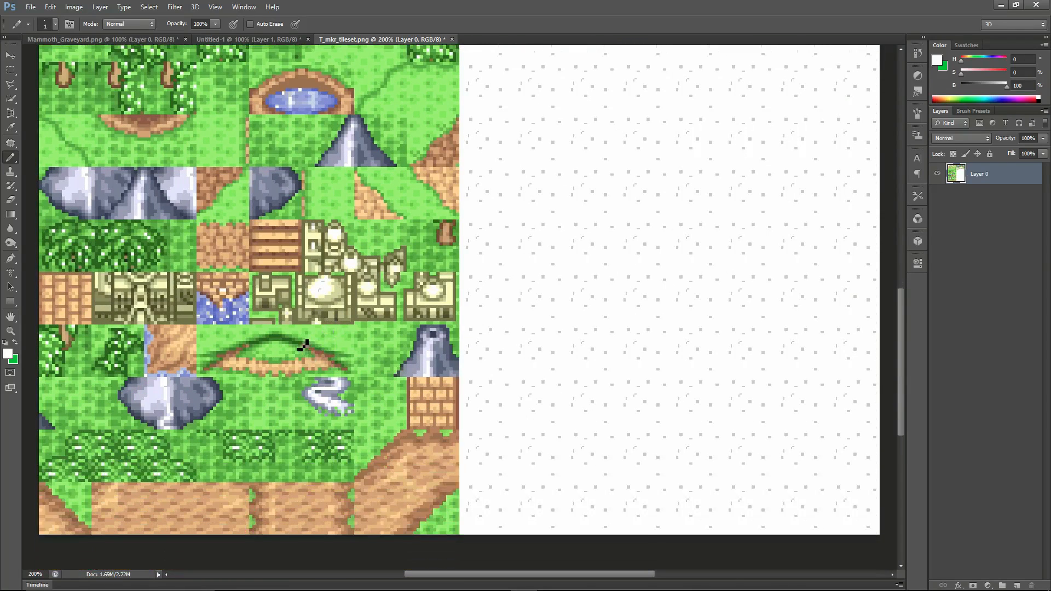
pyautogui.hotkey('ctrl', '+')
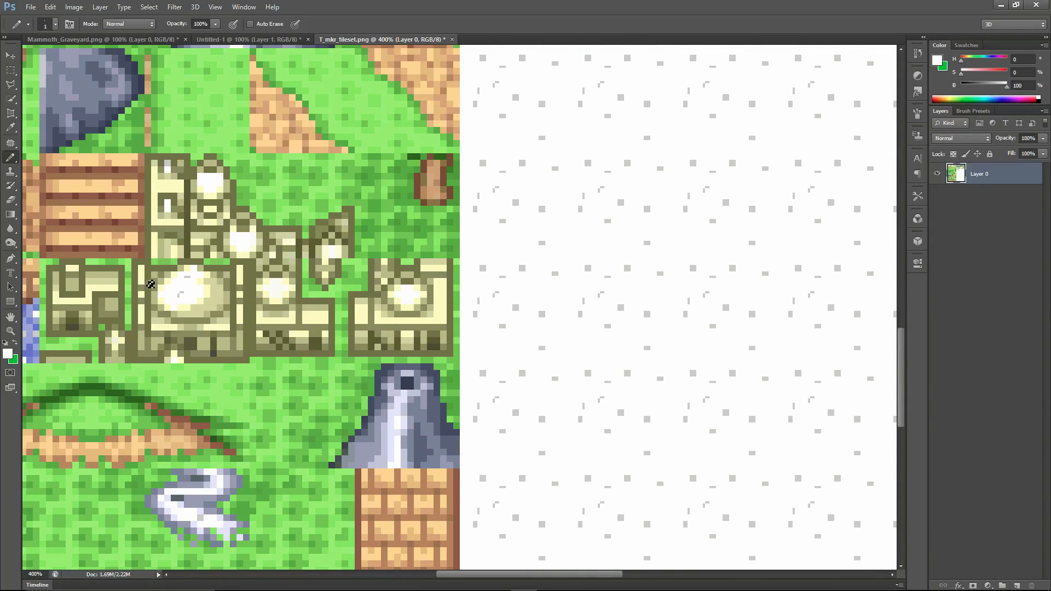
pyautogui.moveTo(189, 297); pyautogui.dragTo(199, 284)
# Examine the mountain, white swirl, bush and path tiles in the lower part of the tileset for leftover transparent specks.
pyautogui.moveTo(540, 575); pyautogui.dragTo(430, 575)
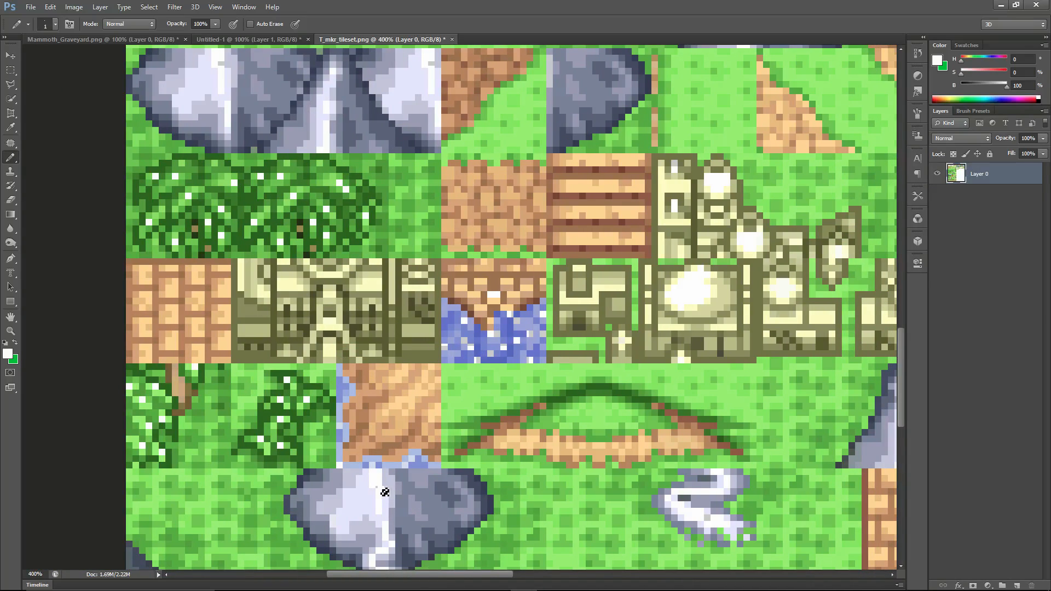
pyautogui.scroll(-2, 395, 546)
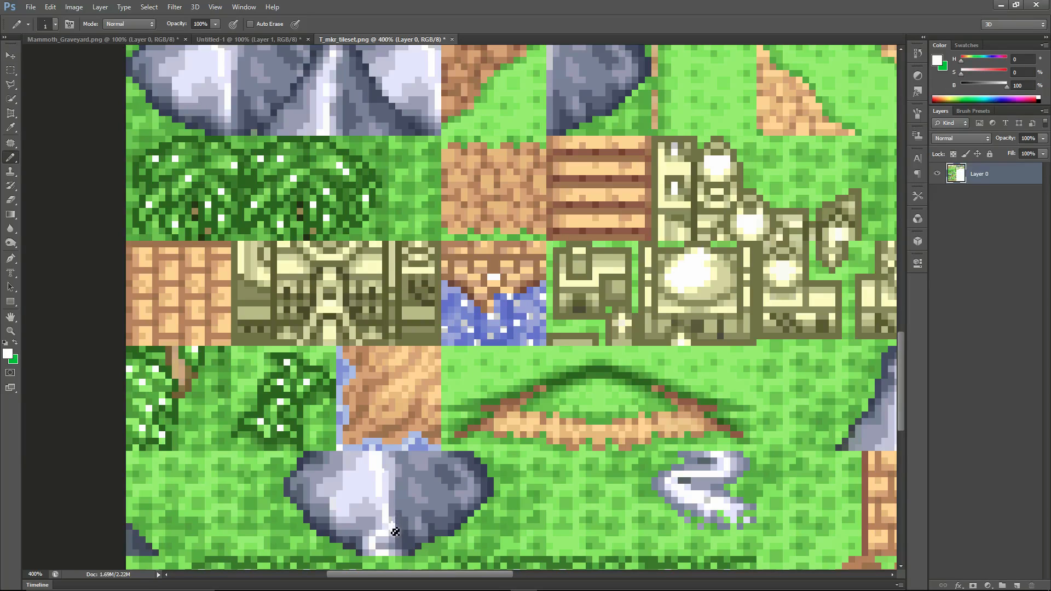
pyautogui.scroll(-2, 396, 530)
pyautogui.scroll(-2, 453, 485)
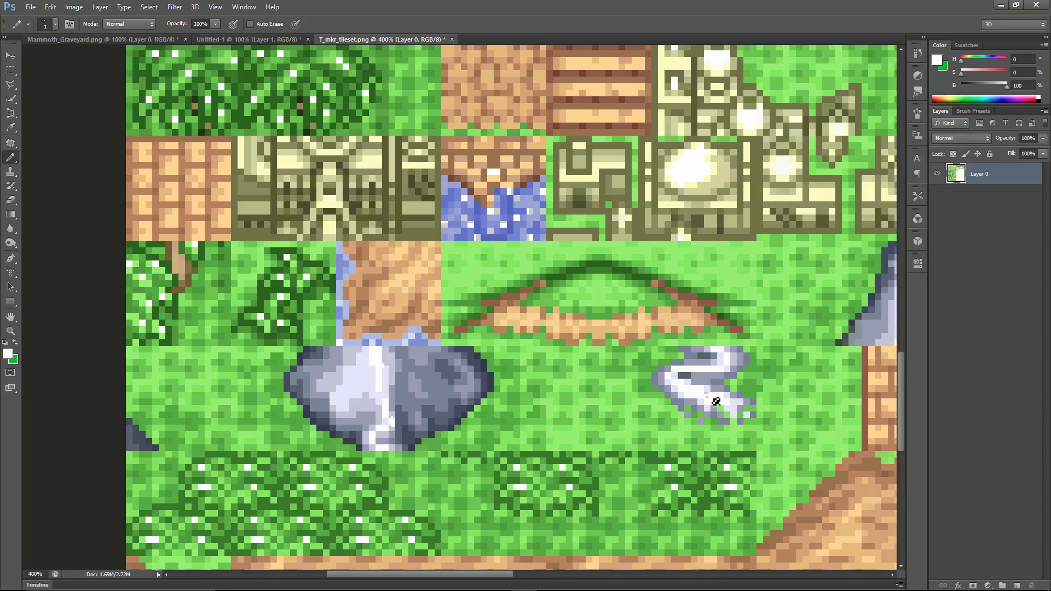
pyautogui.scroll(-2, 505, 451)
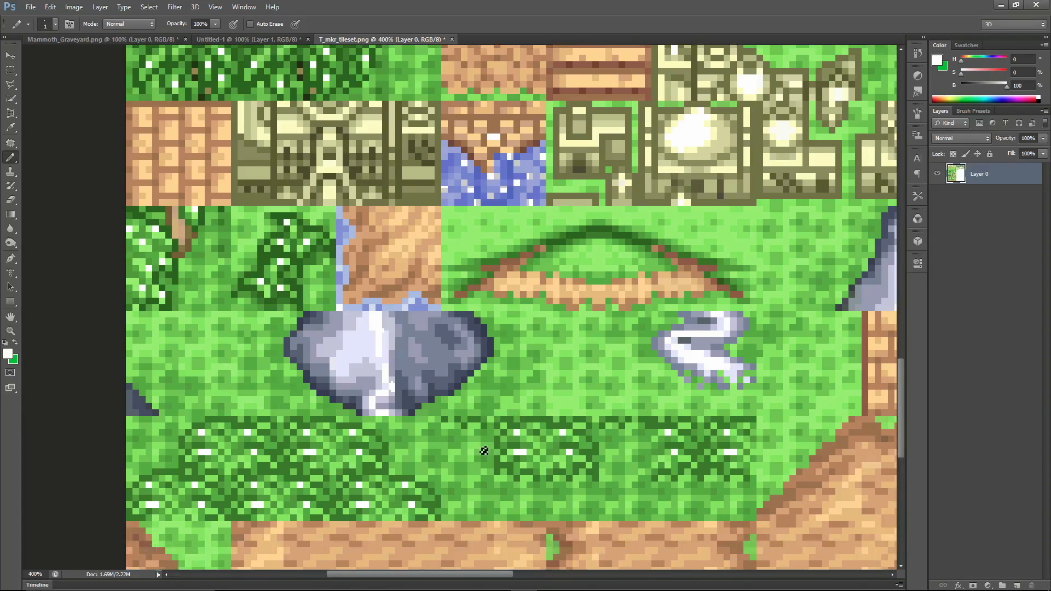
pyautogui.scroll(-3, 460, 421)
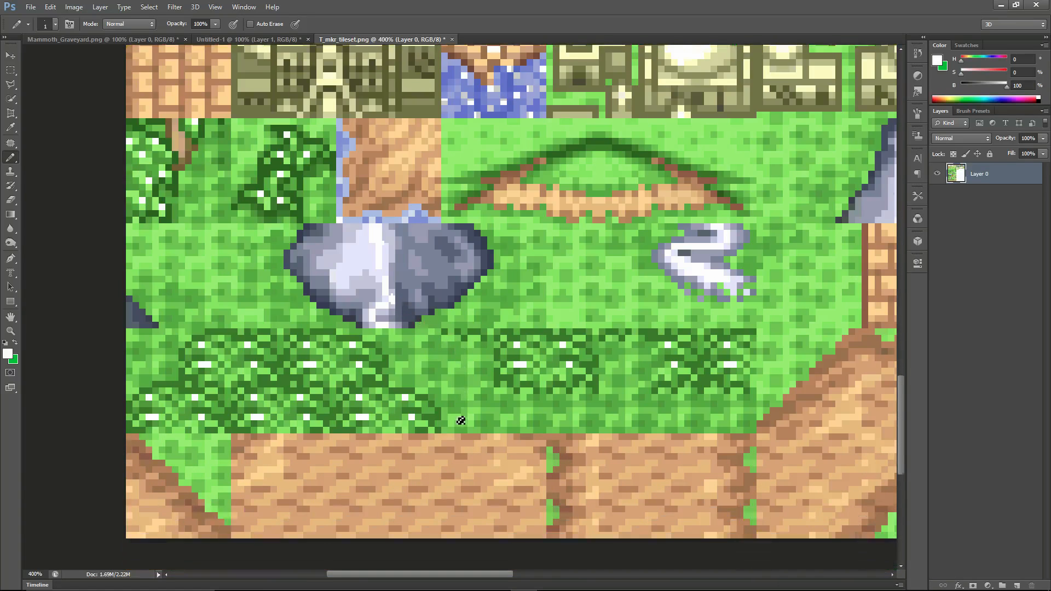
pyautogui.scroll(6, 459, 422)
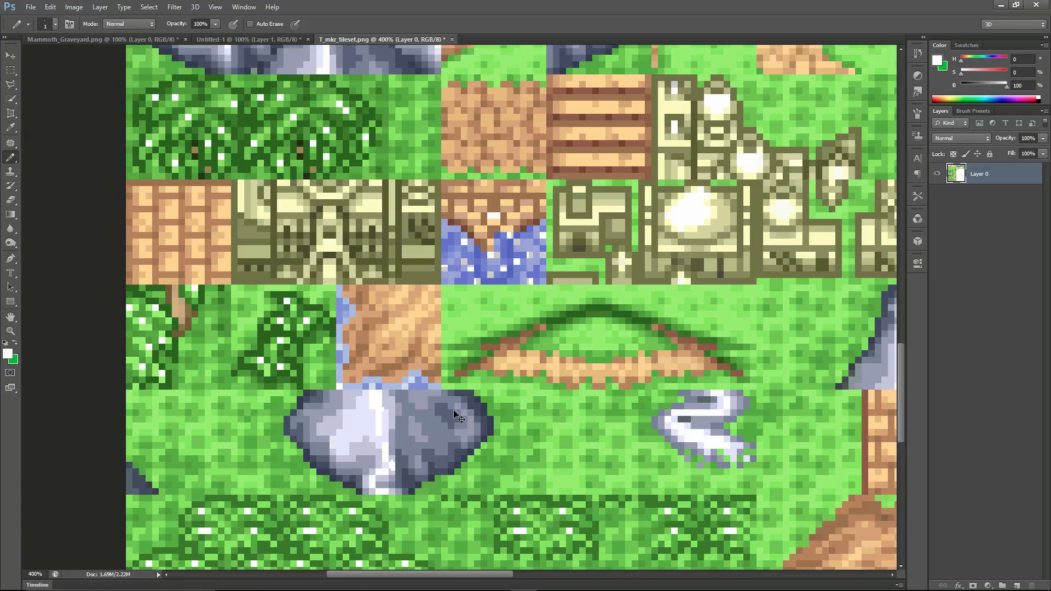
pyautogui.keyDown('alt'); pyautogui.scroll(-3, 453, 410); pyautogui.keyUp('alt')
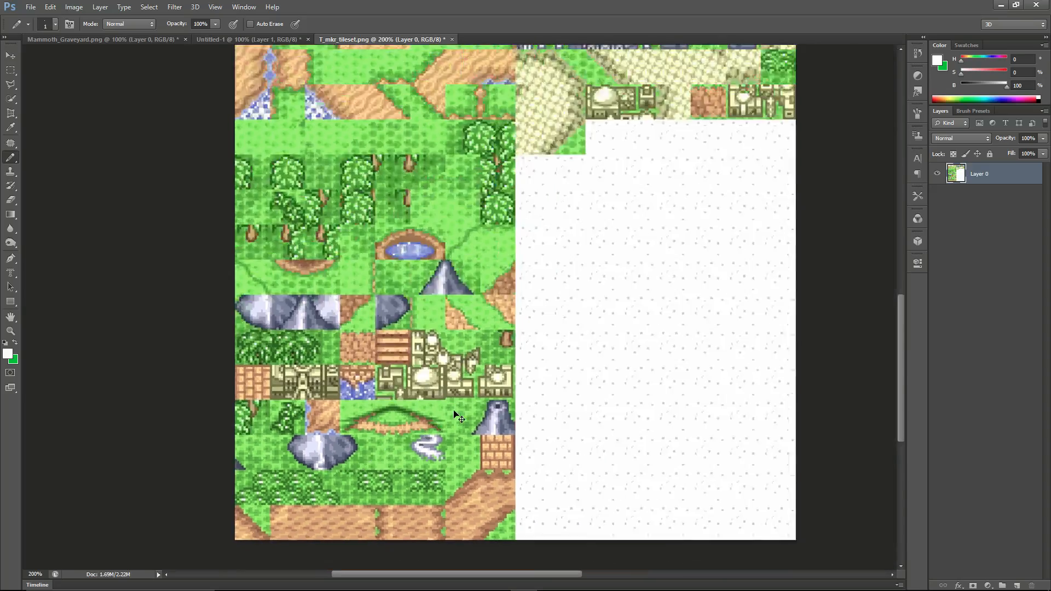
# Switch to the running playtest and walk the party past the town to the river to check the moving water.
pyautogui.hotkey('alt', 'Tab')
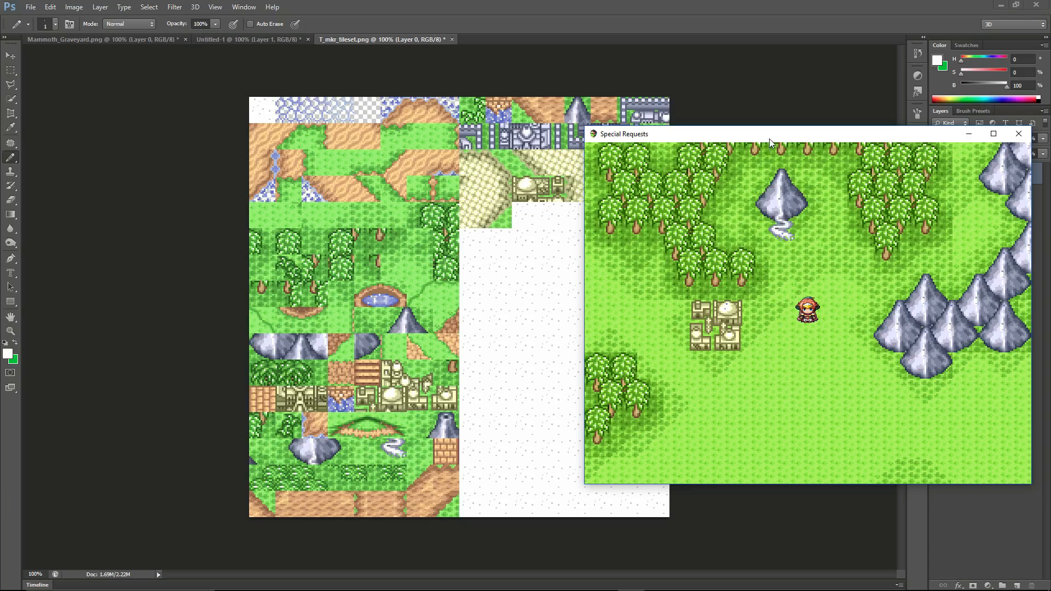
pyautogui.press('Up')
pyautogui.press('Left')
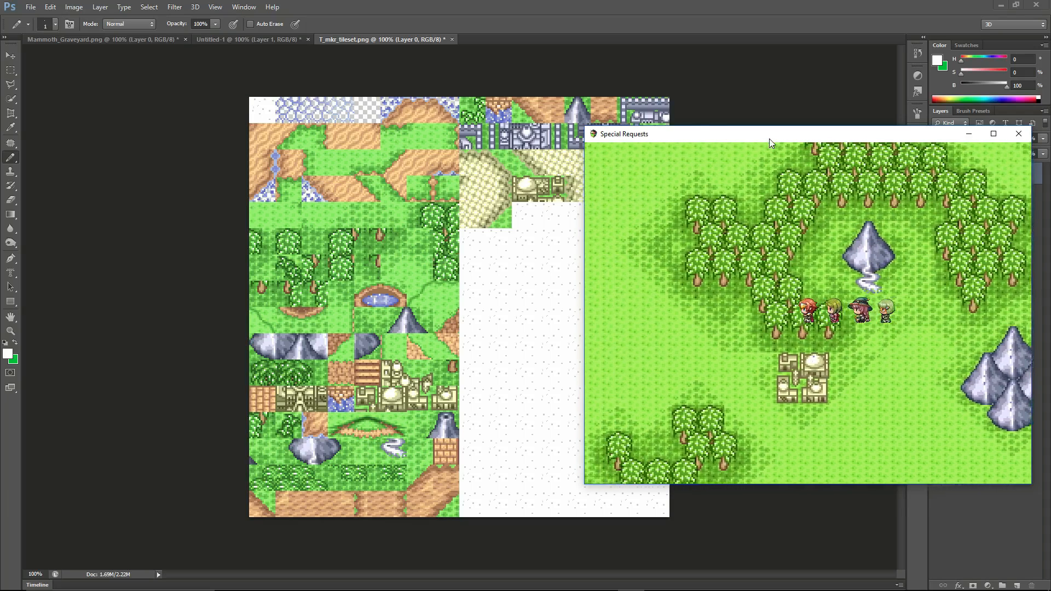
pyautogui.press('Left')
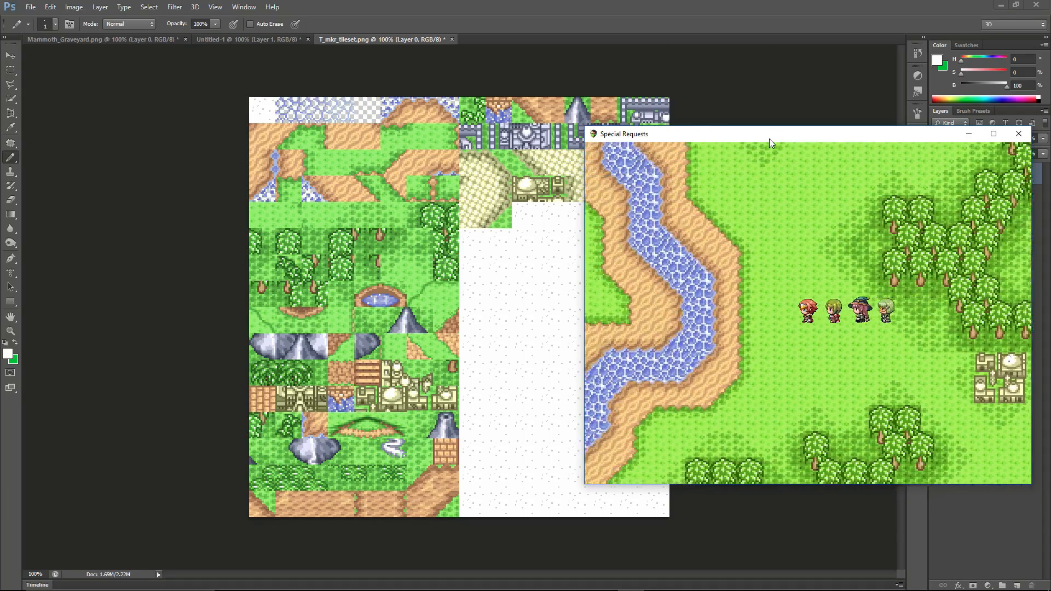
pyautogui.press('Left')
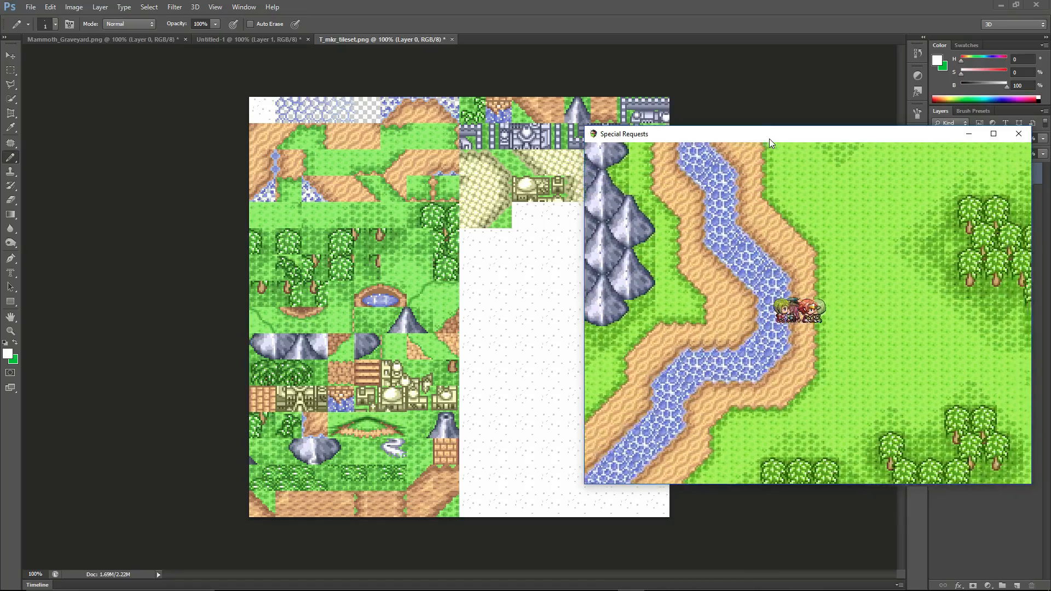
pyautogui.press('Right')
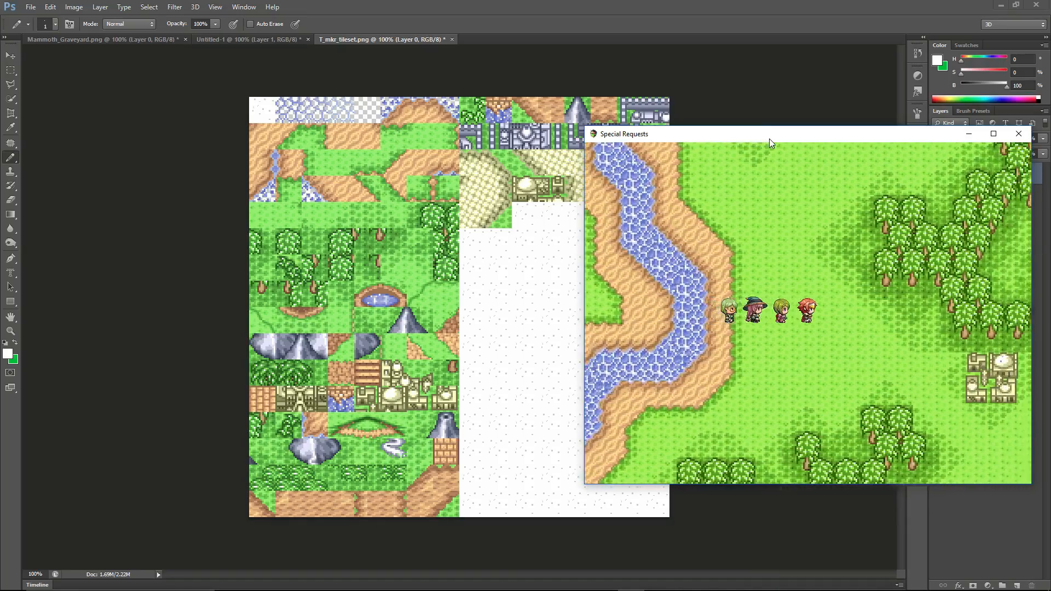
pyautogui.press('Left')
pyautogui.press('Left')
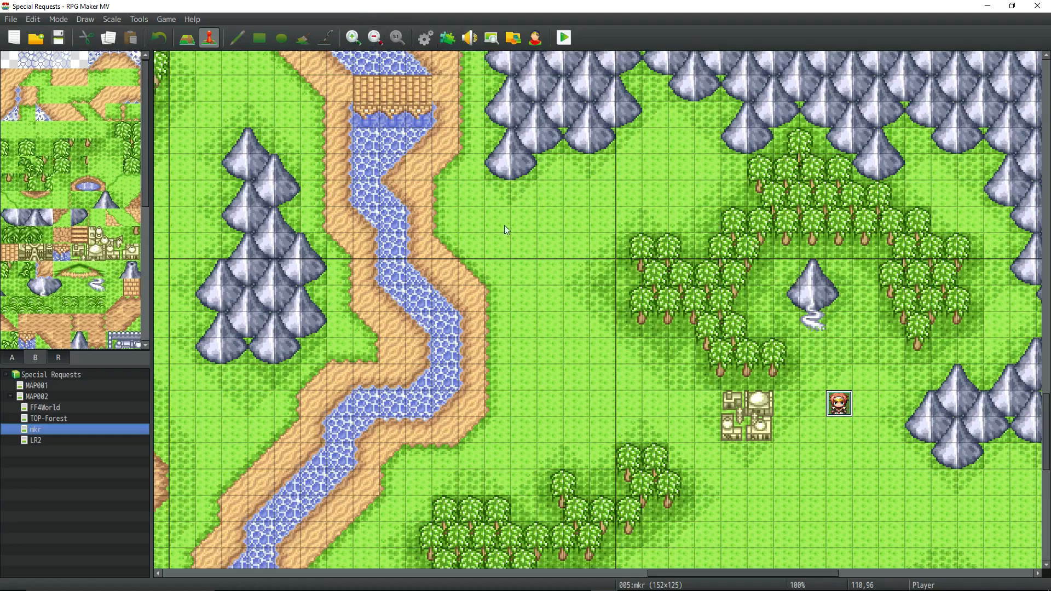
# In RPG Maker MV, change the mkr map's tileset to 0010 mkr2 in its map properties.
pyautogui.click(447, 39)
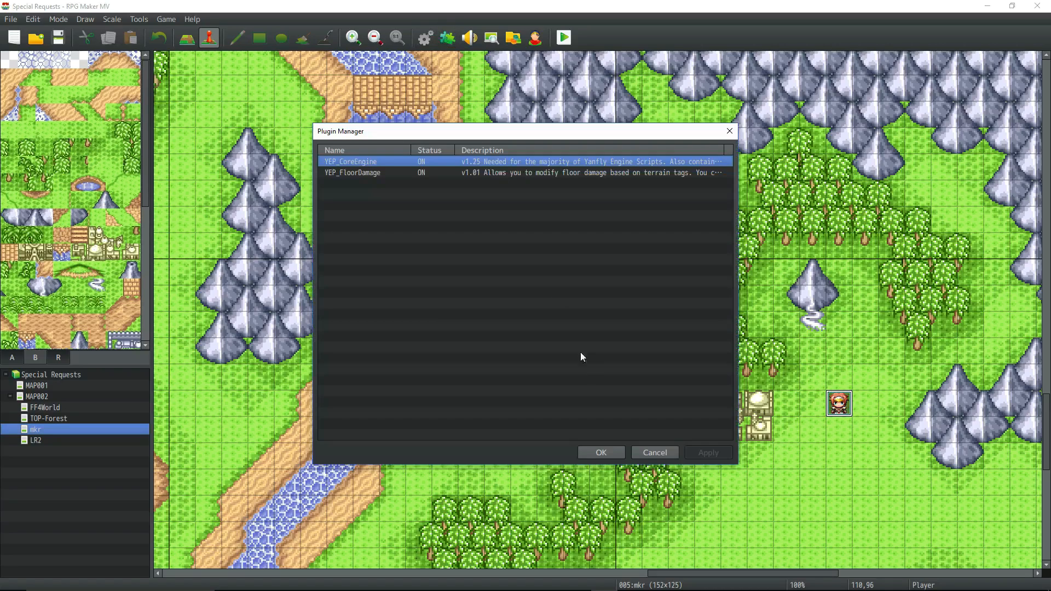
pyautogui.click(602, 452)
pyautogui.rightClick(44, 430)
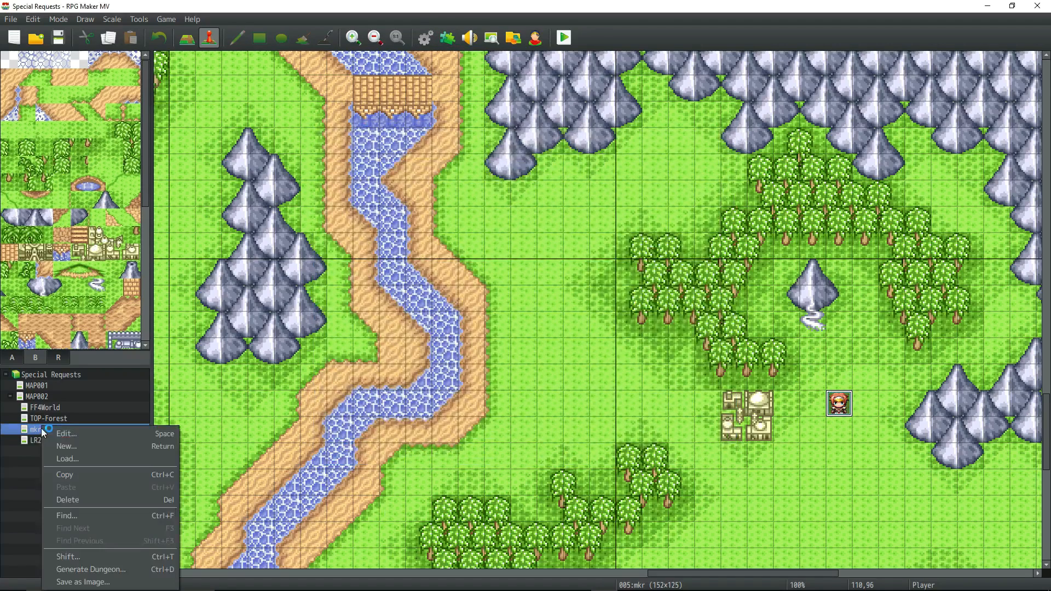
pyautogui.click(73, 436)
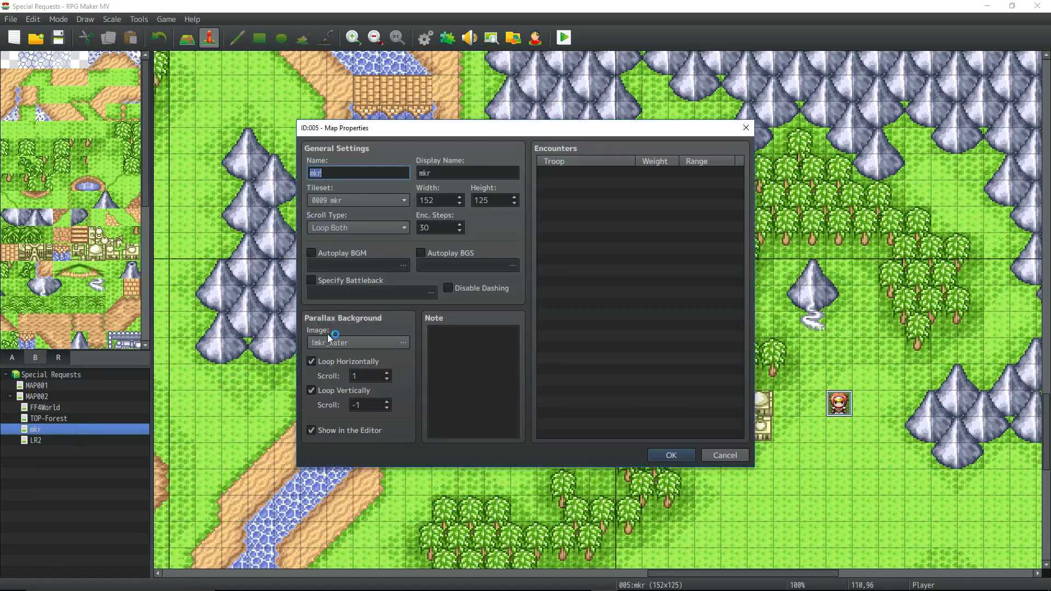
pyautogui.click(405, 201)
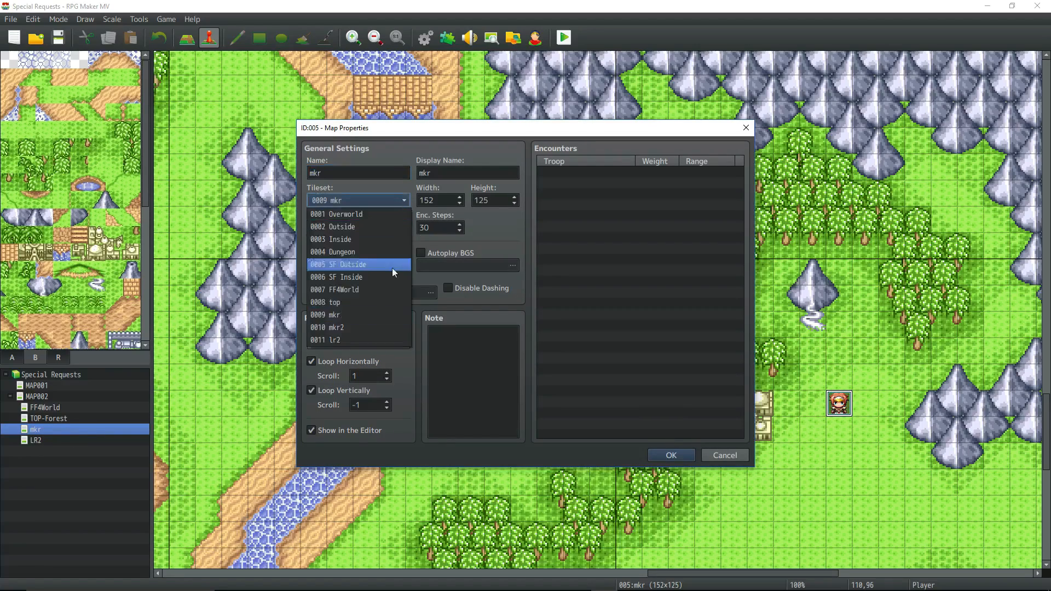
pyautogui.click(368, 327)
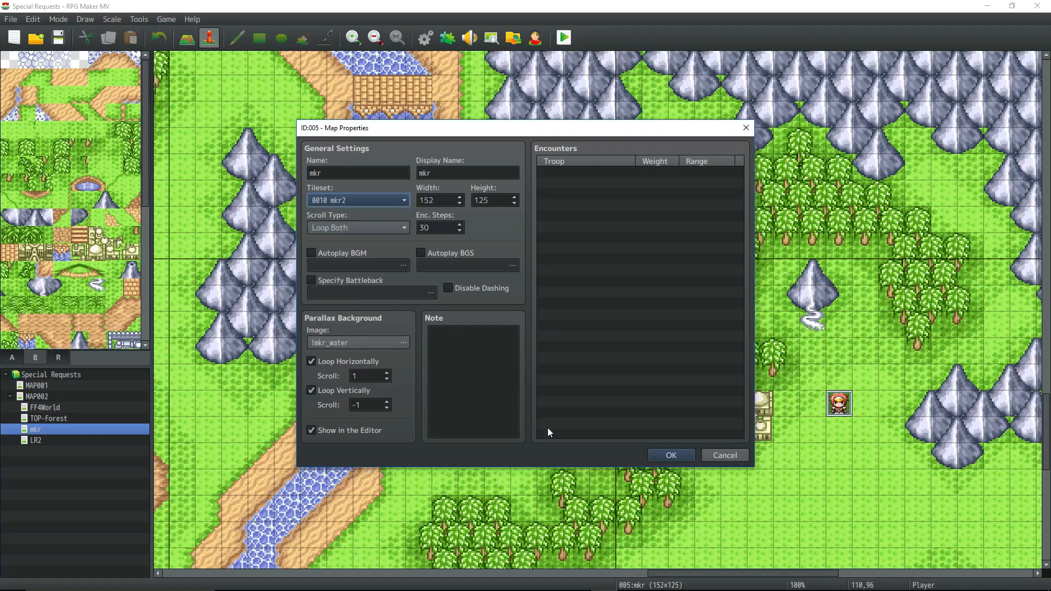
pyautogui.click(688, 460)
# Open the 0010 mkr2 tileset in the database and display its B tiles.
pyautogui.click(431, 43)
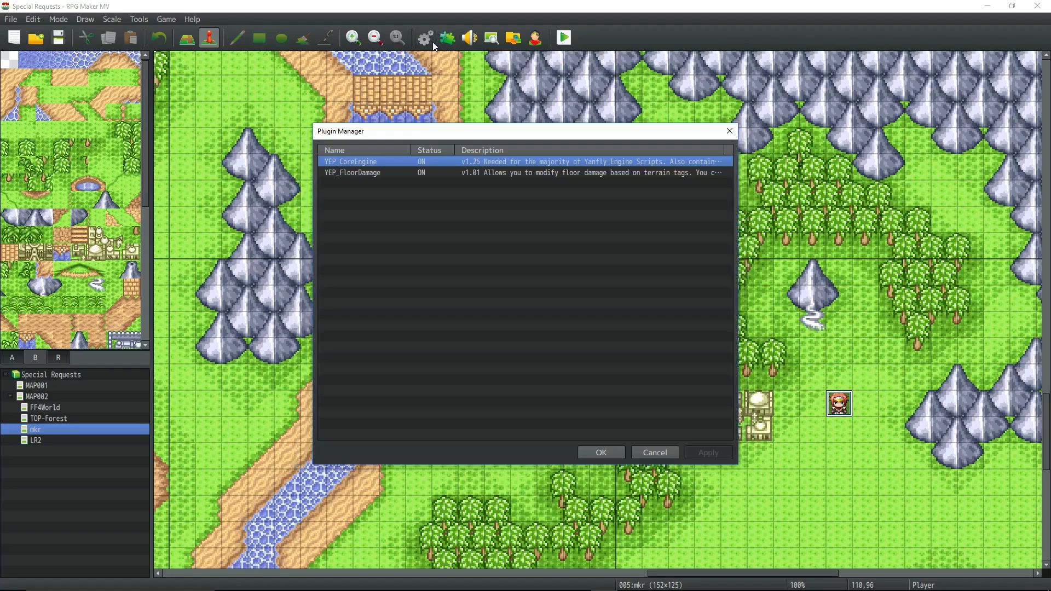
pyautogui.click(597, 453)
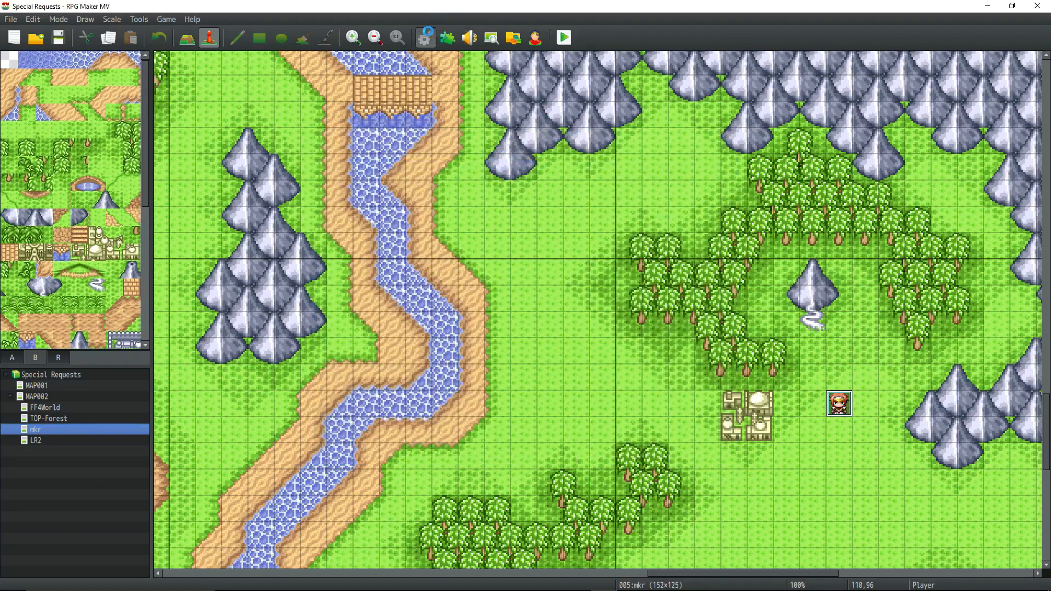
pyautogui.click(426, 37)
pyautogui.click(244, 296)
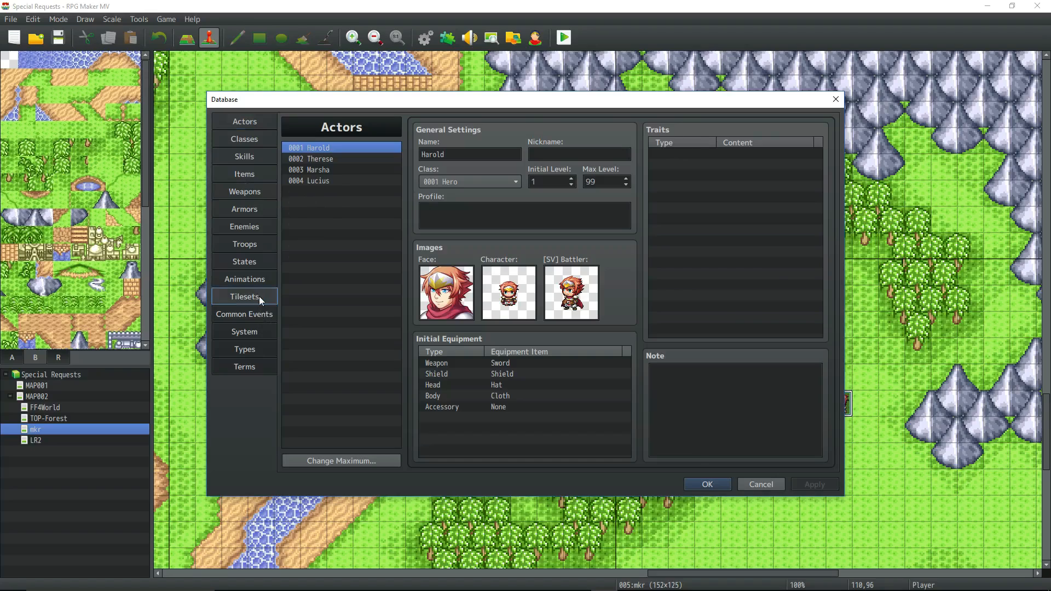
pyautogui.click(331, 247)
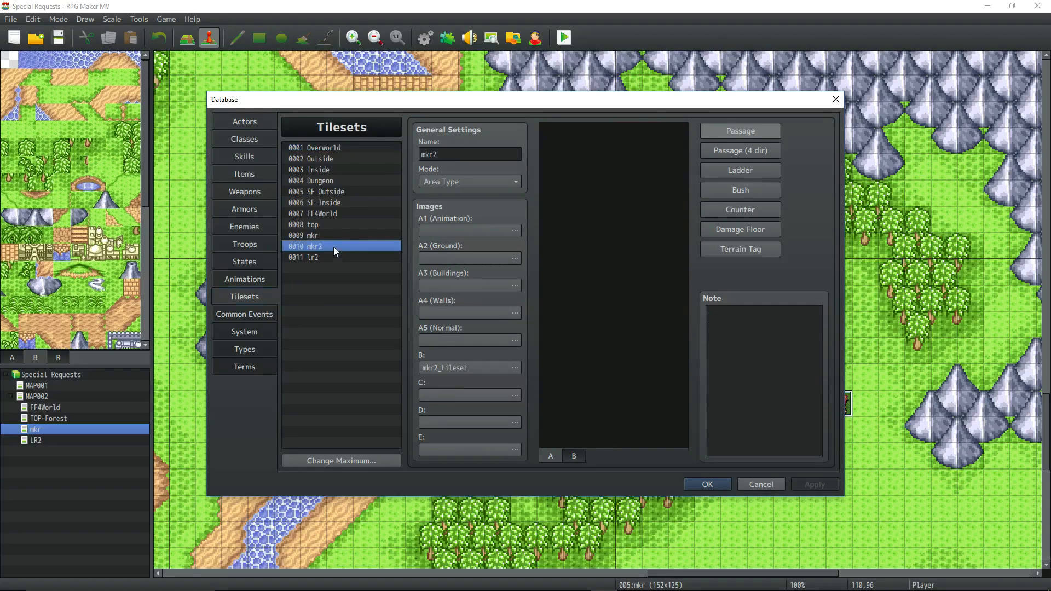
pyautogui.click(575, 457)
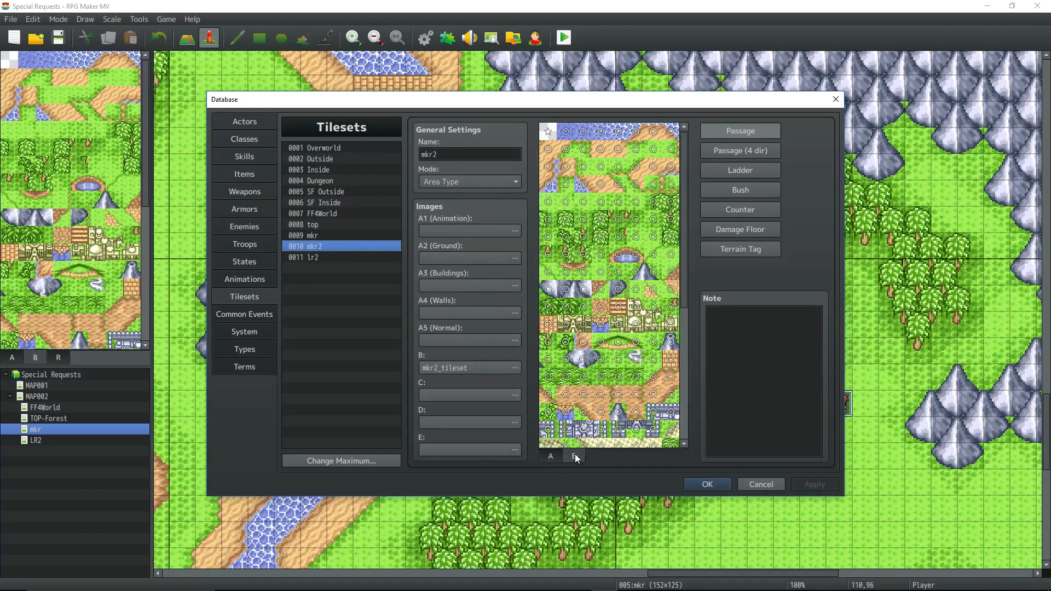
# Compare the B tiles of the 0009 mkr and 0010 mkr2 tilesets, looking through the mkr2 tiles in full.
pyautogui.click(328, 236)
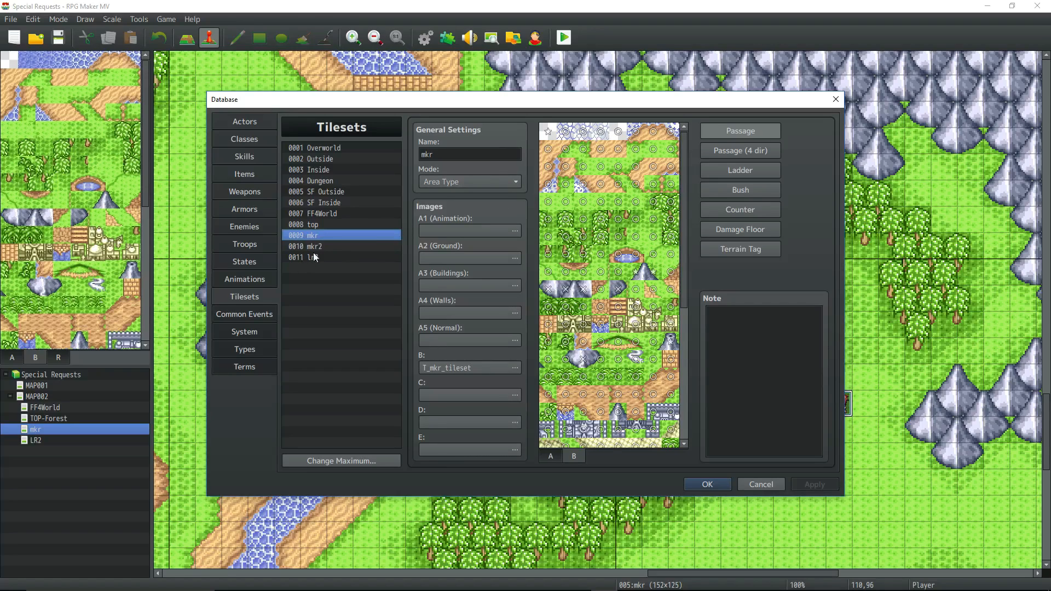
pyautogui.click(329, 247)
pyautogui.click(318, 234)
pyautogui.click(321, 249)
pyautogui.rightClick(323, 235)
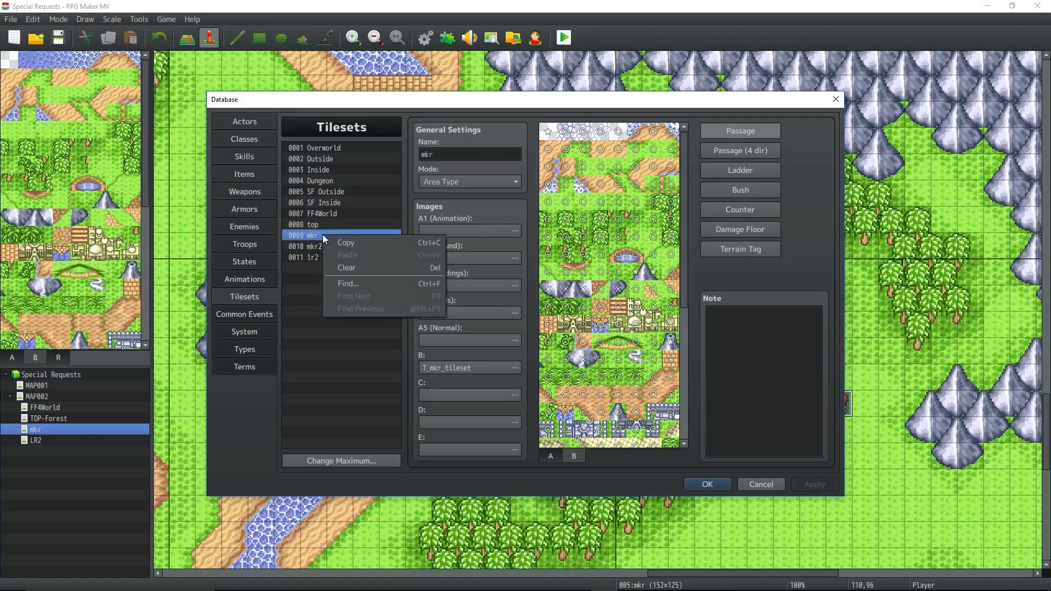
pyautogui.click(314, 247)
pyautogui.click(314, 238)
pyautogui.click(315, 249)
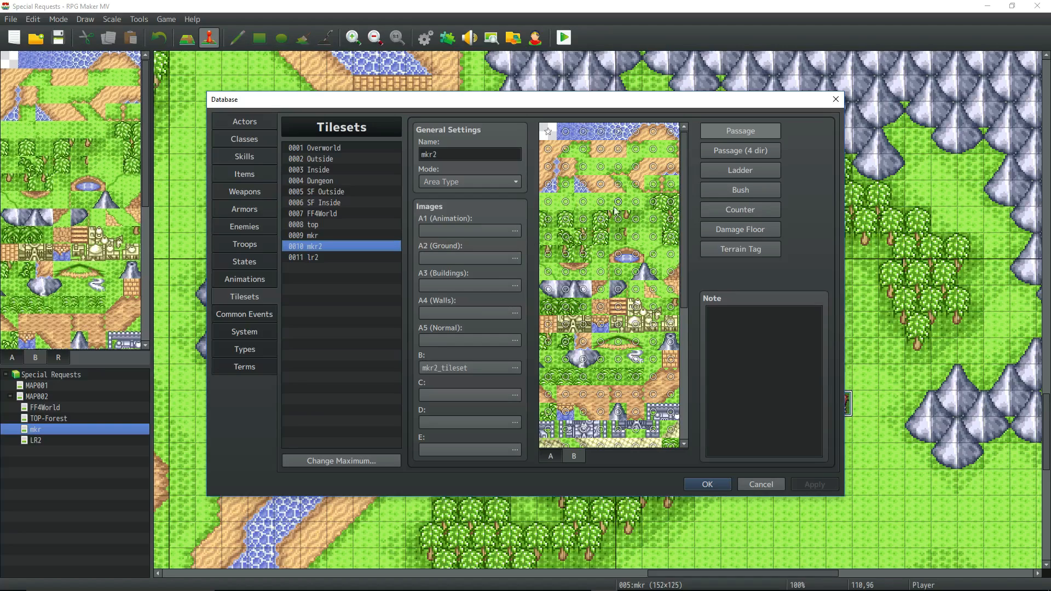
pyautogui.scroll(-1, 609, 261)
pyautogui.scroll(-4, 610, 261)
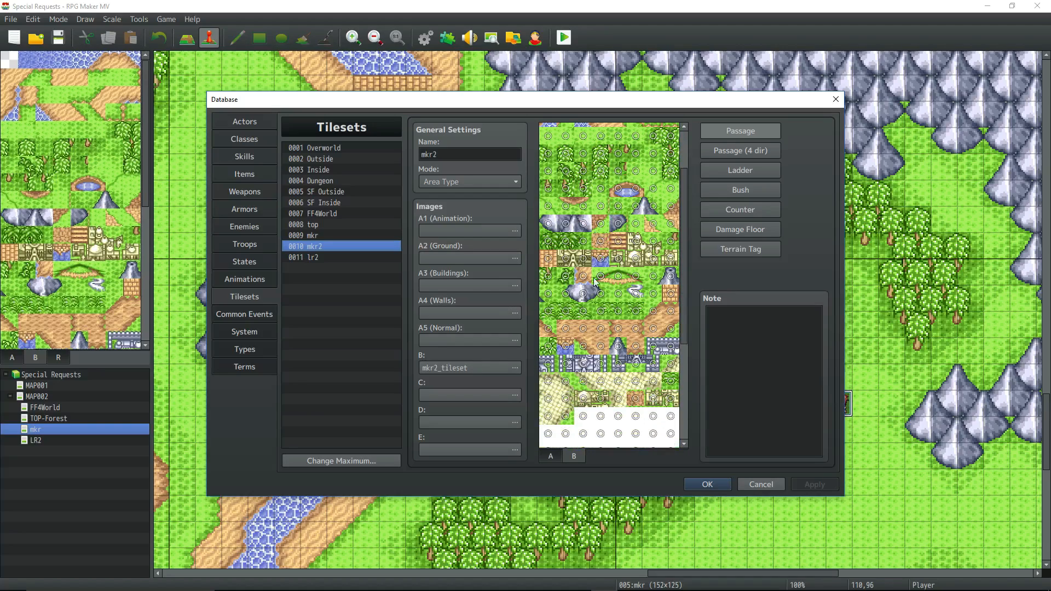
pyautogui.scroll(-1, 581, 352)
pyautogui.scroll(5, 581, 352)
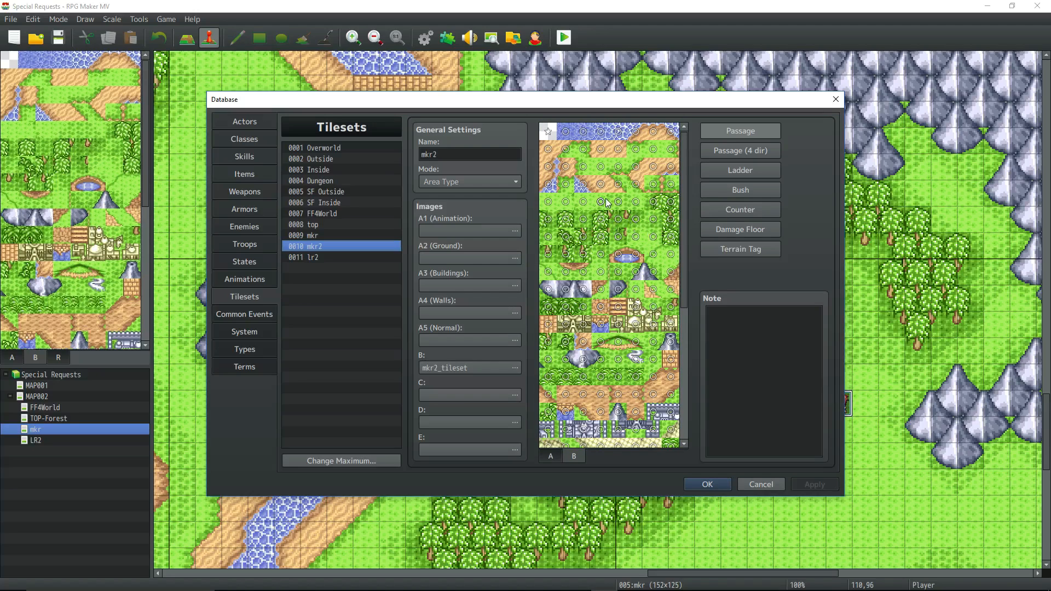
# Close the database, switch to Photoshop and examine the tiles of T_mkr_tileset.png enlarged to 200%, comparing with the mkr map in RPG Maker MV.
pyautogui.click(703, 485)
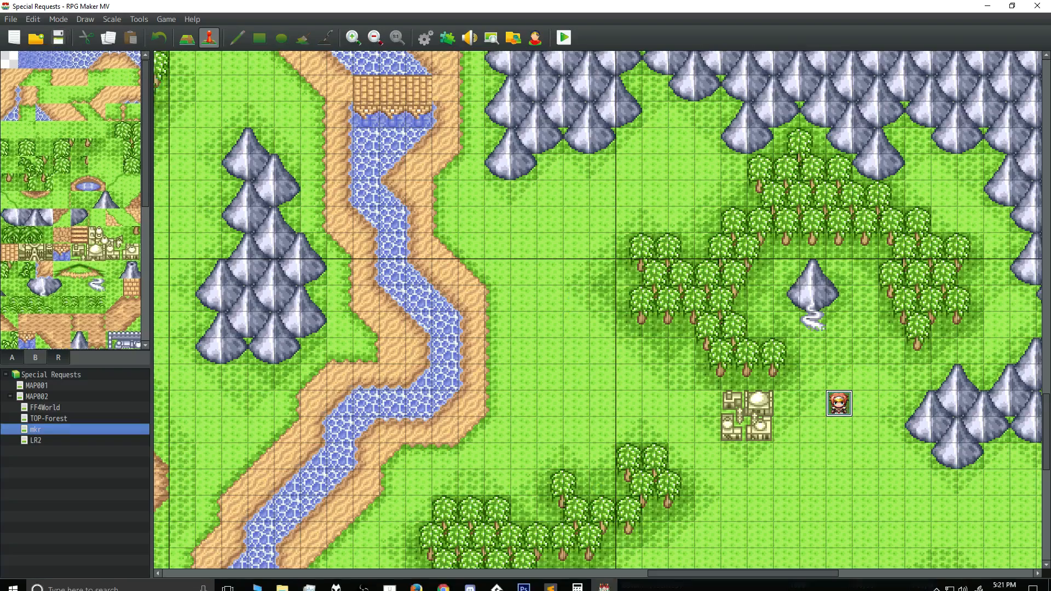
pyautogui.click(524, 588)
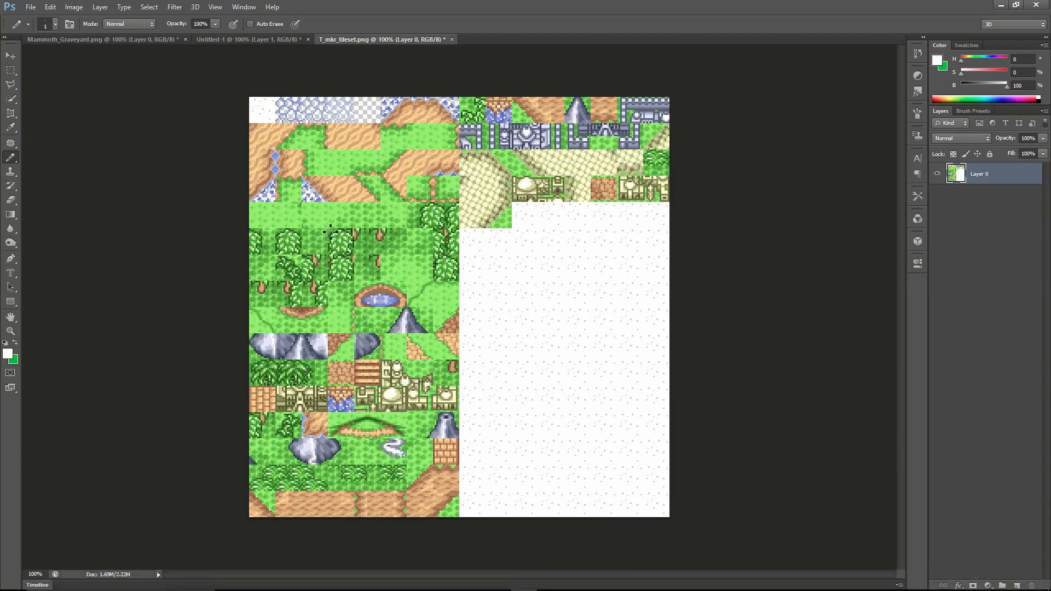
pyautogui.click(604, 582)
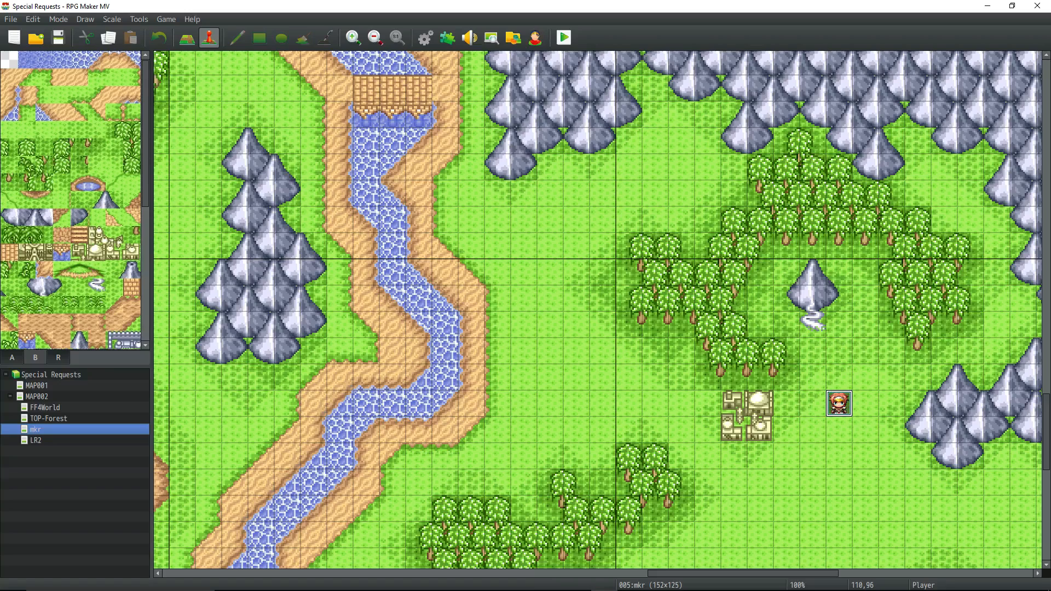
pyautogui.click(523, 588)
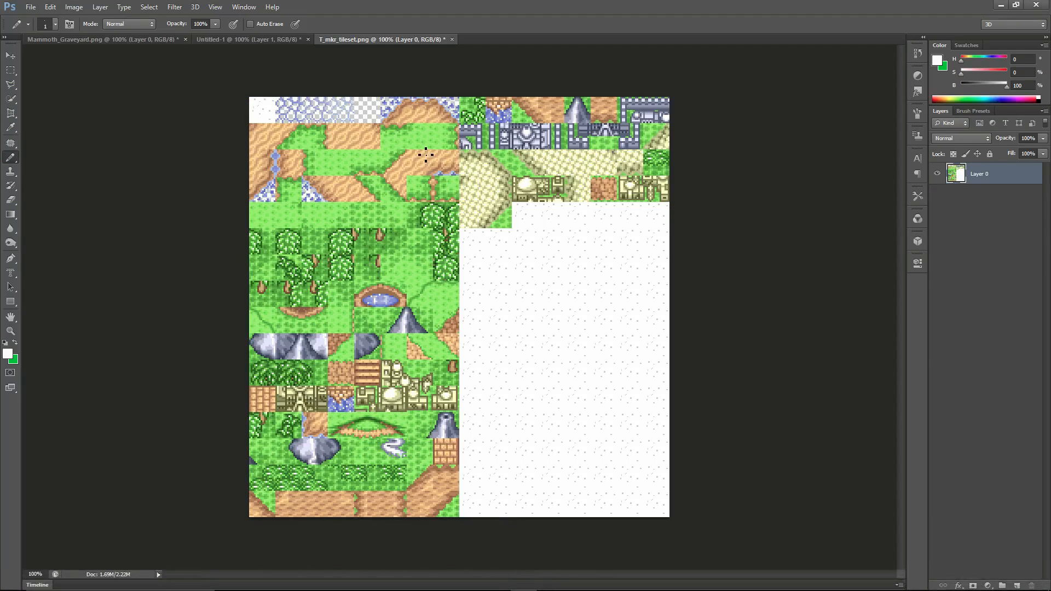
pyautogui.hotkey('ctrl', '+')
pyautogui.scroll(-1, 428, 158)
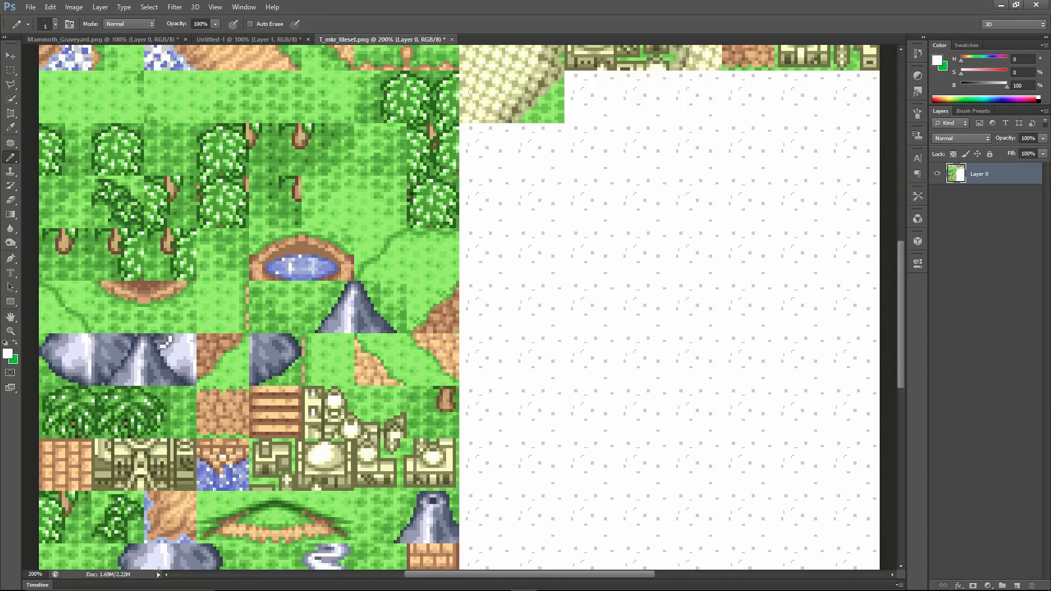
pyautogui.scroll(-3, 358, 189)
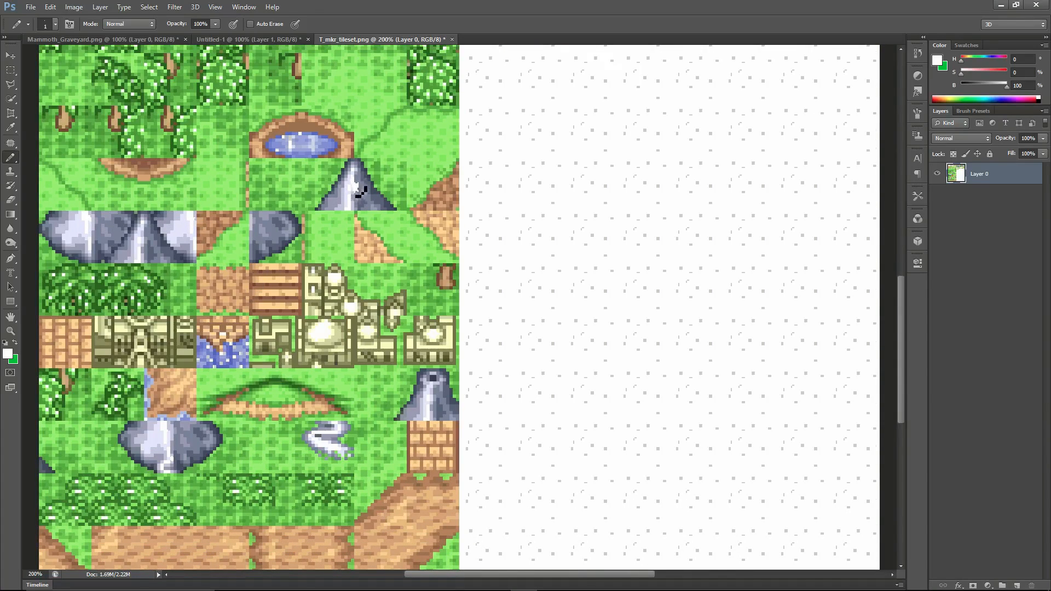
pyautogui.scroll(9, 364, 203)
pyautogui.scroll(2, 351, 261)
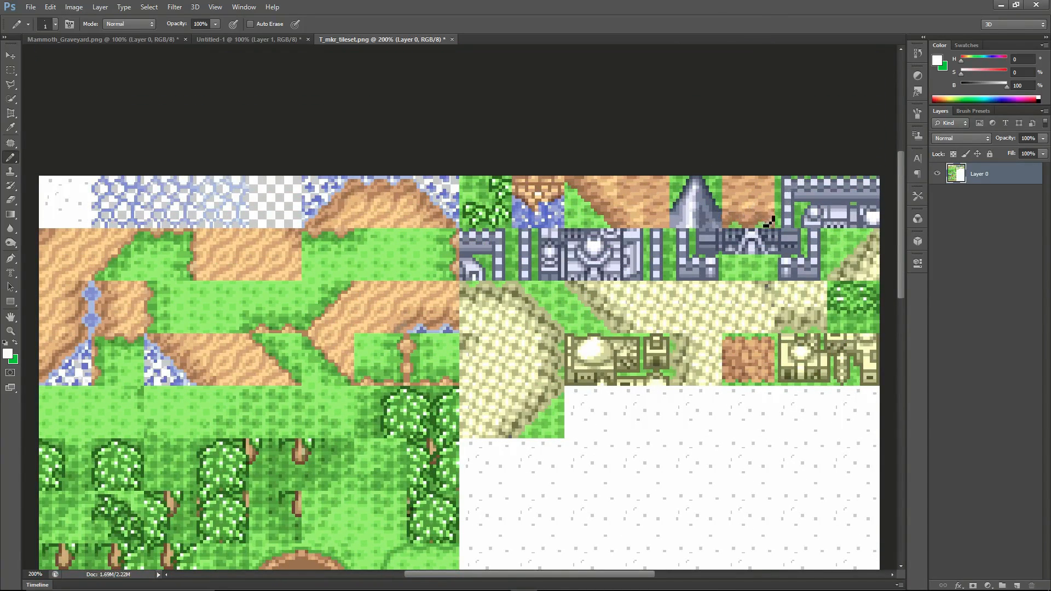
# Save the edited T_mkr_tileset.png under its existing name.
pyautogui.scroll(-1, 766, 222)
pyautogui.click(31, 7)
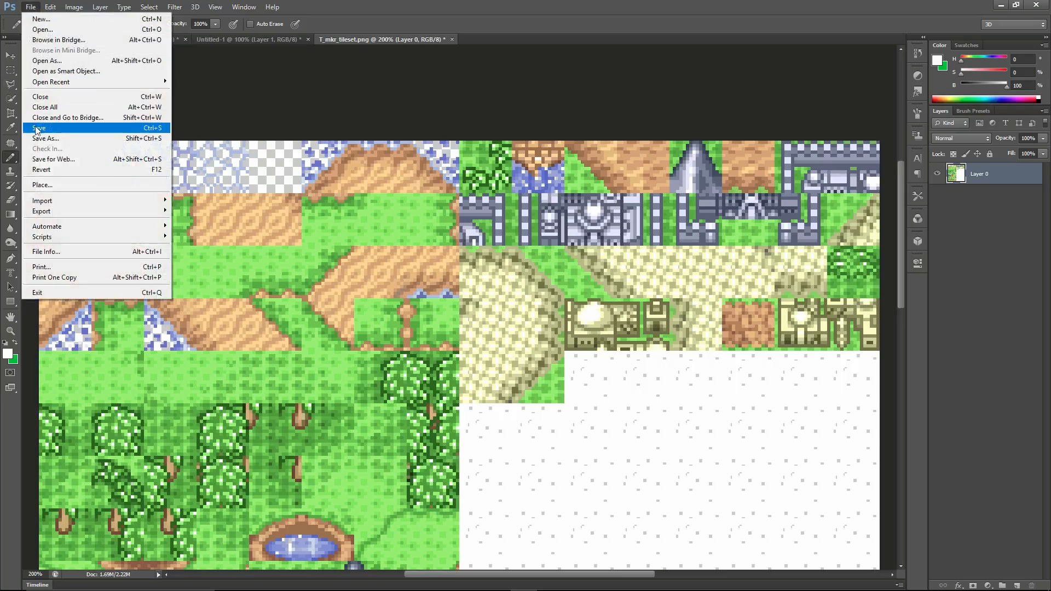
pyautogui.click(49, 128)
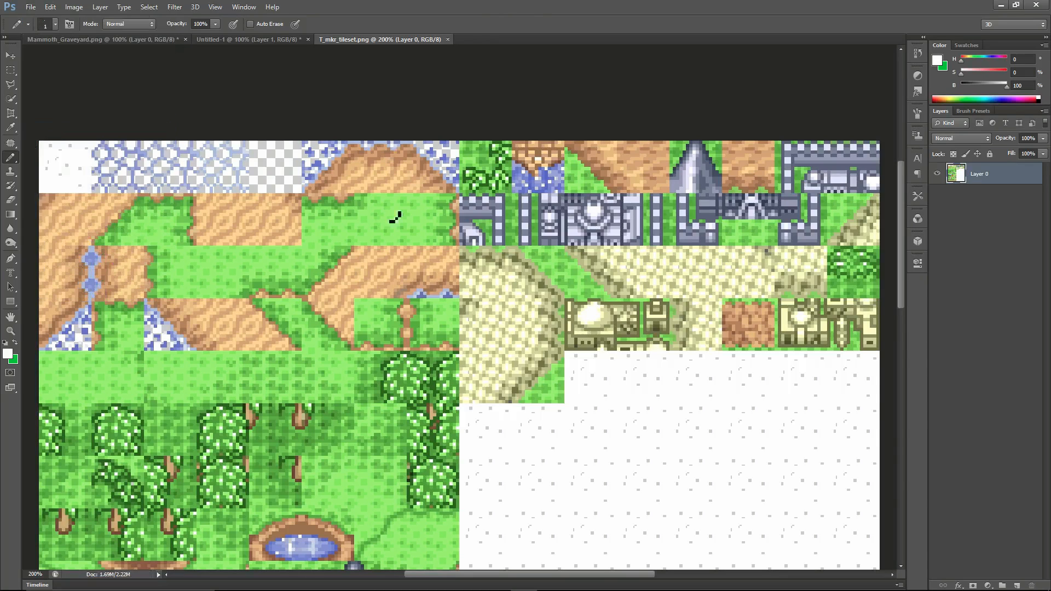
# Switch to RPG Maker MV, playtest the mkr map by walking the party to the riverbank near the bridge, and end the playtest.
pyautogui.moveTo(570, 588)
pyautogui.click(604, 580)
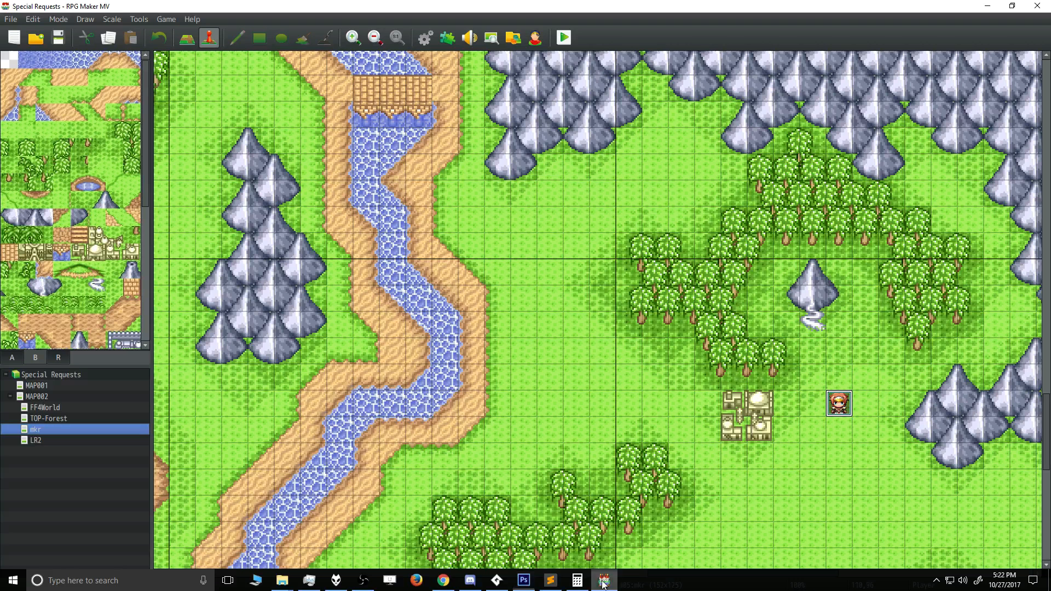
pyautogui.click(564, 37)
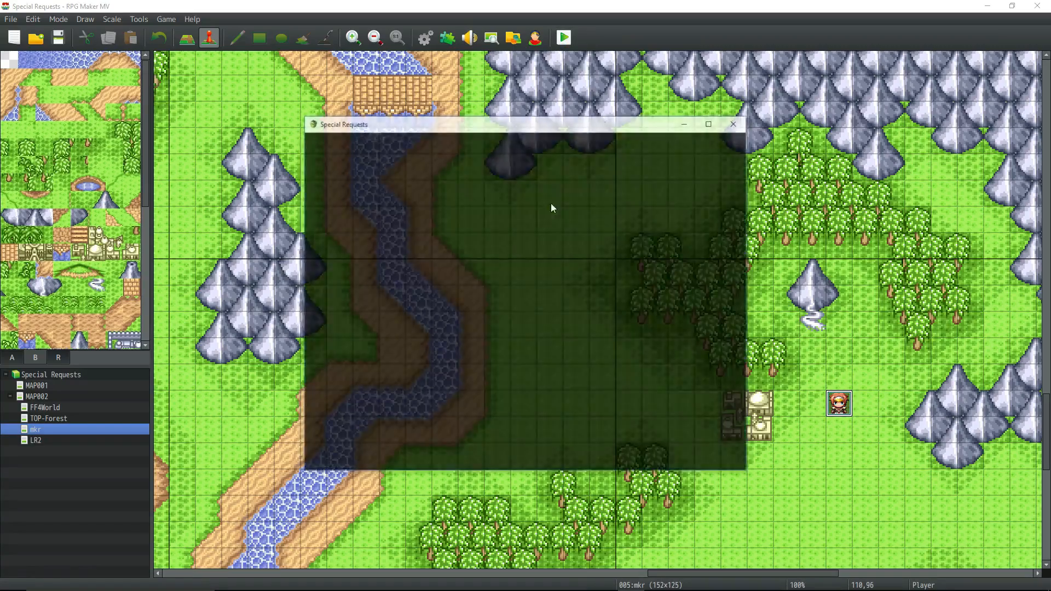
pyautogui.click(538, 359)
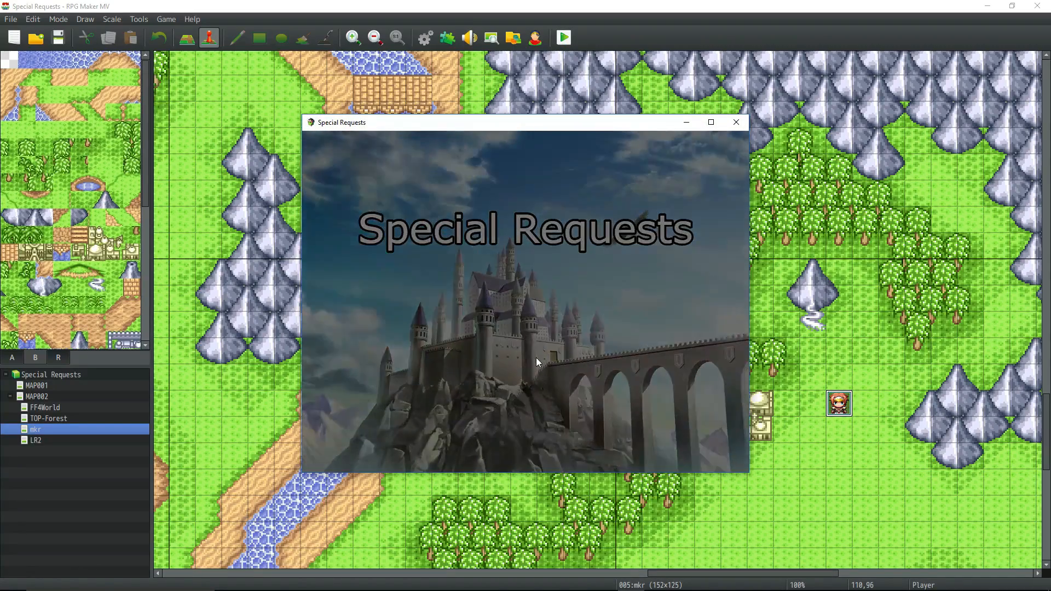
pyautogui.press('Left')
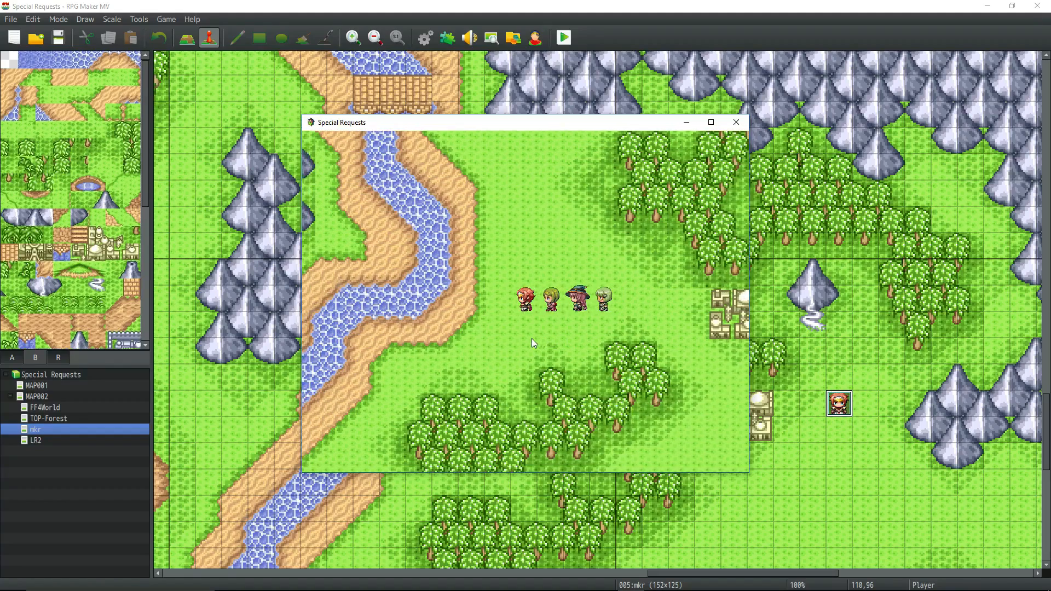
pyautogui.press('Right')
pyautogui.press('Up')
pyautogui.press('Up')
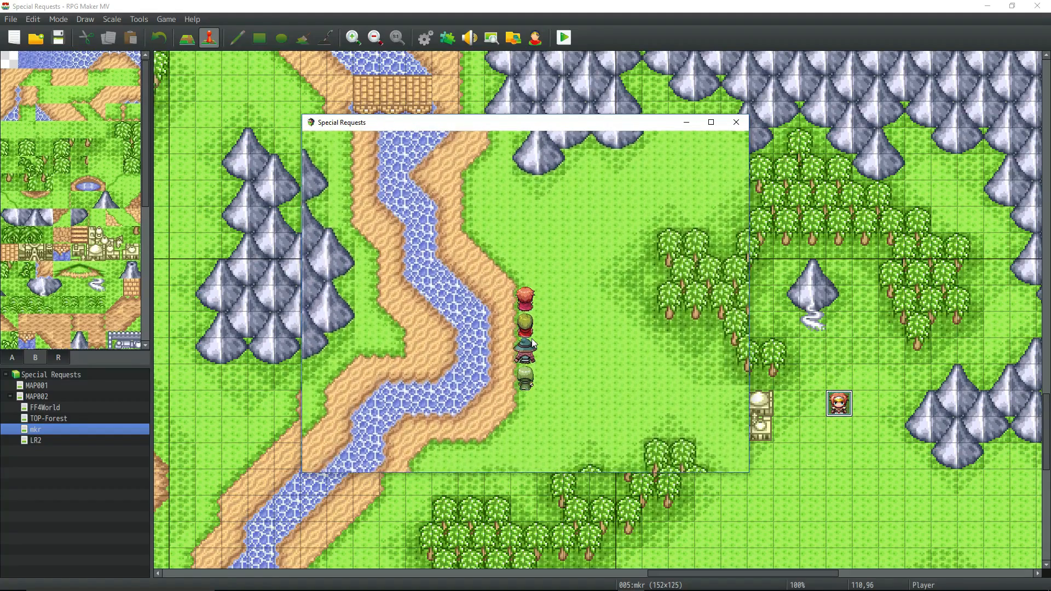
pyautogui.press('Left')
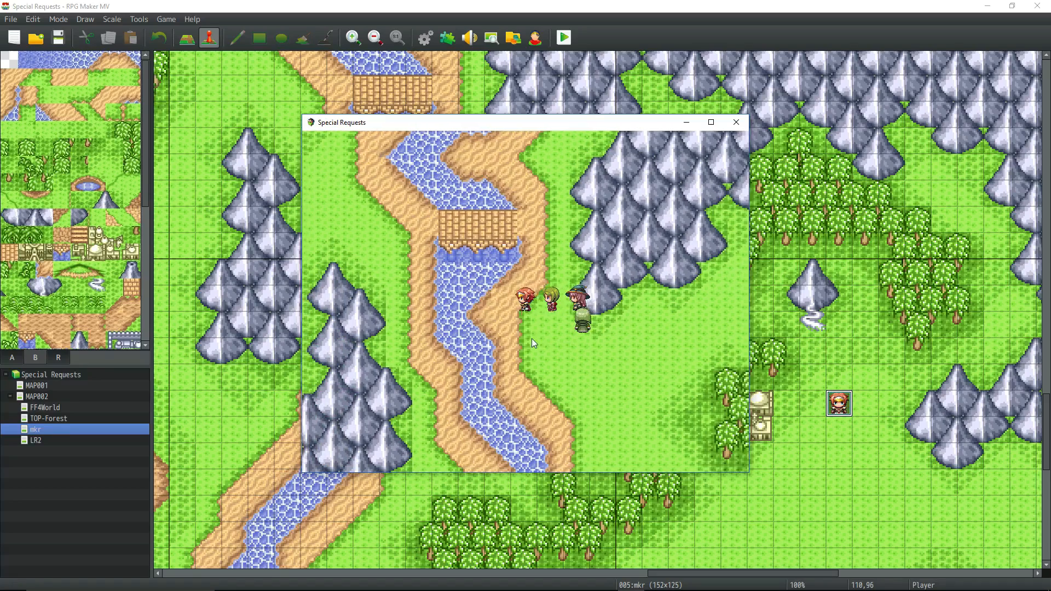
pyautogui.click(736, 122)
# Change the mkr map's tileset to 0009 mkr in its map properties.
pyautogui.press('space')
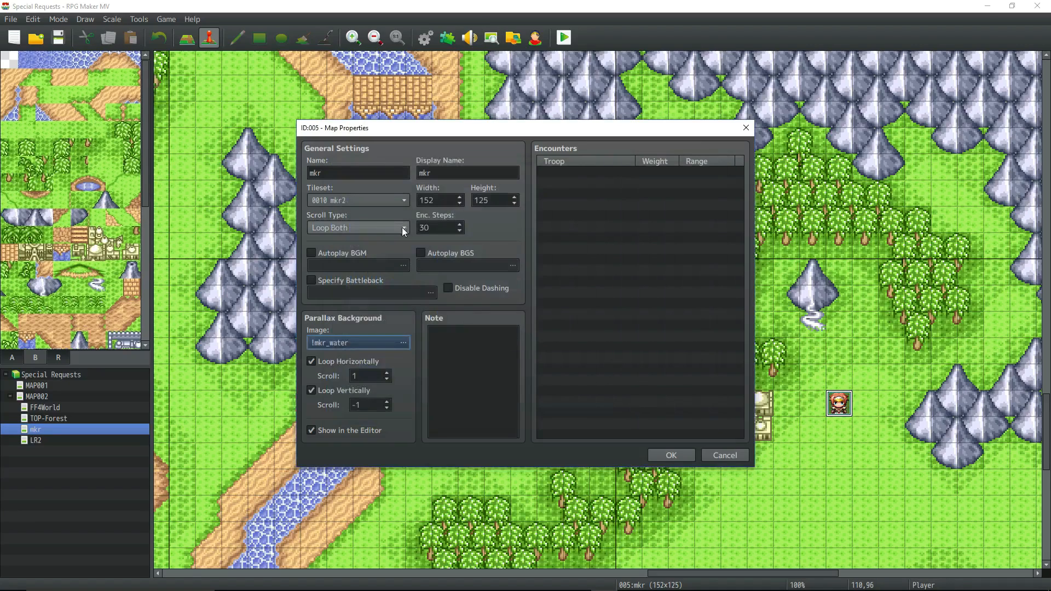
pyautogui.click(408, 203)
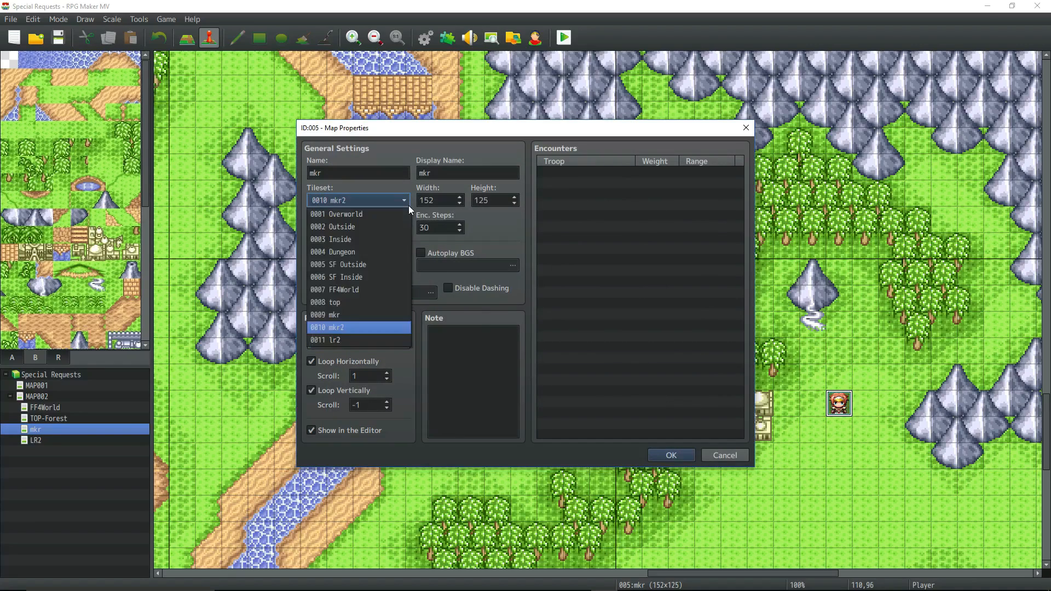
pyautogui.click(355, 318)
pyautogui.click(660, 458)
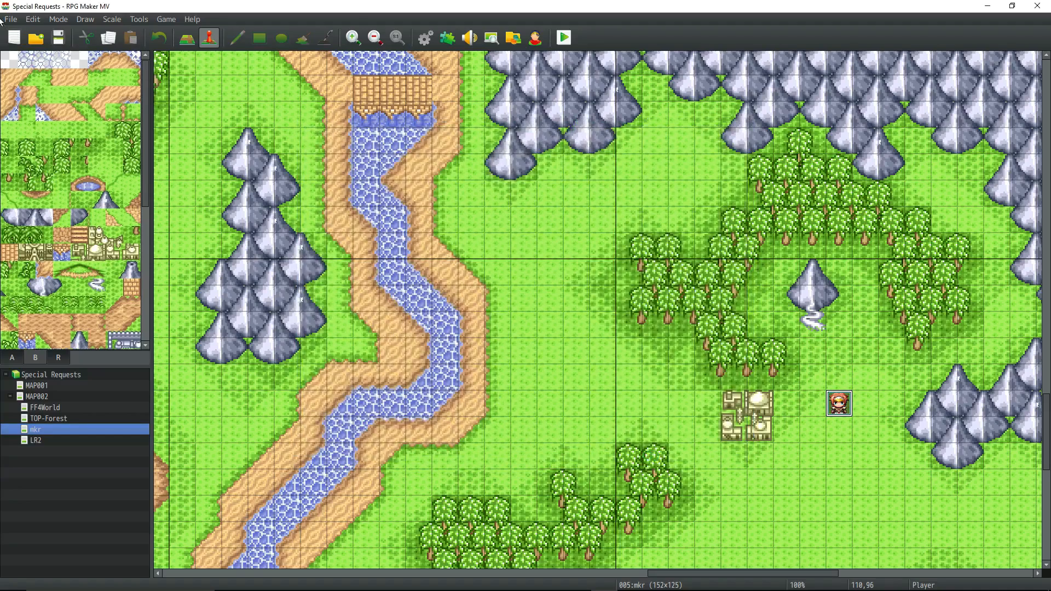
# Start a new playtest of the mkr map and walk the party around the lone mountain north of the town.
pyautogui.click(564, 39)
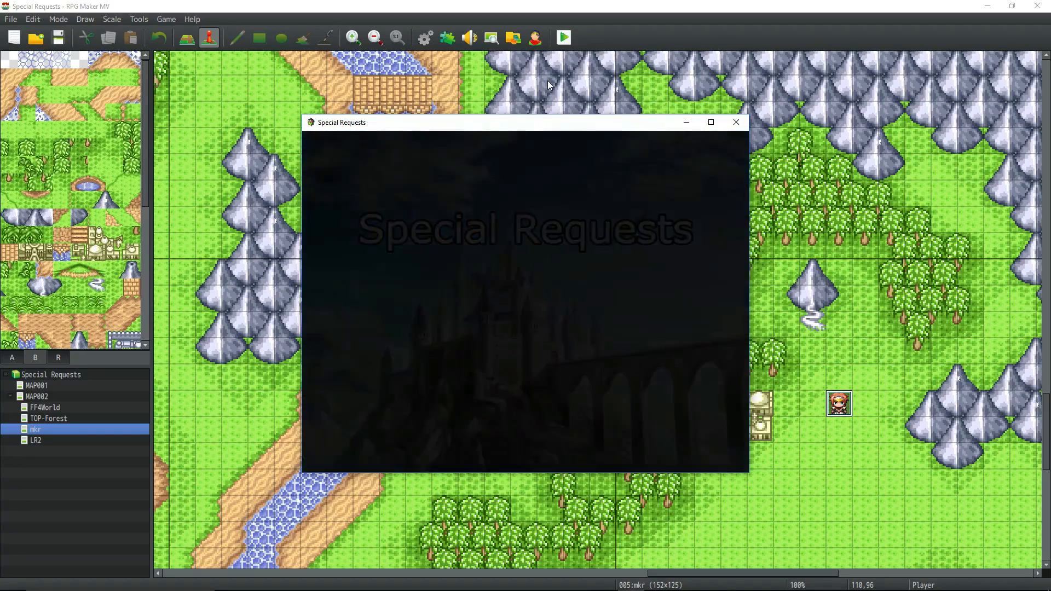
pyautogui.press('Left')
pyautogui.press('Up')
pyautogui.press('Up')
pyautogui.press('Up')
pyautogui.press('Up')
pyautogui.press('Up')
pyautogui.press('Up')
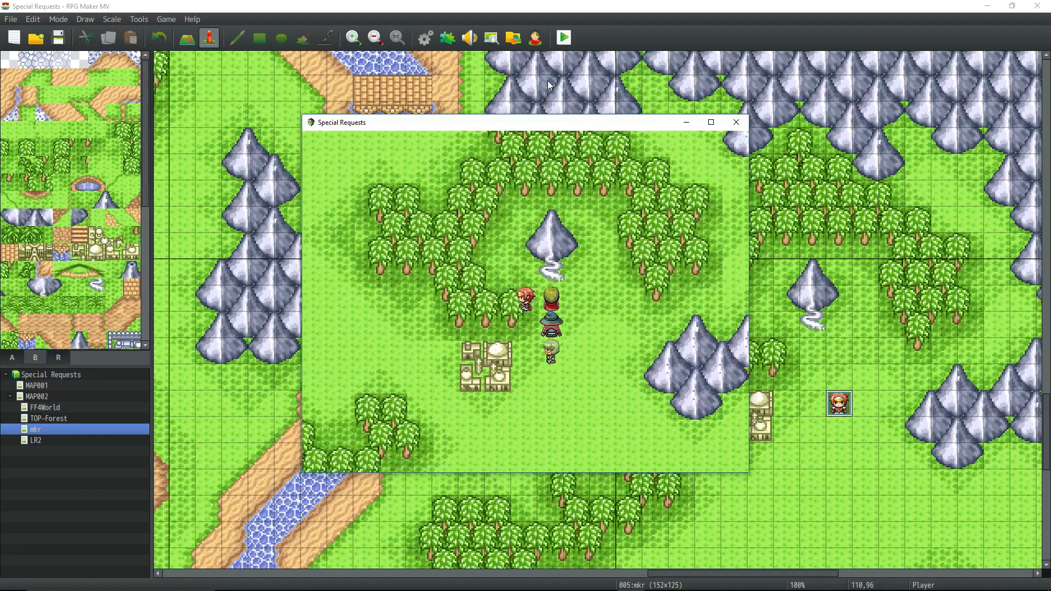
pyautogui.press('Down')
pyautogui.press('Down')
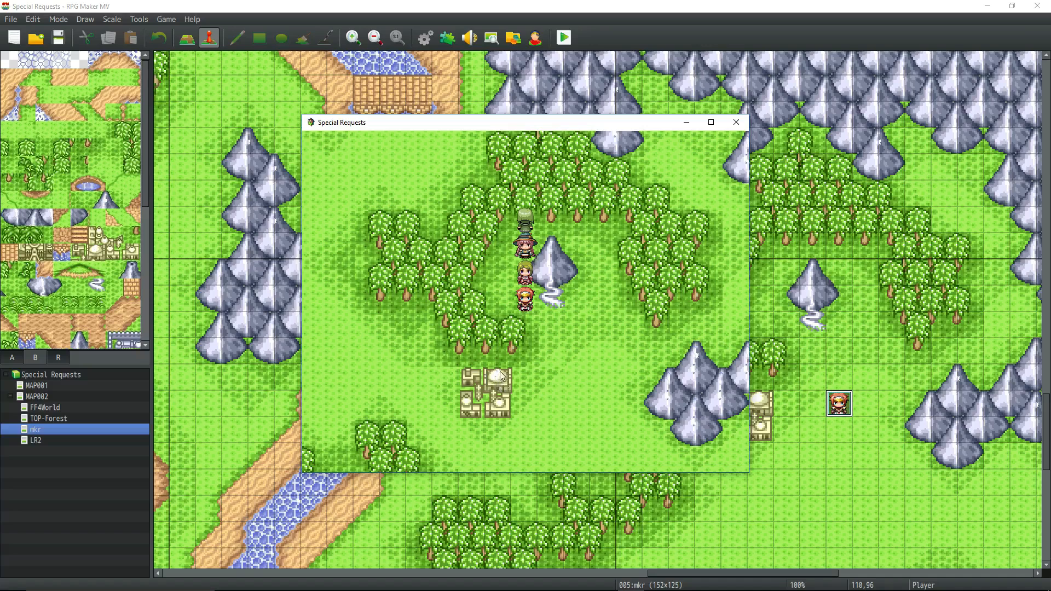
# Walk the party north past the forest and west to the riverbank, inspecting the mountains for specks, and end the playtest.
pyautogui.press('Up')
pyautogui.press('Up')
pyautogui.press('Up')
pyautogui.press('Up')
pyautogui.press('Up')
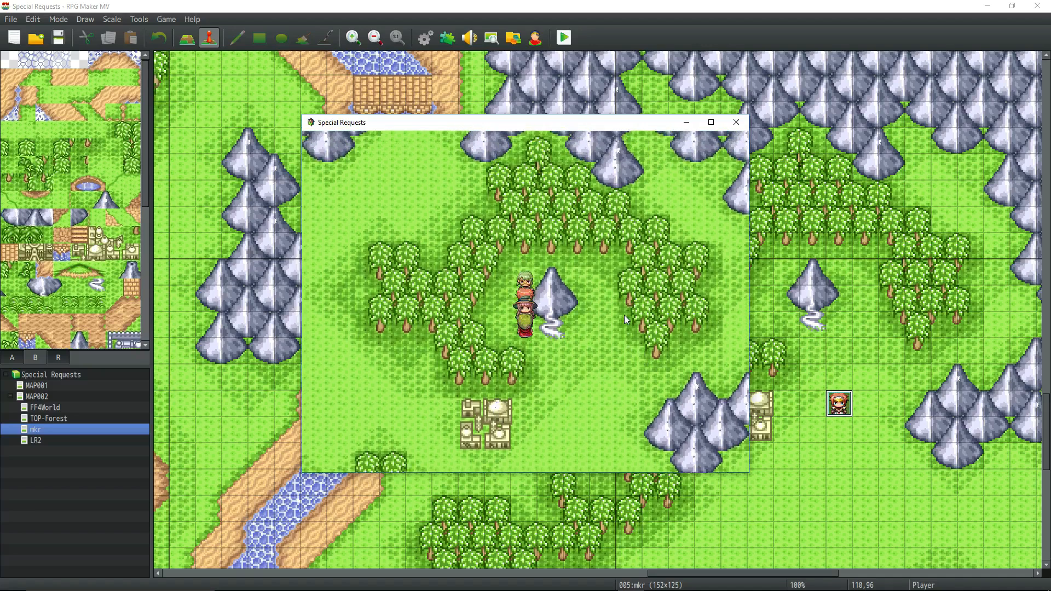
pyautogui.press('Left')
pyautogui.press('Left')
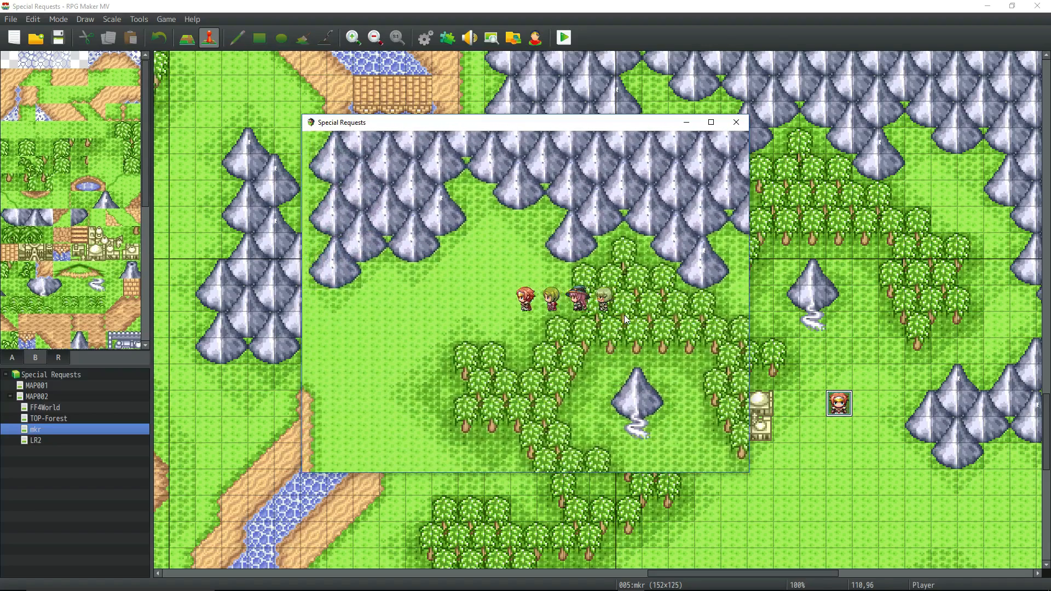
pyautogui.press('Left')
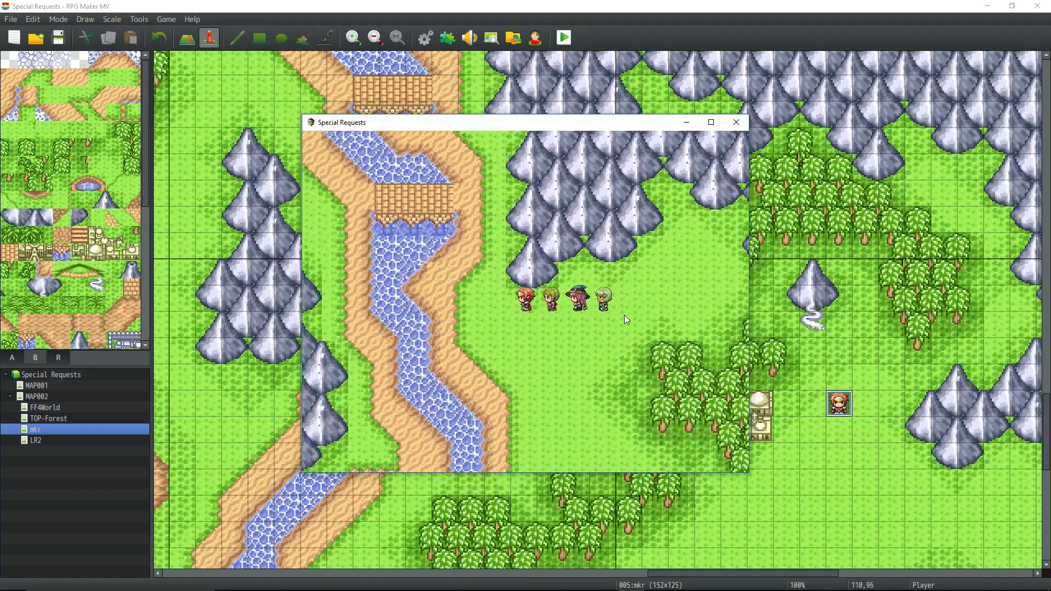
pyautogui.press('Left')
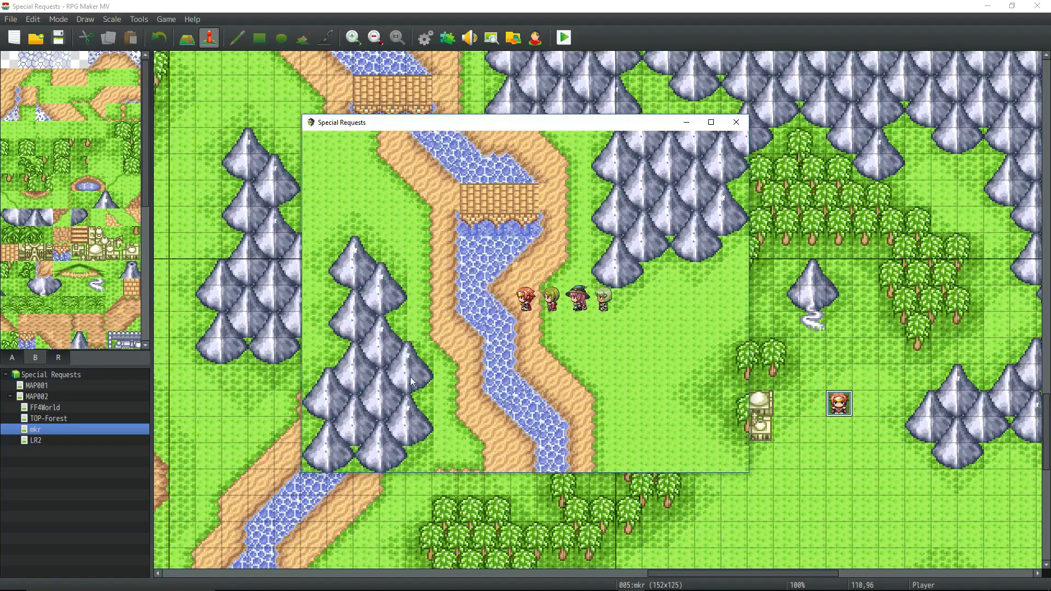
pyautogui.click(740, 122)
# View a wider area of the mkr map, switch to the MapImporter folder in File Explorer and run RUN_tilemaker.bat.
pyautogui.keyDown('ctrl'); pyautogui.scroll(-3, 609, 324); pyautogui.keyUp('ctrl')
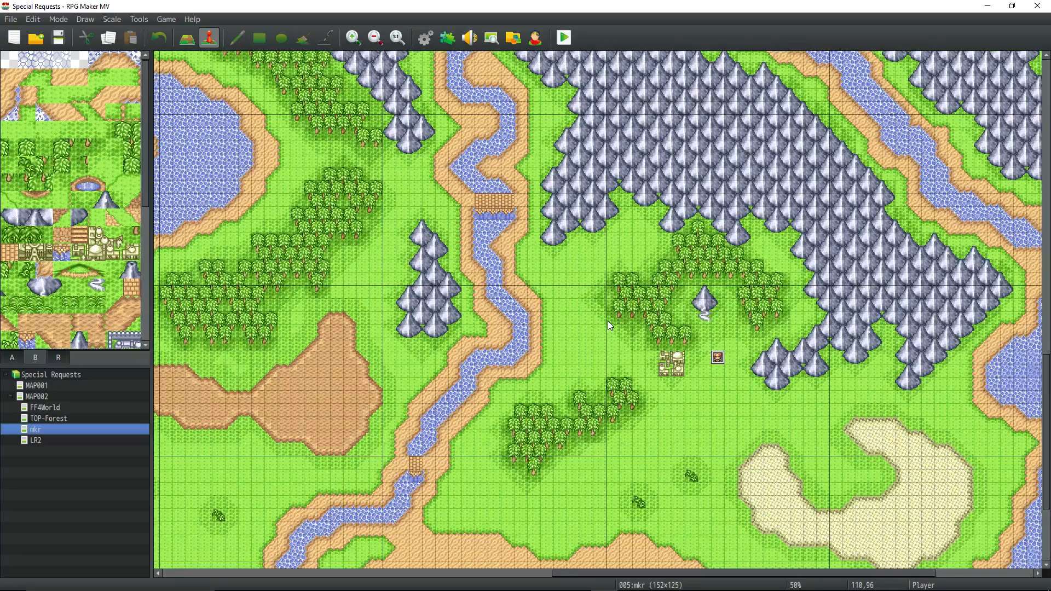
pyautogui.keyDown('ctrl'); pyautogui.scroll(-1, 609, 324); pyautogui.keyUp('ctrl')
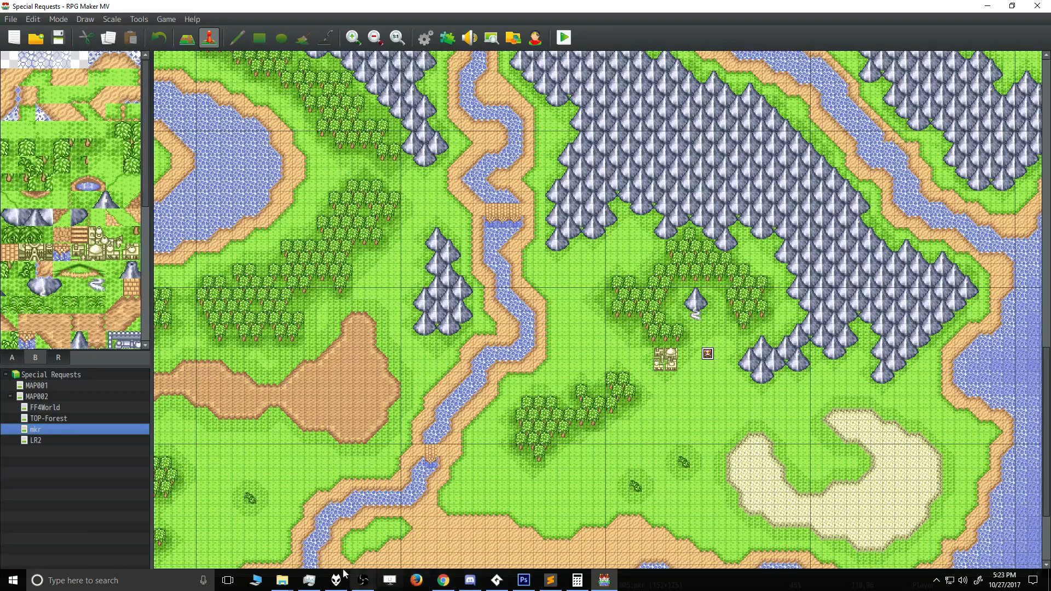
pyautogui.moveTo(289, 581)
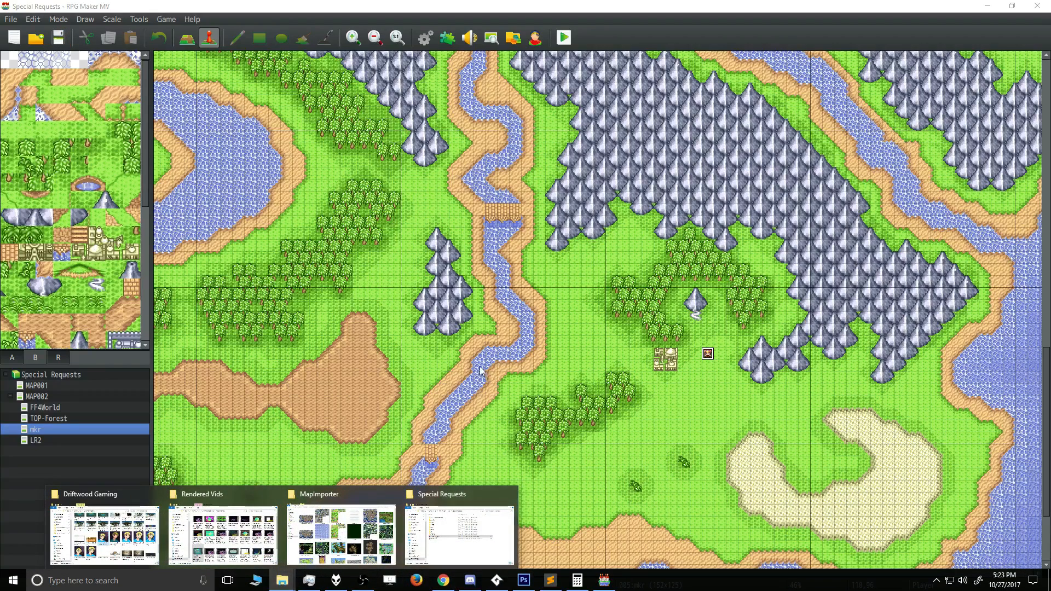
pyautogui.click(341, 534)
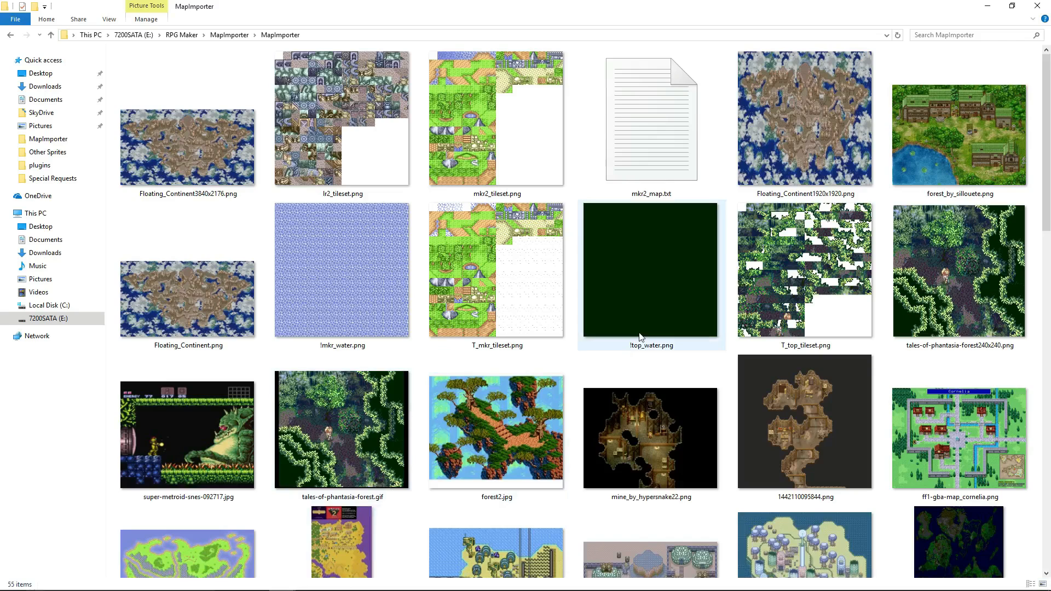
pyautogui.scroll(-10, 639, 333)
pyautogui.click(975, 226)
pyautogui.doubleClick(976, 226)
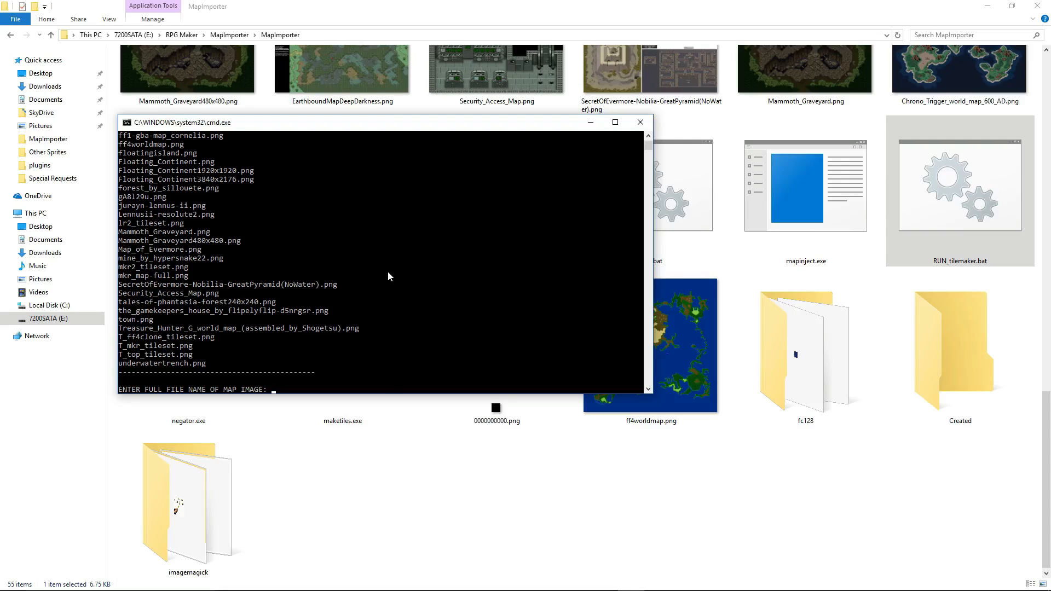
# Close the tilemaker command window and browse the map images in the MapImporter folder.
pyautogui.click(641, 122)
pyautogui.click(508, 261)
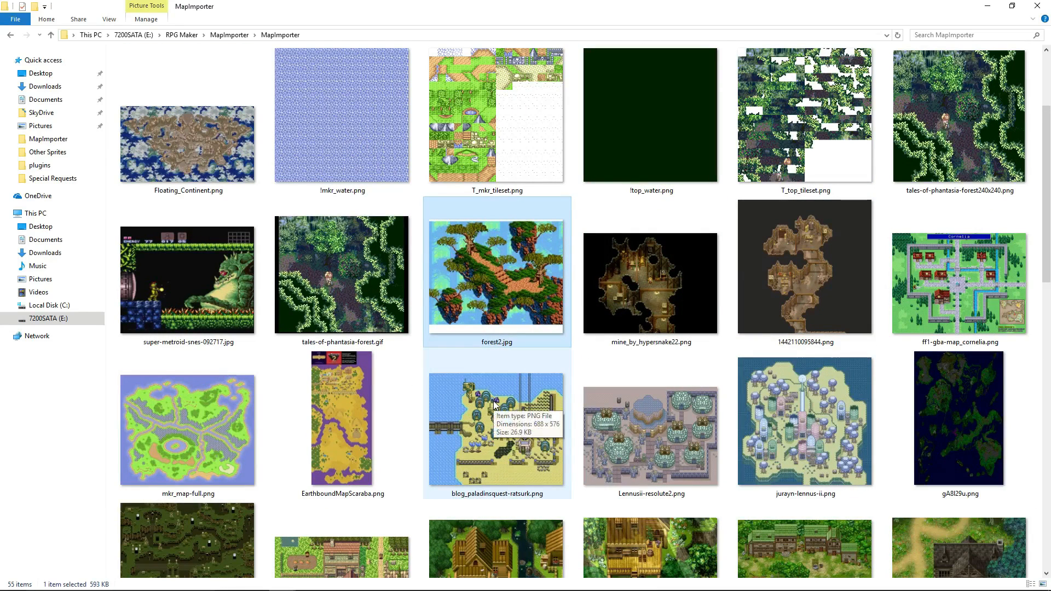
pyautogui.click(386, 294)
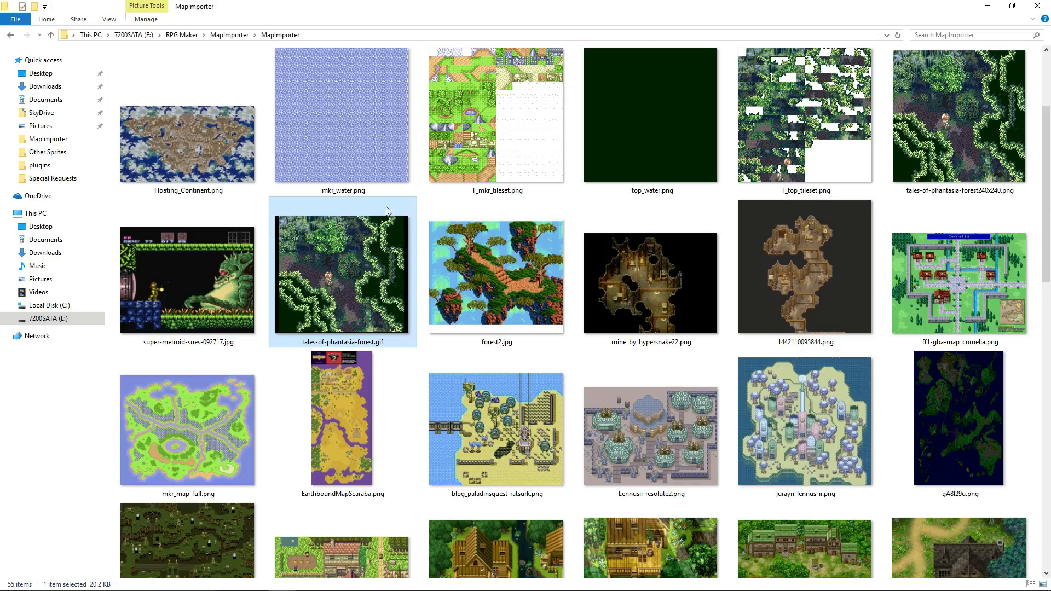
pyautogui.click(199, 411)
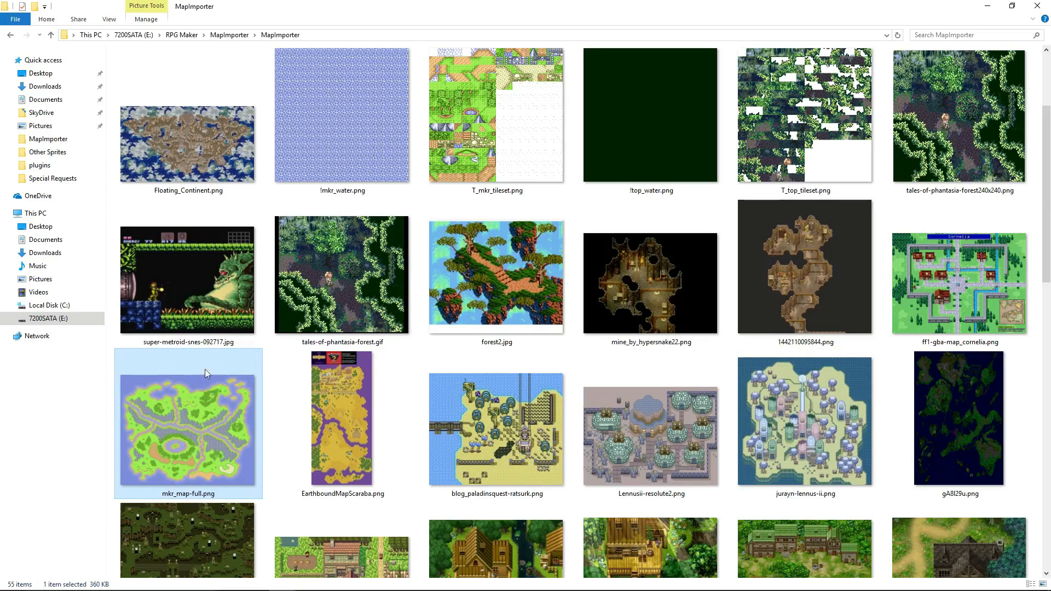
pyautogui.scroll(-3, 784, 186)
pyautogui.scroll(-10, 622, 464)
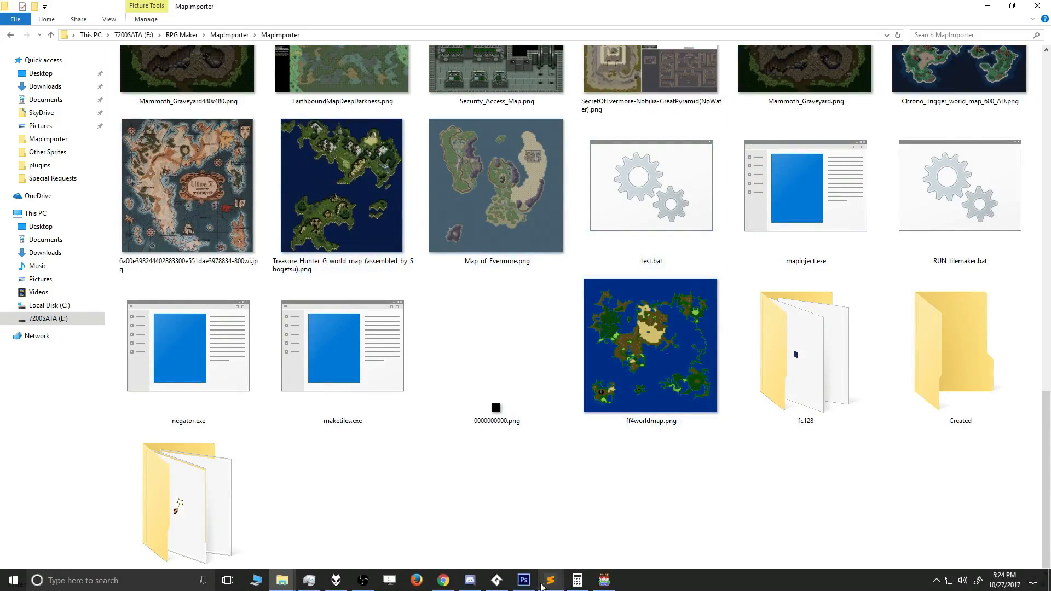
# Switch to RPG Maker MV and look over the FF4World map around the mountains and castle.
pyautogui.click(605, 579)
pyautogui.click(70, 407)
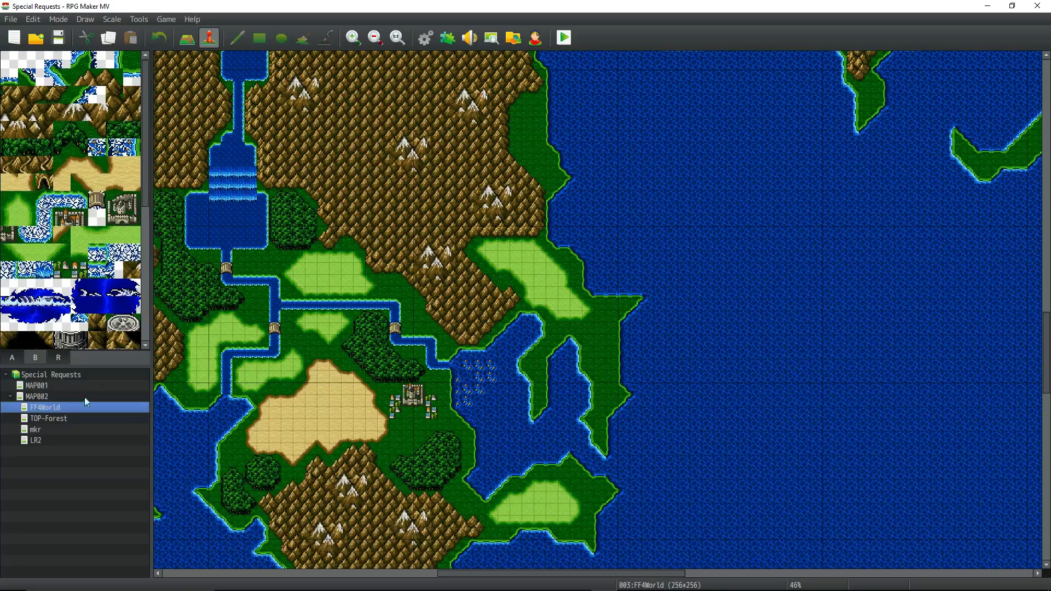
pyautogui.scroll(10, 481, 252)
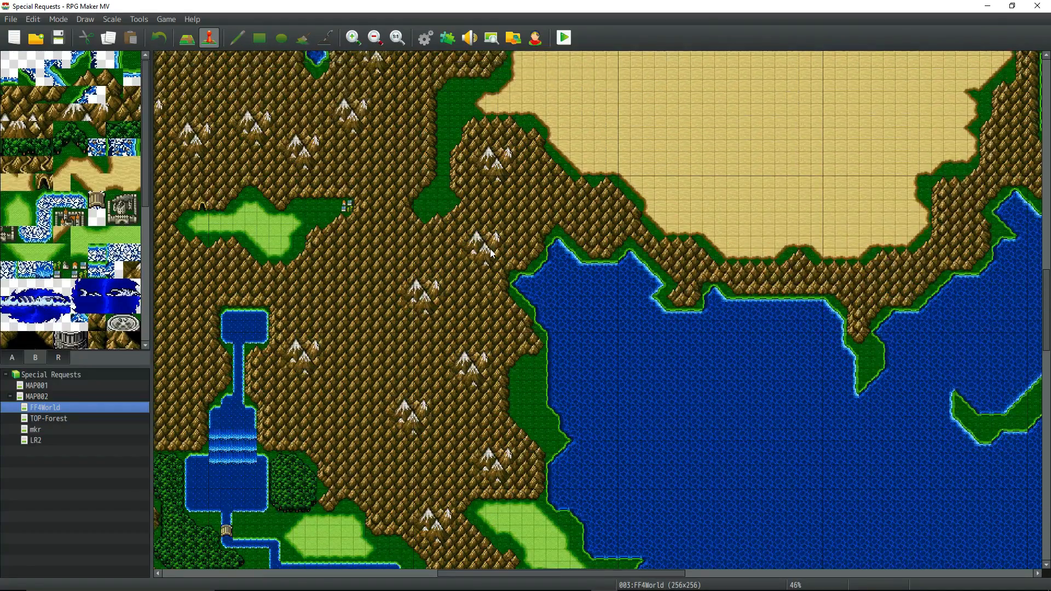
pyautogui.scroll(-10, 491, 241)
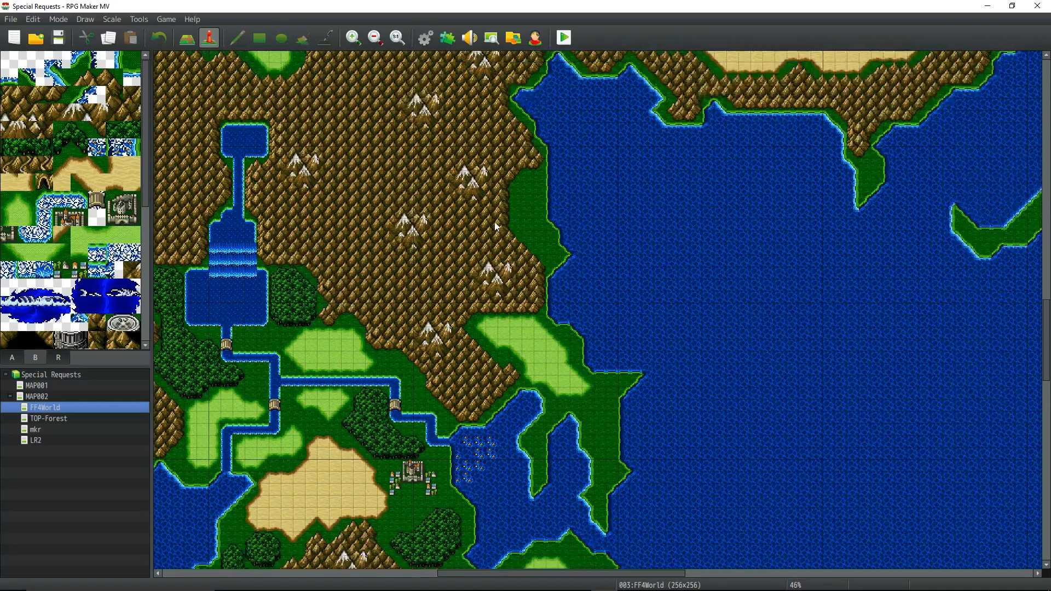
pyautogui.scroll(1, 496, 226)
# View the TOP-Forest map at actual size and a wider area of the mkr map.
pyautogui.click(48, 419)
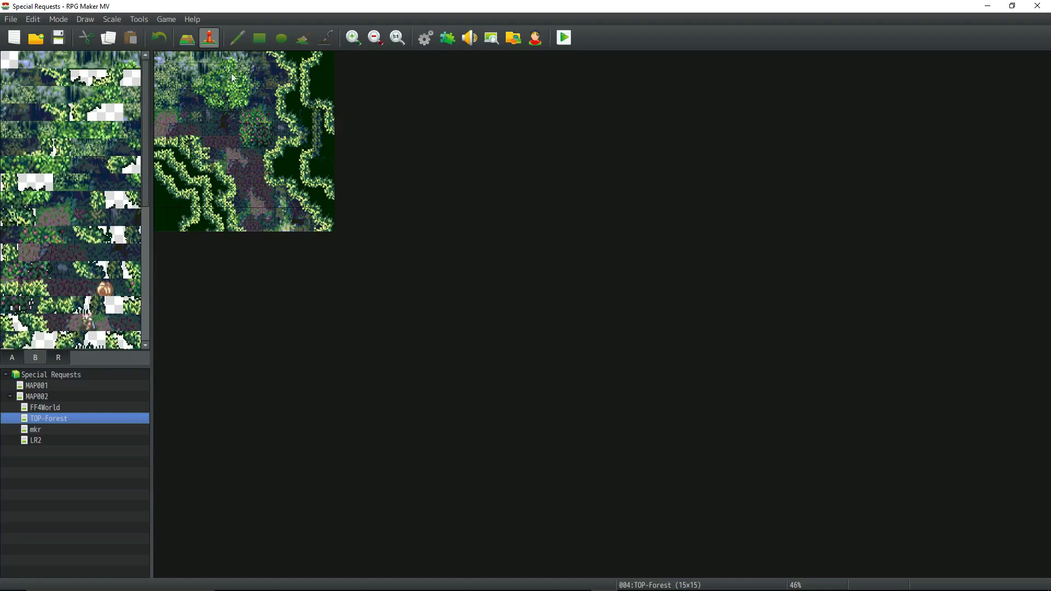
pyautogui.click(402, 41)
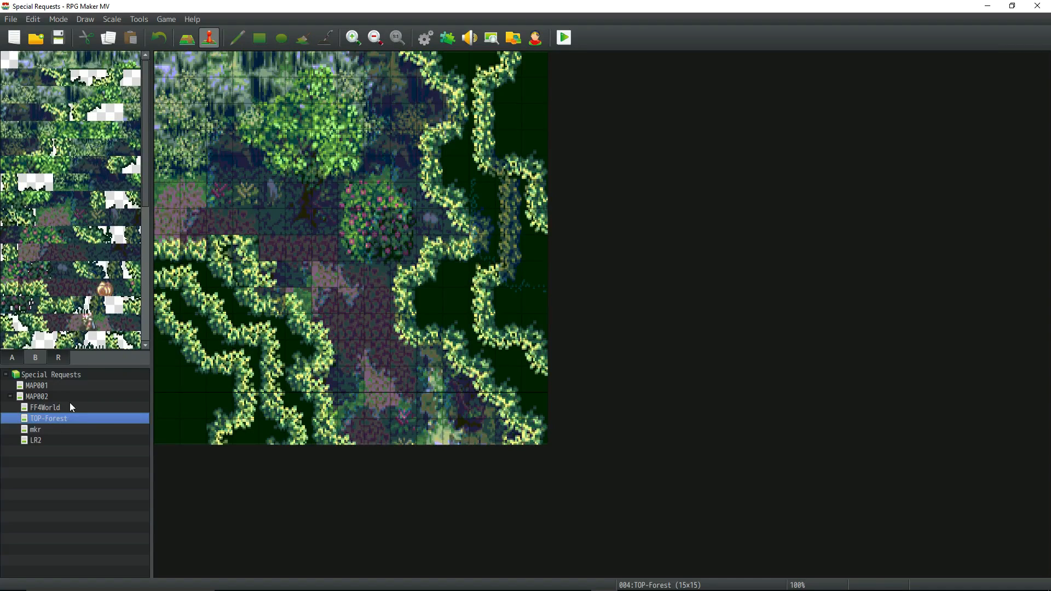
pyautogui.click(48, 430)
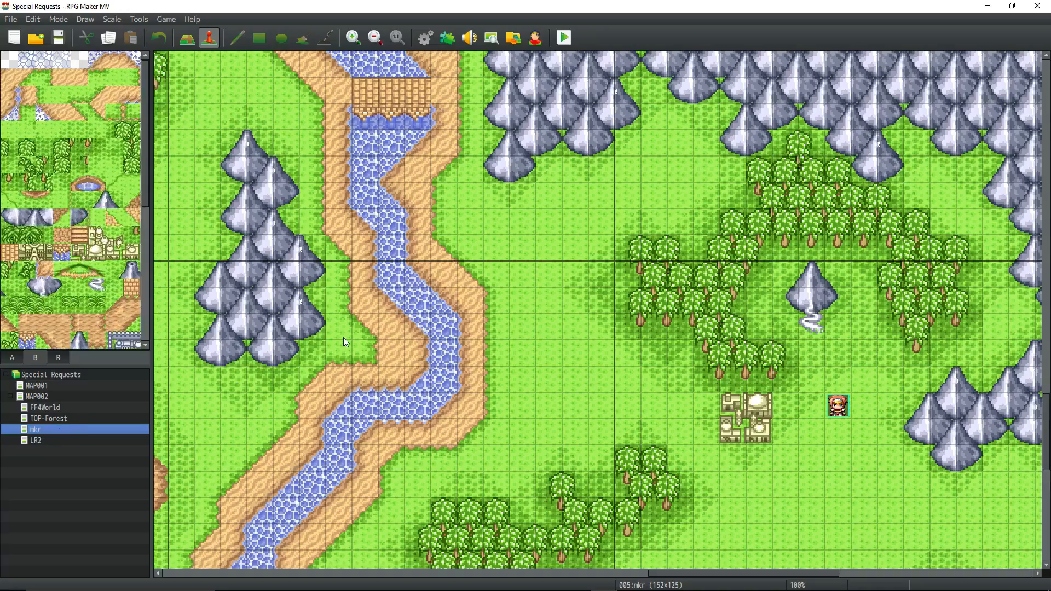
pyautogui.keyDown('ctrl'); pyautogui.scroll(-5, 344, 339); pyautogui.keyUp('ctrl')
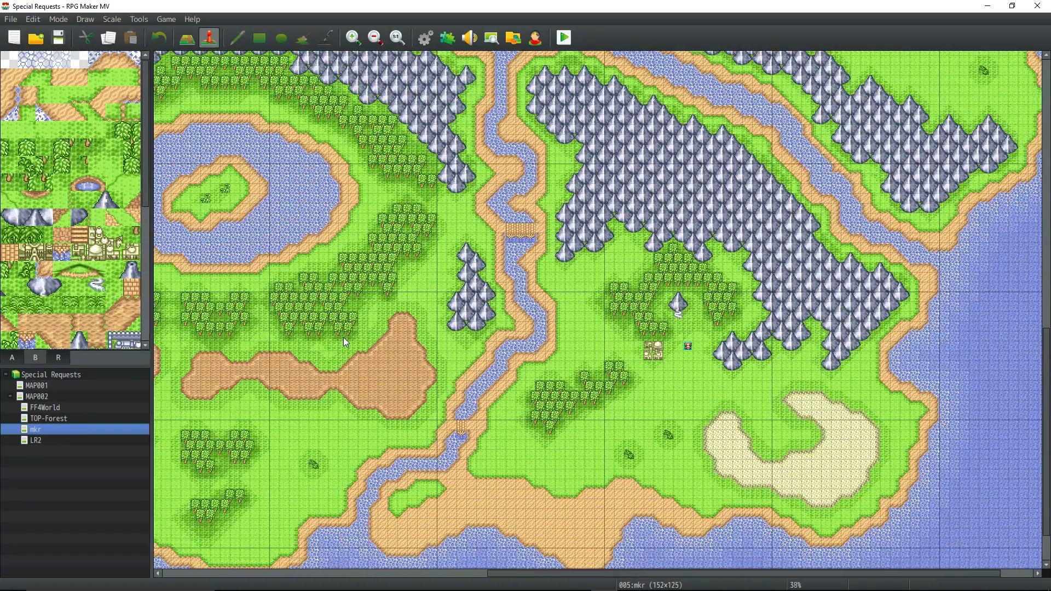
# Open the LR2 map at actual size and set the player's starting position on the paved path at 16,15.
pyautogui.click(44, 443)
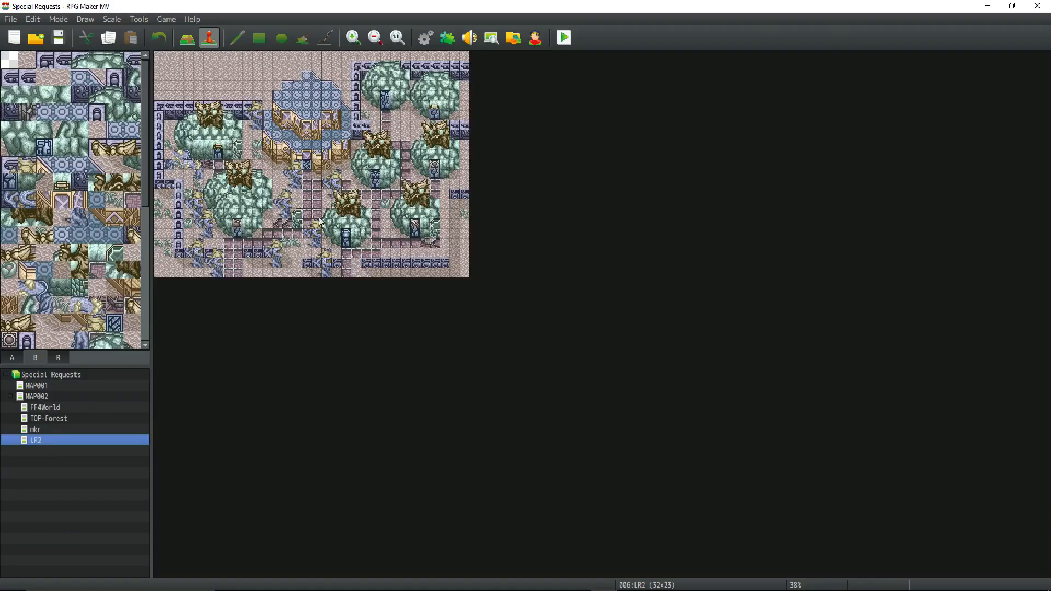
pyautogui.click(397, 38)
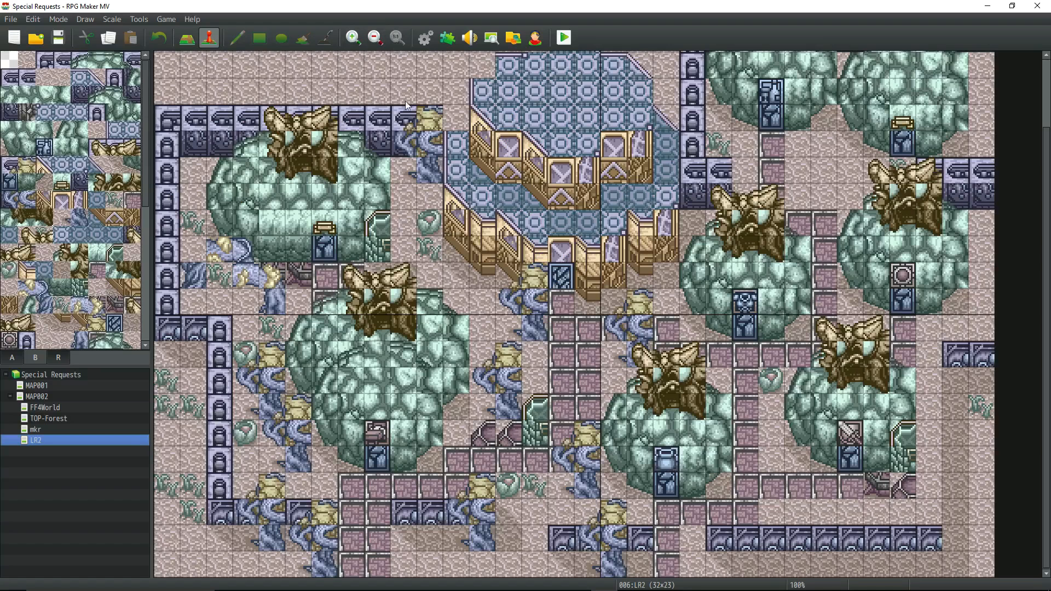
pyautogui.rightClick(578, 385)
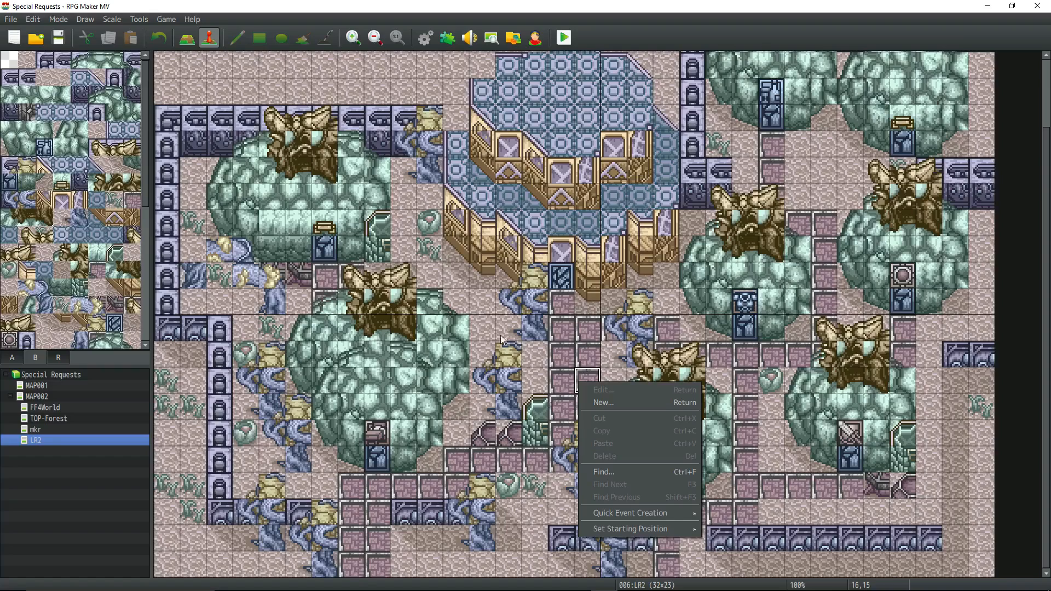
pyautogui.click(365, 4)
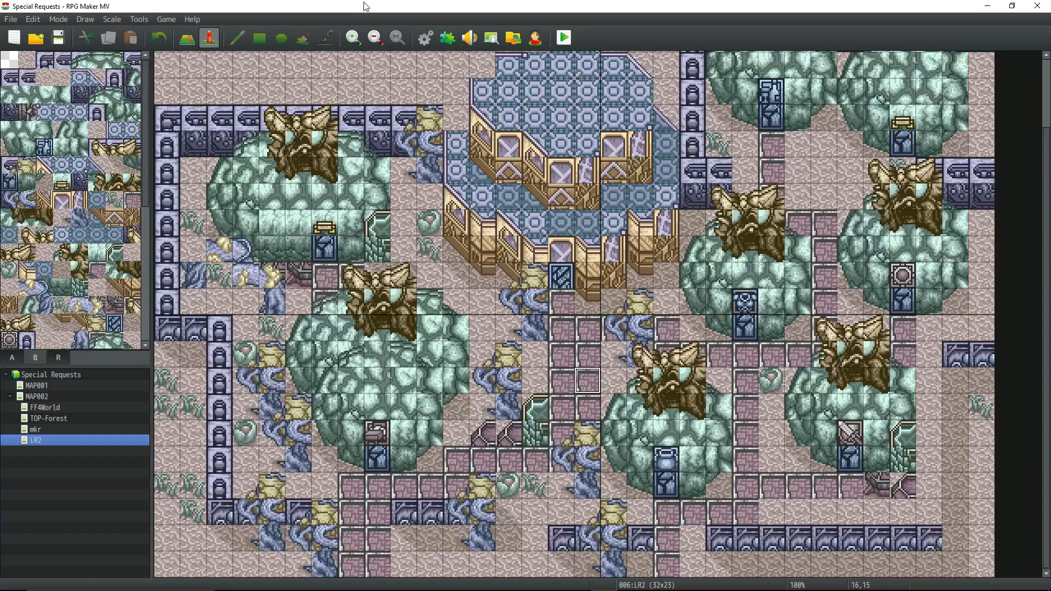
pyautogui.rightClick(601, 401)
pyautogui.rightClick(581, 385)
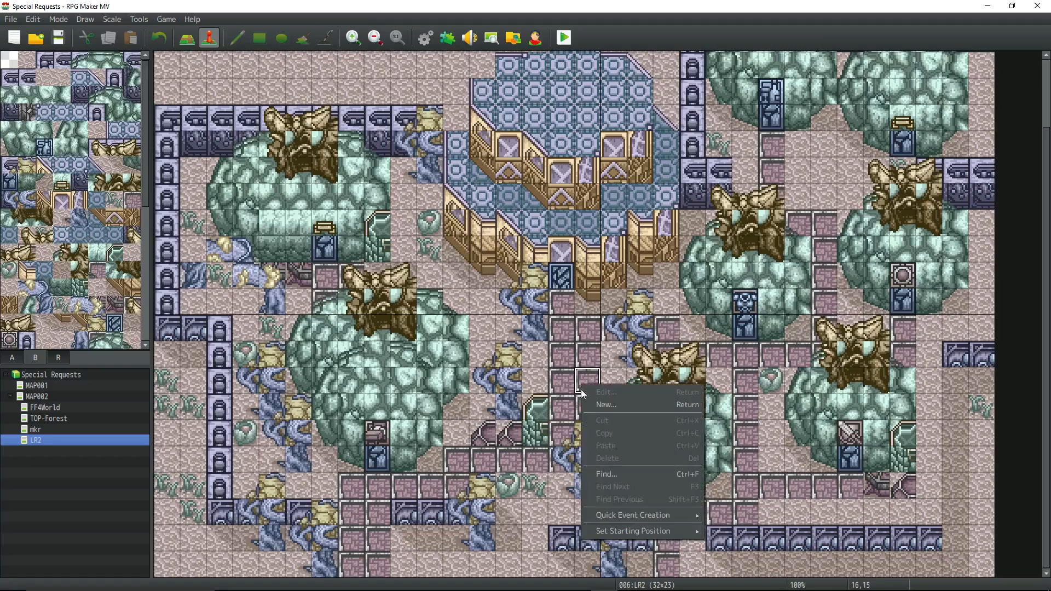
pyautogui.moveTo(635, 531)
pyautogui.click(723, 529)
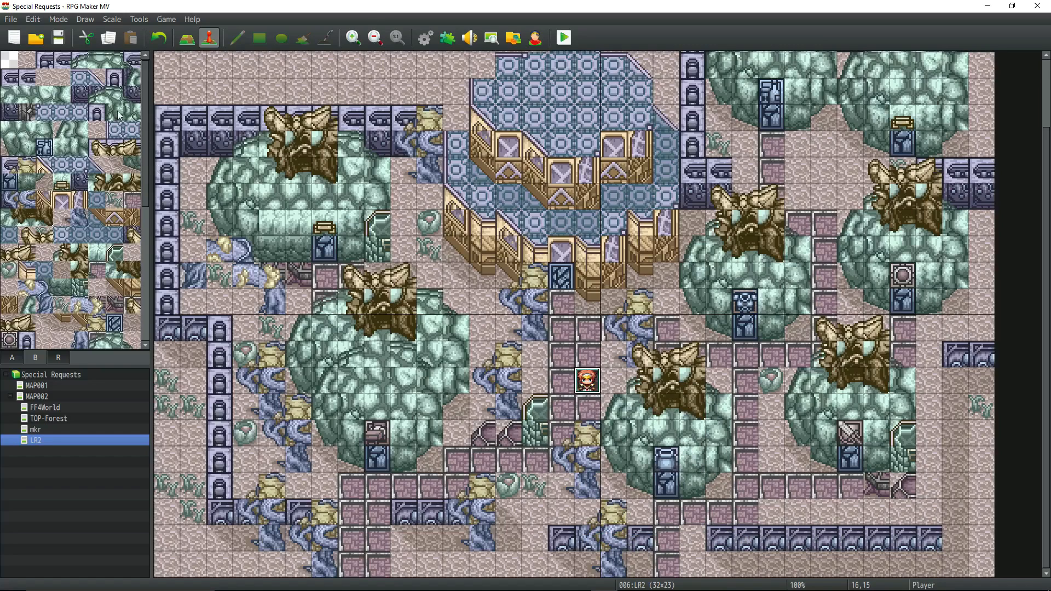
# Playtest the LR2 map, walking the party southwest along the paved path past the domed house's door, and end the playtest.
pyautogui.click(564, 38)
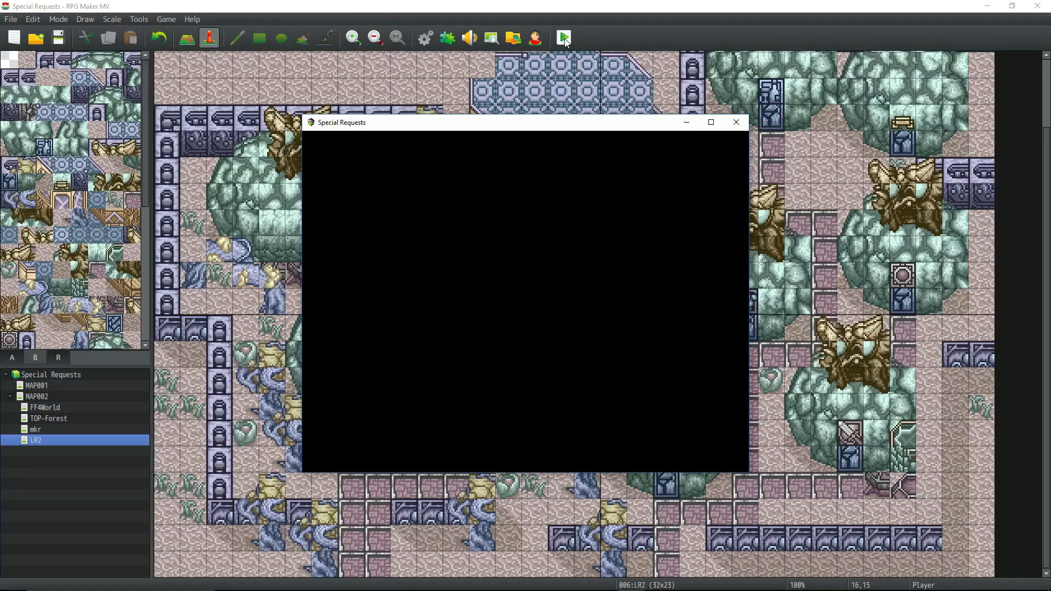
pyautogui.press('Return')
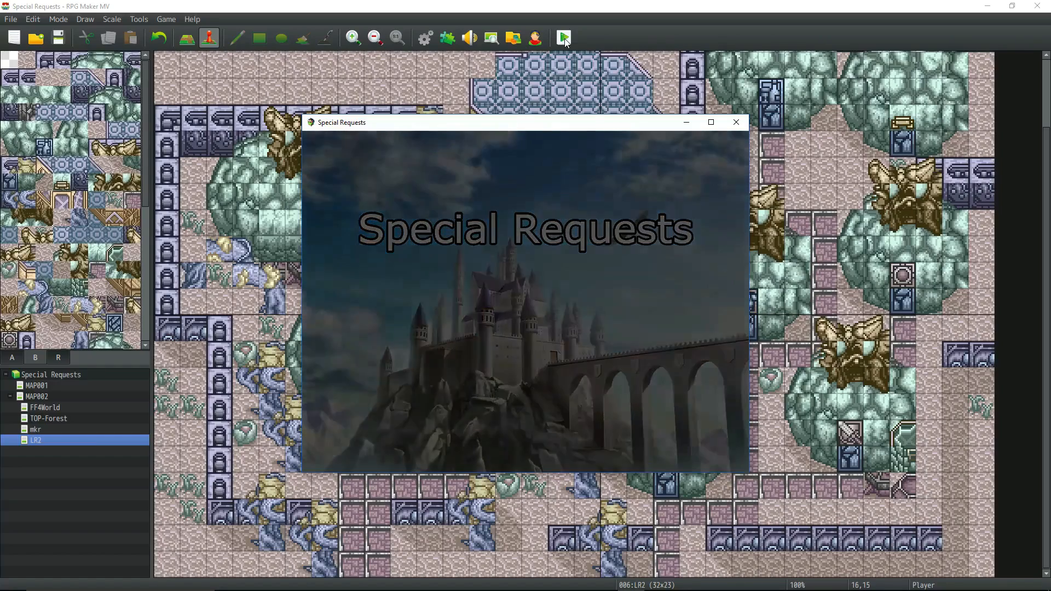
pyautogui.press('Left')
pyautogui.press('Down')
pyautogui.press('Down')
pyautogui.press('Down')
pyautogui.press('Left')
pyautogui.press('Left')
pyautogui.press('Left')
pyautogui.press('Left')
pyautogui.press('Left')
pyautogui.press('Left')
pyautogui.press('Up')
pyautogui.press('Down')
pyautogui.press('Left')
pyautogui.press('Left')
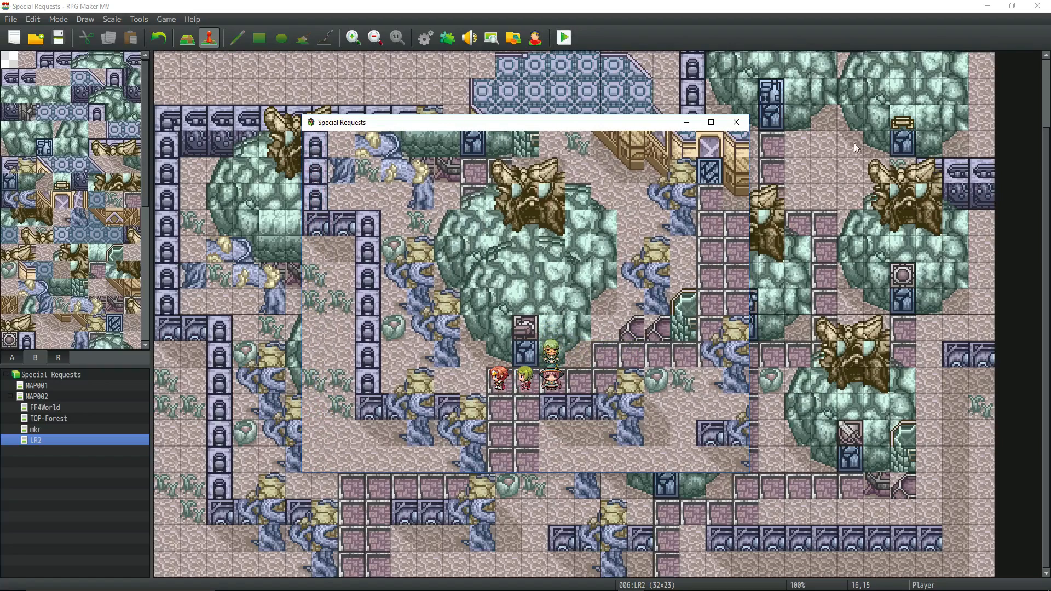
pyautogui.click(736, 121)
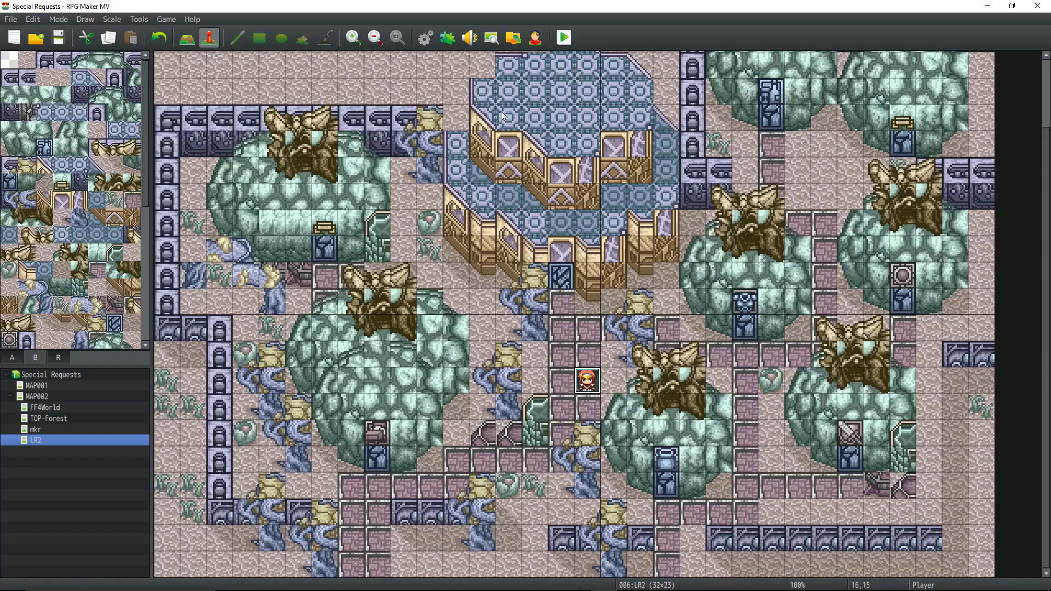
# Save the project and look through the LR2 map's tile palette, including its blank tiles.
pyautogui.click(58, 38)
pyautogui.scroll(-5, 140, 175)
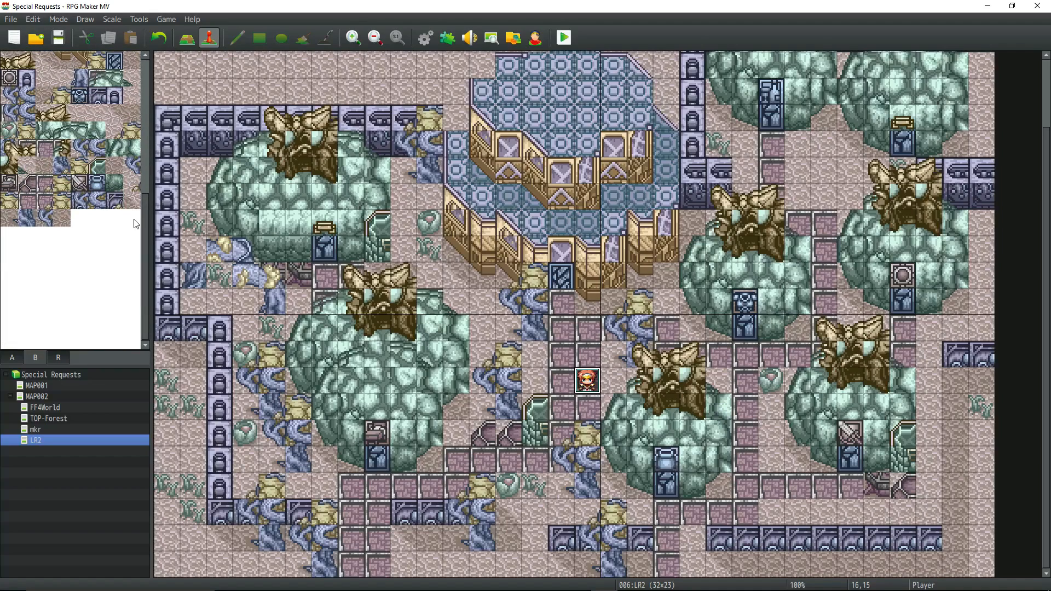
pyautogui.click(134, 339)
pyautogui.scroll(5, 92, 137)
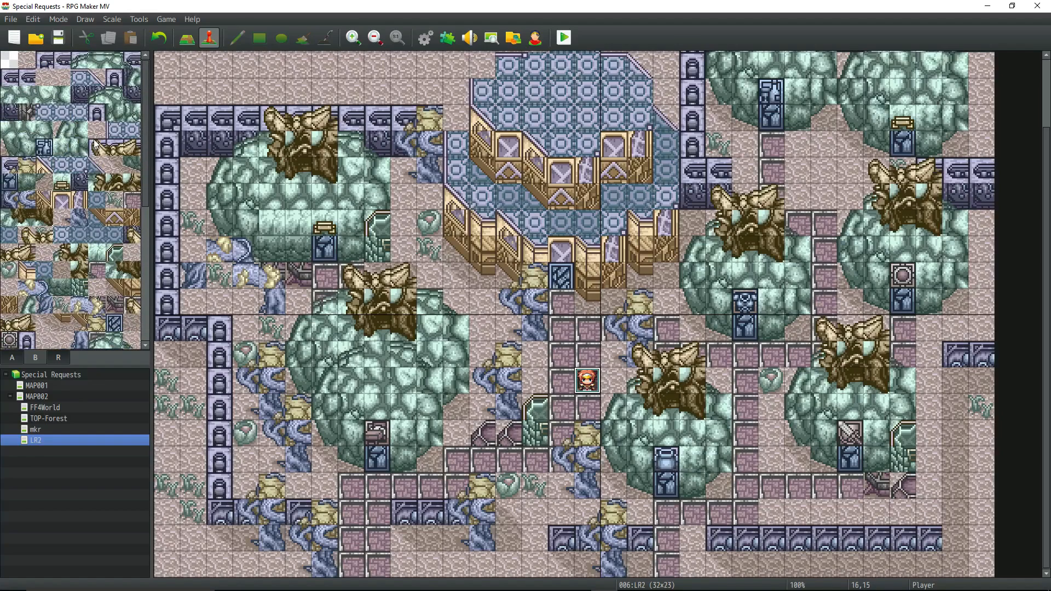
pyautogui.scroll(-5, 94, 143)
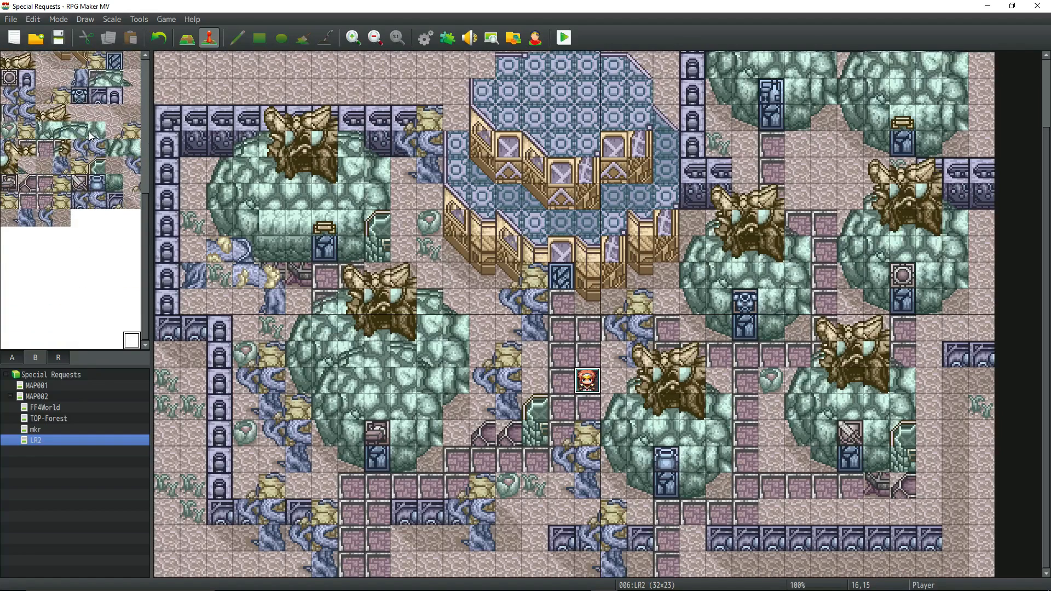
pyautogui.scroll(3, 90, 137)
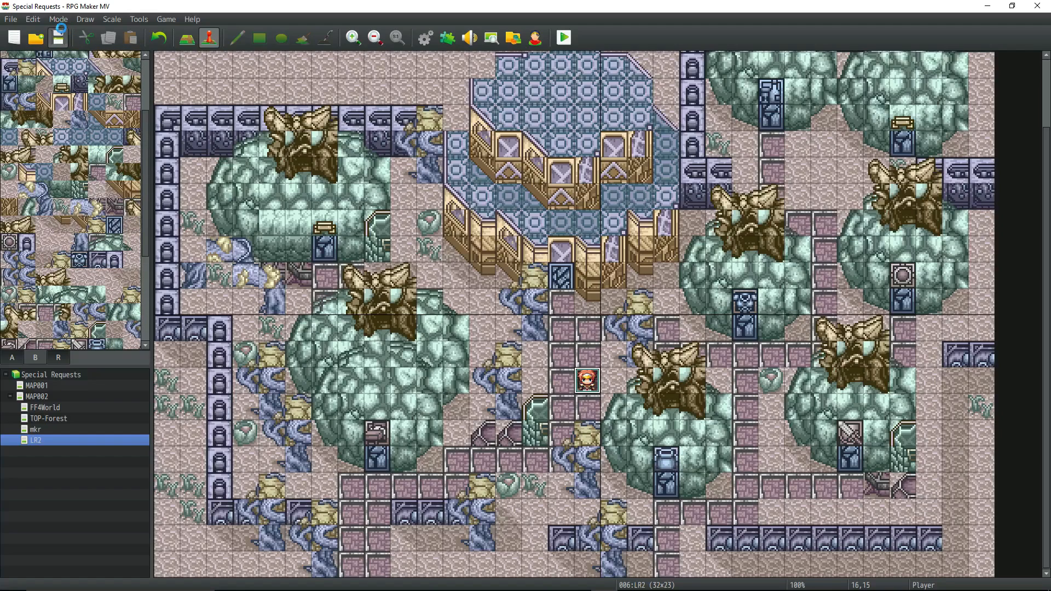
pyautogui.scroll(3, 622, 300)
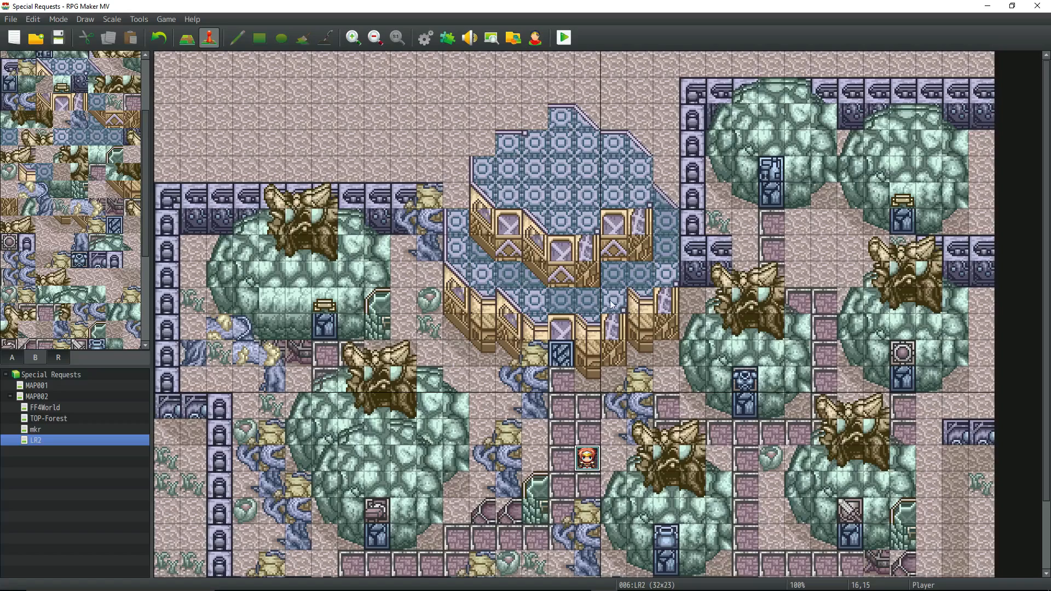
# Switch to the MapImporter folder in File Explorer and check the mkr2_map.txt file.
pyautogui.moveTo(508, 590)
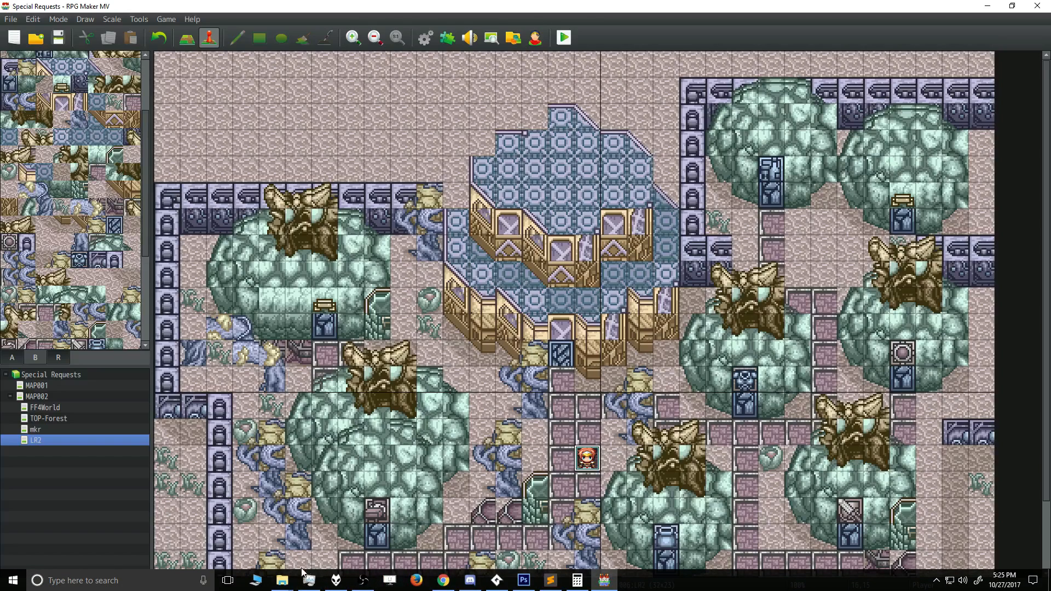
pyautogui.moveTo(282, 580)
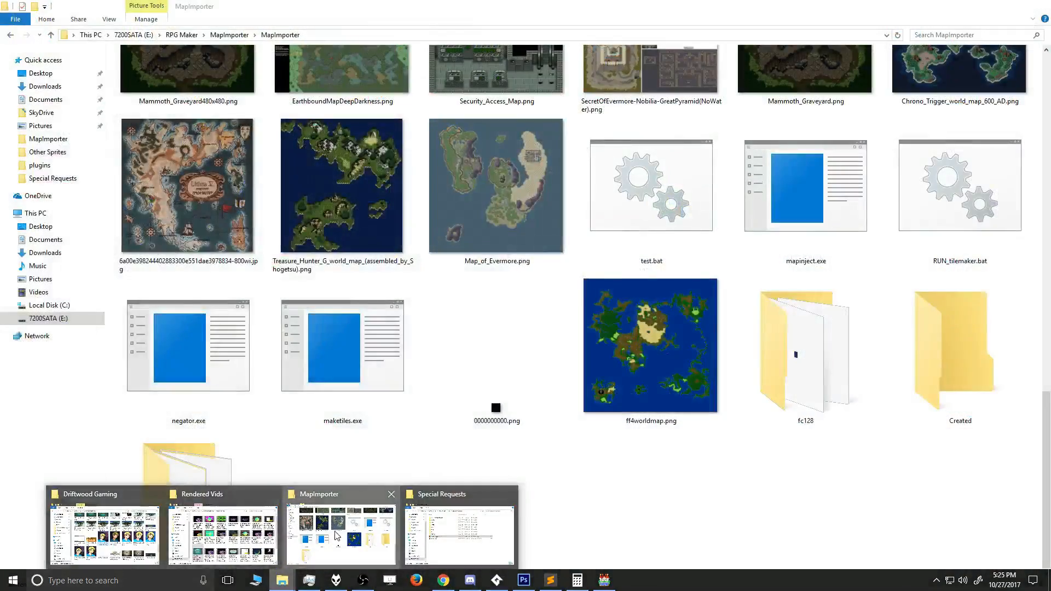
pyautogui.click(341, 534)
pyautogui.scroll(15, 541, 365)
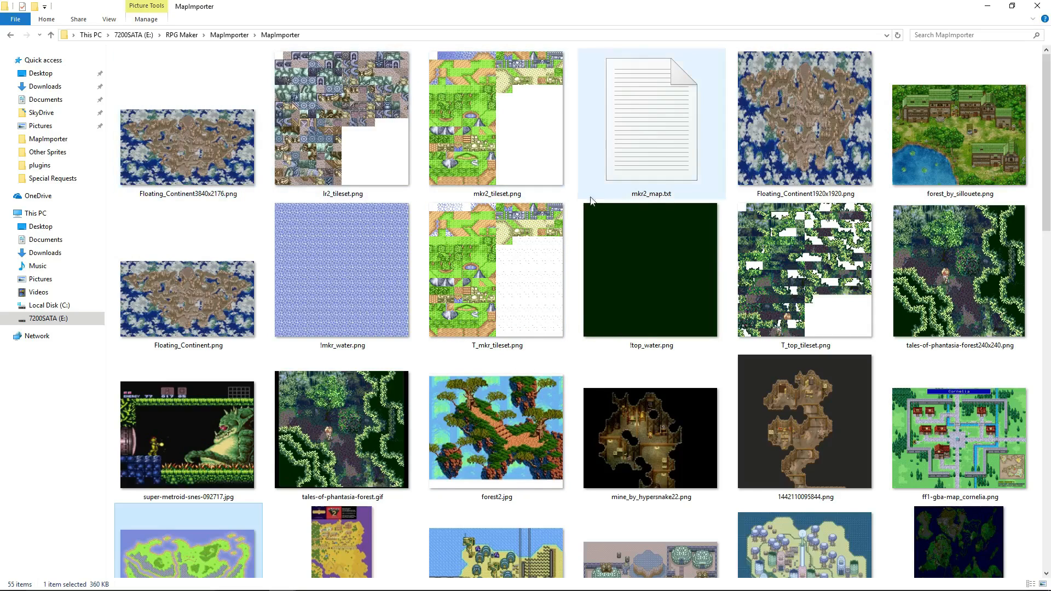
pyautogui.click(647, 160)
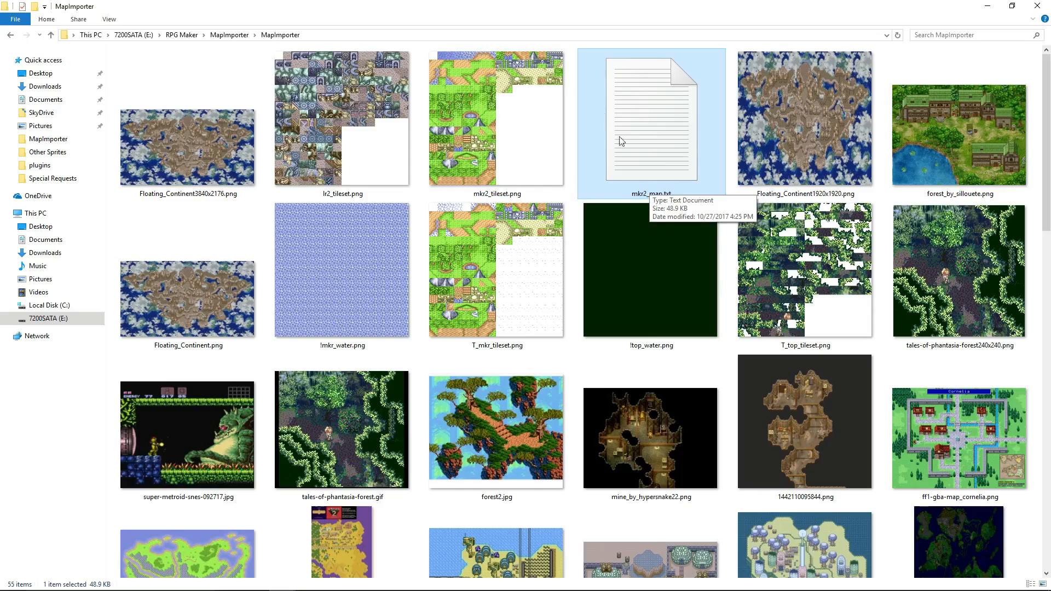
pyautogui.click(665, 247)
pyautogui.click(673, 155)
pyautogui.click(669, 220)
pyautogui.click(673, 165)
# Check mkr2_tileset.png and T_mkr_tileset.png, and open ff4worldmap.png in Photos.
pyautogui.click(524, 156)
pyautogui.scroll(-8, 537, 186)
pyautogui.scroll(8, 538, 186)
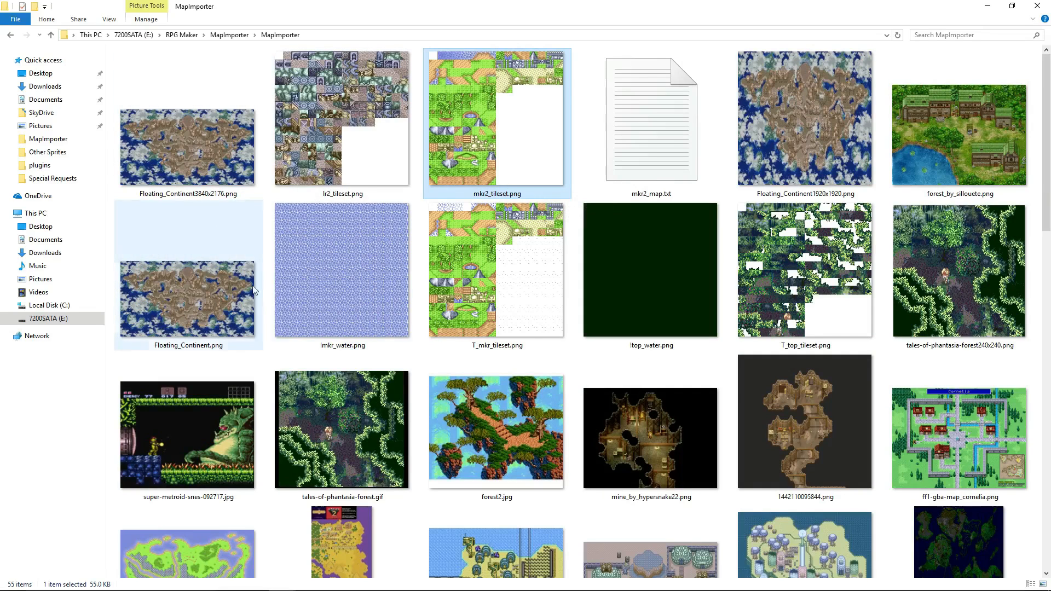
pyautogui.click(463, 262)
pyautogui.scroll(-3, 650, 254)
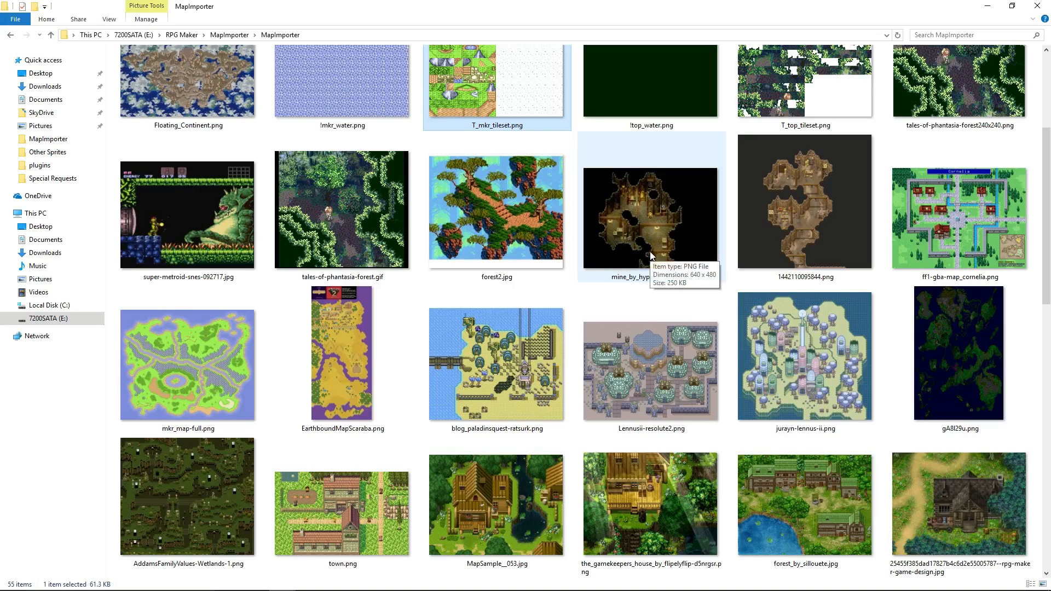
pyautogui.scroll(-10, 631, 308)
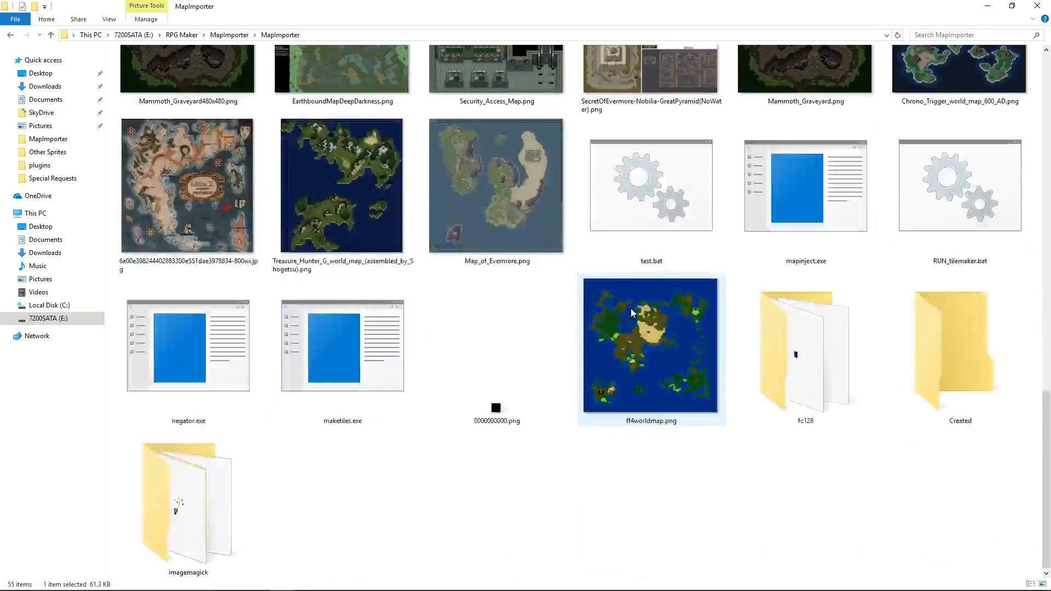
pyautogui.click(633, 311)
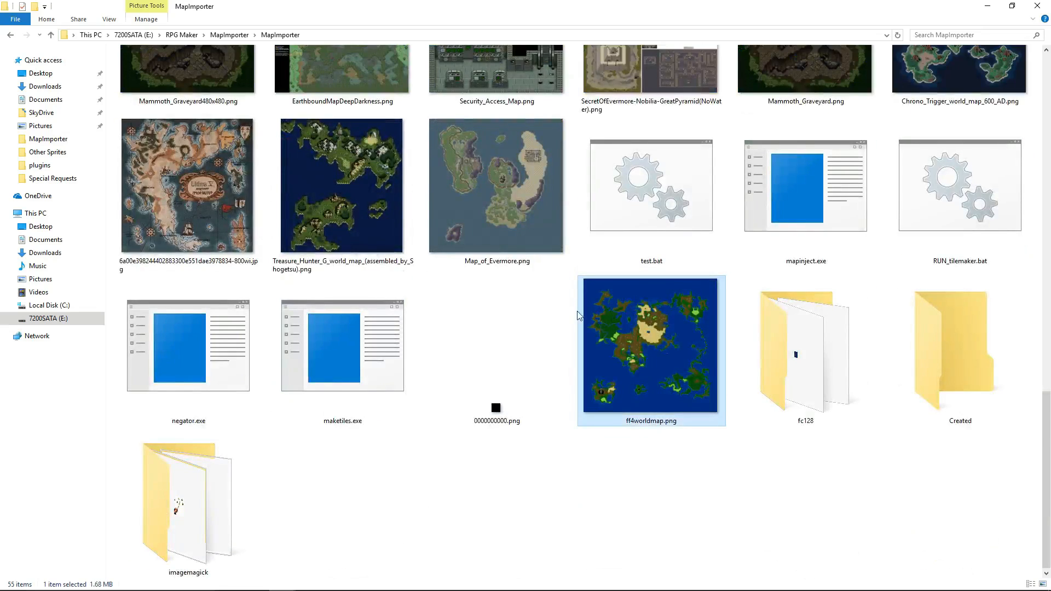
pyautogui.doubleClick(637, 330)
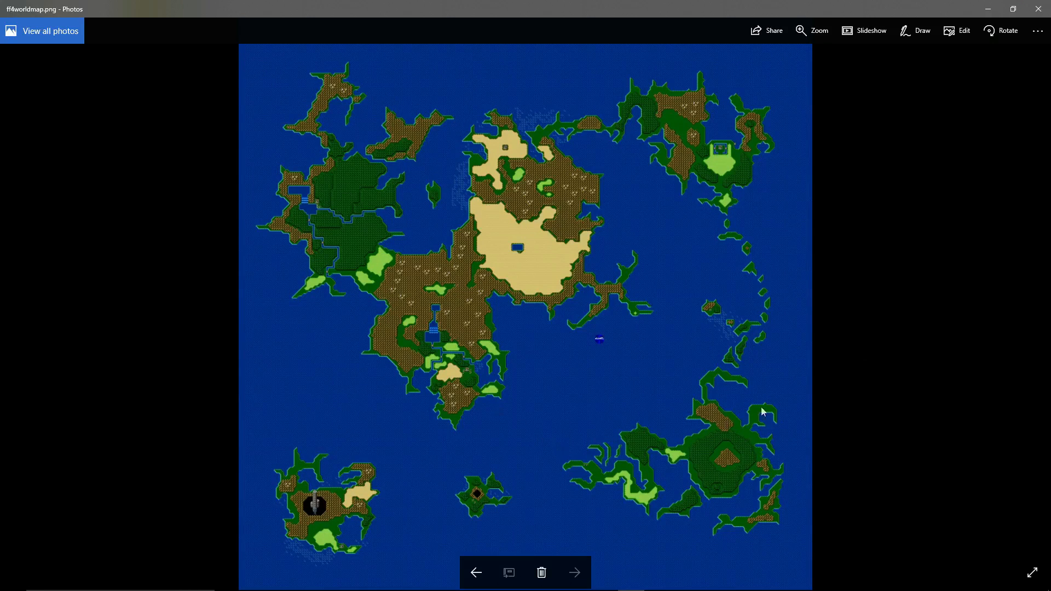
# Close the image view and check the pixel dimensions of ff4worldmap.png in its file properties.
pyautogui.click(1038, 9)
pyautogui.rightClick(619, 377)
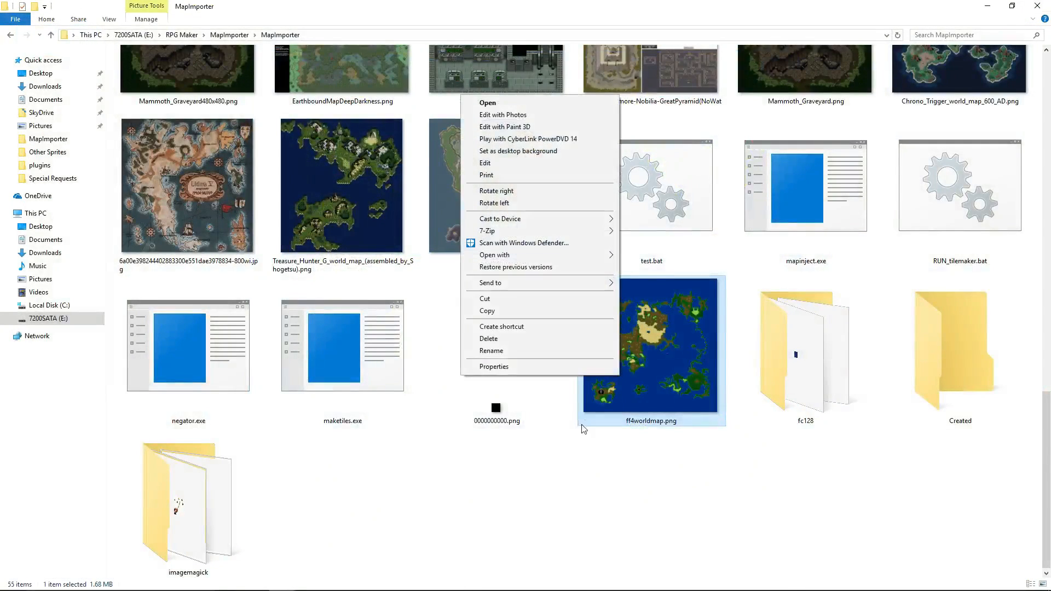
pyautogui.click(494, 366)
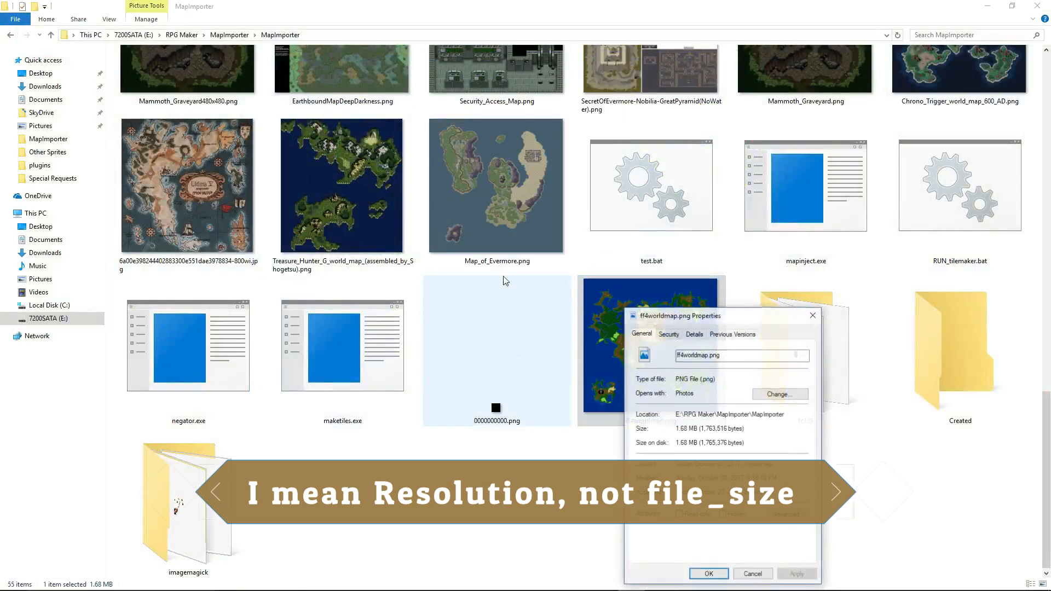
pyautogui.click(693, 335)
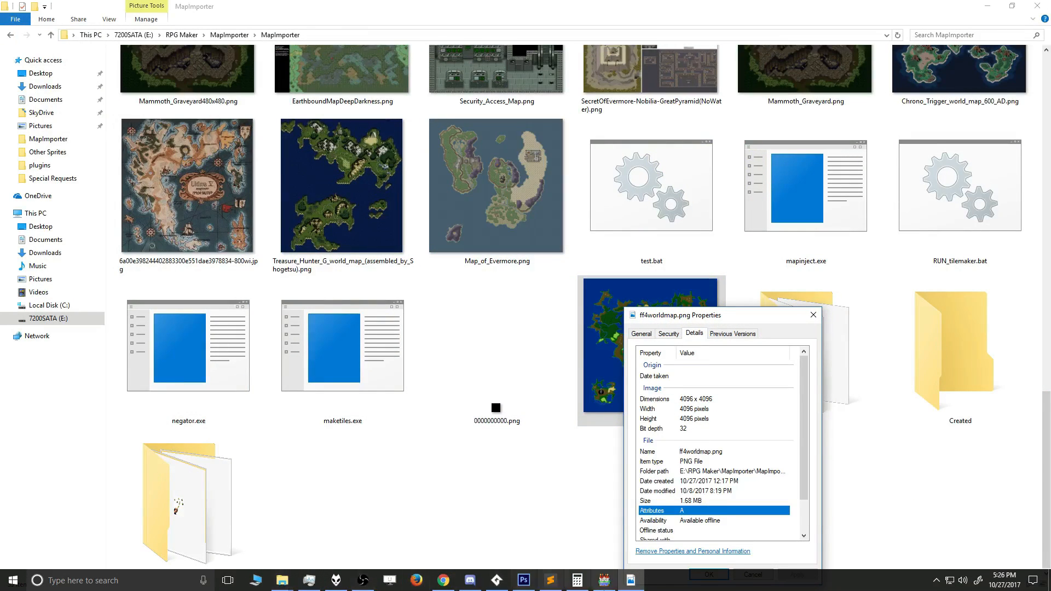
# Divide 4096 by 16 in Calculator to get the map's width in tiles, and close Calculator and the file properties.
pyautogui.click(578, 581)
pyautogui.moveTo(613, 109); pyautogui.dragTo(473, 109)
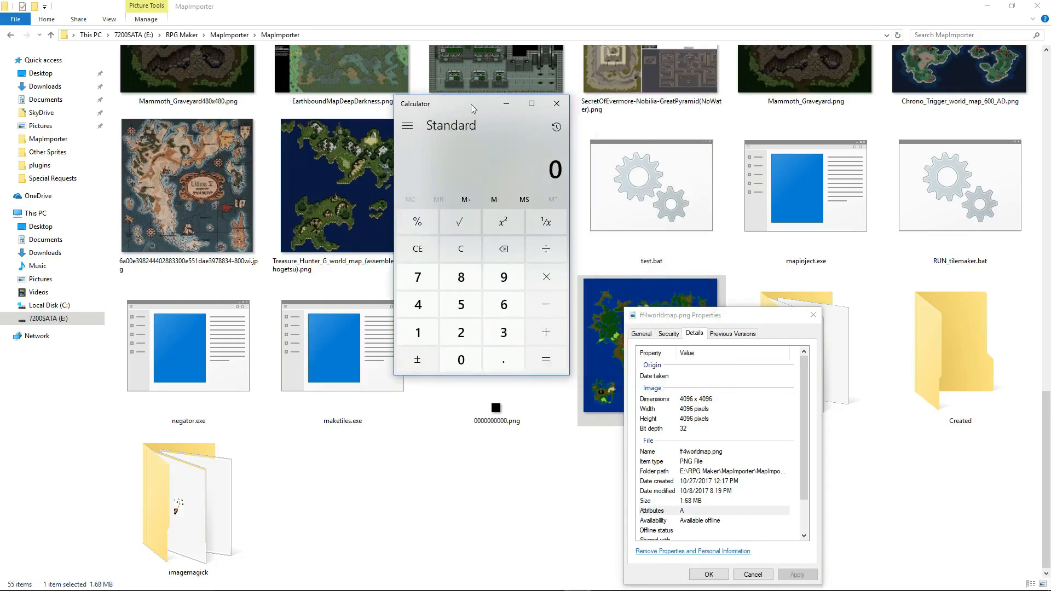
pyautogui.write('40')
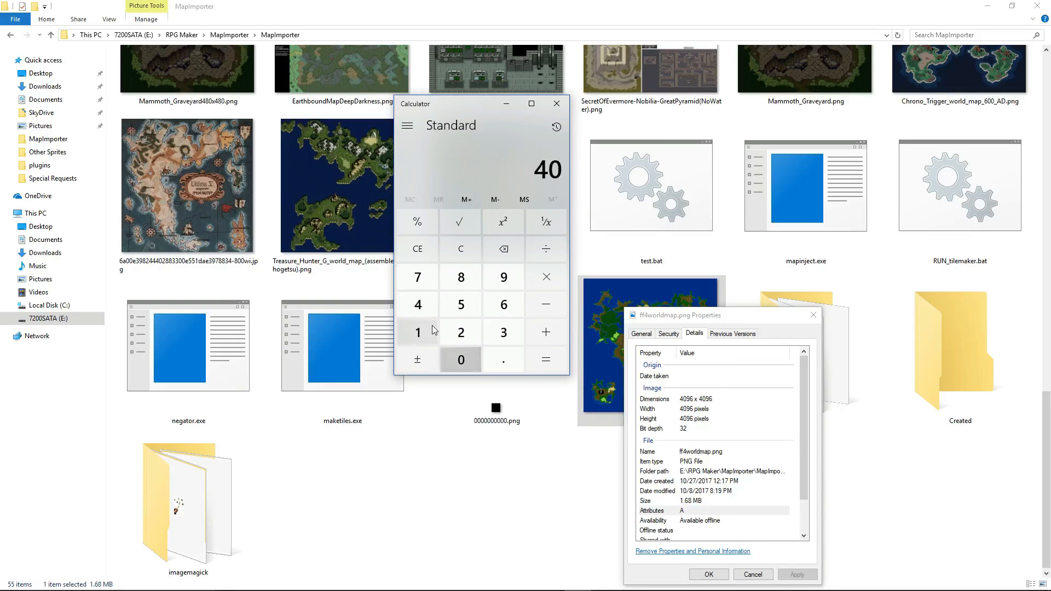
pyautogui.write('96')
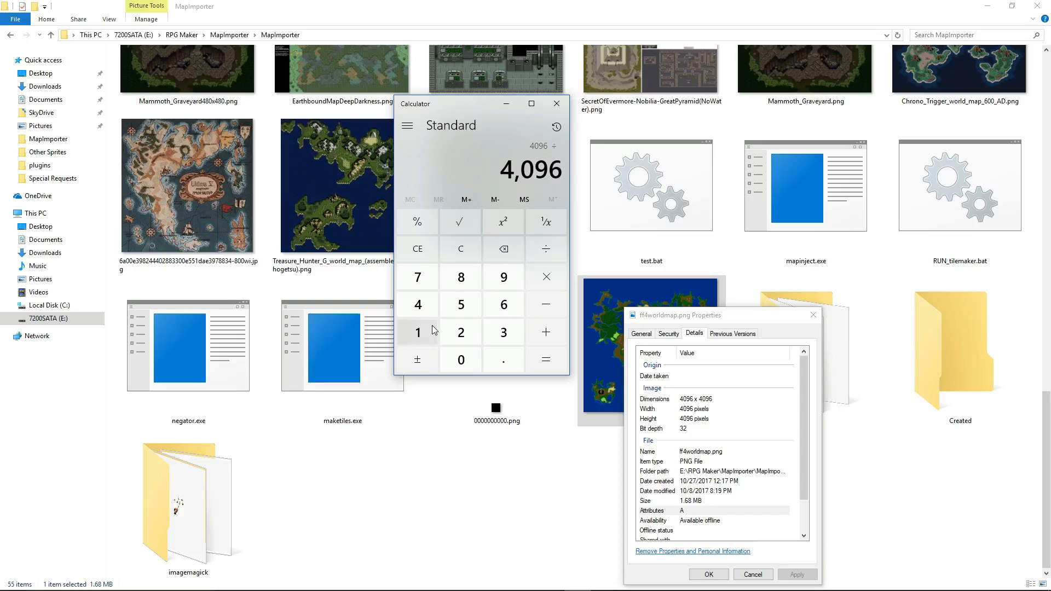
pyautogui.write('16')
pyautogui.press('Return')
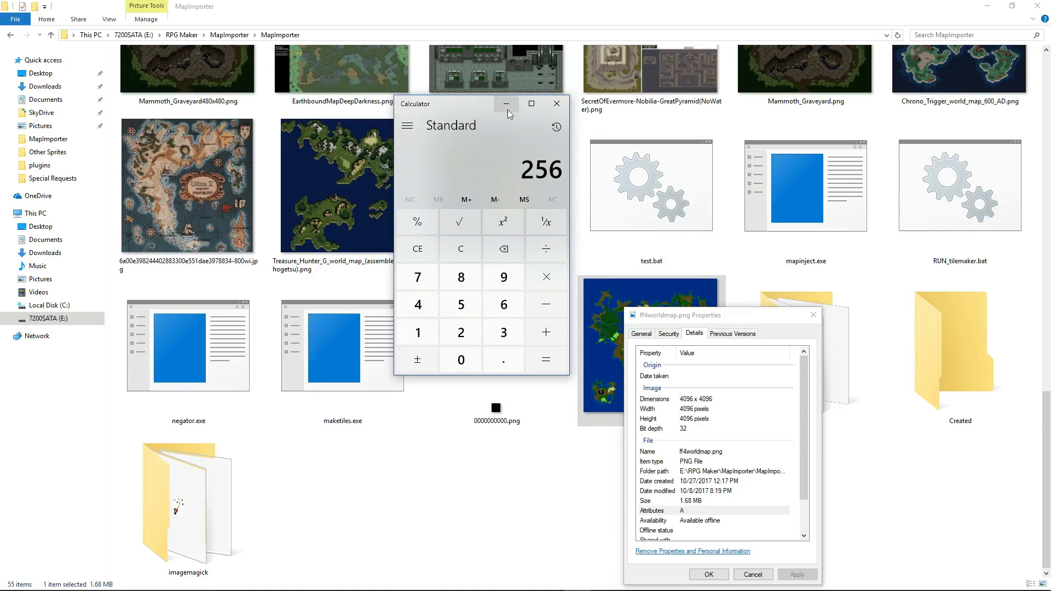
pyautogui.click(555, 109)
pyautogui.click(714, 575)
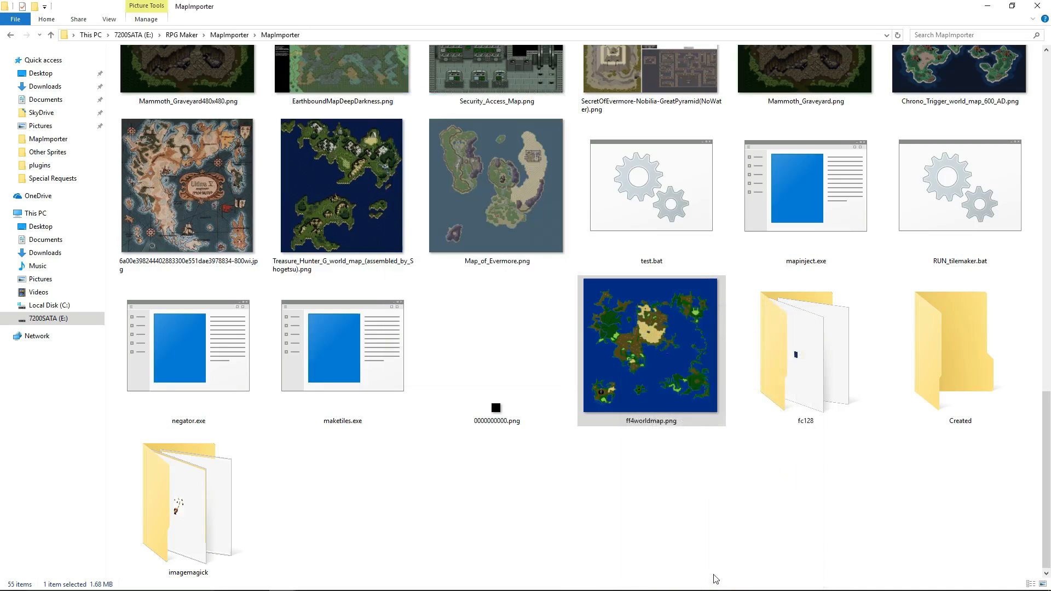
# Switch to RPG Maker MV and check the width and height of the FF4World map in its properties.
pyautogui.click(602, 581)
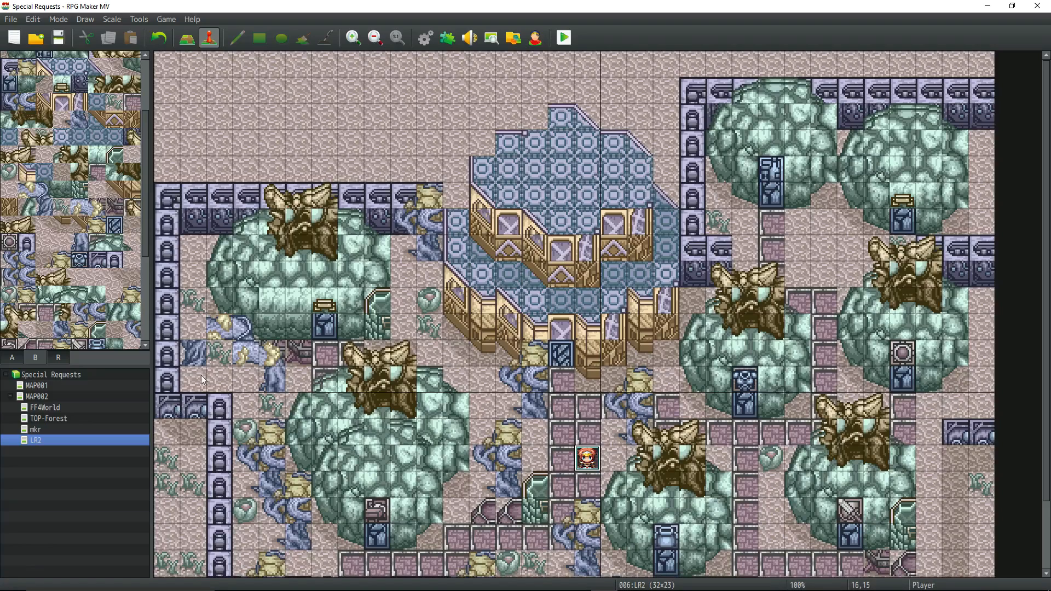
pyautogui.rightClick(46, 410)
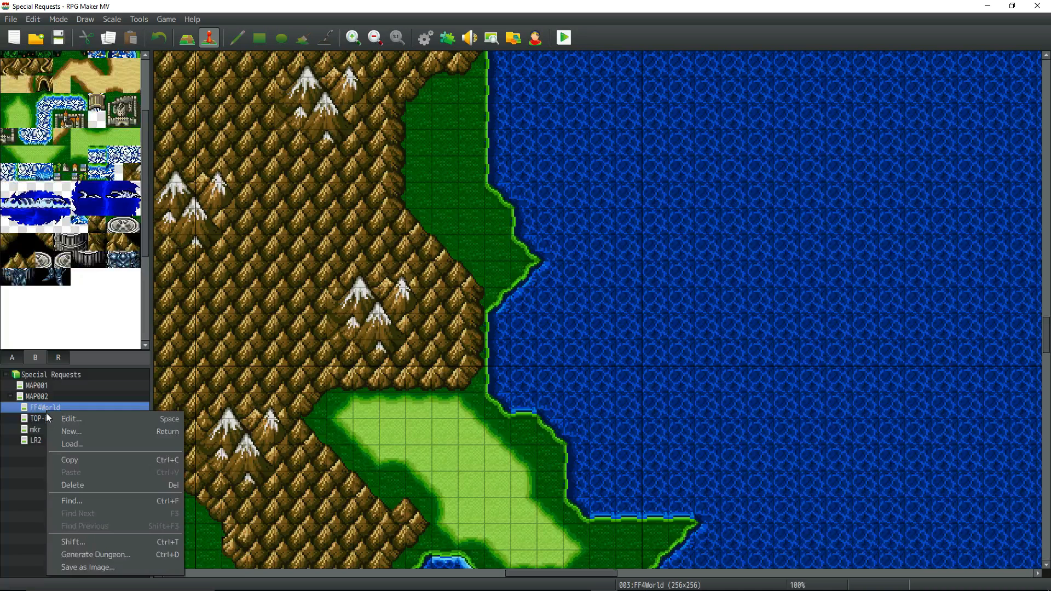
pyautogui.click(96, 418)
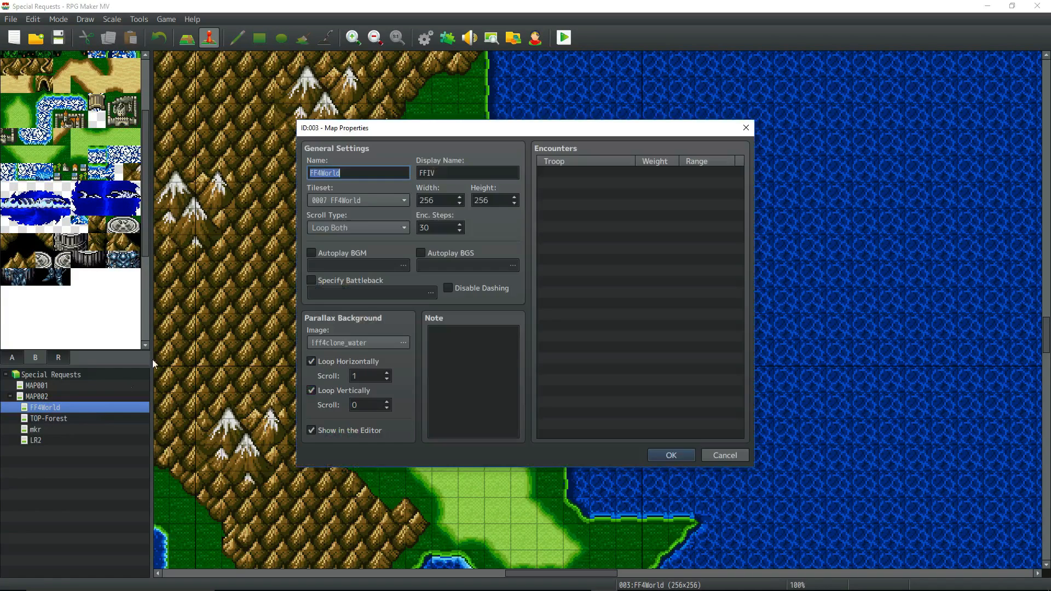
pyautogui.click(688, 458)
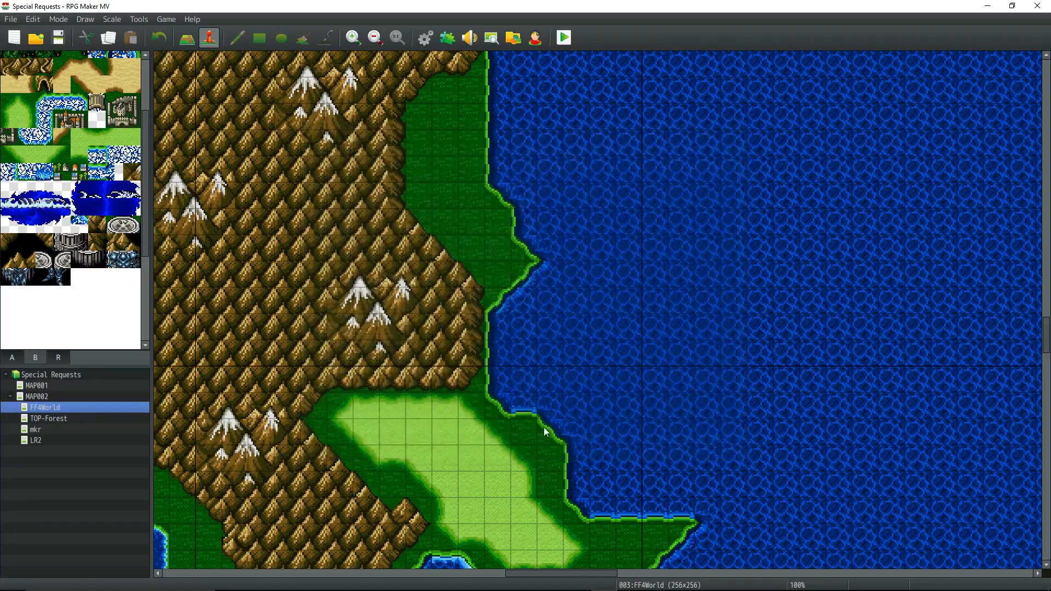
# Examine the FF4World map around the waterfall, its lake and the river flowing south.
pyautogui.moveTo(603, 574); pyautogui.dragTo(522, 573)
pyautogui.scroll(1, 517, 409)
pyautogui.scroll(5, 517, 408)
pyautogui.scroll(-5, 516, 407)
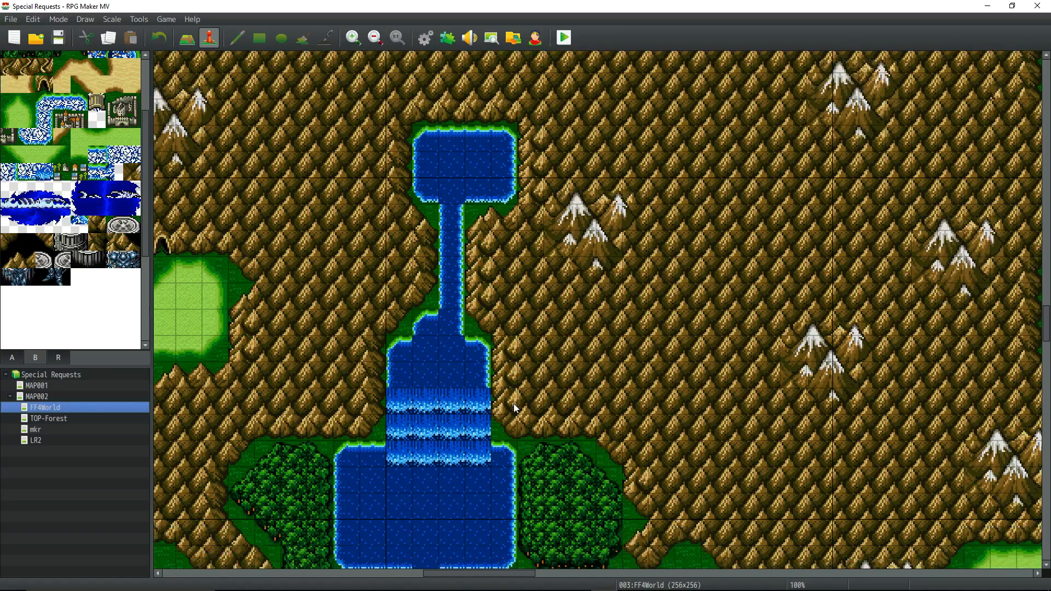
pyautogui.scroll(-2, 513, 394)
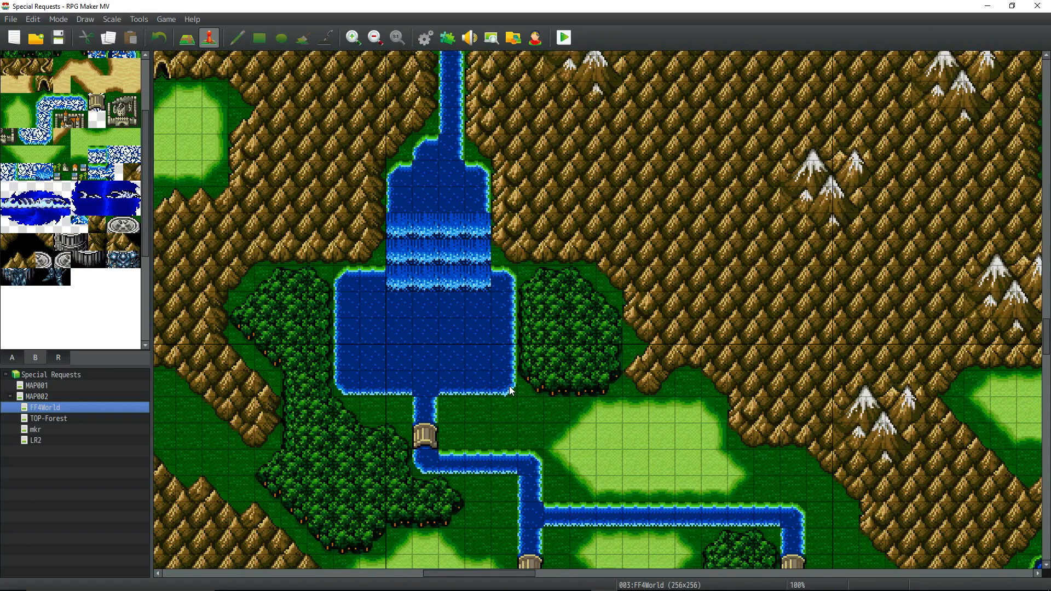